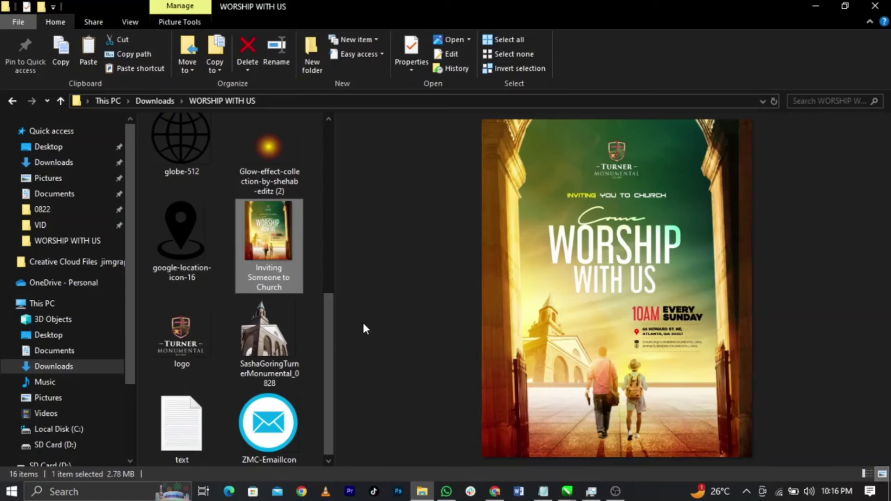
- Examine the arch, background, walking figure and finished flyer images in the WORSHIP WITH US folder
scroll(181, 285, "up", 5)
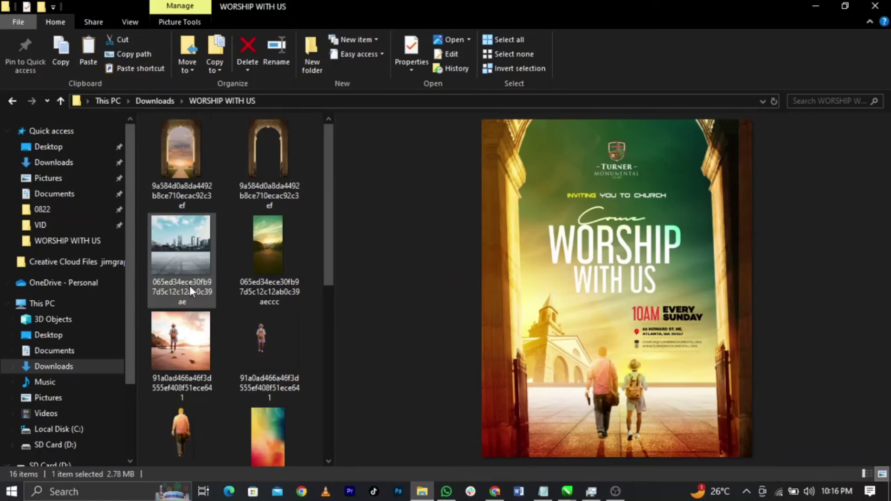
left_click(177, 169)
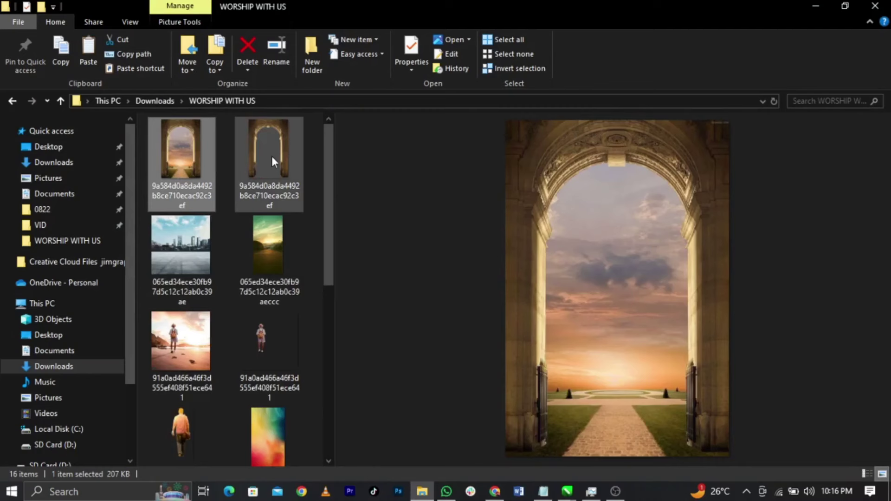
left_click(248, 158)
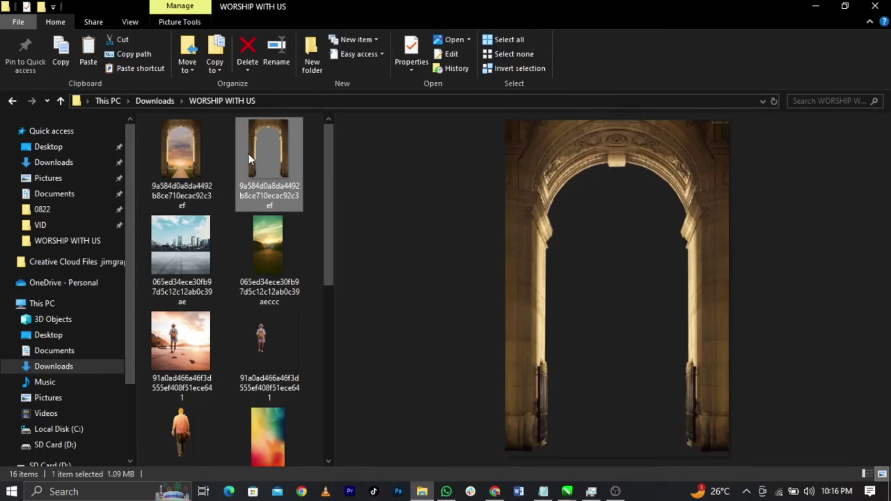
left_click(198, 247)
left_click(269, 246)
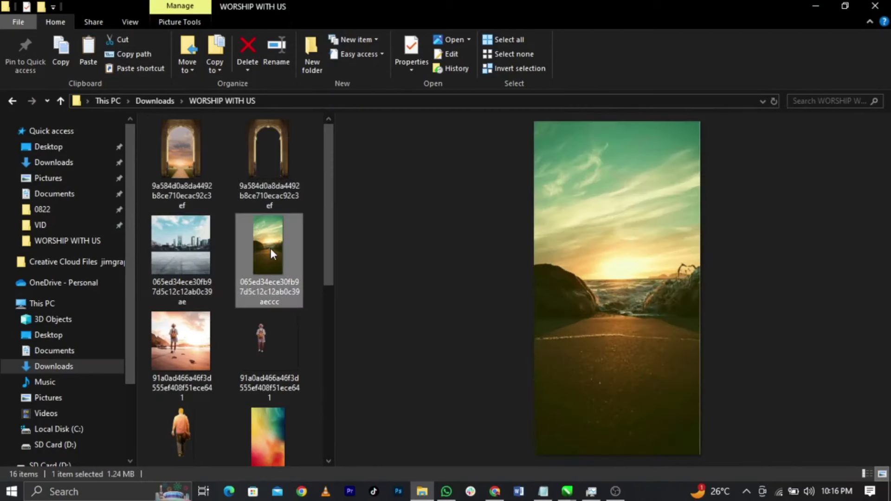
scroll(271, 247, "down", 3)
left_click(191, 209)
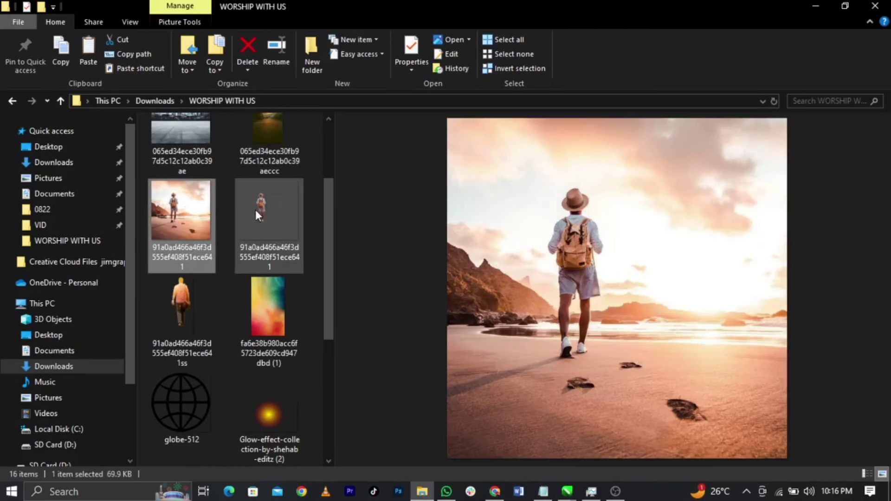
left_click(262, 215)
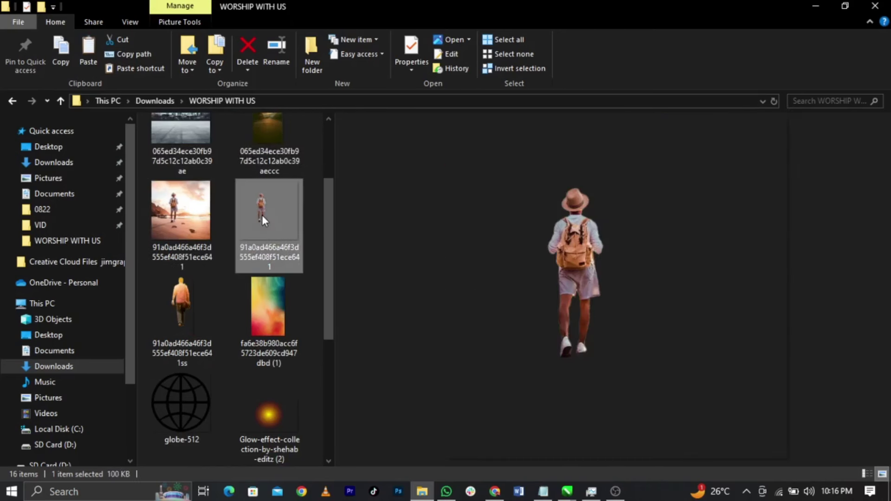
scroll(262, 214, "down", 4)
scroll(255, 281, "down", 1)
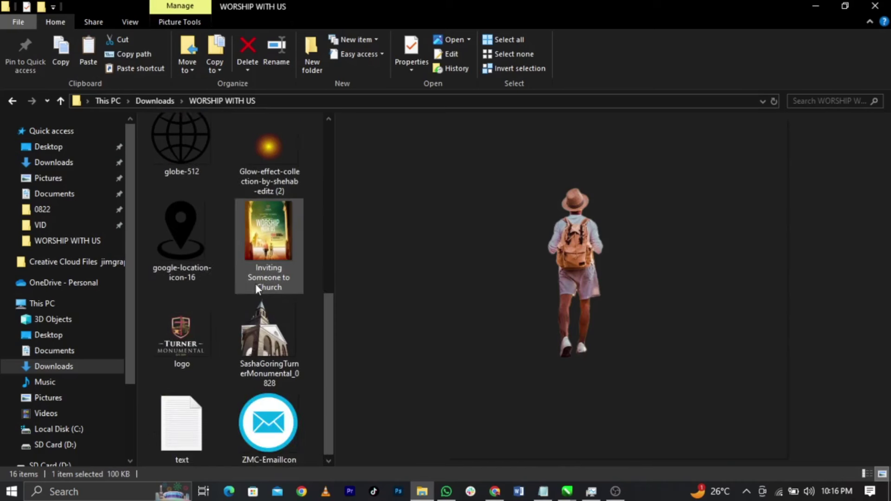
left_click(268, 255)
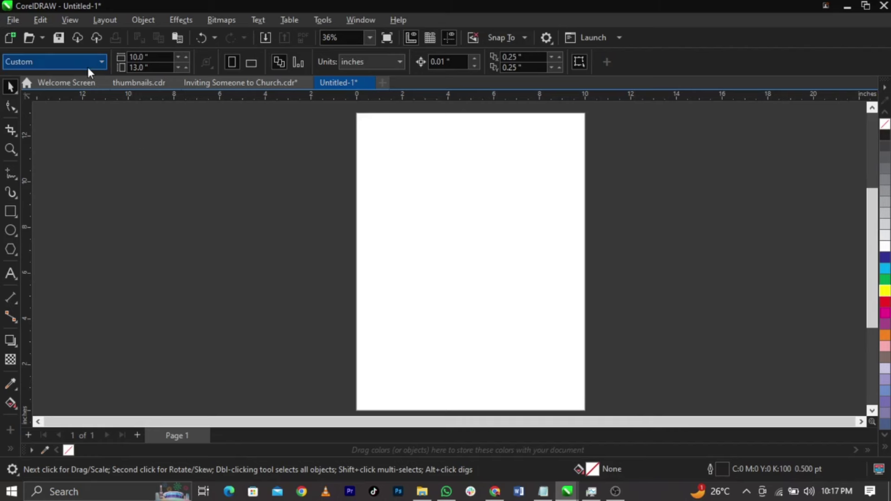
- In CorelDRAW, choose inches as the drawing units and check the 10 × 13 inch page size
left_click(394, 63)
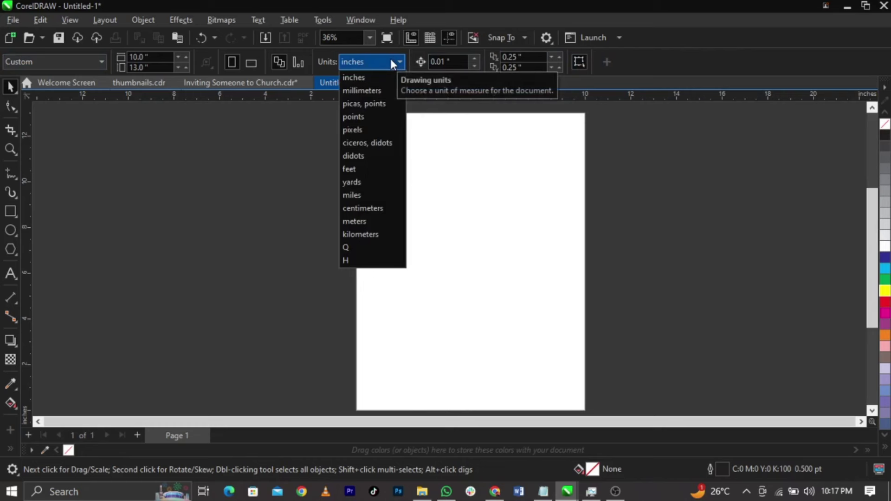
left_click(385, 77)
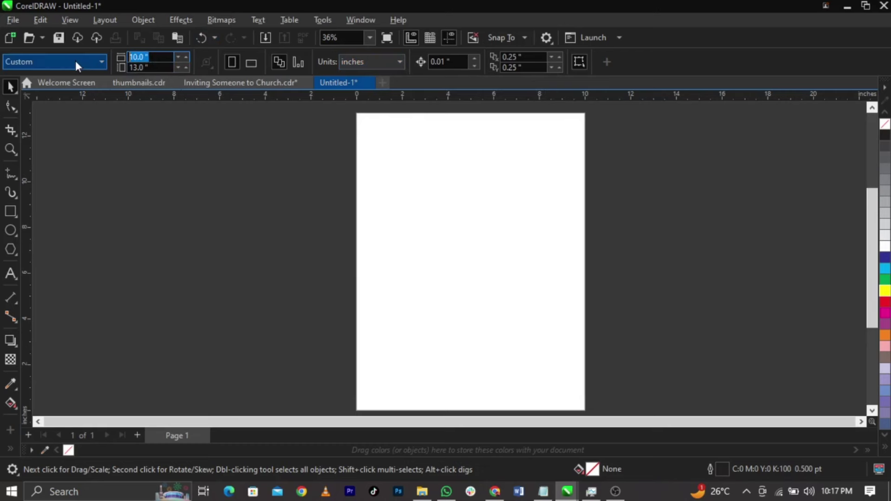
left_click(140, 57)
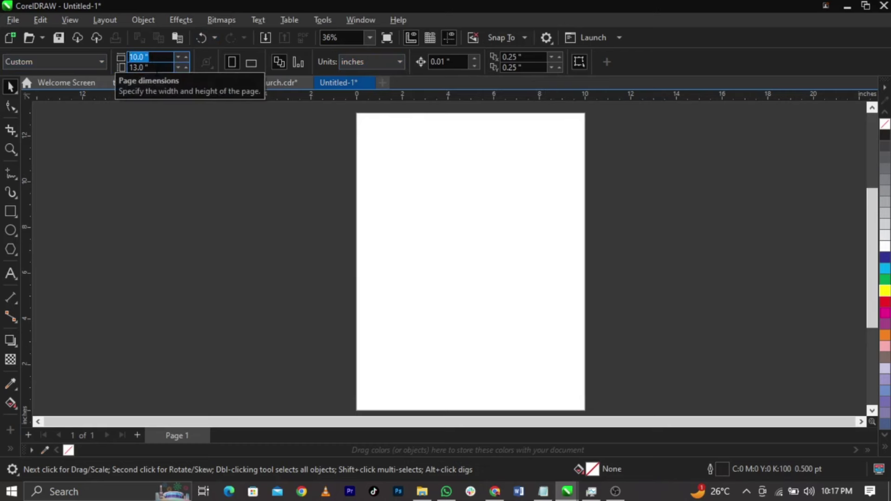
left_click(580, 241)
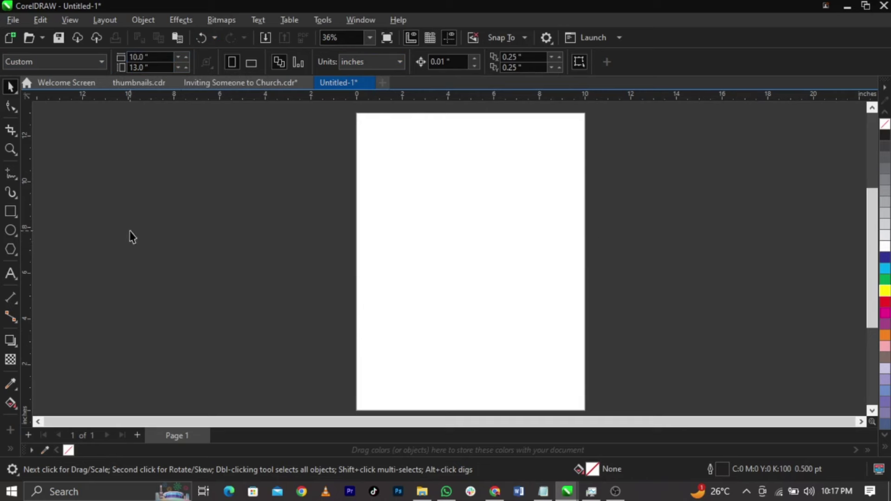
- Create a rectangle frame matching the 10 × 13 inch page and centre it on the page
double_click(10, 212)
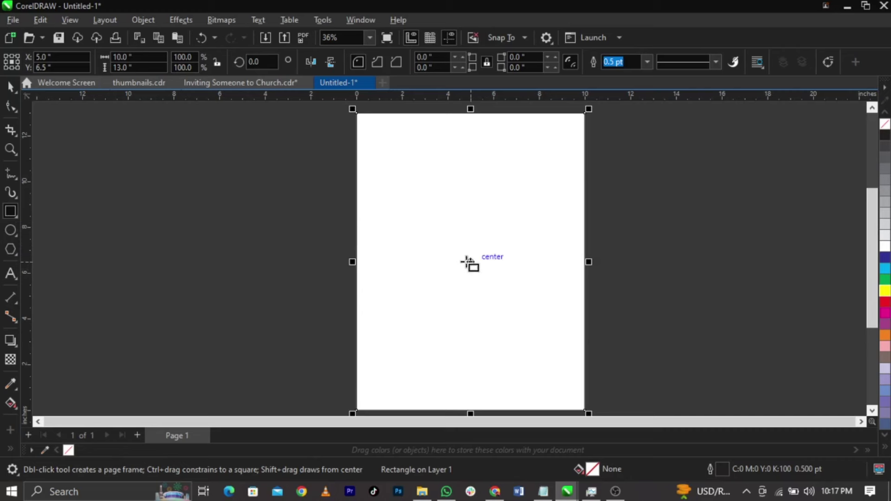
left_click_drag(470, 261, 503, 263)
scroll(402, 266, "up", 1)
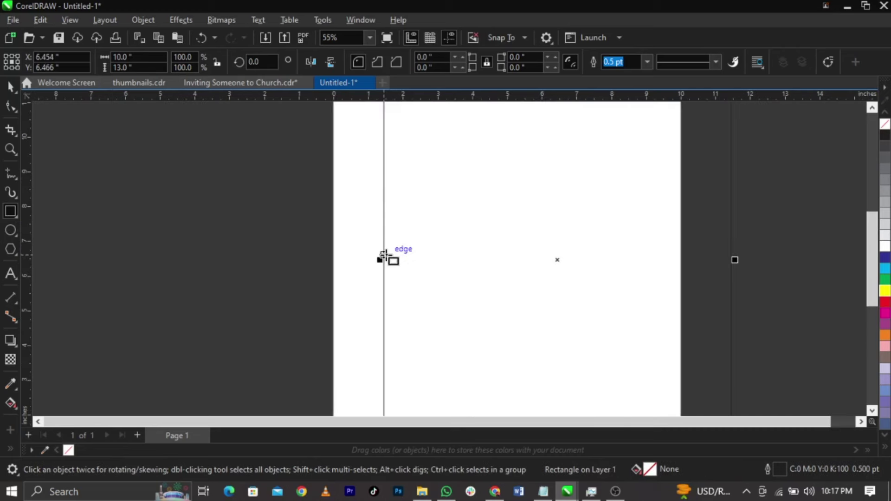
scroll(385, 255, "down", 2)
key("p")
scroll(425, 243, "down", 2)
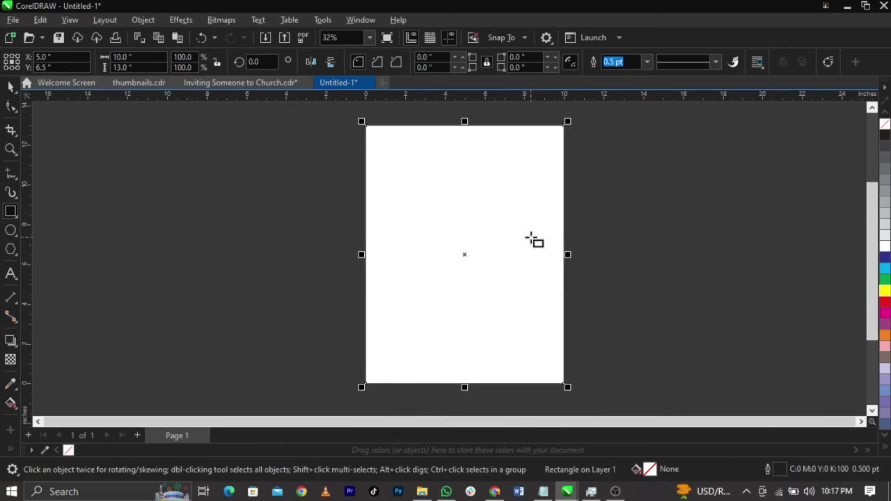
scroll(533, 239, "up", 1)
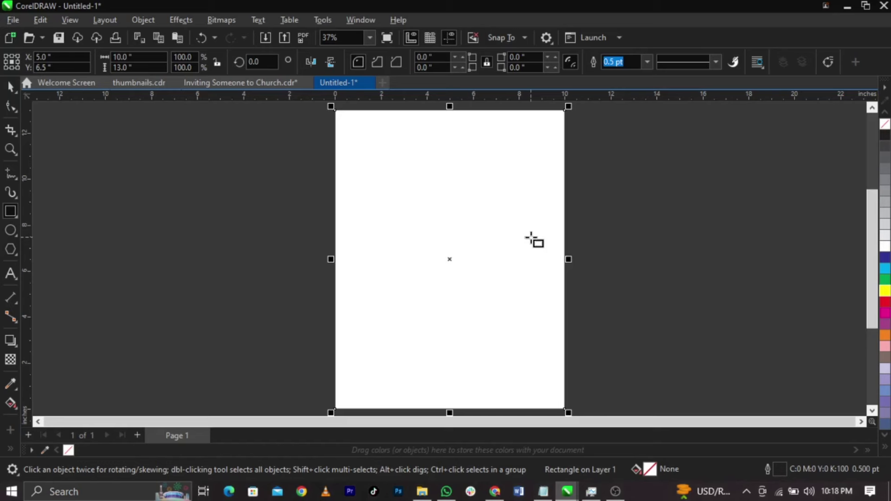
- Remove the outline from the page-sized rectangle, keeping it centred on the page
right_click(885, 125)
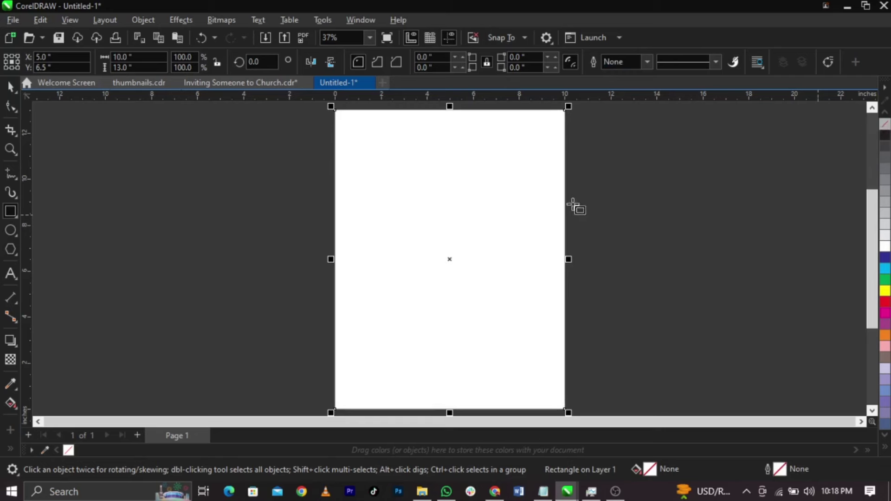
left_click_drag(452, 259, 473, 261)
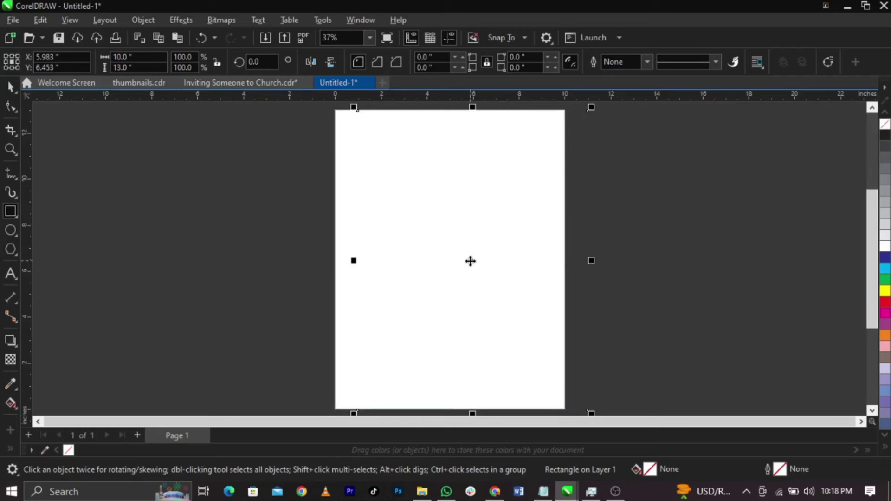
key("ctrl+z")
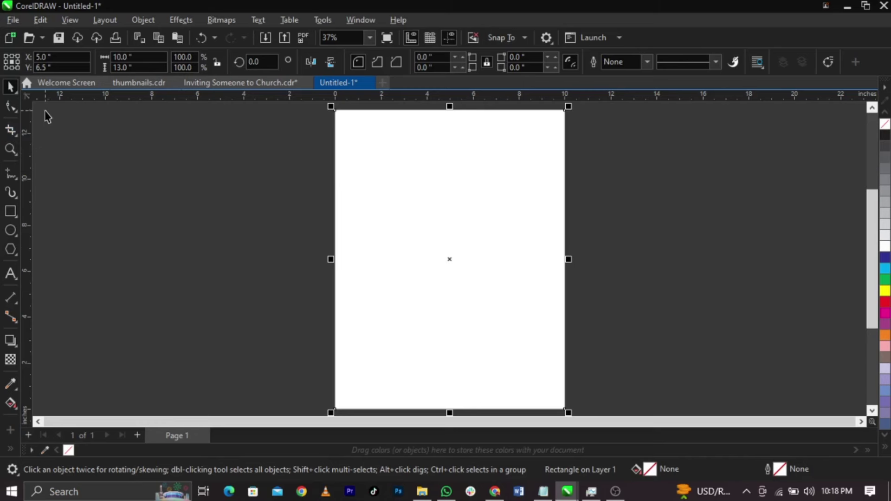
- Start importing files and open the WORSHIP WITH US folder inside Downloads
left_click(13, 20)
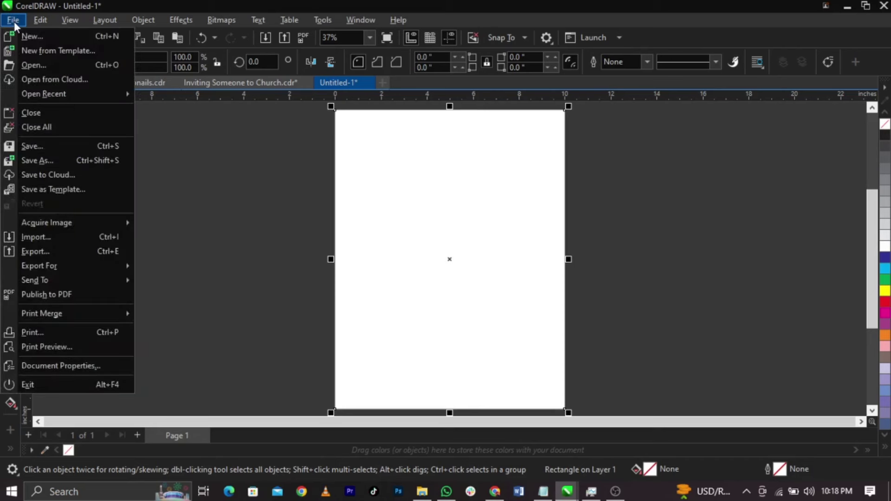
left_click(79, 235)
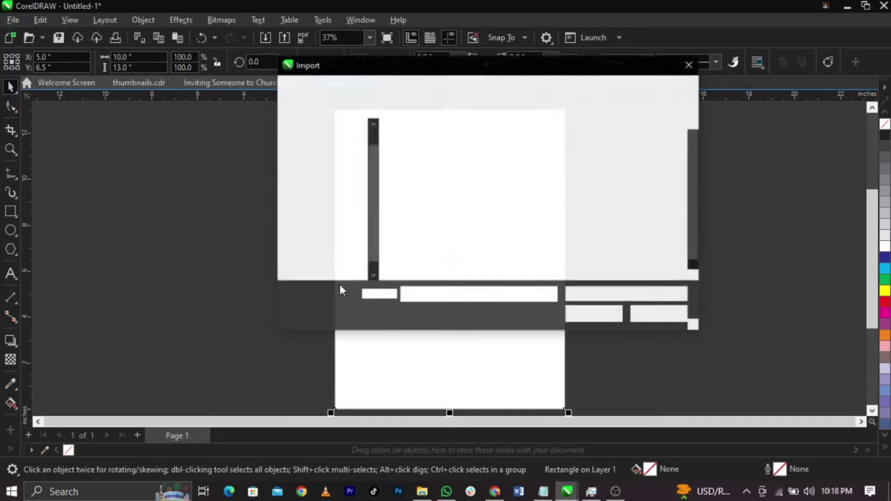
left_click(332, 267)
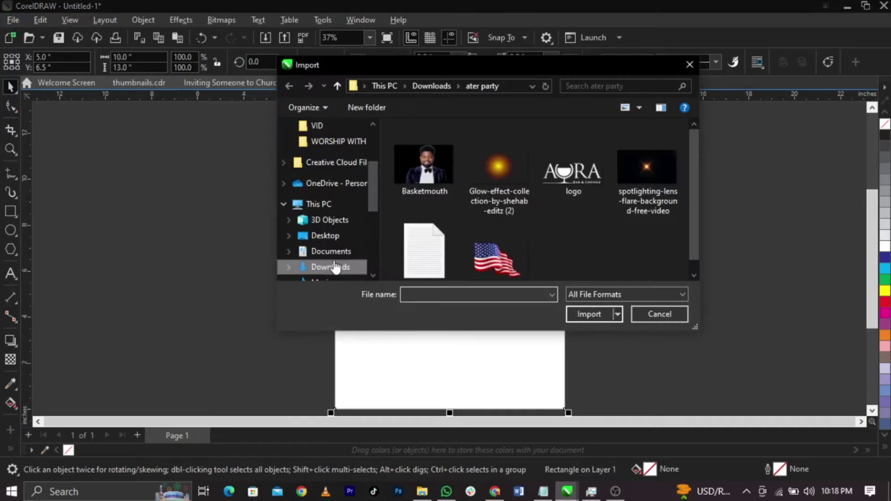
scroll(512, 218, "up", 15)
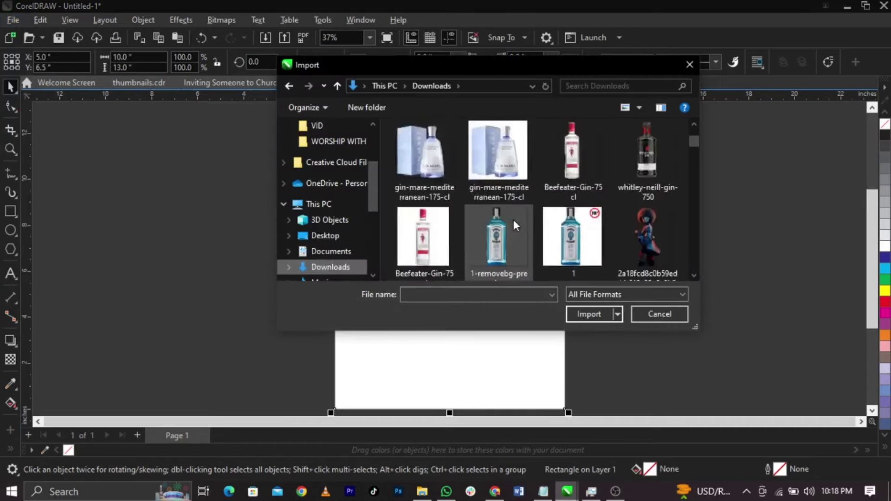
scroll(467, 222, "down", 1)
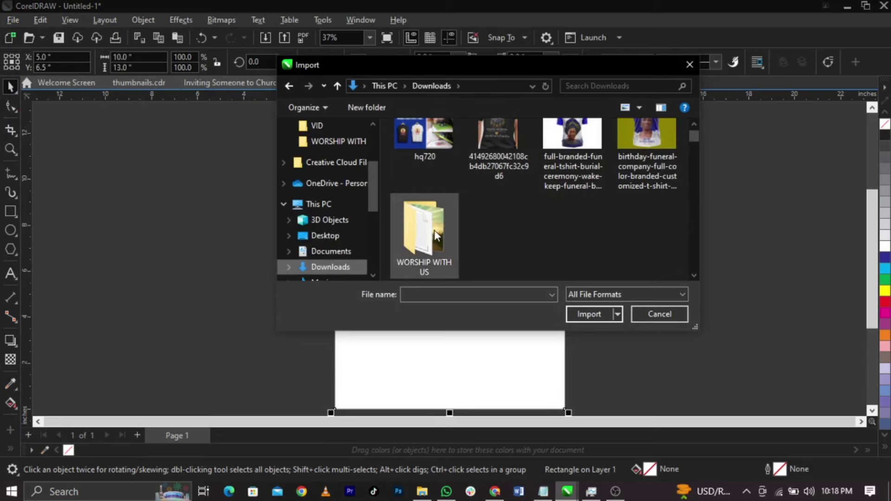
double_click(434, 233)
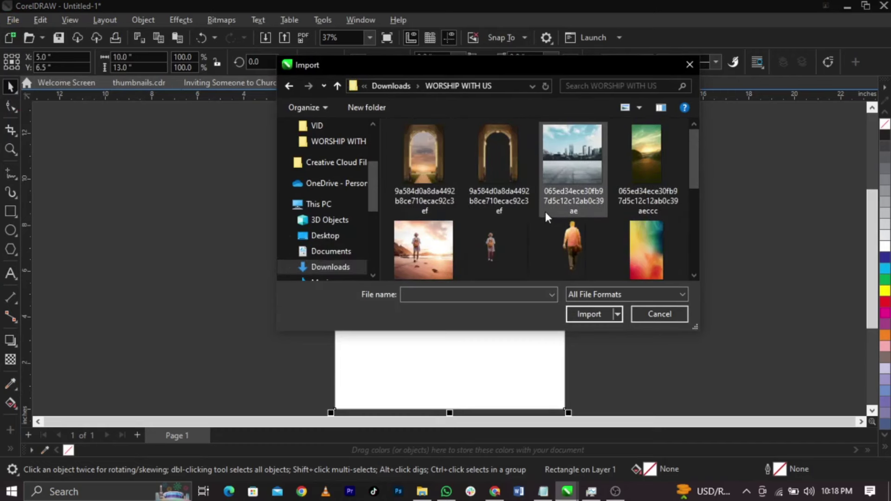
- Import the arch cut-out, city, sunset, two figure cut-outs, colour texture, globe, glow, location pin, logo, church and email icon images together
left_click(495, 198)
left_click(586, 167, "ctrl")
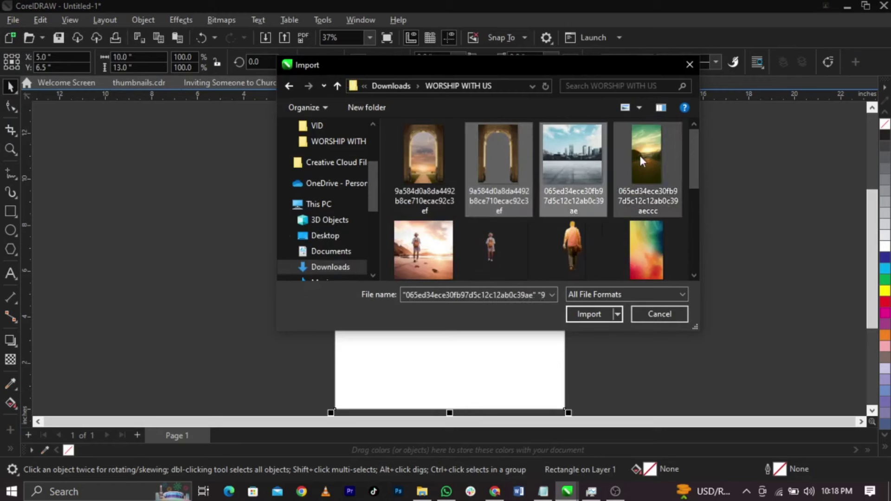
left_click(639, 153, "ctrl")
left_click(483, 241, "ctrl")
left_click(627, 228)
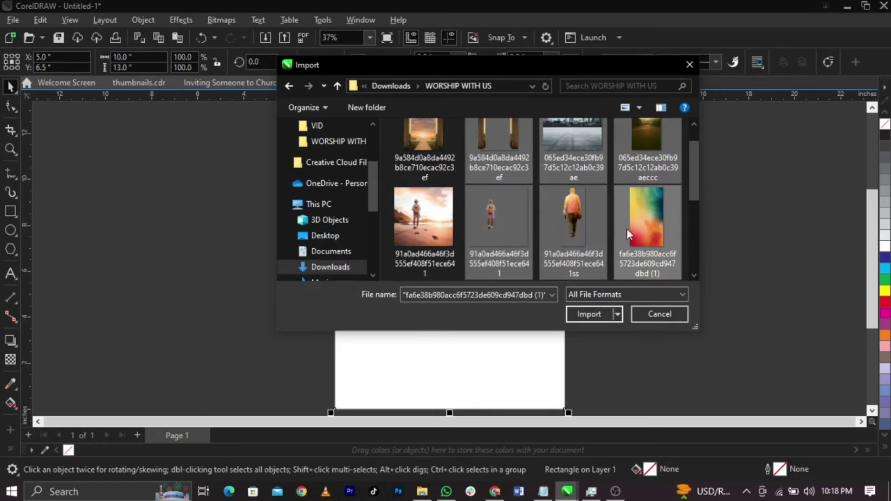
scroll(614, 221, "down", 1)
left_click(499, 228)
left_click(571, 230)
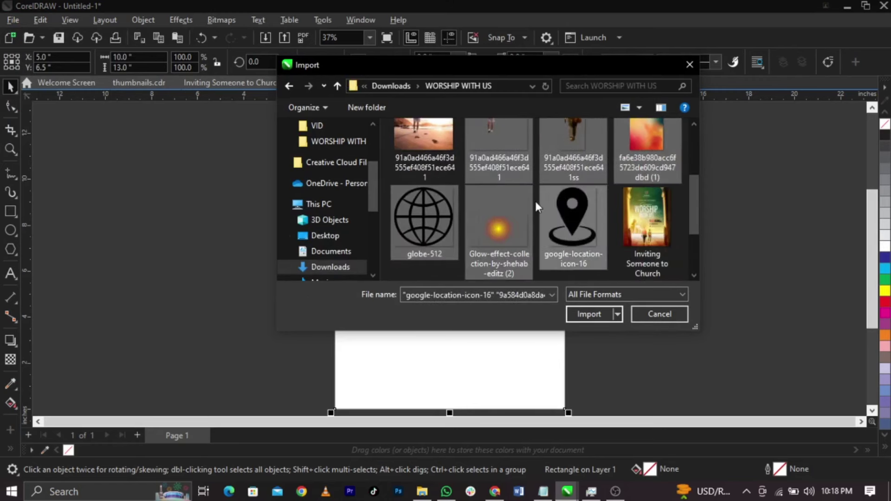
scroll(535, 199, "down", 1)
left_click(451, 237)
left_click(500, 223)
left_click(645, 222)
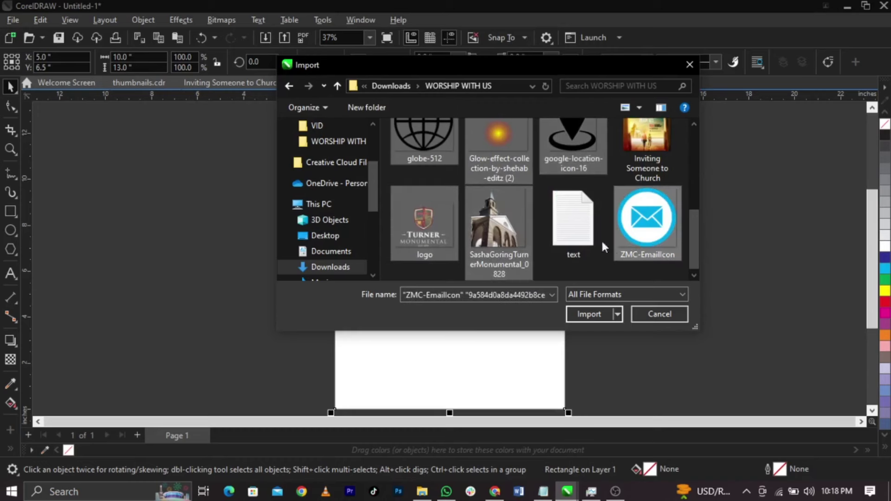
left_click(588, 314)
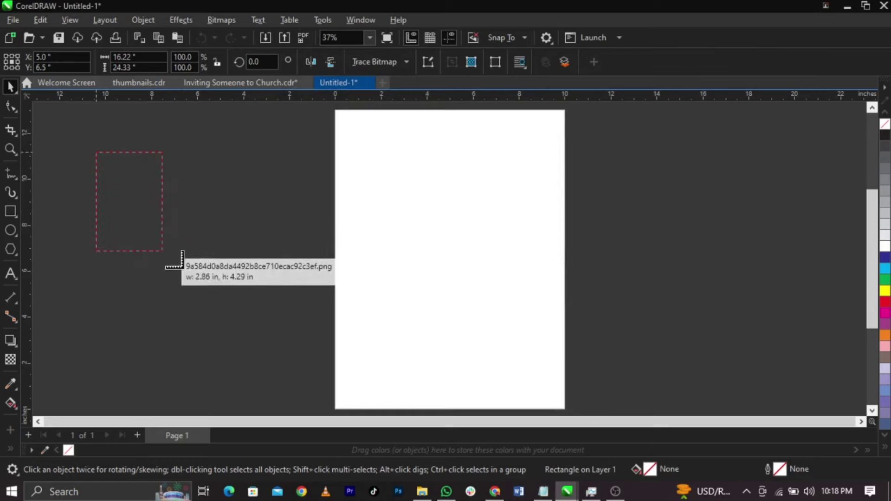
- Place the arch, city, sunset, backpacker, walking man and colour texture images at reduced size beside the page
mouse_move(182, 266)
left_mouse_down()
mouse_move(227, 341)
mouse_move(213, 308)
mouse_move(172, 265)
left_mouse_up()
left_click_drag(185, 151, 277, 308)
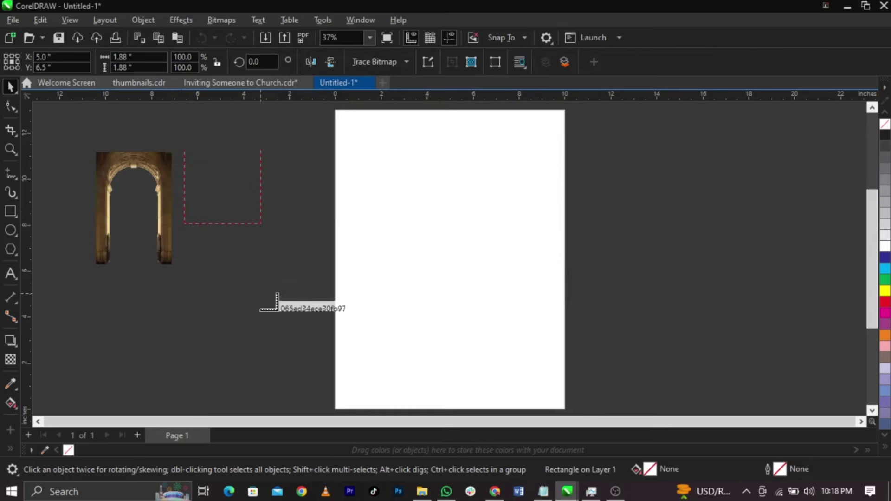
left_click_drag(74, 265, 207, 367)
left_click_drag(182, 269, 246, 343)
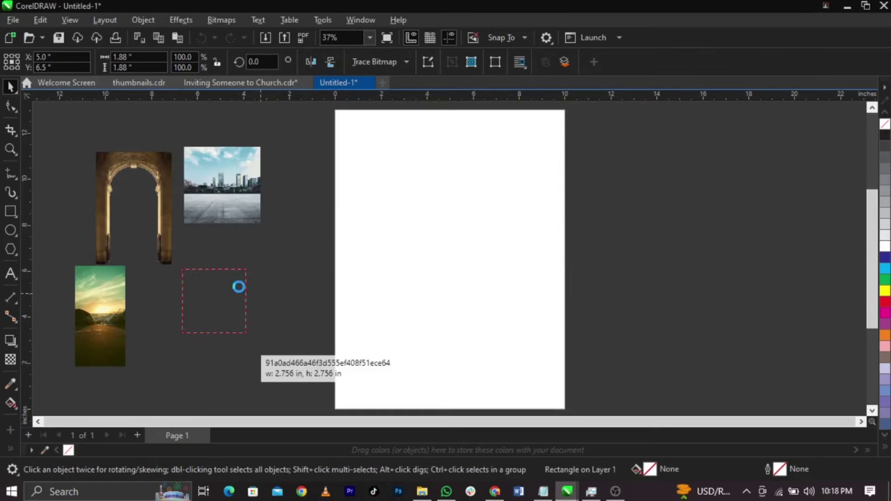
left_click_drag(227, 244, 301, 325)
left_click_drag(155, 313, 251, 388)
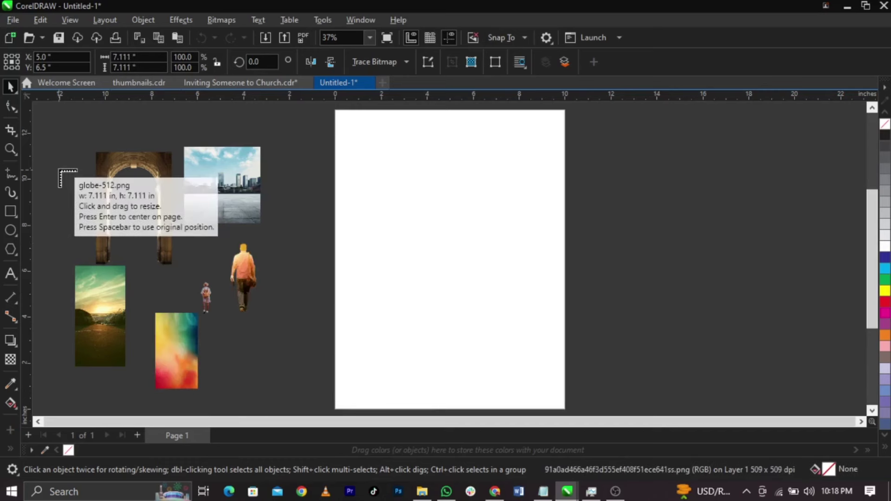
- Place the remaining imported images: the globe, glow, location pin, logo, church and email icon
left_click_drag(60, 170, 106, 216)
left_click_drag(87, 124, 164, 185)
left_click_drag(241, 97, 280, 125)
left_click_drag(272, 170, 304, 211)
left_click_drag(286, 269, 318, 296)
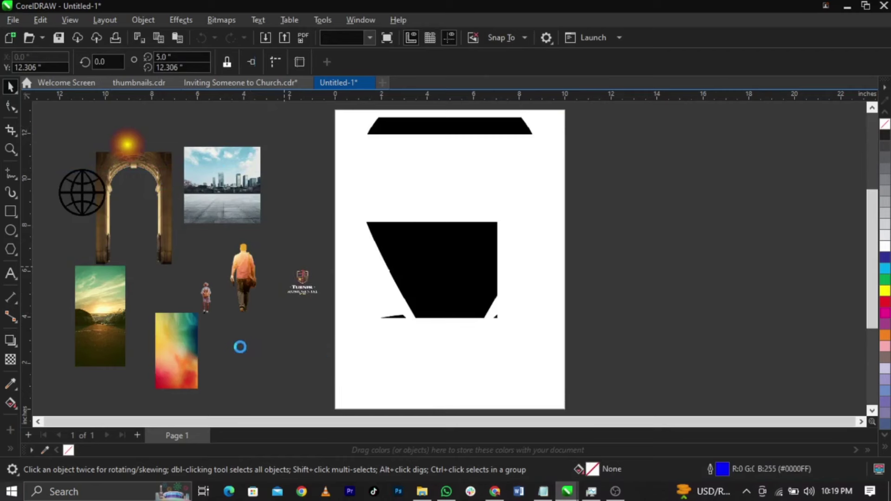
left_click_drag(246, 349, 303, 393)
left_click_drag(624, 235, 710, 344)
- Place the location pin and email icon, shrink the pin, and move both beside the page with the other images
left_click(698, 184)
left_click(506, 255)
scroll(506, 254, "down", 1)
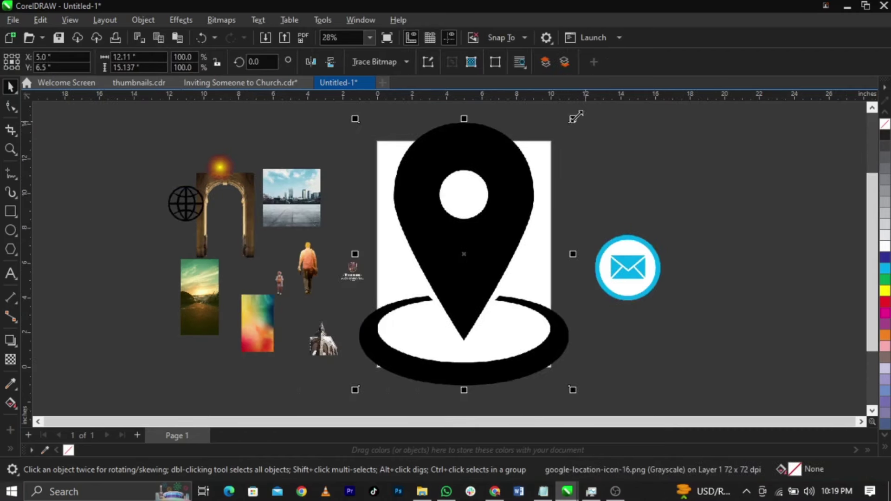
left_click_drag(576, 117, 157, 226)
left_click_drag(605, 272, 131, 301)
left_click(554, 232)
scroll(509, 200, "up", 1)
scroll(509, 201, "down", 1)
scroll(557, 270, "up", 1)
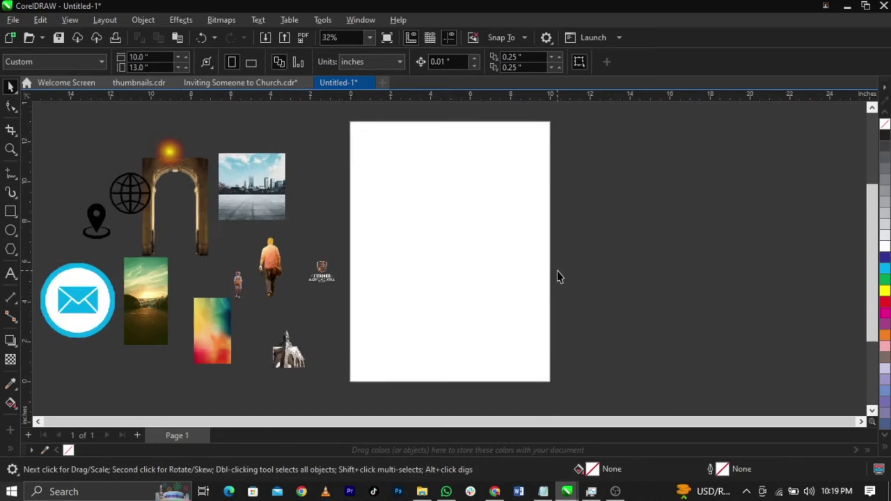
scroll(558, 270, "up", 1)
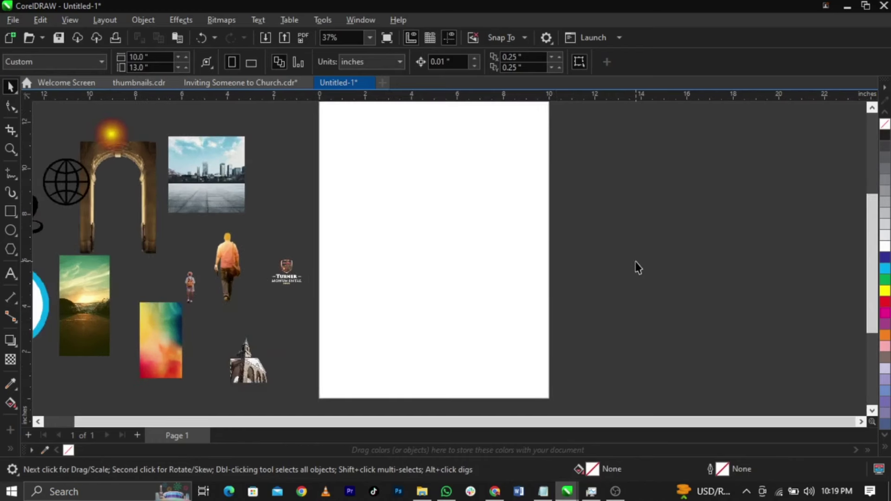
- Check the flyer wording and font list in the Notepad text file, and move the arch image onto the page
left_click(544, 491)
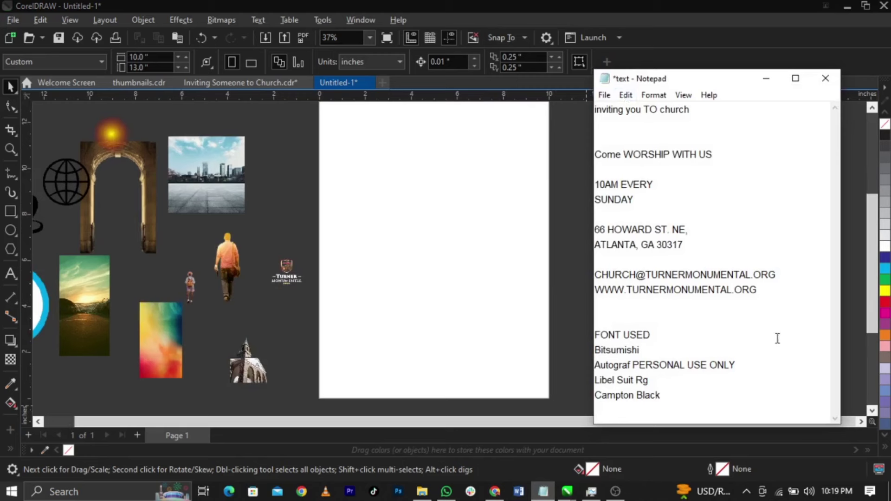
left_click_drag(783, 315, 585, 95)
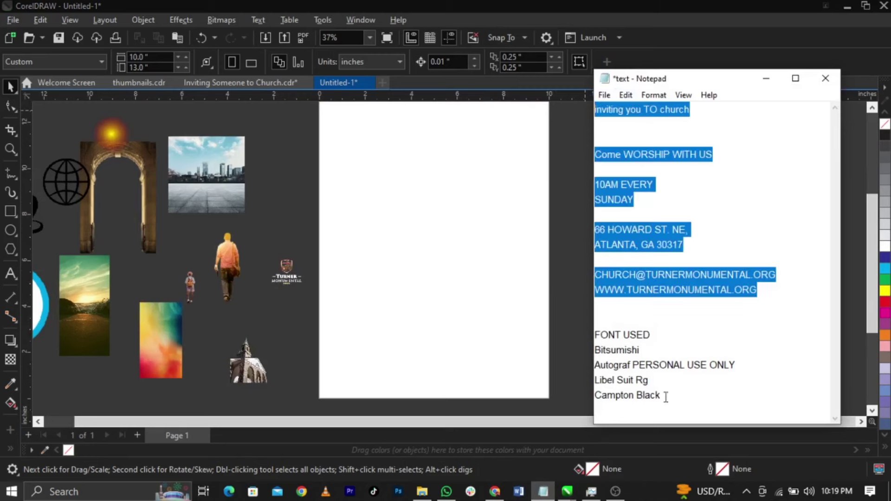
left_click_drag(666, 396, 588, 355)
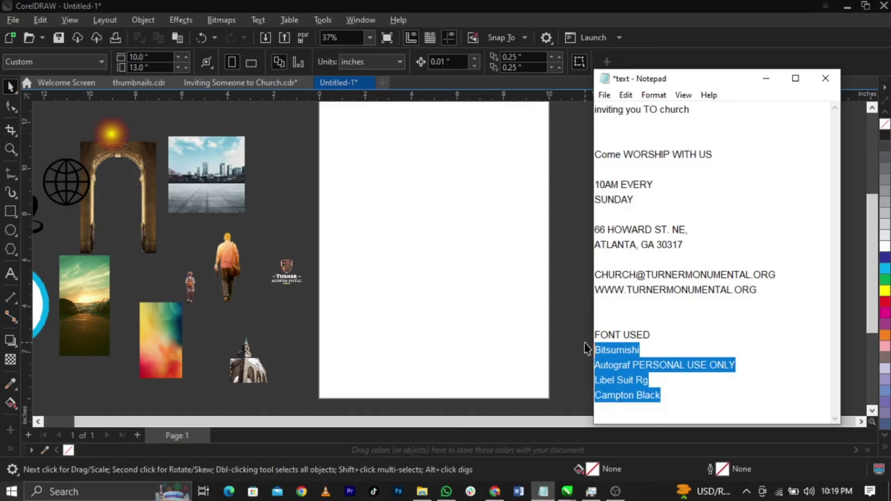
left_click(584, 342)
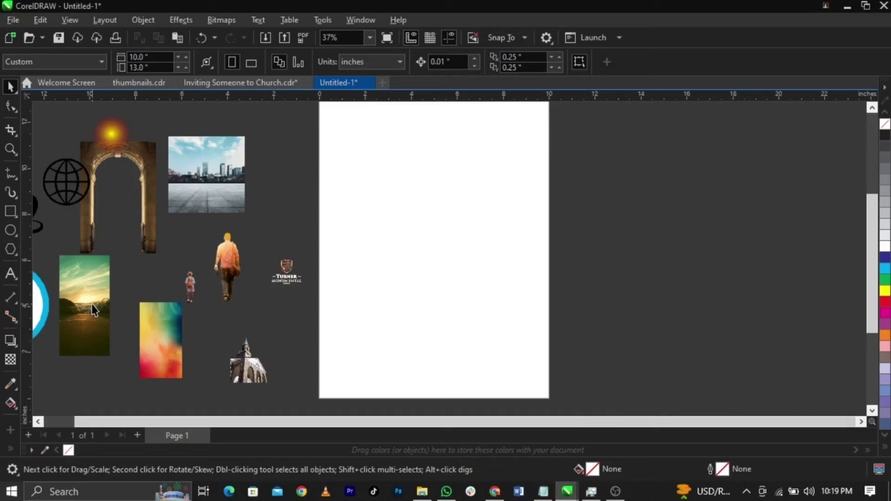
left_click_drag(135, 227, 436, 323)
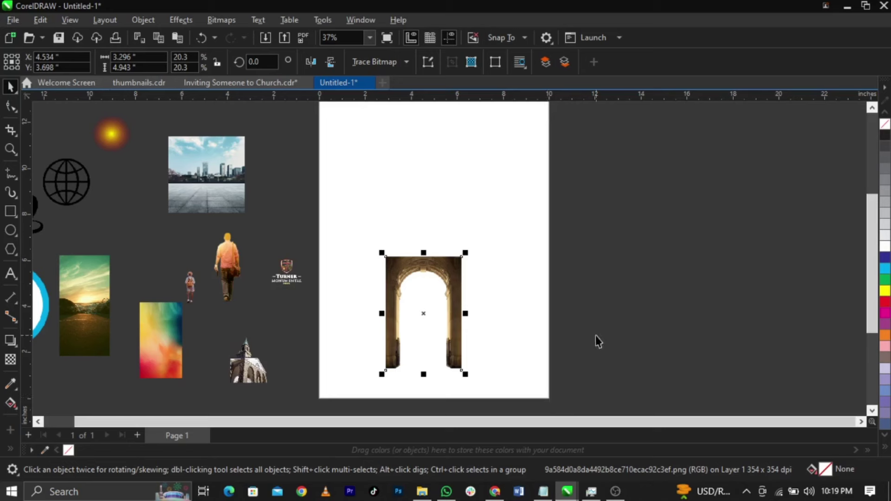
left_click(543, 491)
left_click(630, 244)
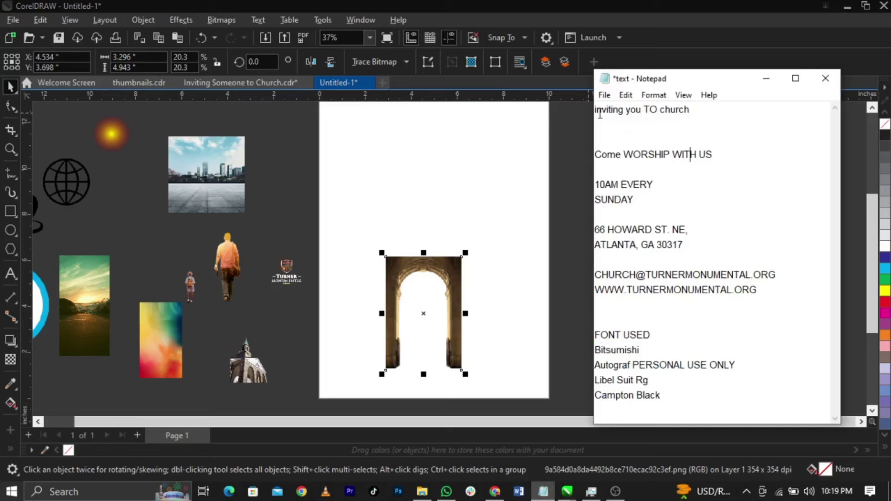
left_click_drag(607, 110, 676, 111)
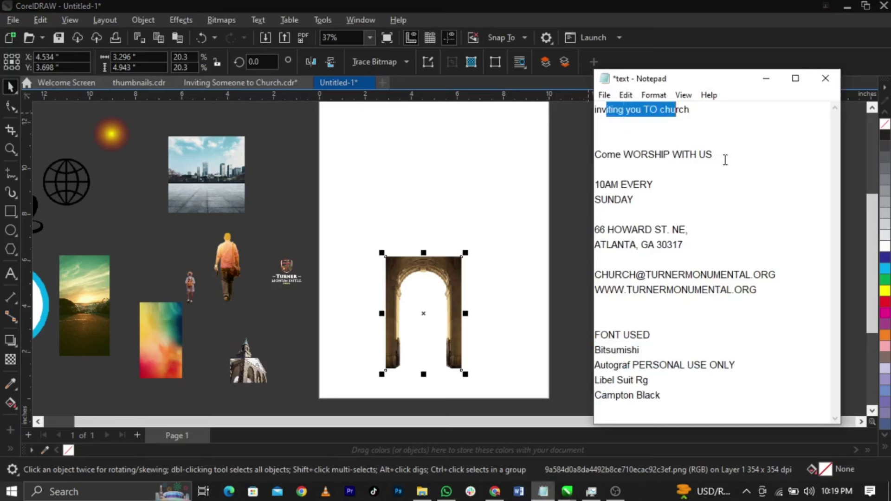
left_click(597, 320)
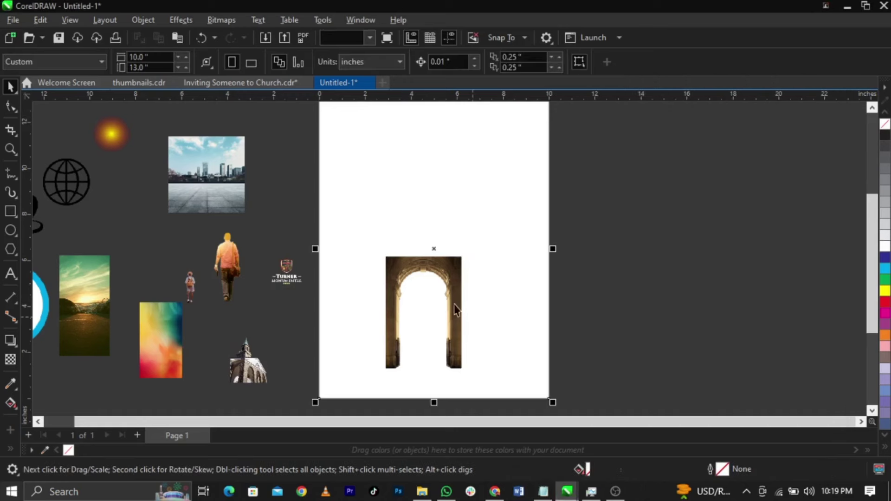
- Enlarge the arch to about 8.3 × 12.5 inches and delete the stray guideline above the page
left_click(453, 303)
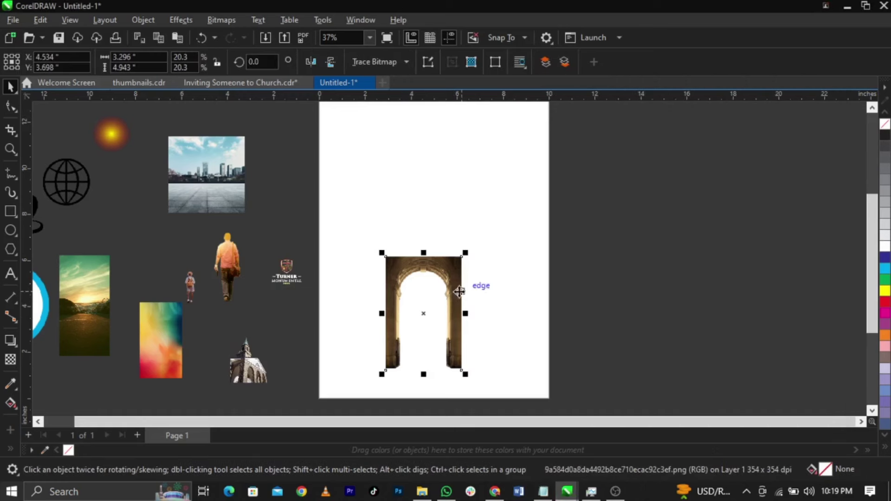
left_click_drag(466, 252, 566, 163)
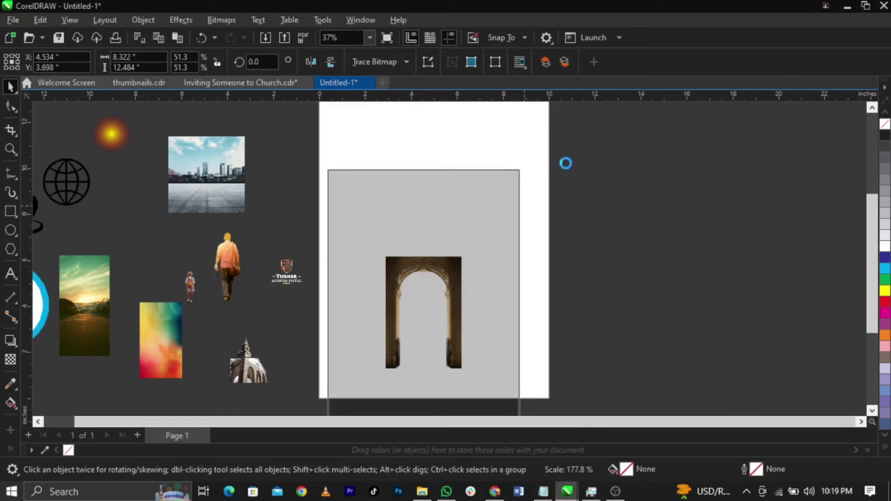
scroll(506, 256, "down", 1)
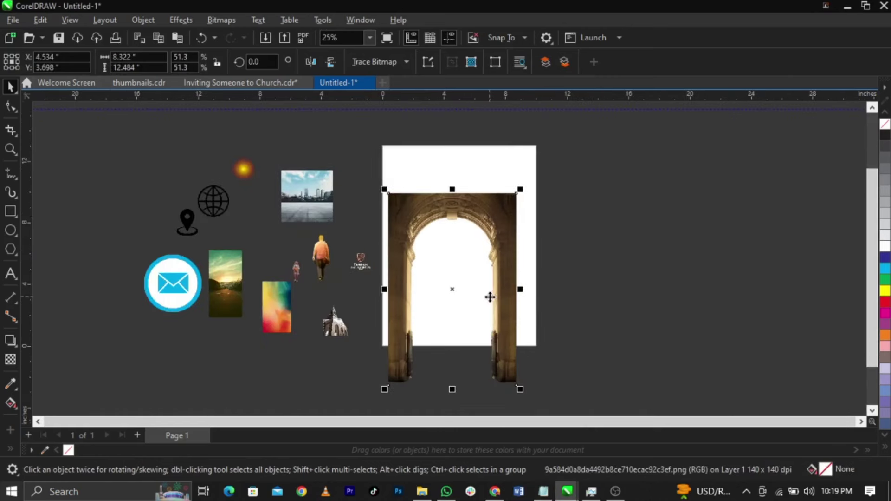
left_click(509, 109)
key("Delete")
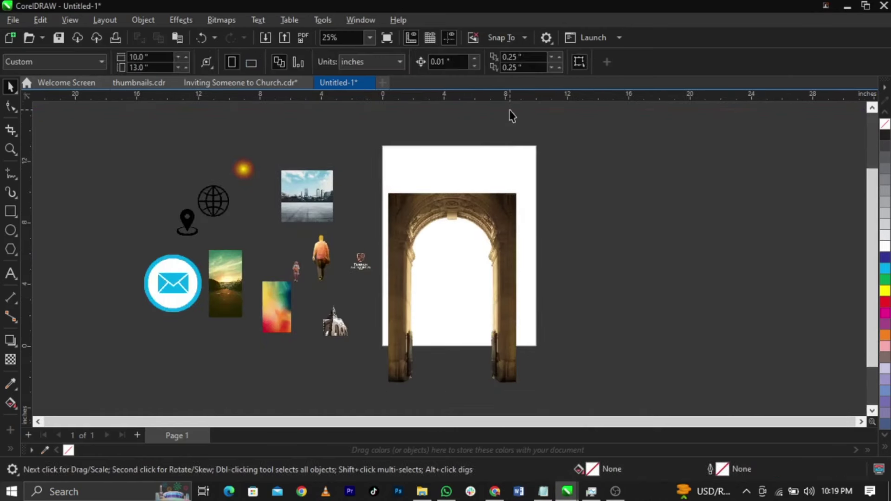
- Move the arch sideways so that it overlaps only the right-hand part of the page
left_click(496, 265)
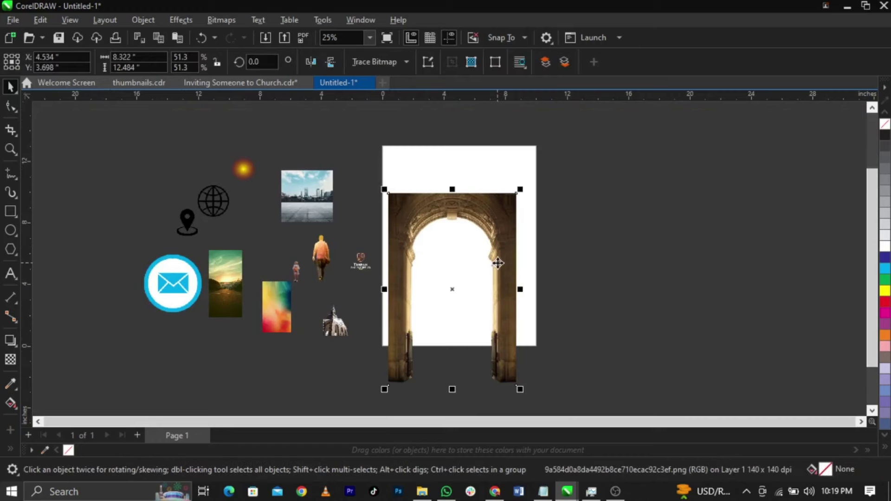
left_click_drag(498, 263, 561, 228)
scroll(528, 223, "up", 3)
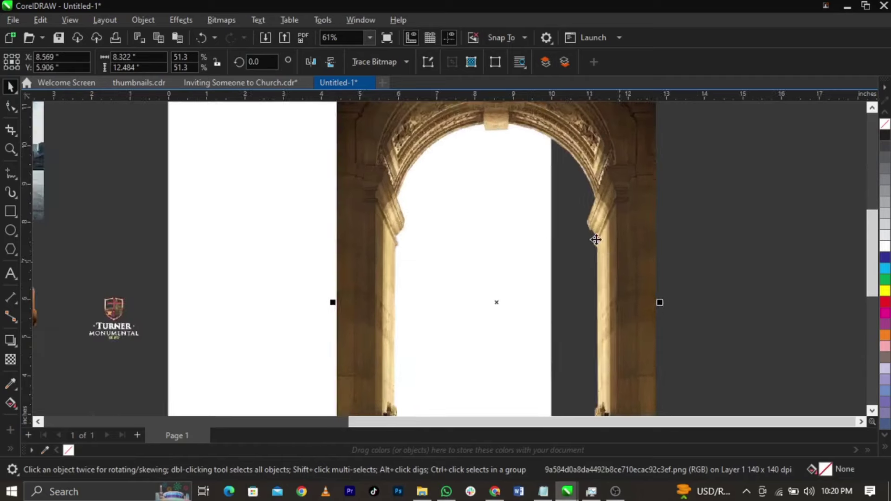
scroll(594, 239, "down", 2)
left_click_drag(609, 264, 579, 261)
scroll(511, 370, "up", 4)
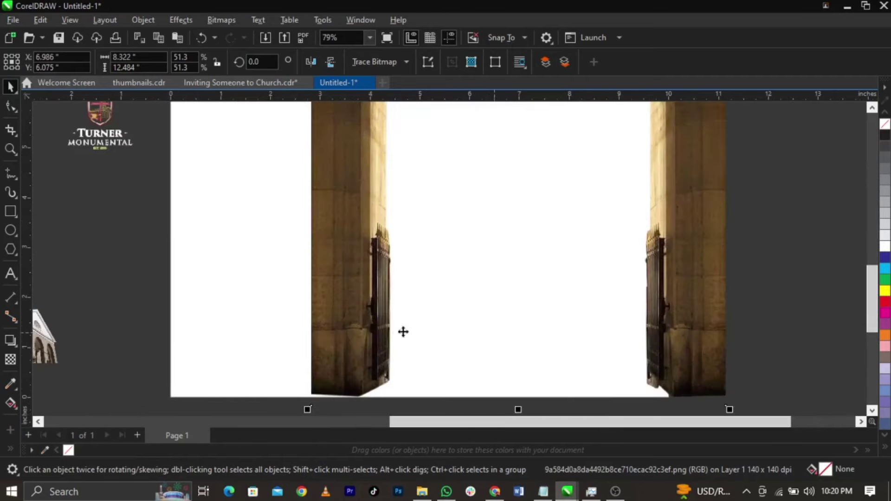
scroll(569, 334, "down", 2)
scroll(579, 315, "down", 2)
scroll(603, 241, "up", 2)
left_click_drag(602, 241, 702, 240)
scroll(653, 219, "down", 1)
left_click_drag(674, 281, 680, 274)
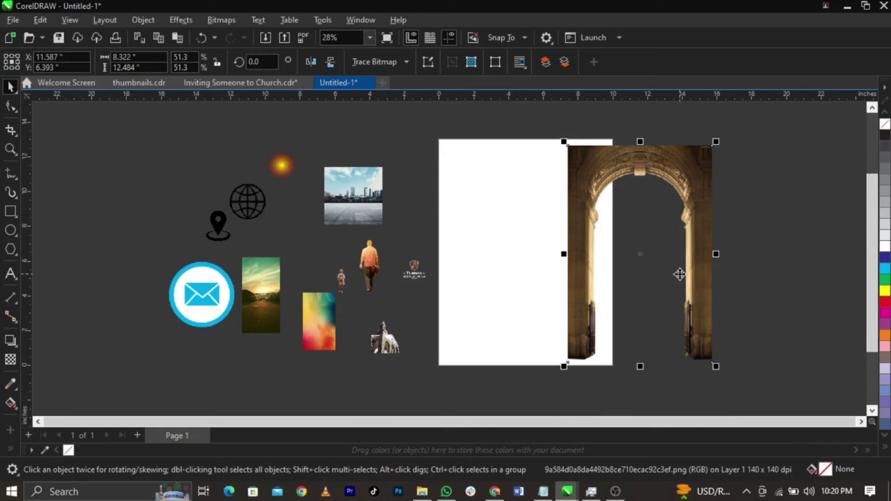
- PowerClip the arch inside the page-sized rectangle and open the clipped contents for editing
right_click(680, 274)
left_click(695, 278)
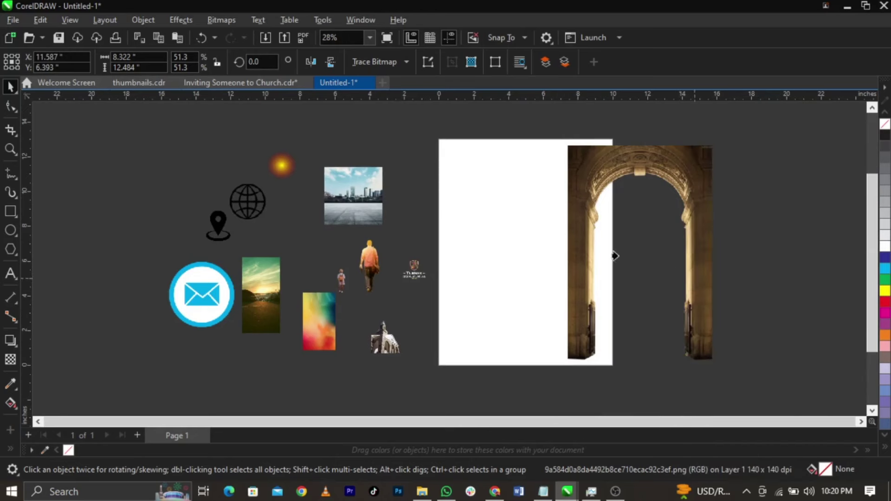
left_click(494, 255)
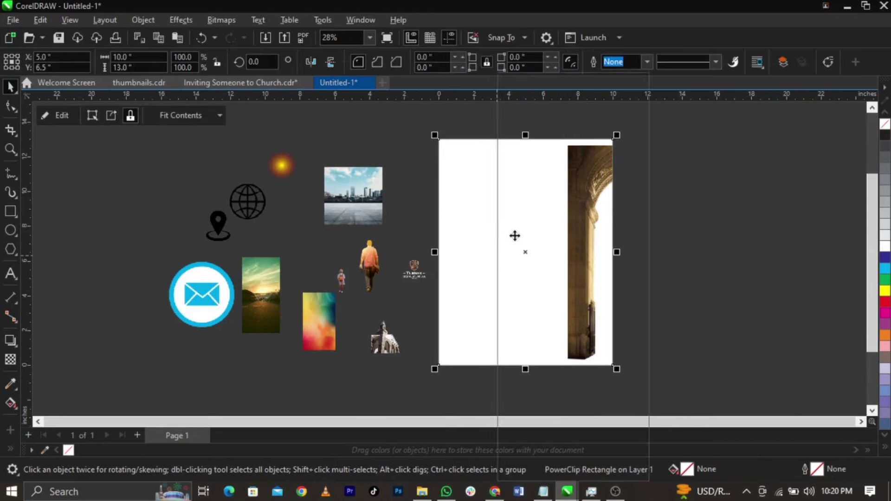
right_click(498, 235)
left_click(559, 99)
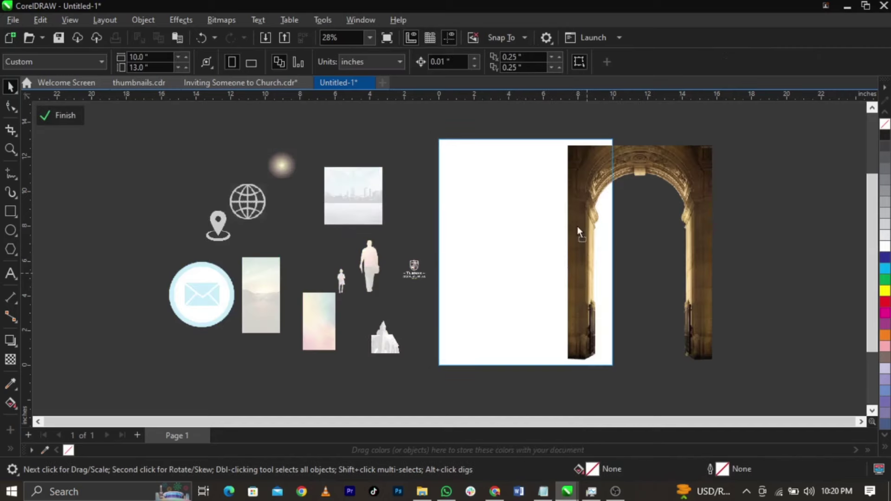
- Enlarge the clipped arch to about 11.5 × 17.3 inches, center its opening over the page with pillars on both sides, and finish editing
left_click_drag(577, 226, 447, 215)
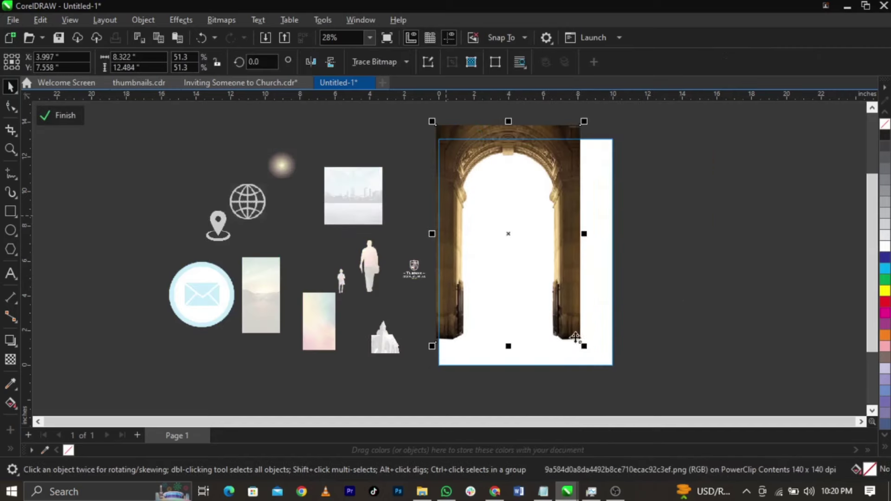
left_click_drag(582, 345, 614, 380)
left_click_drag(593, 289, 609, 296)
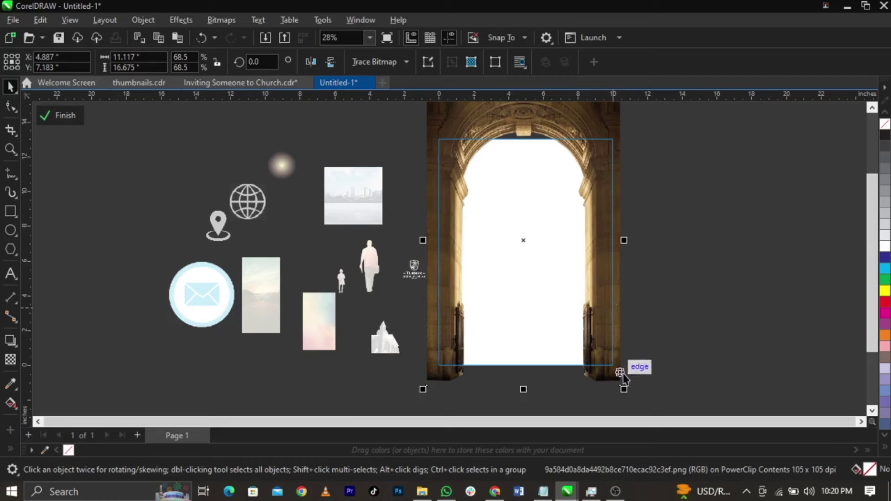
left_click_drag(628, 391, 630, 396)
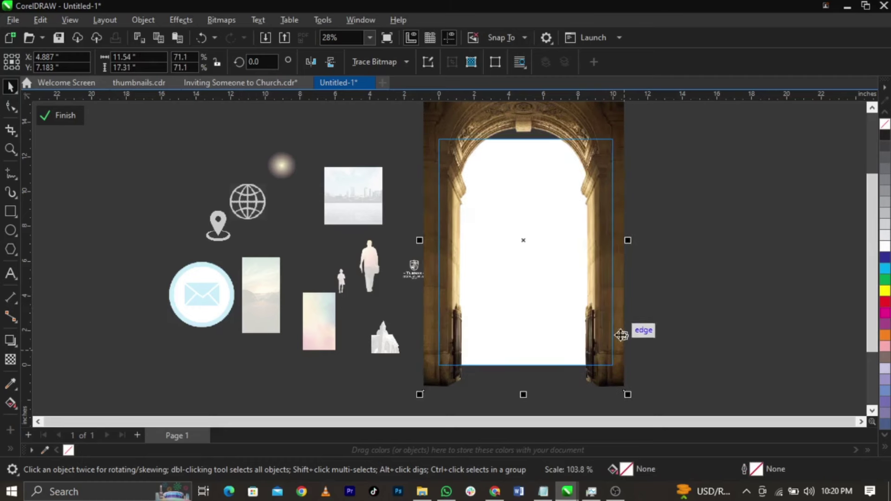
left_click_drag(621, 334, 622, 322)
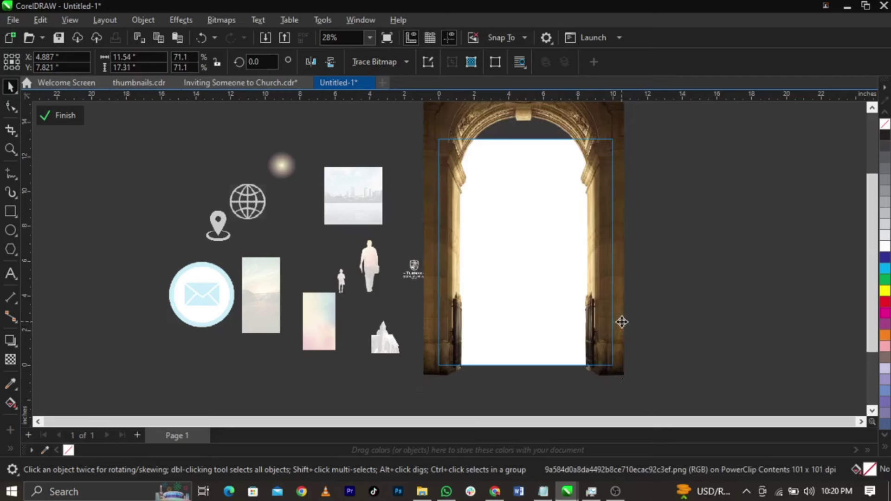
left_click_drag(622, 320, 623, 326)
left_click(657, 335, "ctrl")
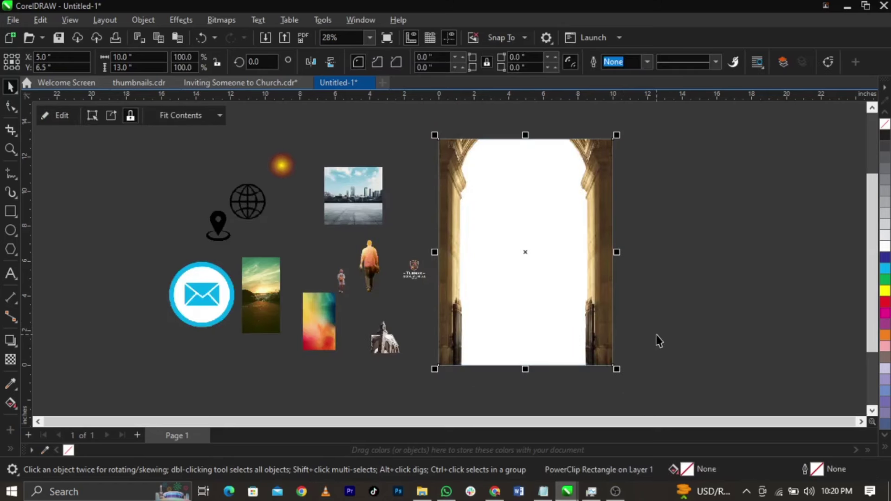
- Reopen the PowerClip contents of the page rectangle for editing and select the arch image
scroll(600, 308, "up", 2)
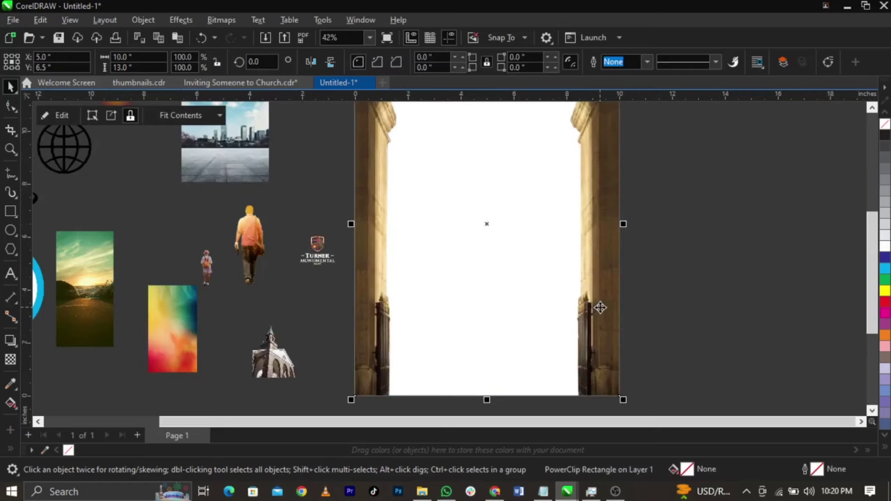
right_click(601, 308)
left_click(642, 98)
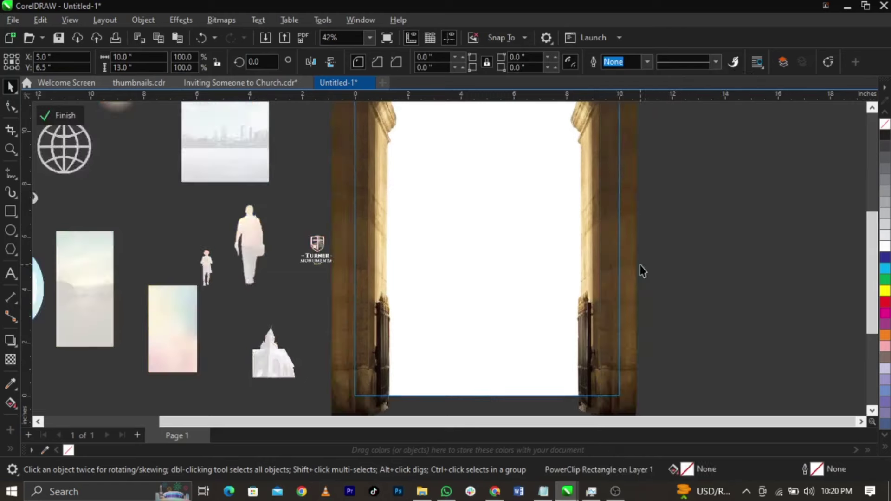
scroll(570, 255, "up", 1)
left_click(663, 269)
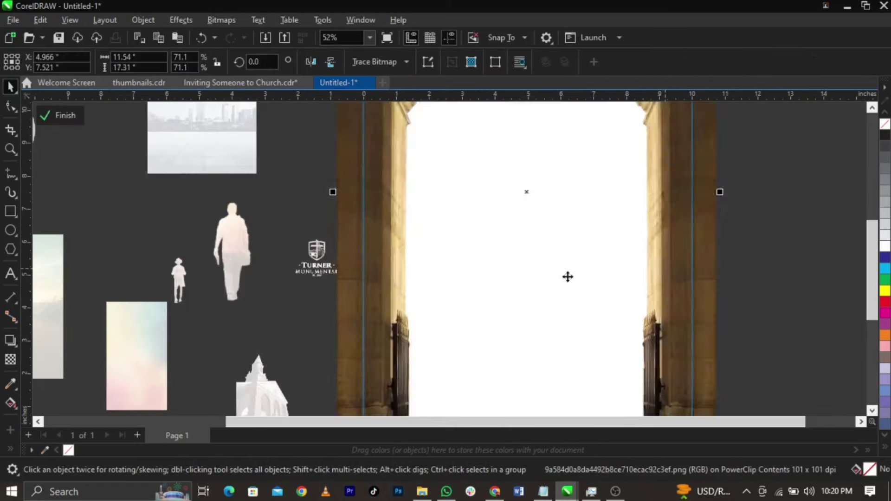
scroll(567, 277, "down", 2)
scroll(585, 188, "down", 1)
scroll(640, 193, "up", 1)
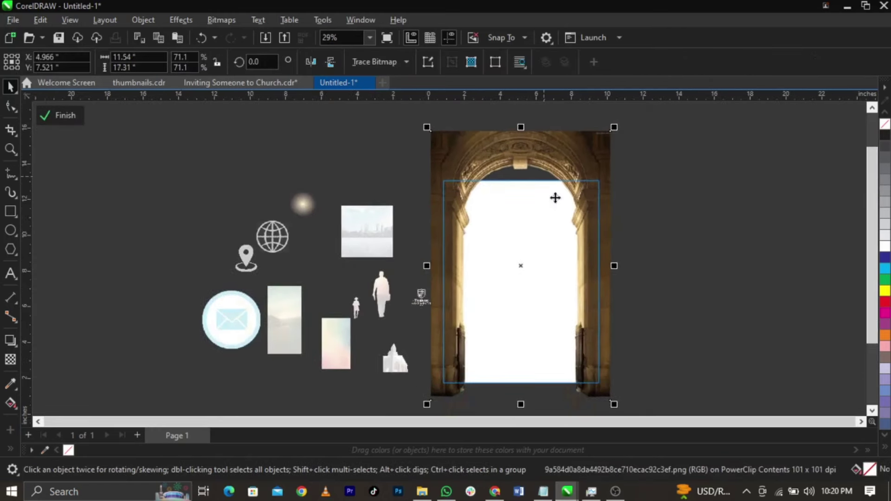
scroll(604, 265, "up", 1)
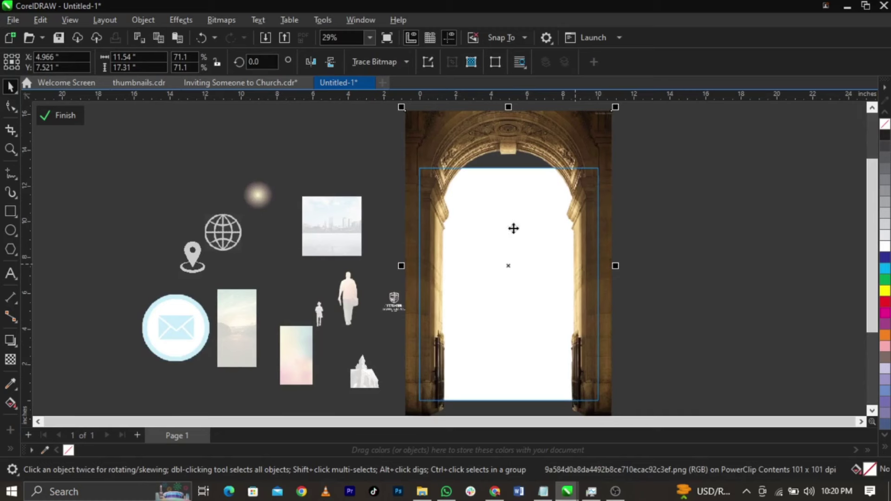
- Darken the arch image with a Tone Curve whose midpoint is at X 143, Y 107, and finish editing the PowerClip
left_click(185, 20)
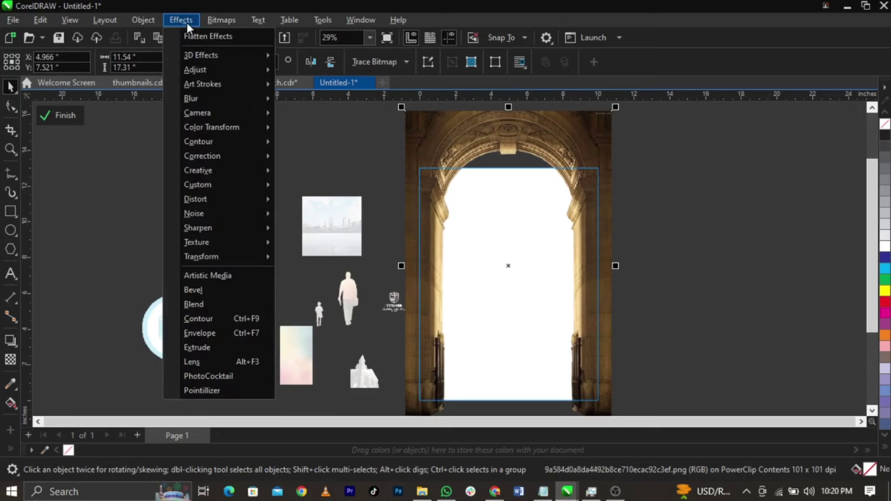
mouse_move(205, 69)
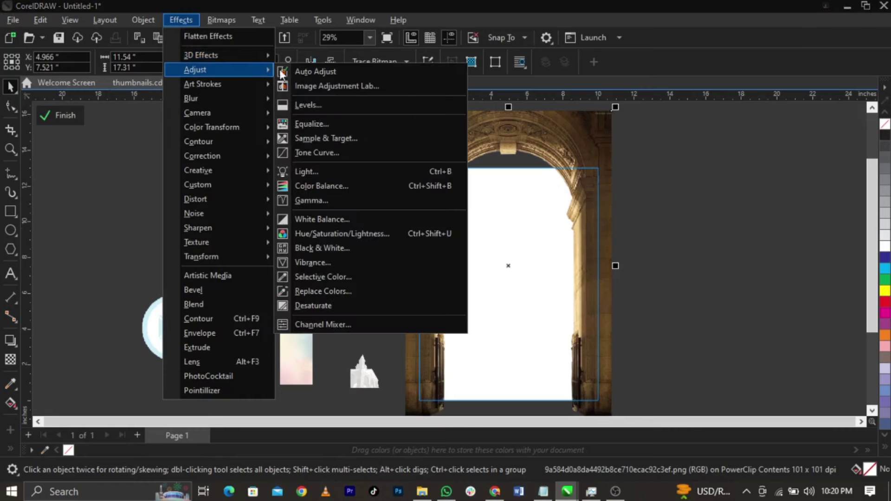
left_click(342, 158)
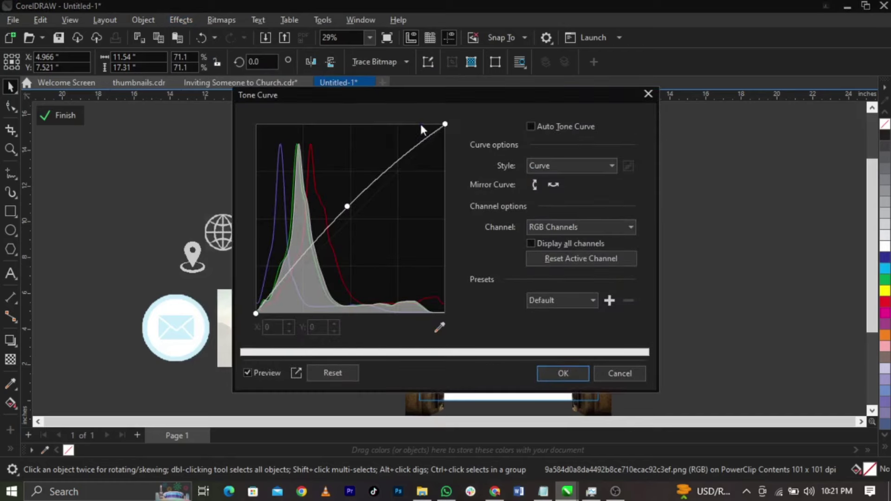
left_click_drag(365, 91, 735, 59)
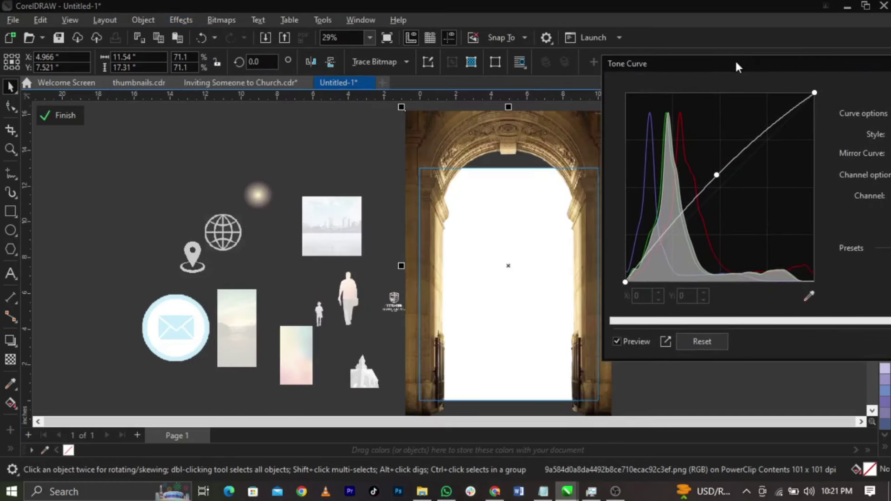
left_click_drag(717, 176, 732, 203)
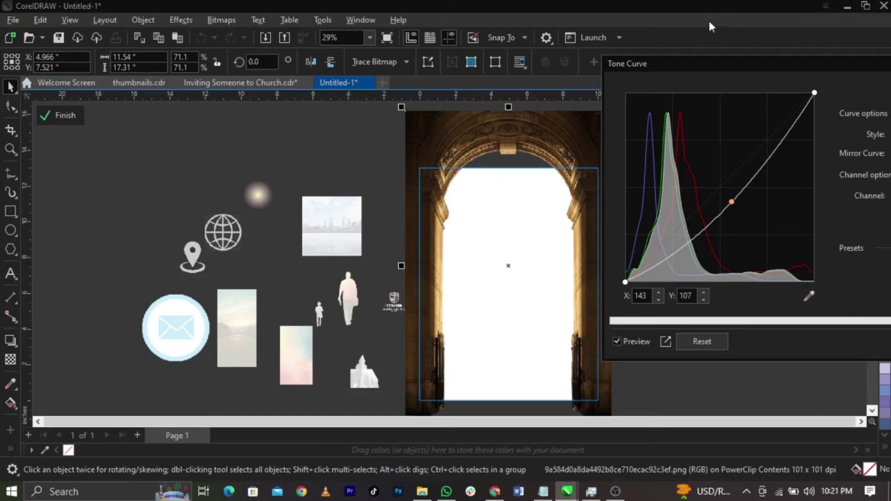
left_click_drag(736, 64, 678, 62)
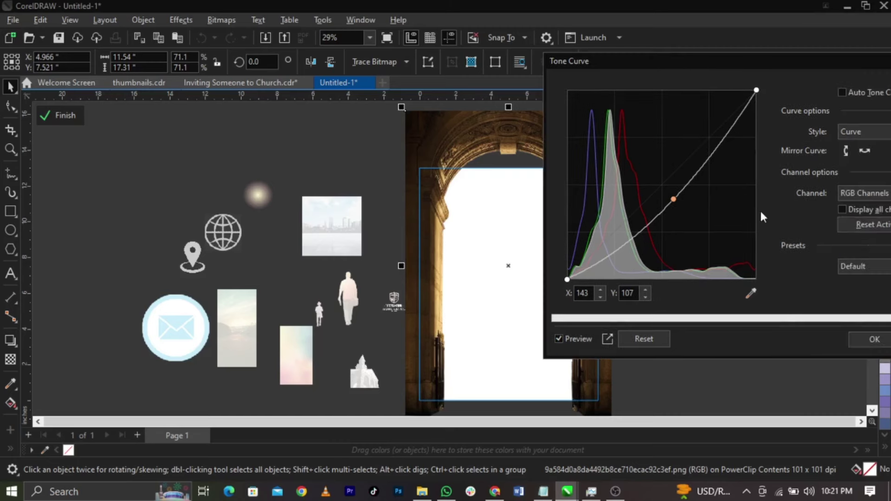
left_click(864, 344)
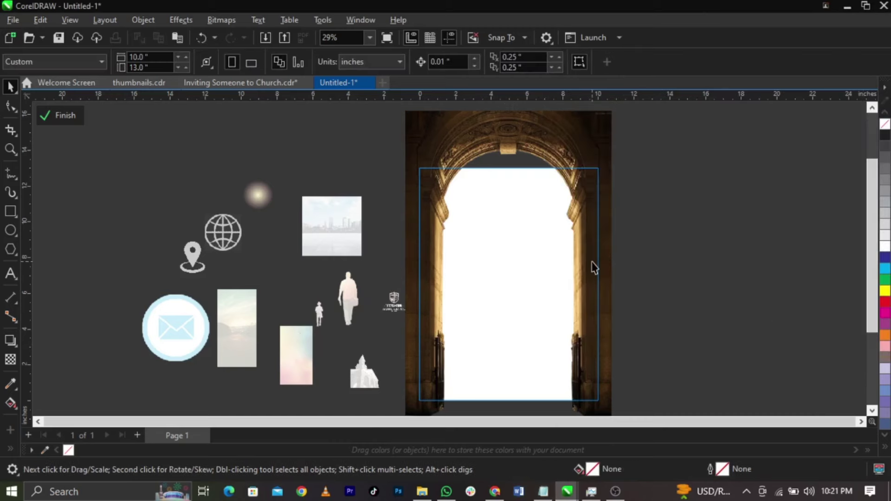
left_click(69, 118)
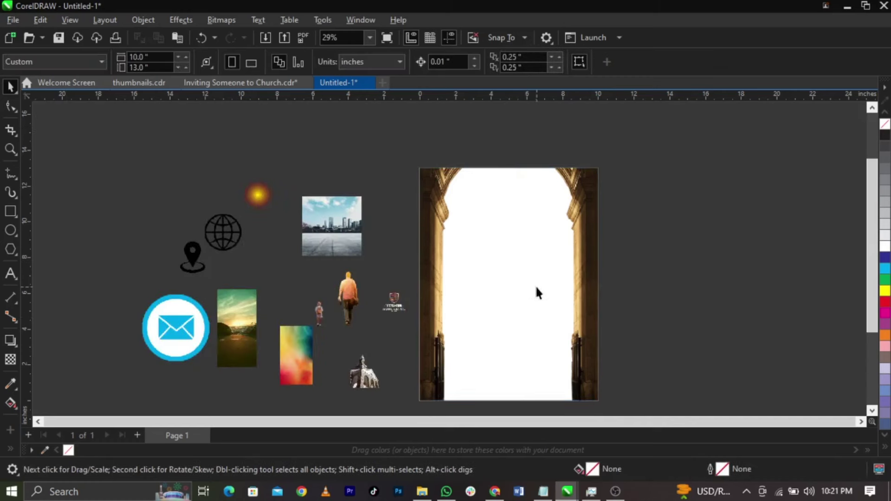
- Move the sunset beach image beside the arch and enlarge it to about 8.3 × 16.5 inches, slightly overlapping the page edge
left_click_drag(237, 328, 657, 304)
left_click_drag(682, 261, 758, 152)
left_click_drag(712, 233, 719, 238)
- PowerClip the sunset beach image inside the page rectangle with the arch and open the clipped contents for editing
right_click(719, 238)
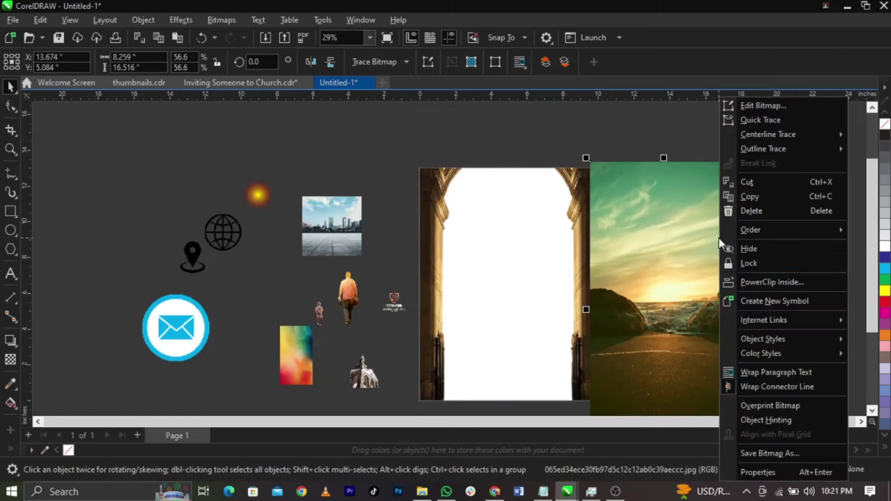
left_click(748, 281)
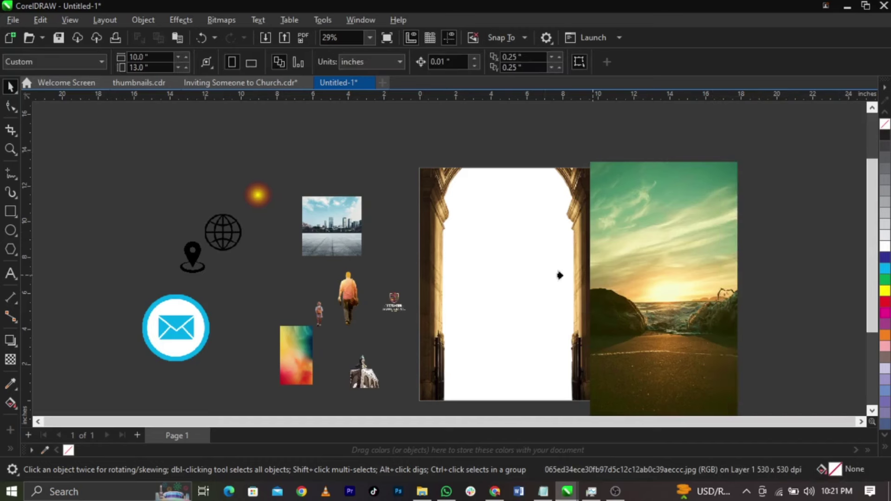
left_click(519, 283)
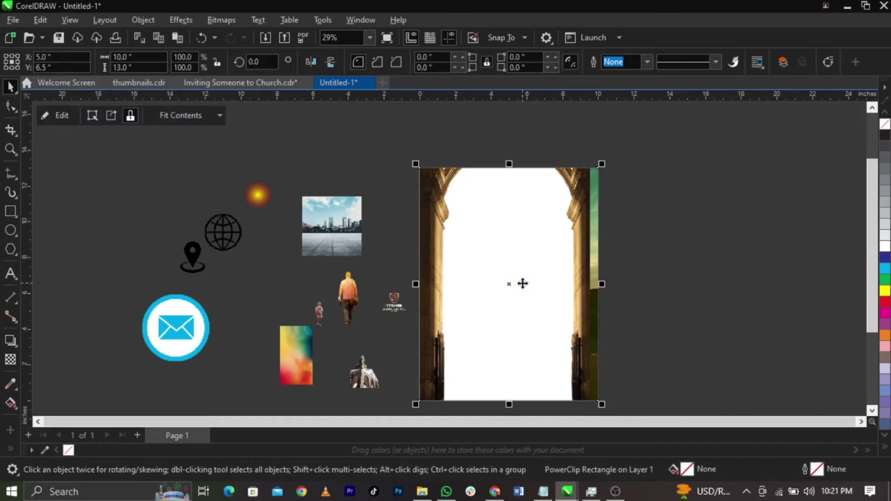
right_click(523, 282)
left_click(559, 99)
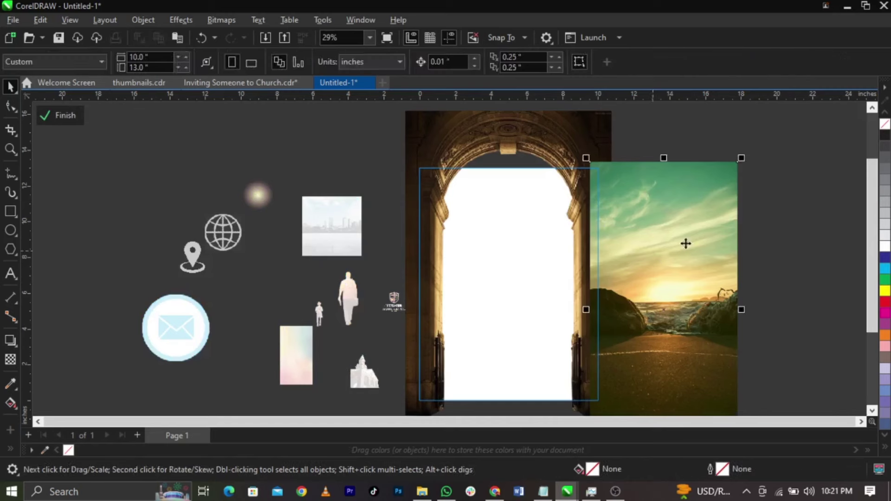
- Place the sunset image behind the arch, enlarged to about 11.5 × 23.1 inches, with its horizon low in the opening
left_click_drag(687, 243, 544, 255)
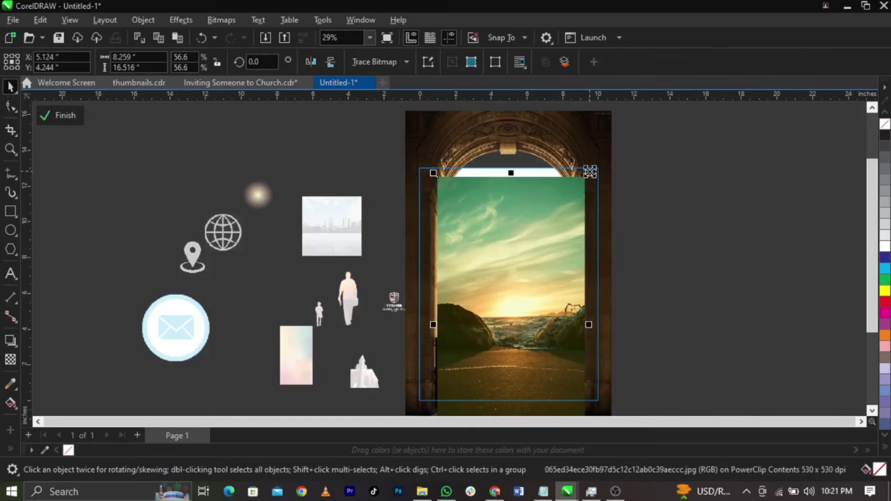
left_click_drag(590, 172, 610, 135)
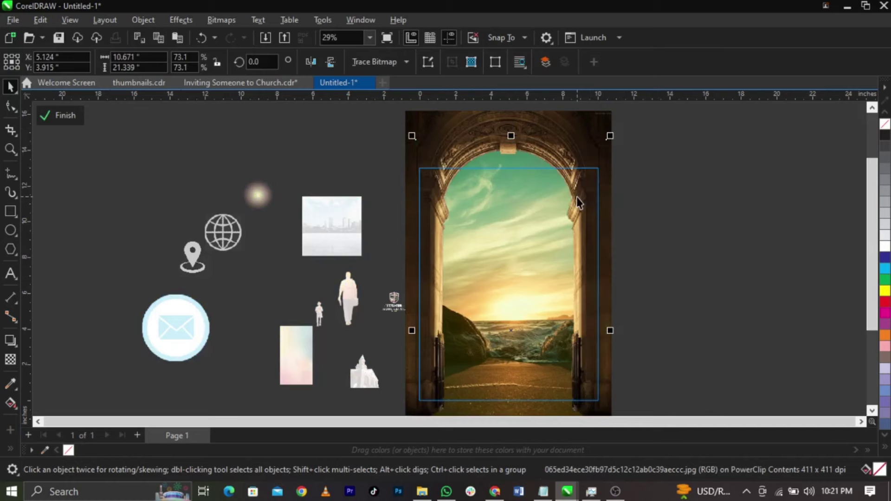
left_click_drag(612, 136, 615, 126)
left_click_drag(511, 329, 511, 367)
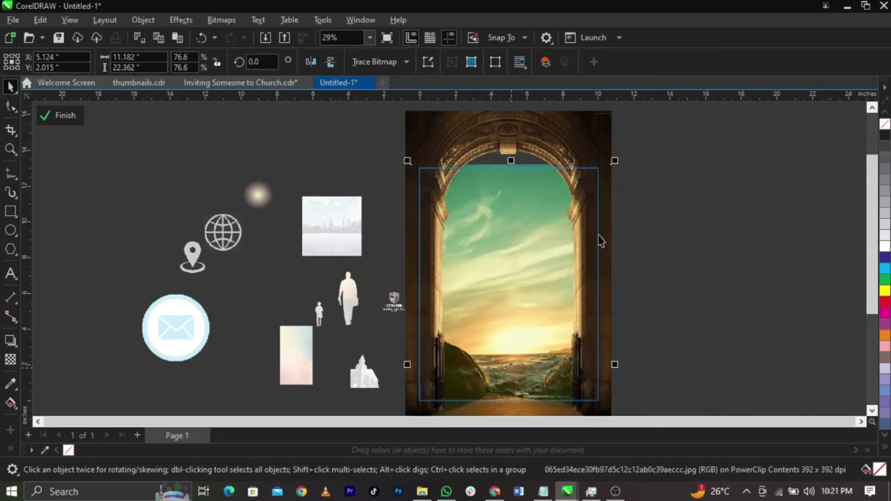
left_click_drag(615, 160, 618, 154)
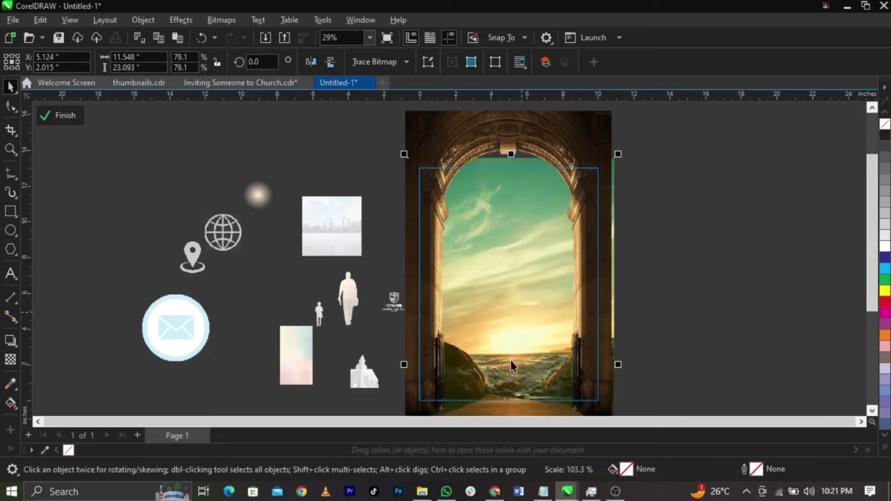
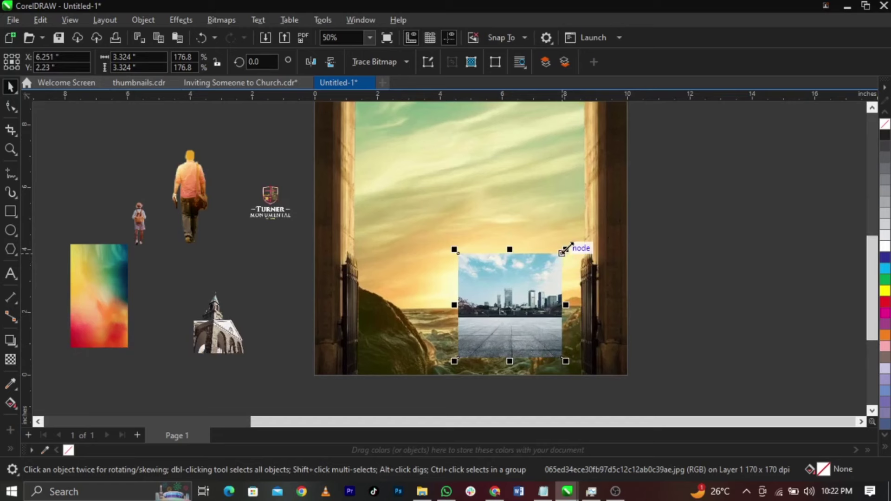
- Enlarge the city plaza image to about 8.26 × 8.26 inches and position it over the lower arch opening
left_click_drag(562, 252, 639, 175)
left_click_drag(525, 300, 501, 253)
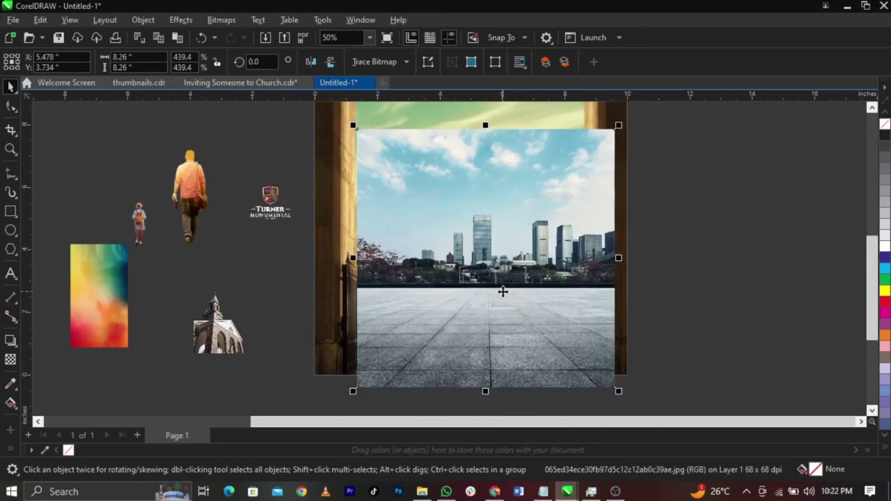
left_click_drag(503, 291, 499, 284)
- PowerClip the plaza image inside the page rectangle and, in the clipped contents, centre it at about X 5.04, Y 4.05 inches
right_click(500, 284)
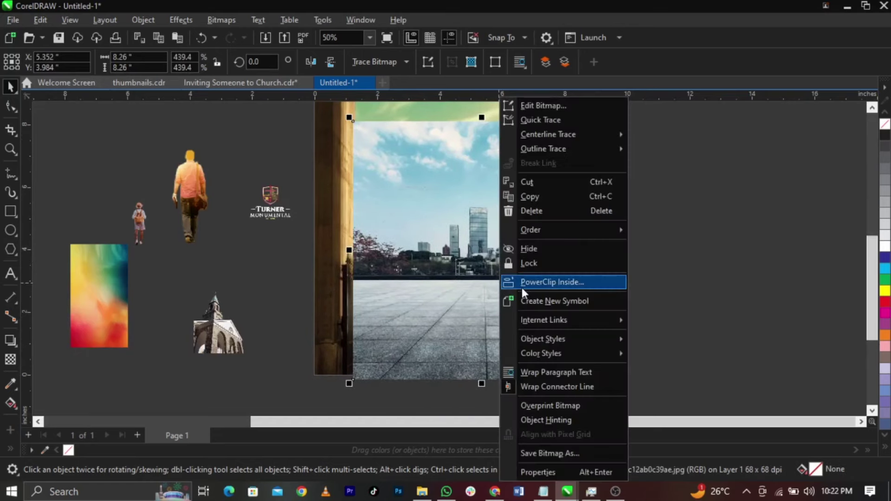
left_click(522, 285)
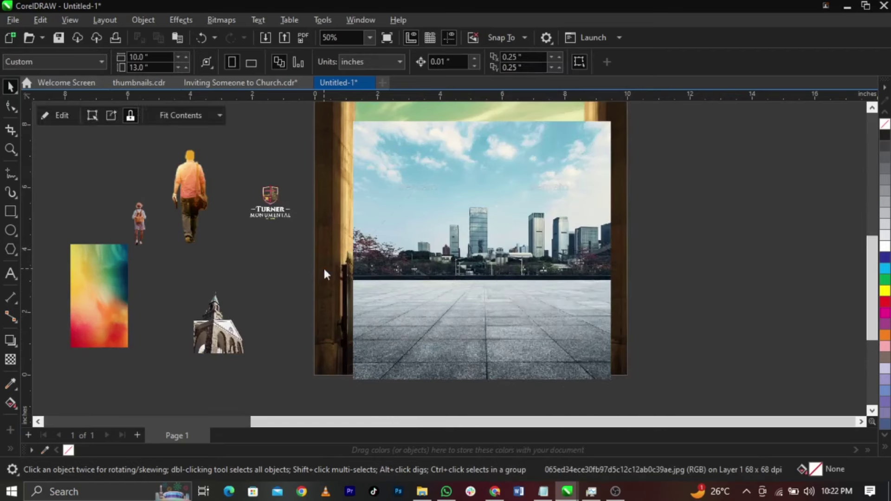
right_click(461, 303)
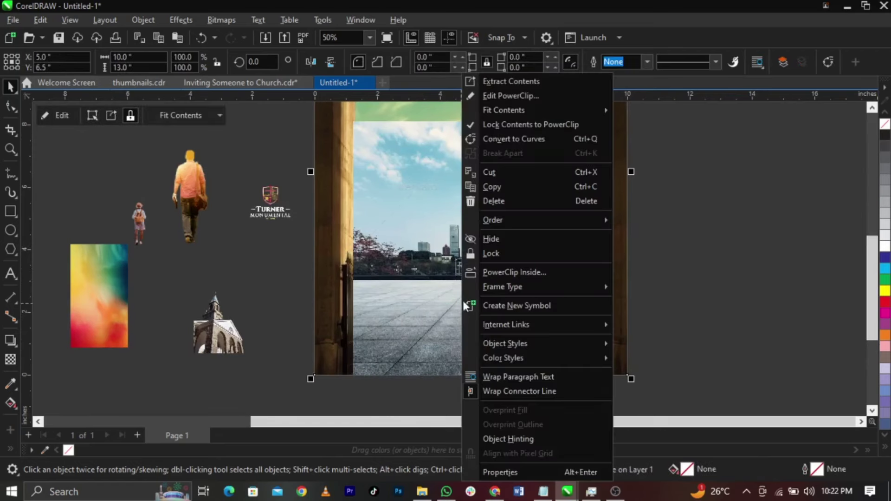
left_click(492, 92)
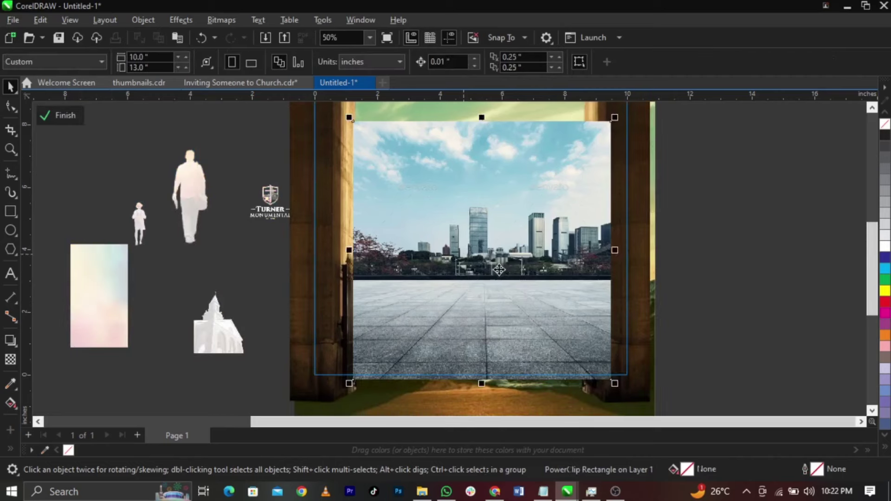
left_click_drag(501, 274, 491, 274)
left_click_drag(513, 303, 514, 302)
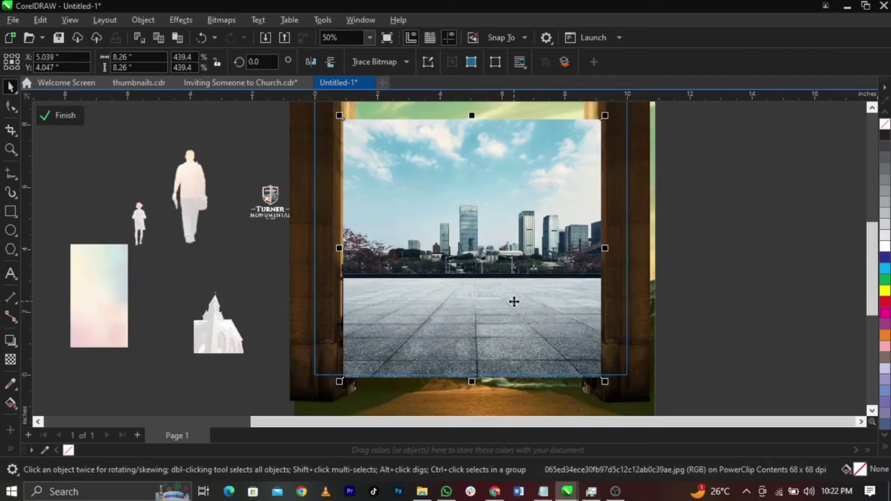
- Crop away the plaza image's sky and buildings by lowering its top nodes, leaving a paved floor about 3.3 inches high
scroll(499, 251, "up", 2)
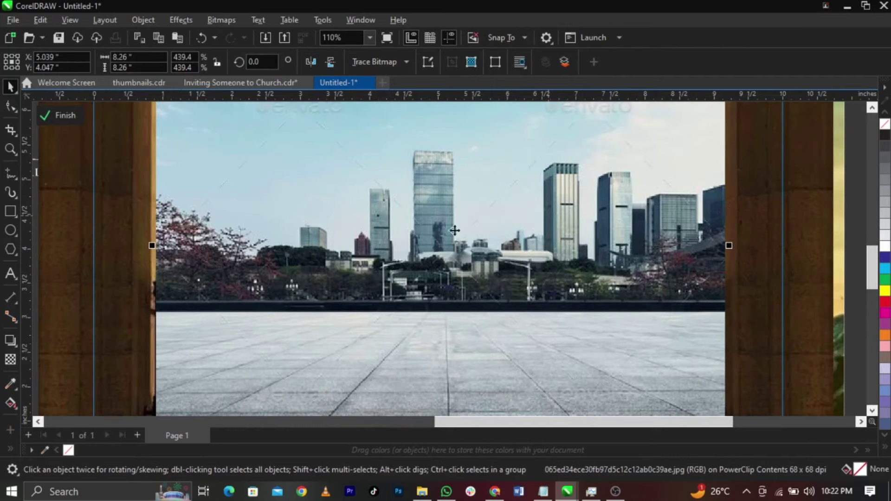
scroll(539, 285, "down", 3)
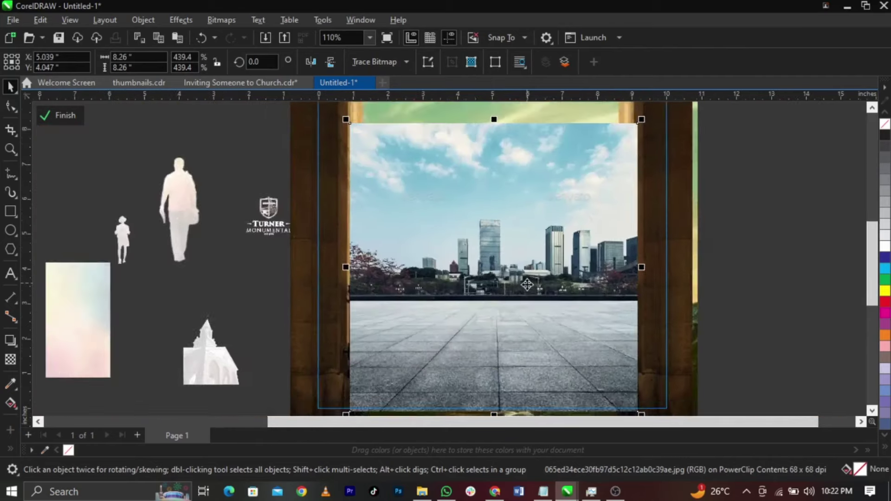
left_click(10, 106)
scroll(570, 240, "up", 1)
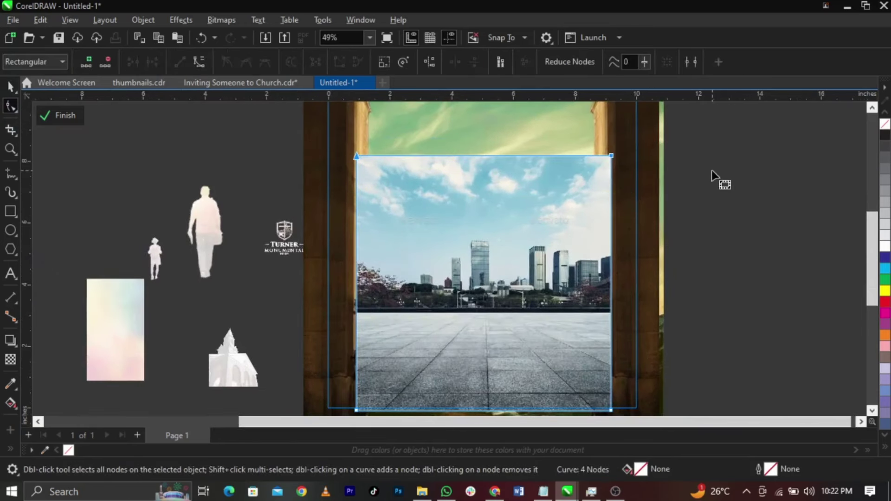
left_click(610, 156)
left_click_drag(275, 139, 668, 207)
left_click_drag(708, 145, 343, 185)
left_click_drag(611, 156, 604, 312)
scroll(620, 309, "up", 4)
scroll(601, 312, "down", 5)
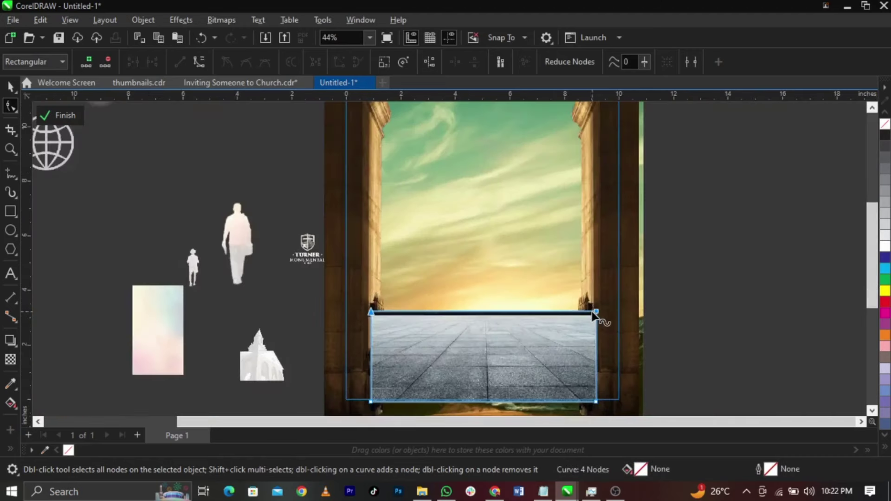
- Place the paved floor behind the arch but in front of the sunset, and lower it to about Y 1.2 inches
key("space")
scroll(516, 348, "up", 1)
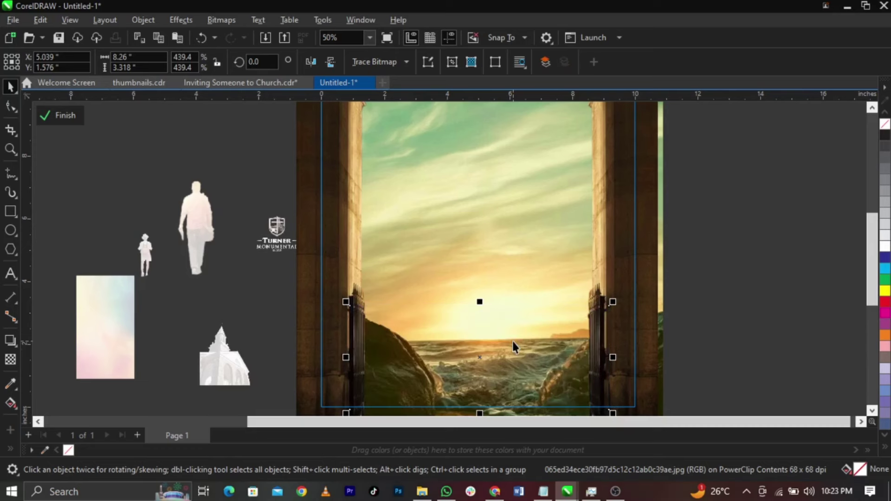
scroll(513, 344, "up", 1)
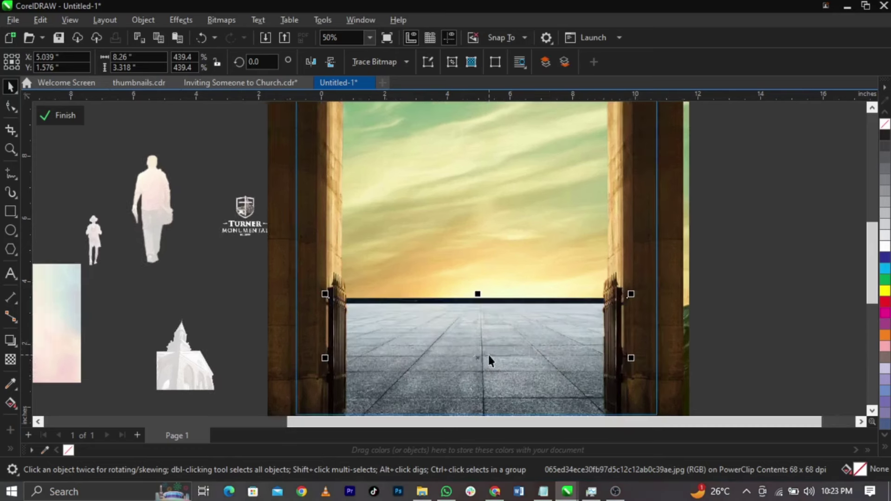
left_click_drag(478, 361, 480, 363)
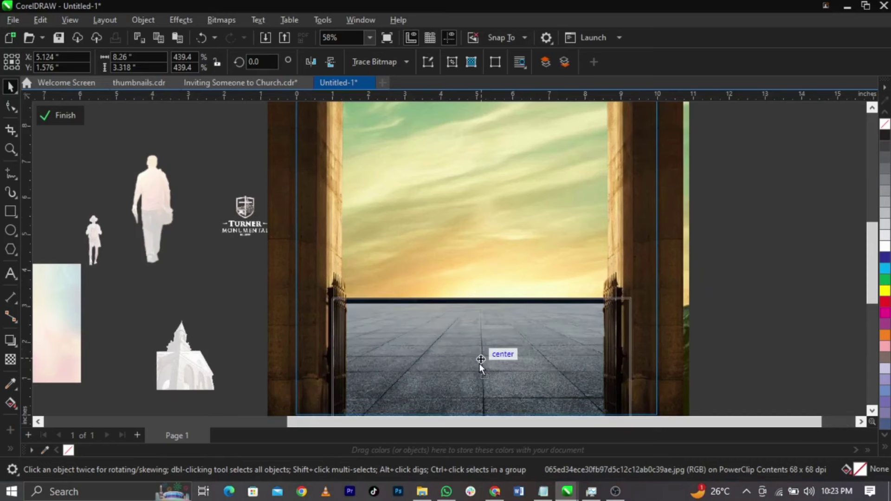
left_click_drag(480, 363, 479, 376)
scroll(487, 293, "down", 2)
scroll(488, 293, "up", 2)
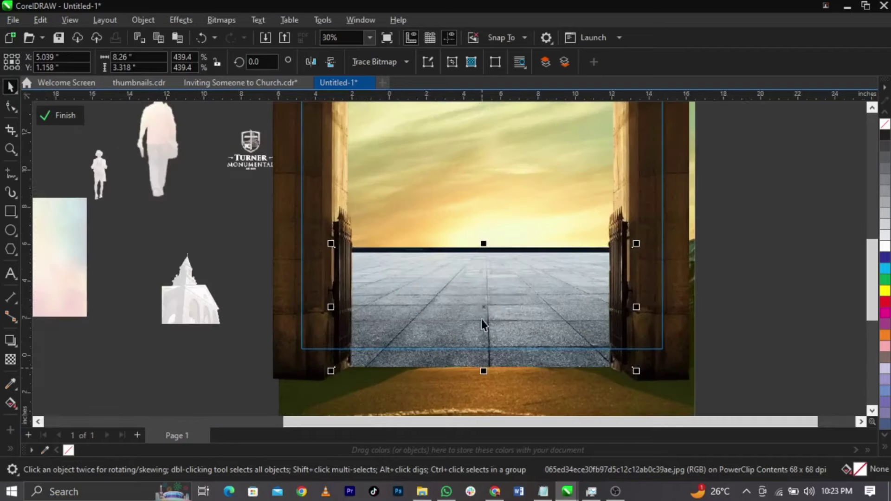
mouse_move(482, 306)
left_mouse_down()
mouse_move(482, 316)
mouse_move(485, 305)
left_mouse_up()
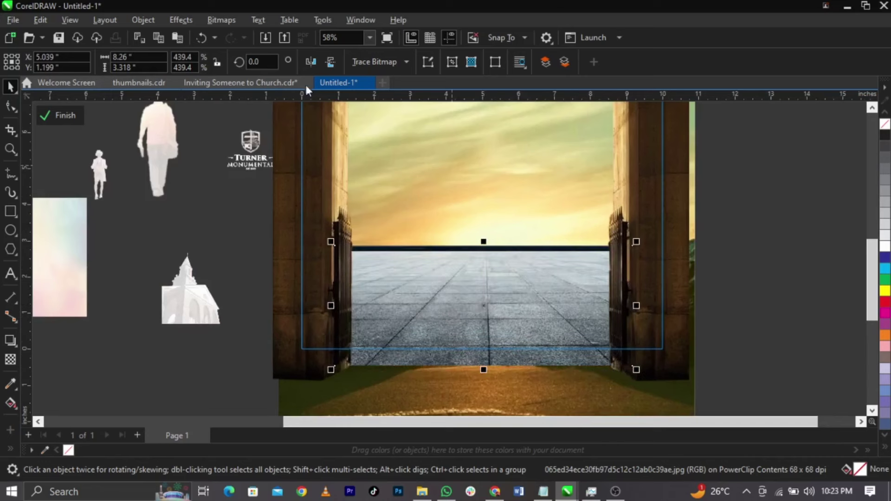
- Darken the paved floor with a Tone Curve whose midpoint is at X 111, Y 77
left_click(177, 20)
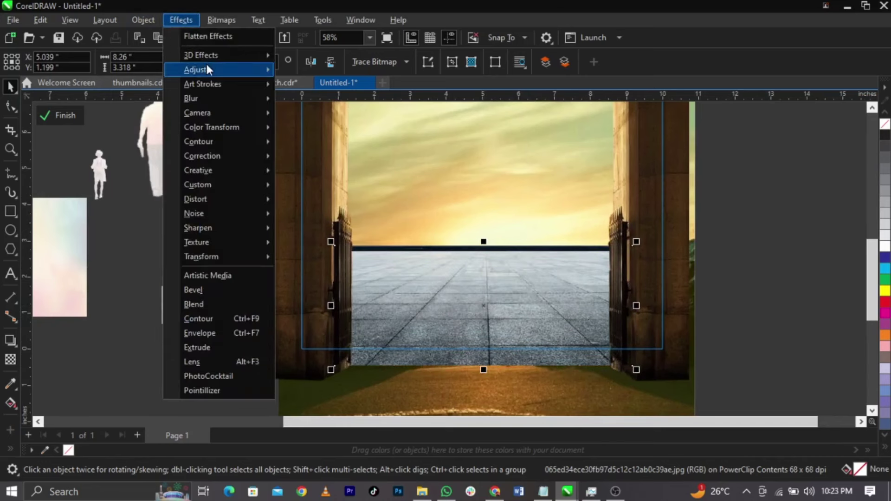
mouse_move(208, 69)
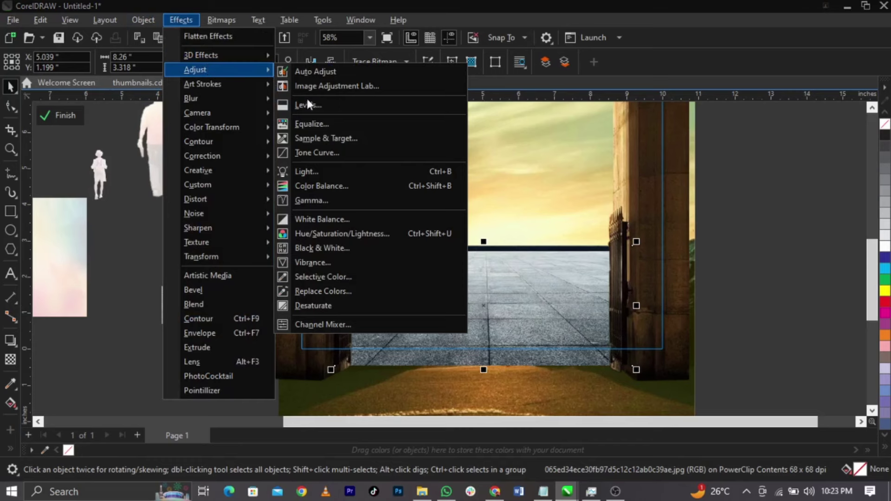
left_click(330, 153)
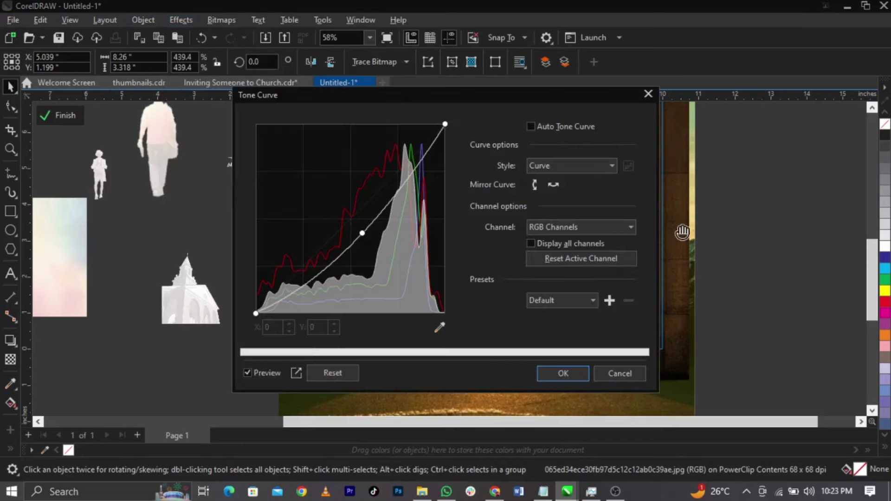
left_click_drag(422, 96, 797, 82)
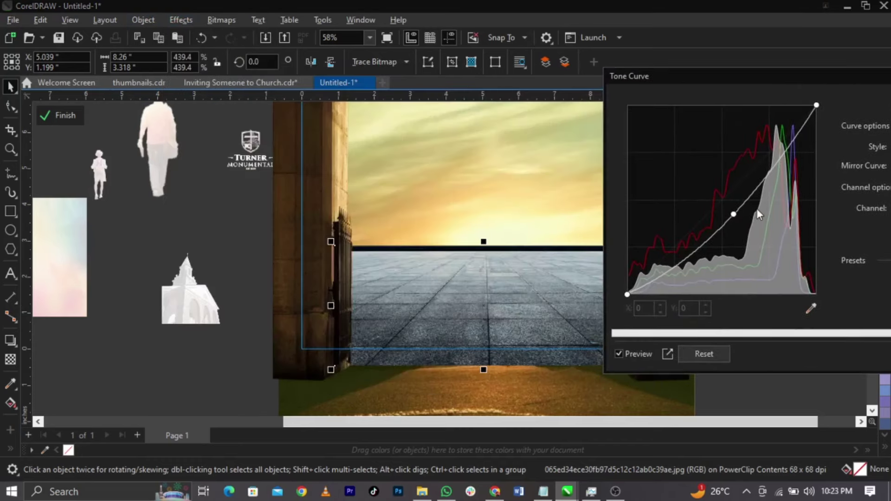
left_click_drag(734, 217, 709, 238)
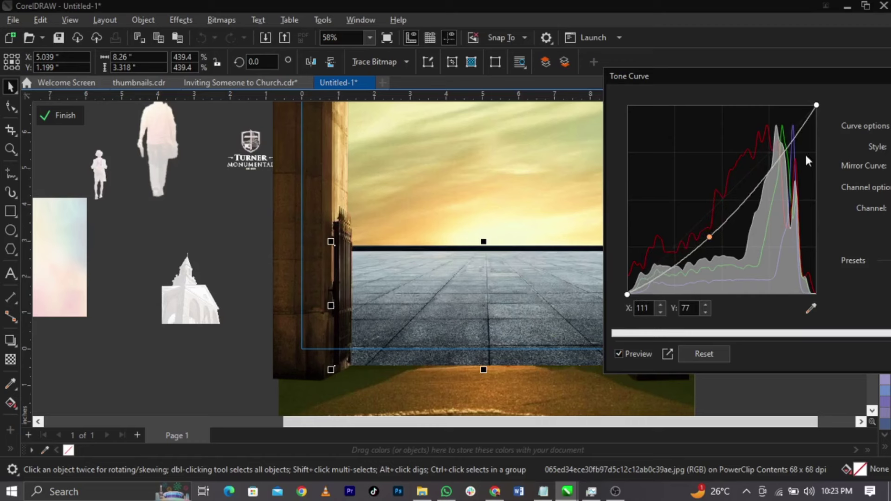
left_click_drag(779, 79, 733, 76)
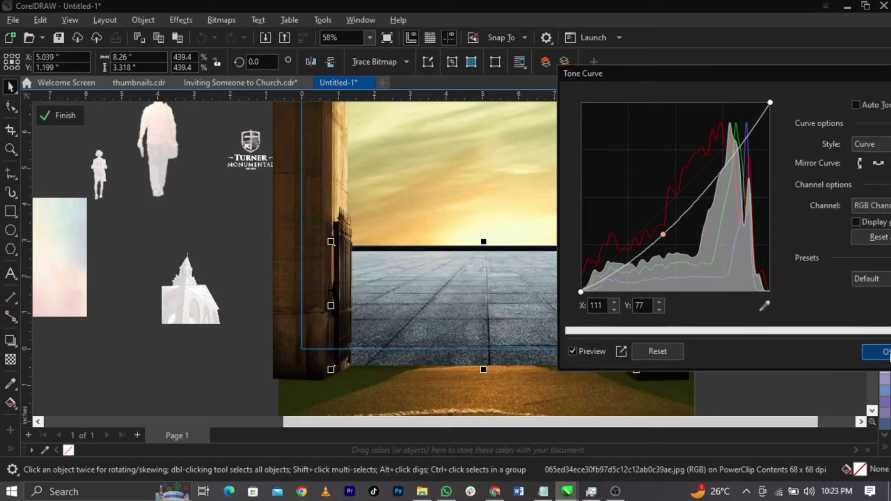
left_click(888, 351)
- Draw a white-filled rectangle about 7.9 × 1.3 inches across the upper part of the paved floor
scroll(470, 276, "up", 1)
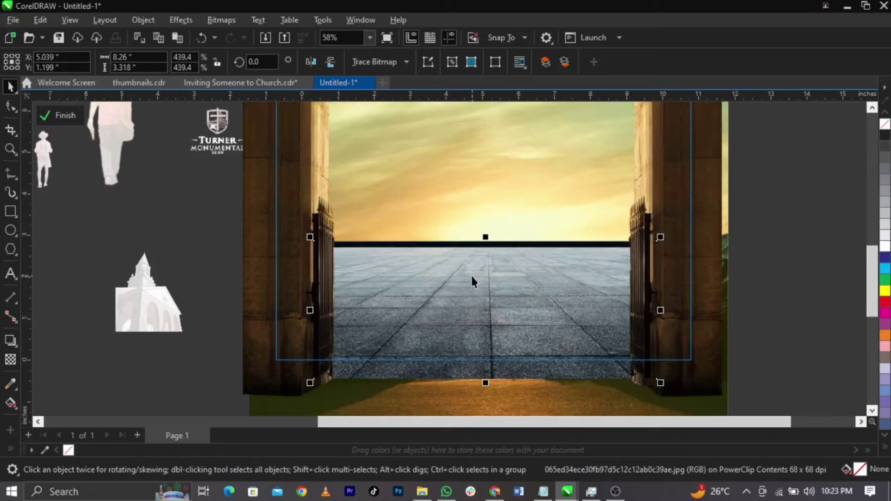
left_click(10, 212)
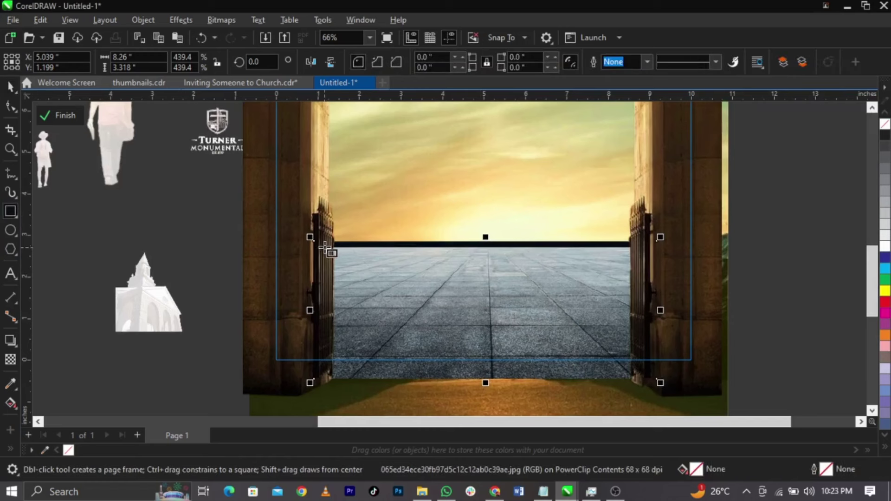
left_click_drag(323, 247, 655, 304)
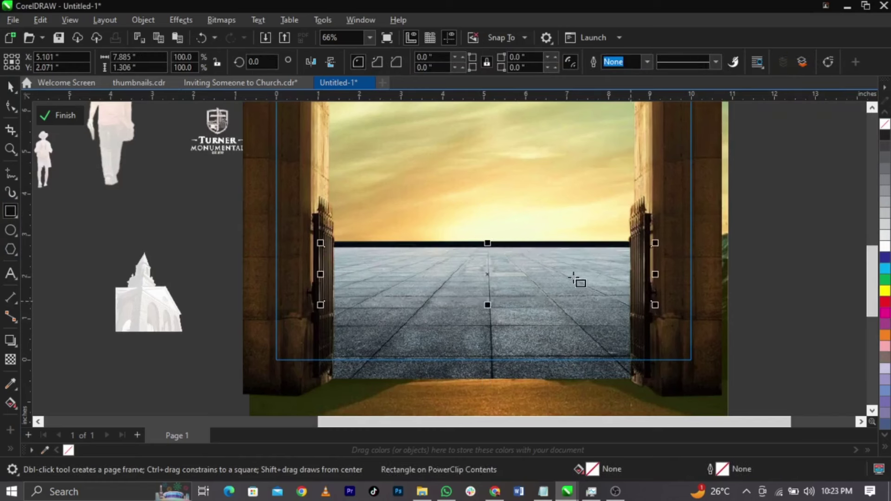
left_click(886, 245)
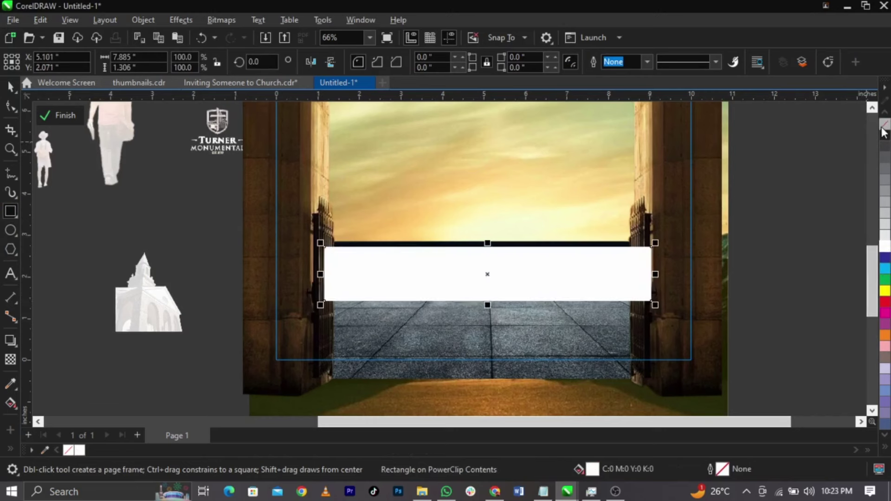
left_click(10, 87)
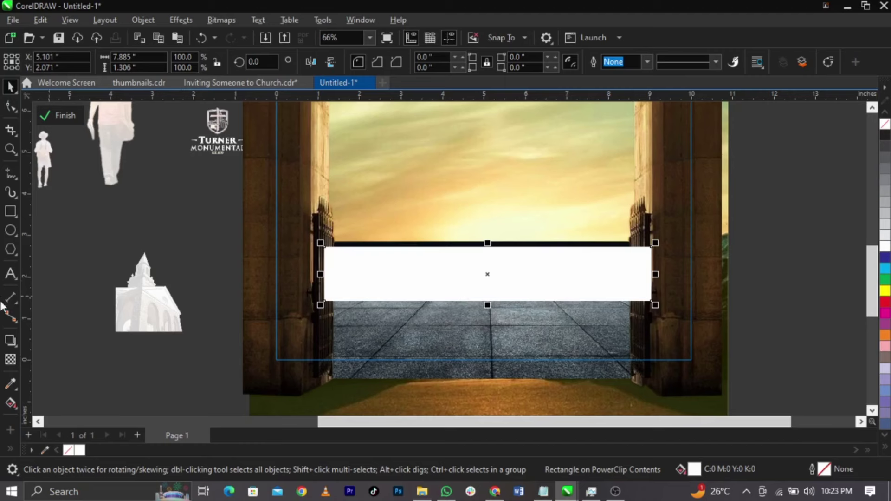
- Apply a vertical fountain transparency to the white rectangle so it fades out downward into the floor
left_click(10, 359)
scroll(461, 279, "up", 2)
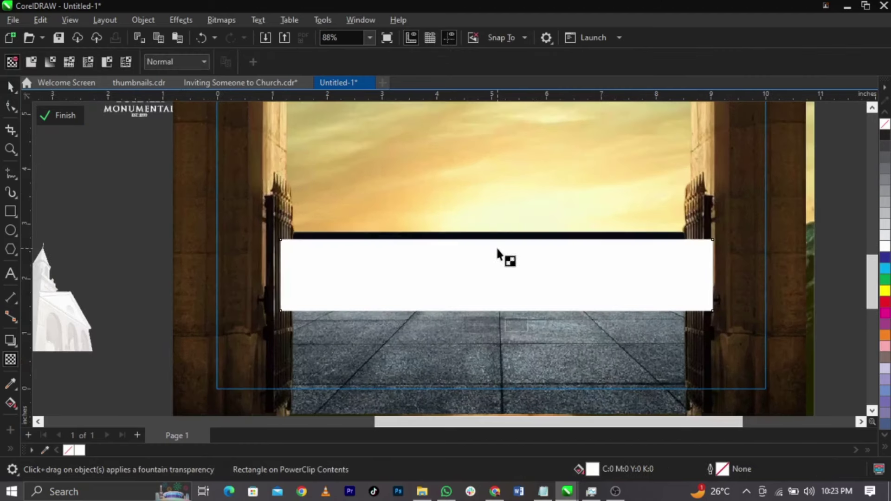
left_click_drag(491, 260, 491, 310)
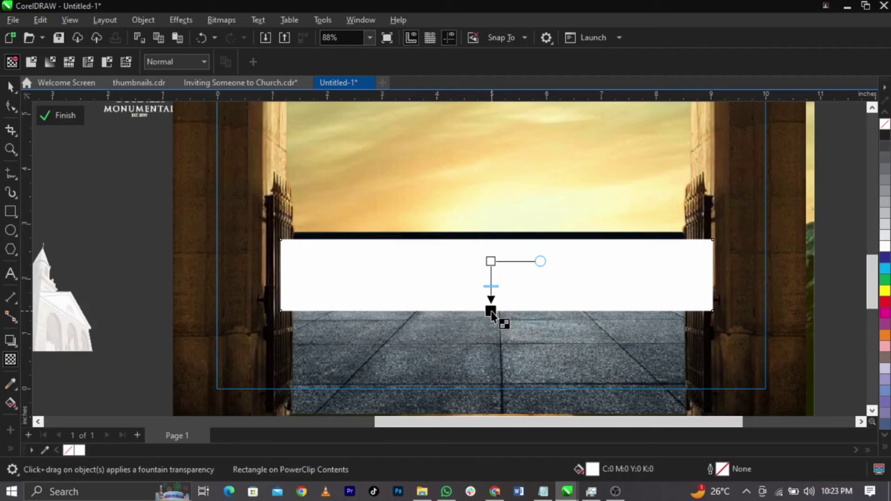
left_click(492, 260)
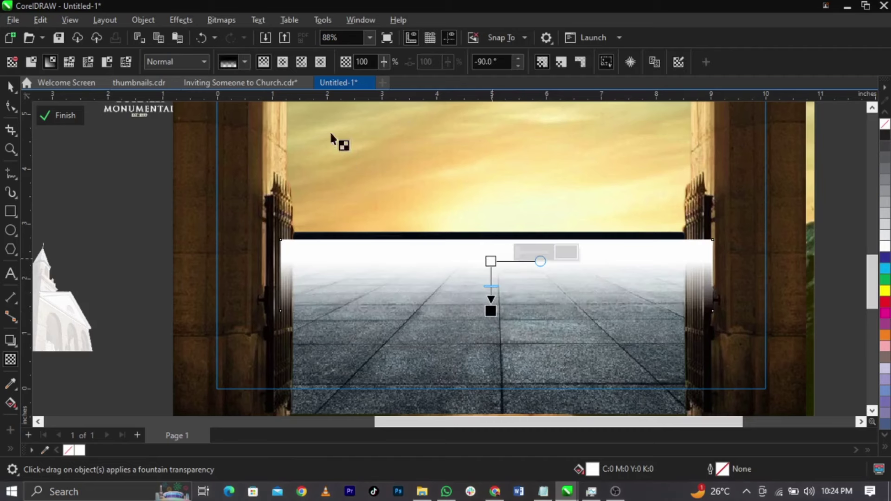
- Convert the faded white rectangle to a 300 dpi RGB bitmap with a transparent background
left_click(221, 22)
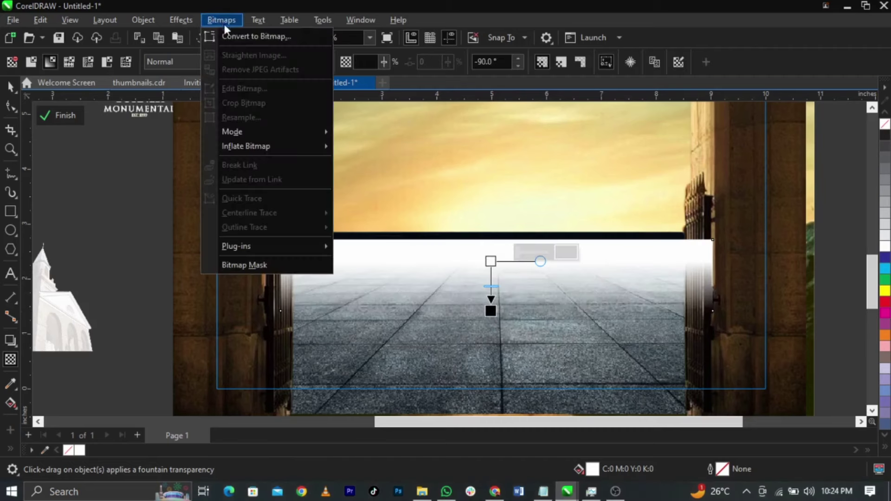
left_click(228, 35)
left_click_drag(436, 156, 242, 120)
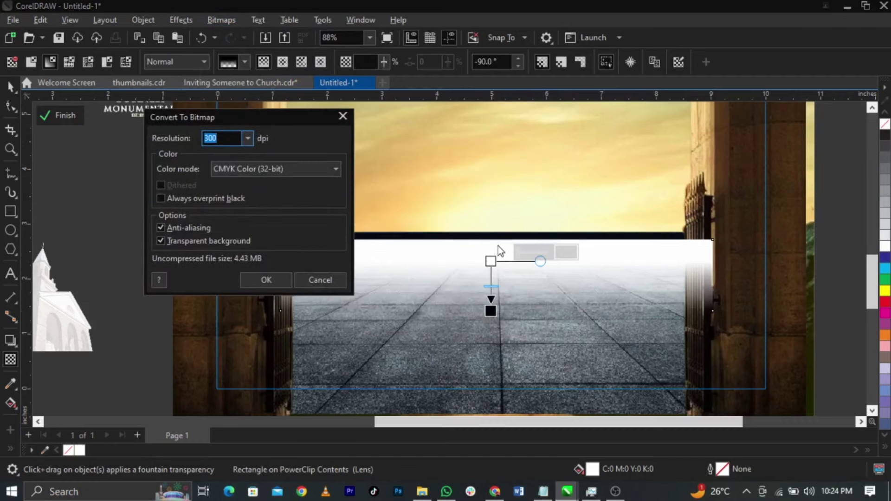
left_click(285, 169)
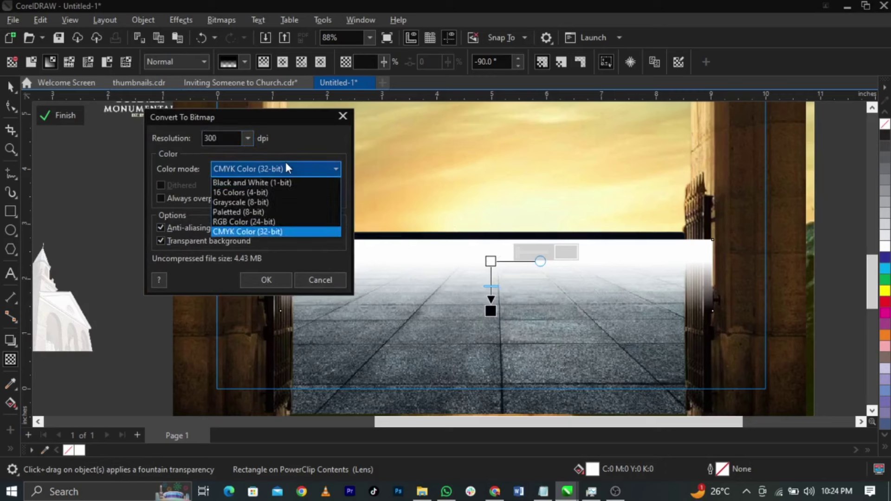
left_click(273, 222)
left_click(267, 279)
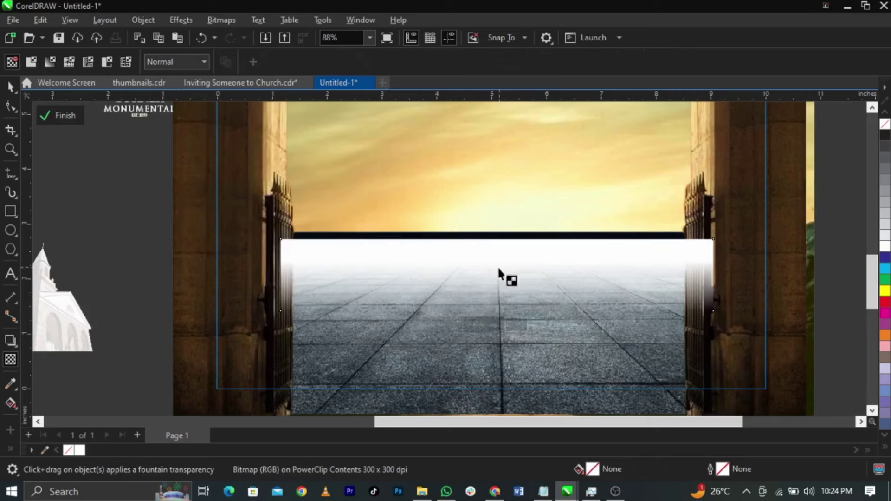
- Apply a vertical fountain transparency fading the white haze bitmap's upper edge, with the node at its lower end set to 17% transparency
mouse_move(494, 262)
left_mouse_down()
mouse_move(494, 238)
mouse_move(496, 264)
left_mouse_up()
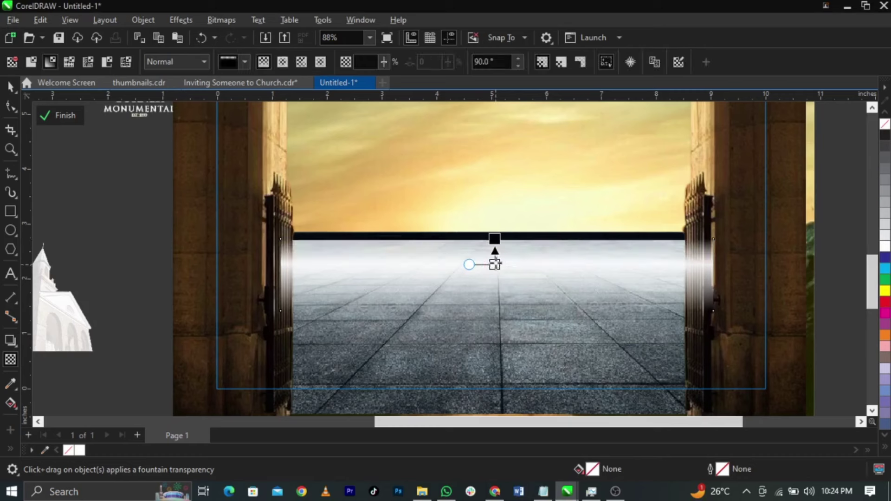
left_click(495, 264)
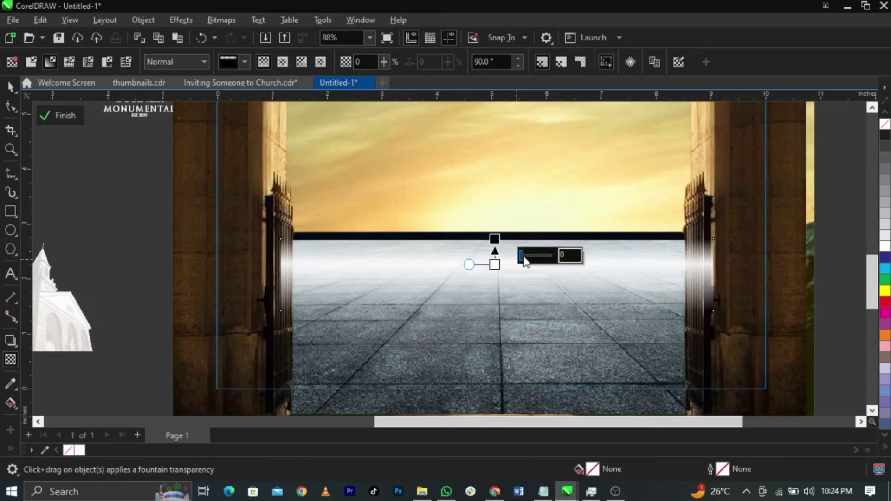
left_click_drag(525, 260, 526, 260)
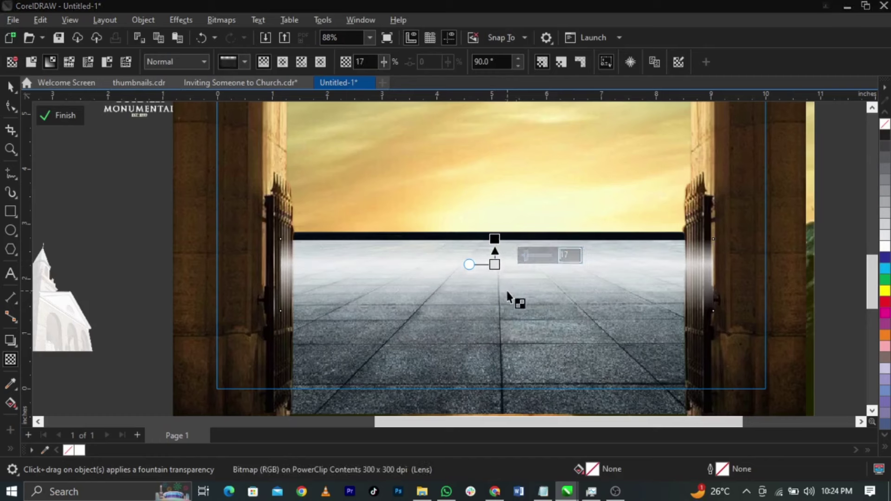
- Stretch the white haze bitmap downward to about 1.8 inches tall and finish editing the PowerClip contents
key("space")
left_click_drag(497, 314, 497, 341)
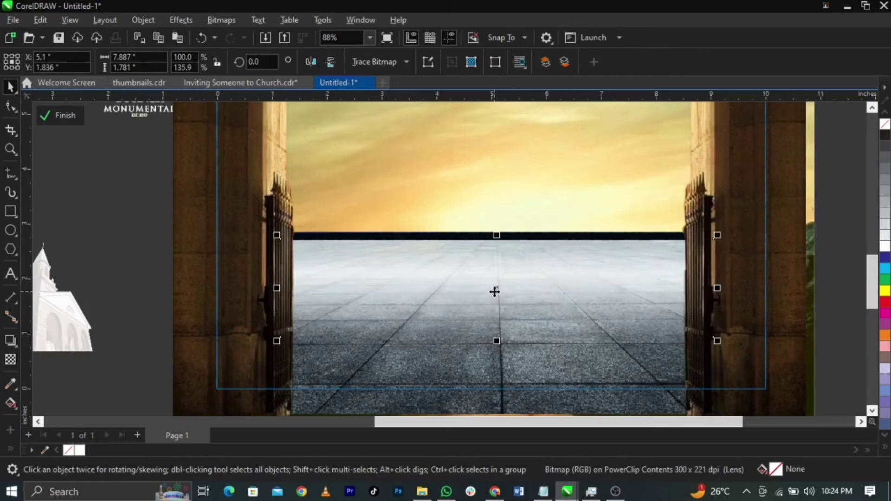
scroll(494, 291, "down", 3)
left_click(759, 287, "ctrl")
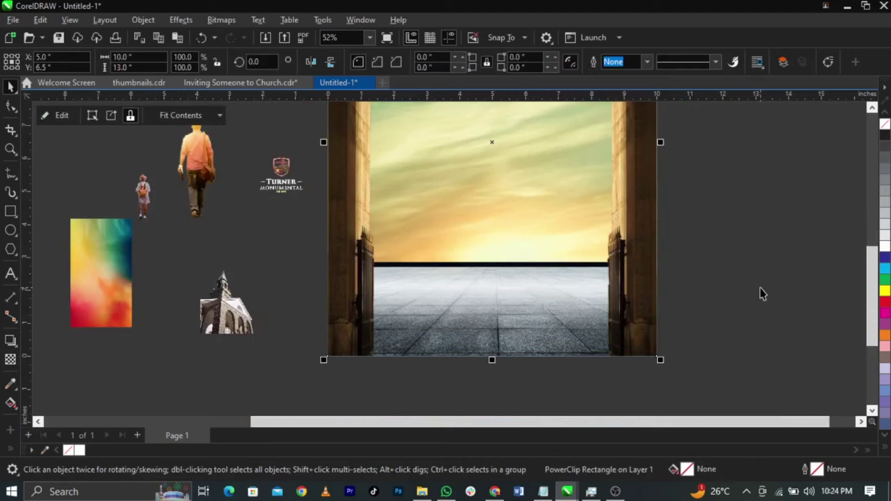
left_click(760, 287)
scroll(492, 296, "down", 5)
scroll(522, 174, "up", 3)
scroll(522, 191, "down", 1)
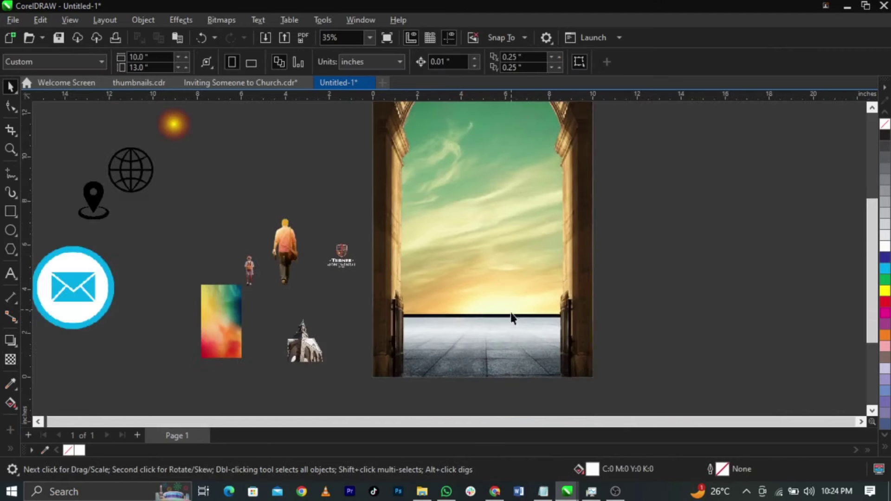
scroll(511, 313, "up", 2)
double_click(445, 301)
scroll(455, 307, "down", 2)
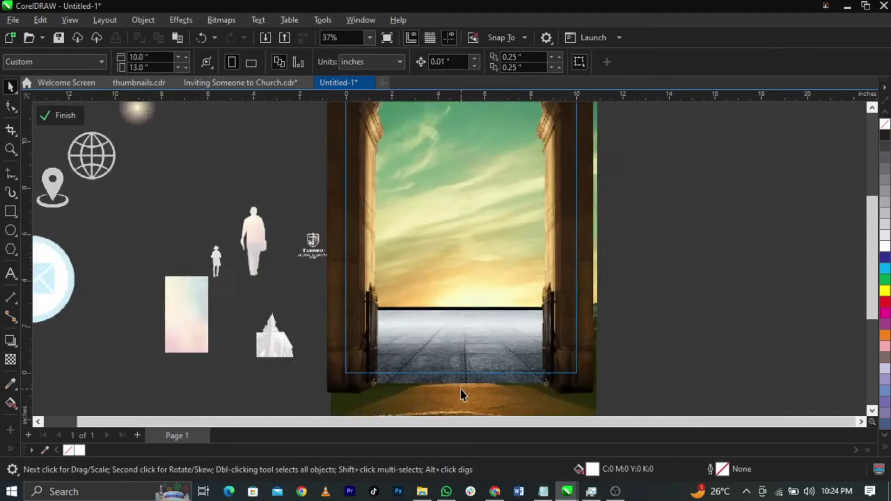
scroll(461, 389, "up", 3)
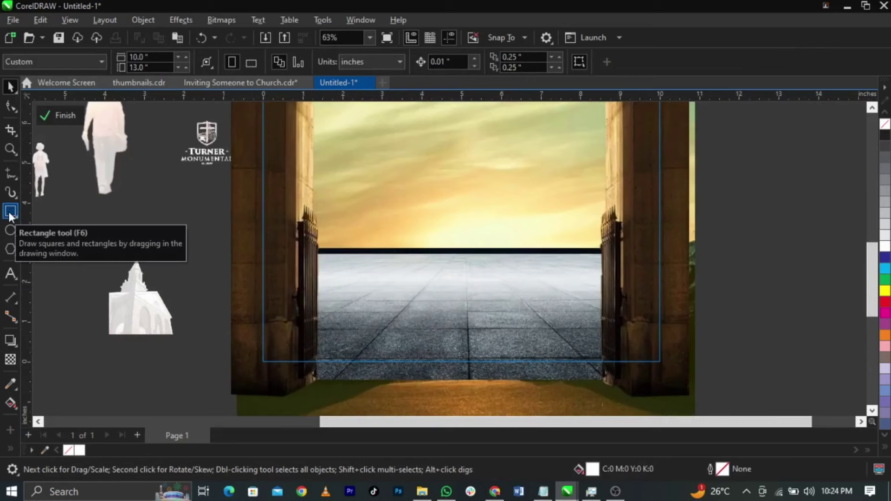
left_click(756, 352, "ctrl")
left_click(757, 352)
scroll(514, 316, "down", 3)
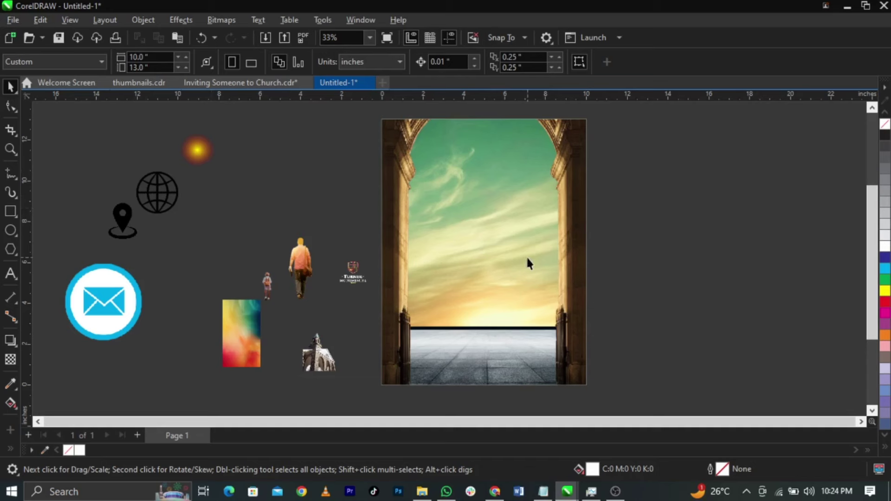
- Place the church image beside the arch's left pillar at the horizon and enlarge it to about 3.1 × 3.4 inches
left_click_drag(310, 361, 432, 324)
scroll(432, 324, "up", 3)
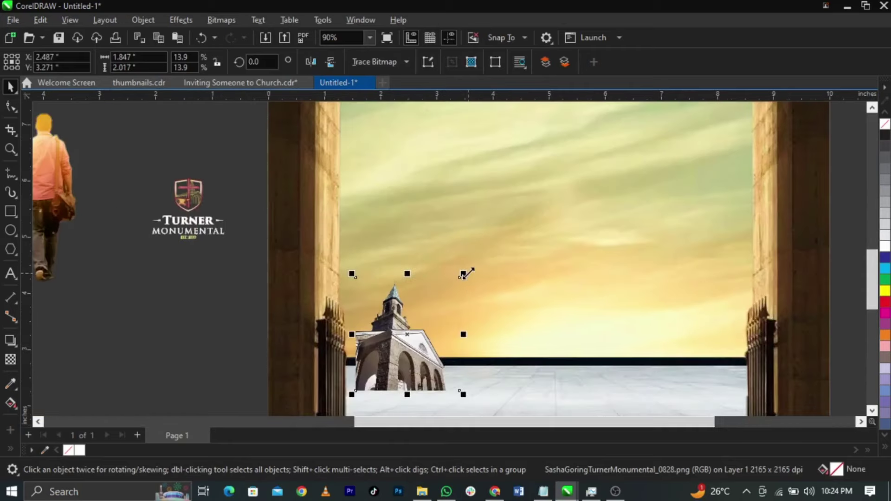
left_click_drag(464, 273, 521, 207)
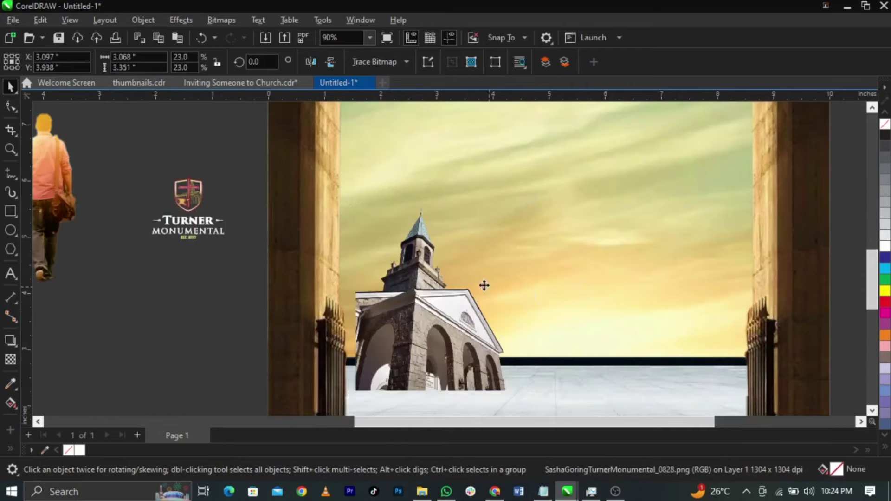
left_click_drag(484, 285, 466, 298)
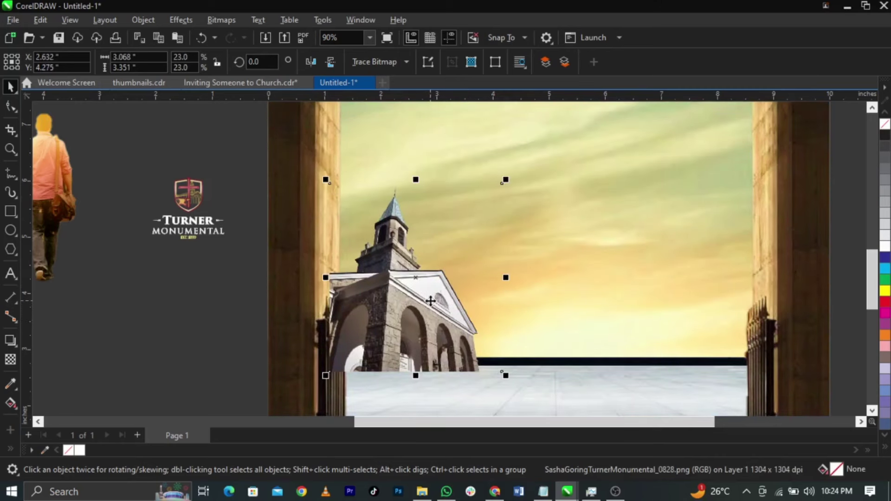
- PowerClip the church image inside the 10 × 13 inch scene frame
right_click(431, 301)
left_click(491, 283)
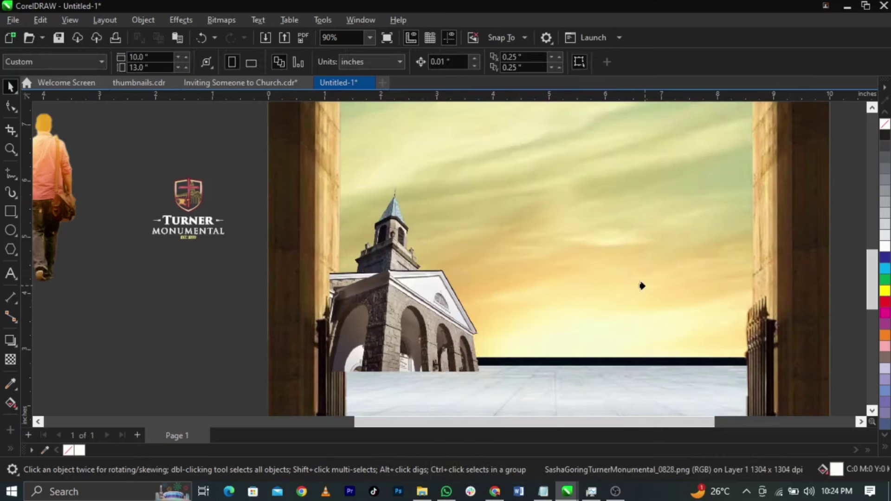
left_click(642, 285)
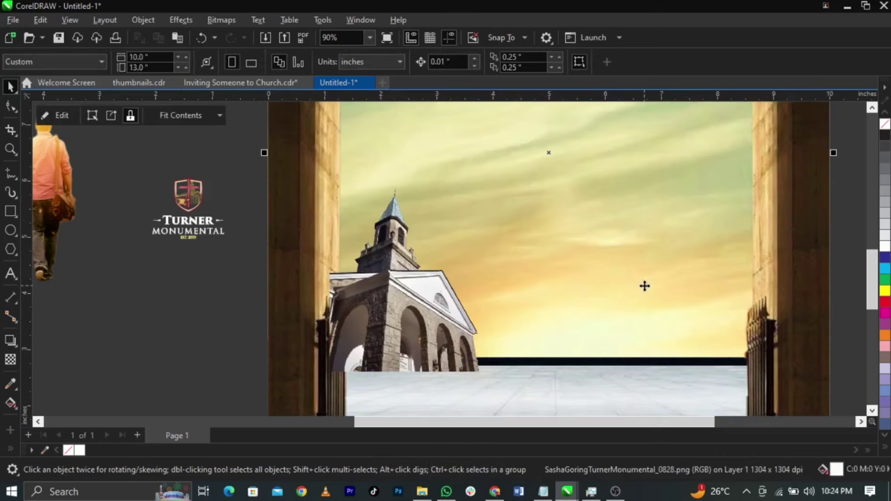
- Open the scene's PowerClip contents and move the church backward until it sits behind the arch and the paved floor
right_click(435, 294)
left_click(489, 96)
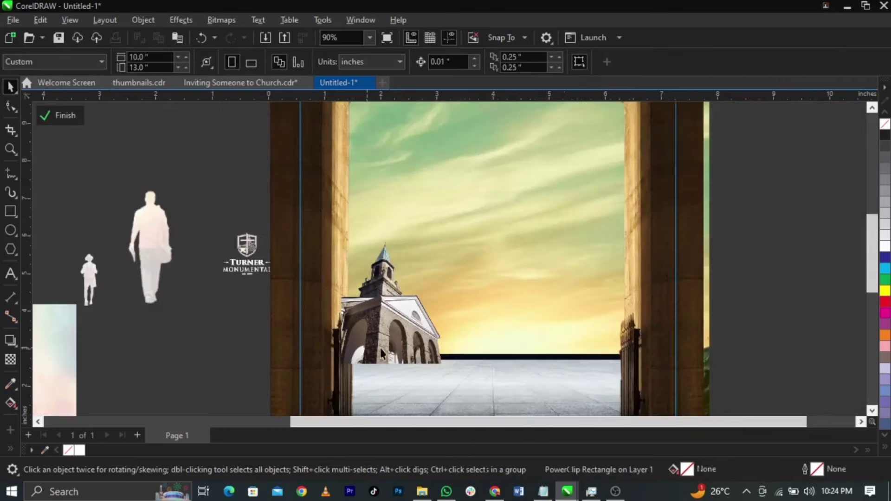
left_click(382, 353)
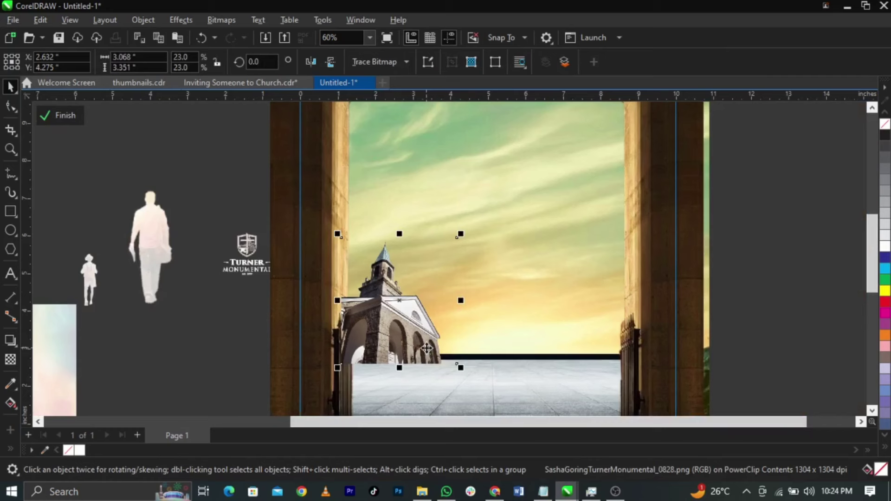
key("ctrl+Page_Down")
key("ctrl+Page_Down")
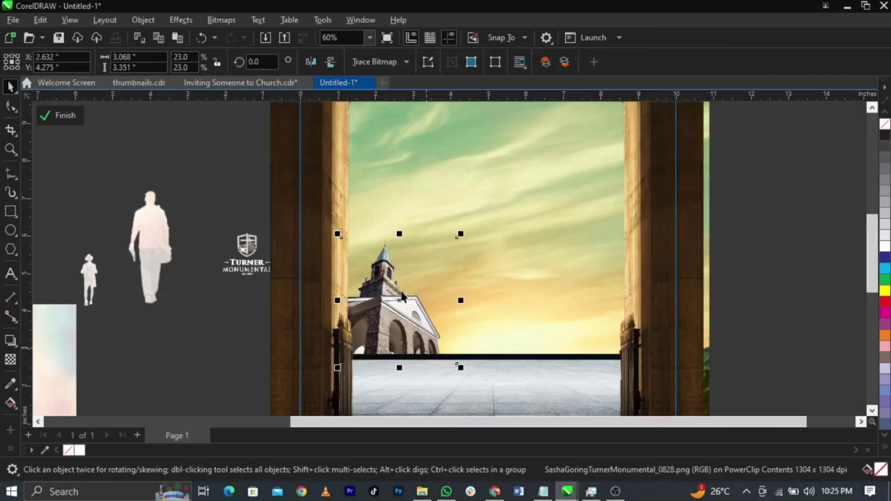
- Enlarge the church to about 3.6 × 4.0 inches and shift it slightly toward the left pillar
left_click_drag(460, 234, 480, 215)
scroll(406, 290, "up", 2)
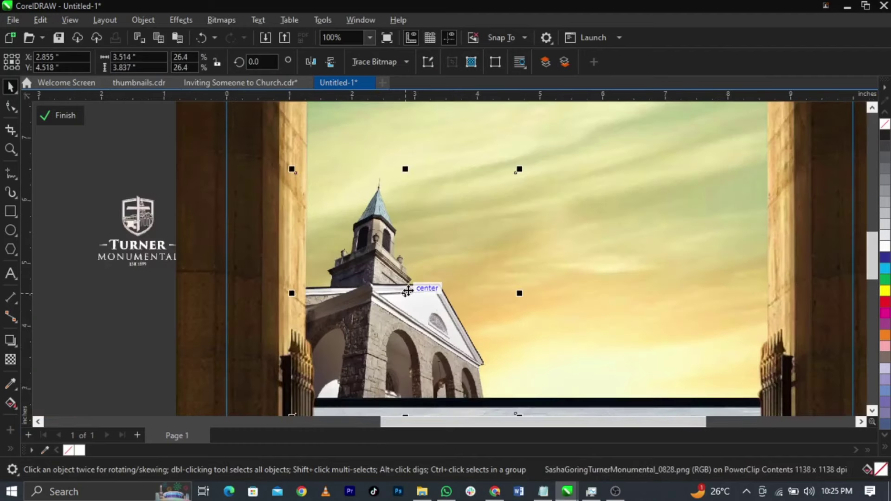
left_click_drag(405, 291, 398, 291)
left_click_drag(508, 171, 513, 223)
scroll(506, 195, "down", 4)
scroll(503, 211, "up", 2)
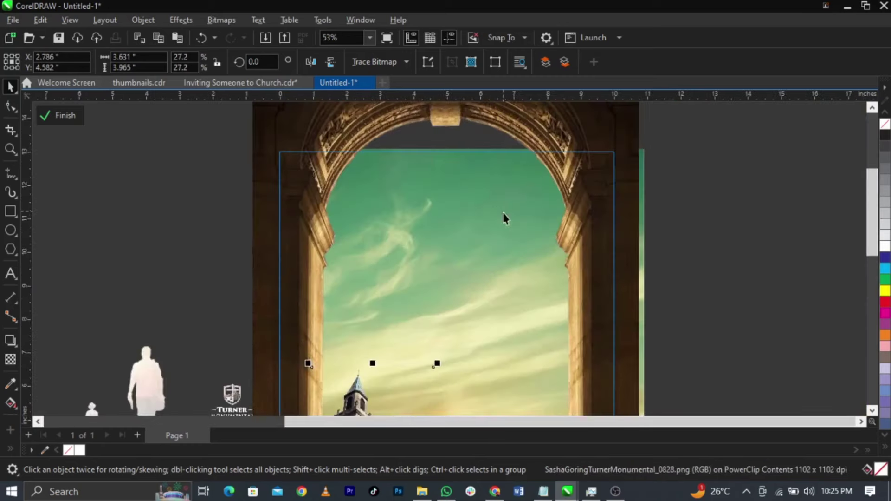
- Draw a rectangle about 10.7 × 6.1 inches across the upper part of the arch, with no fill and a white outline
left_click(11, 211)
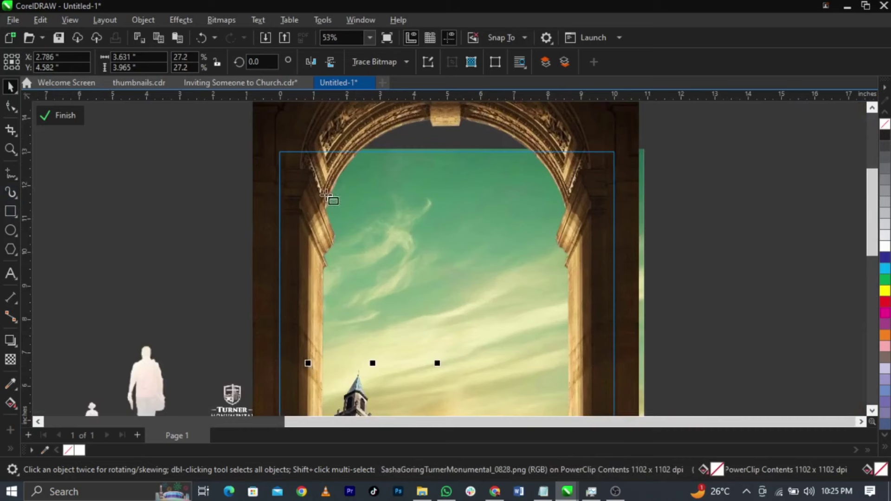
left_click_drag(274, 141, 630, 346)
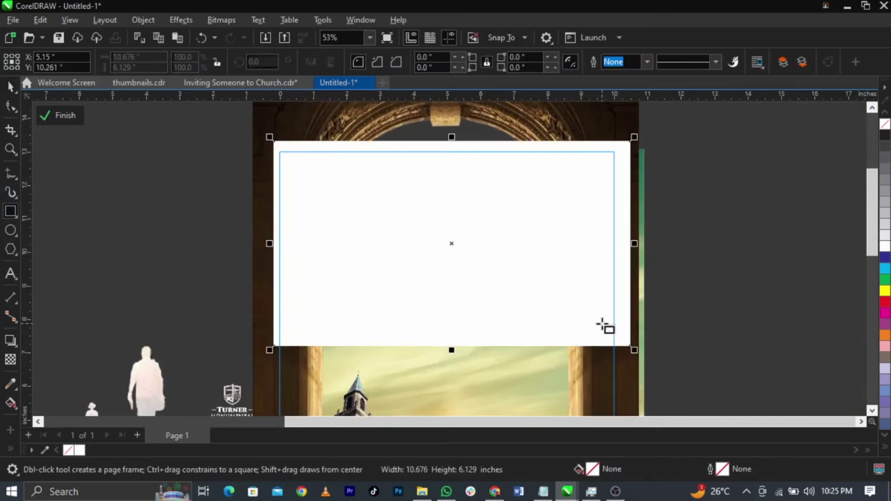
key("space")
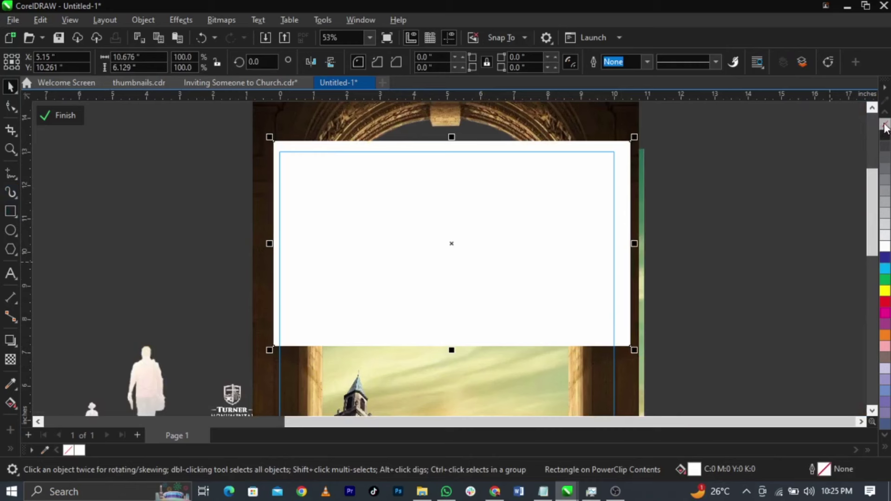
left_click(885, 124)
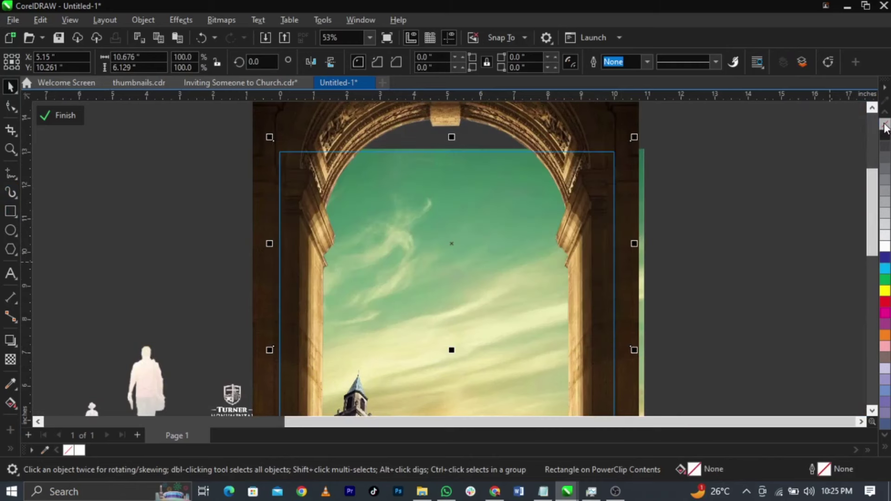
right_click(882, 246)
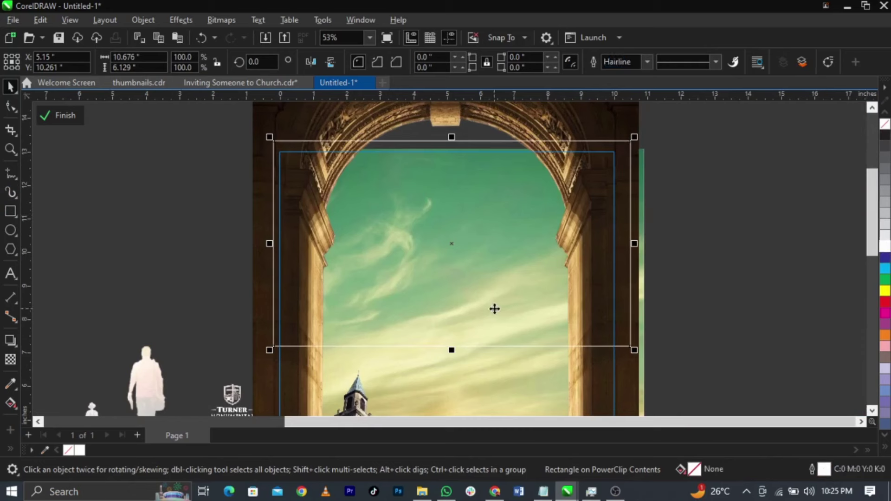
- Fill the rectangle with the green #4E8B6A sampled from the upper sky and remove its outline
left_click(10, 383)
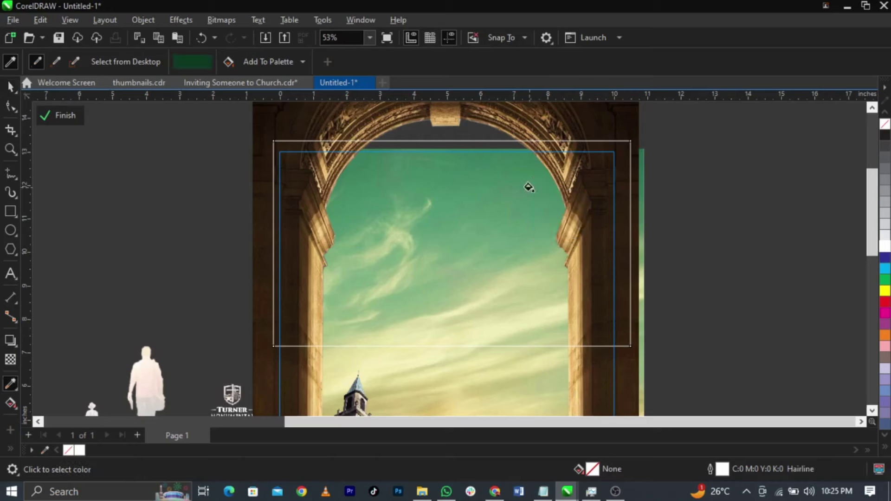
left_click(526, 188)
left_click(499, 201)
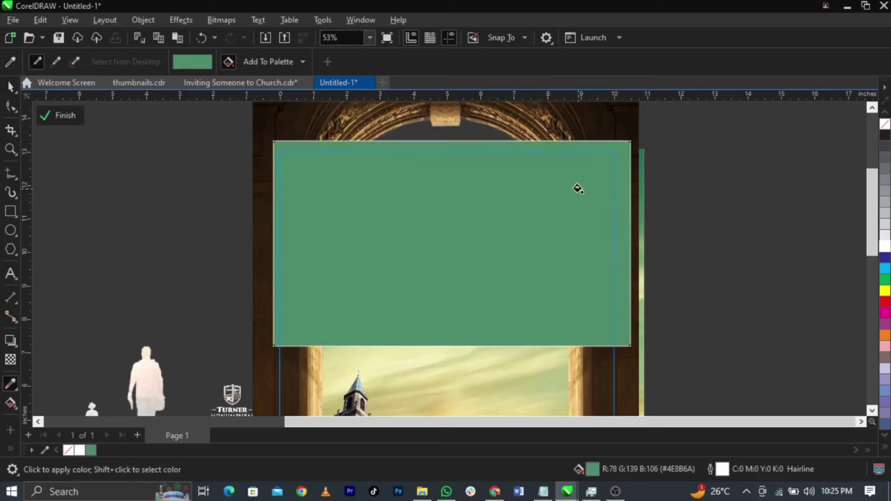
key("space")
left_click(476, 216)
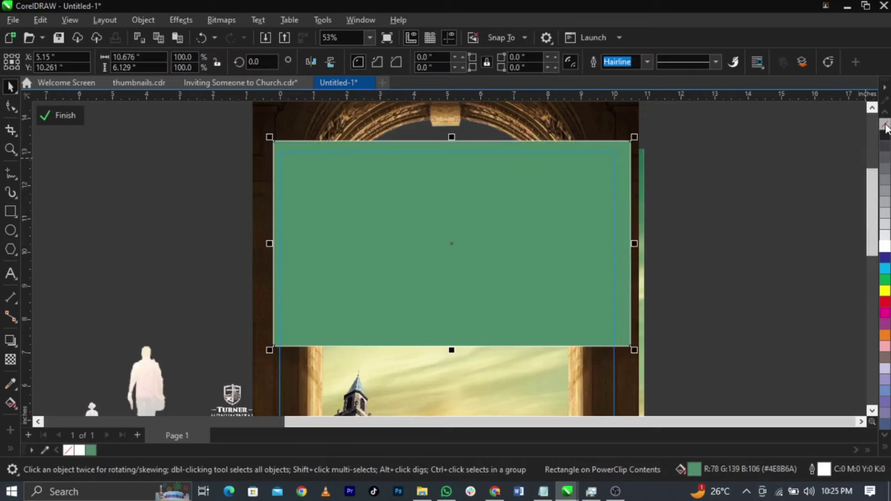
right_click(886, 126)
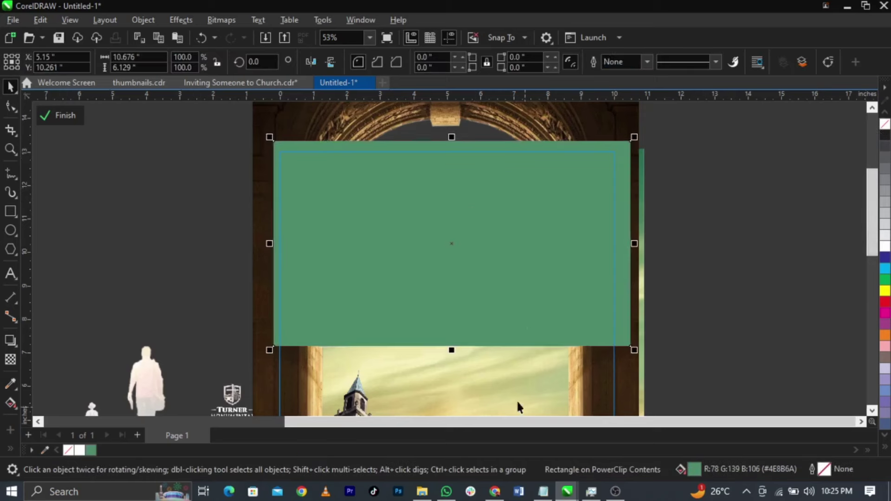
- Change the rectangle's uniform fill to the dark green #013820
double_click(698, 469)
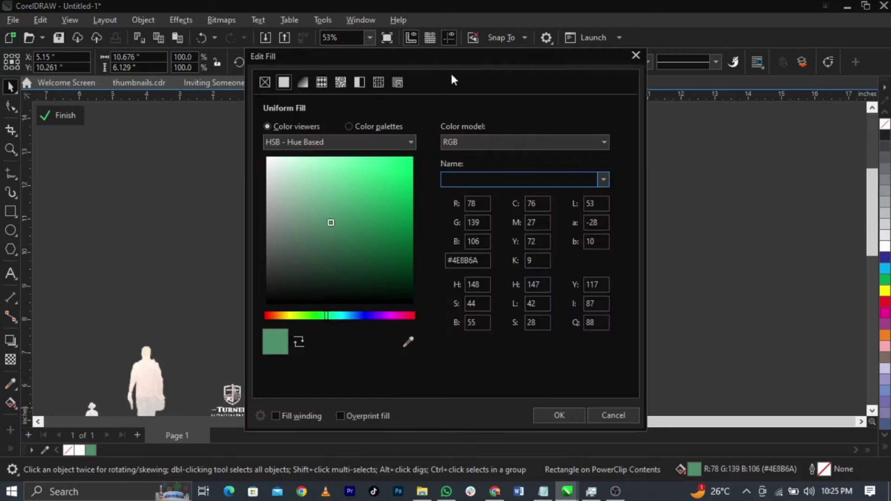
left_click_drag(451, 65, 766, 84)
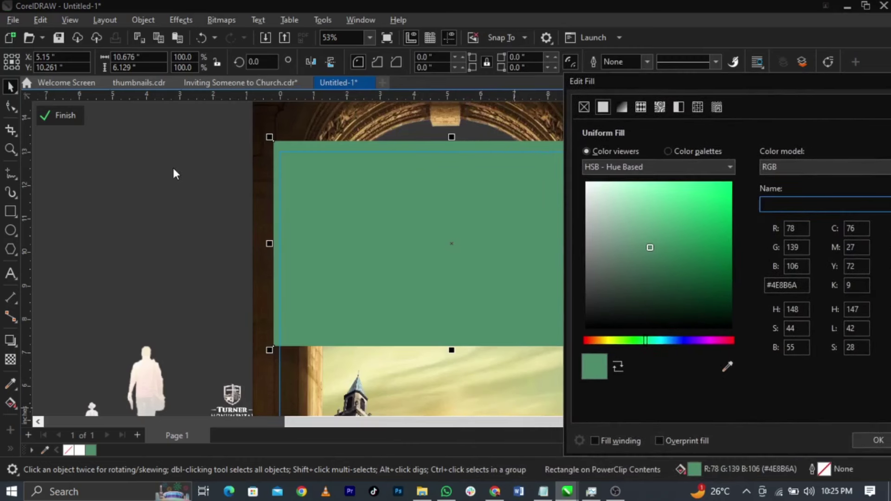
left_click_drag(649, 88, 582, 74)
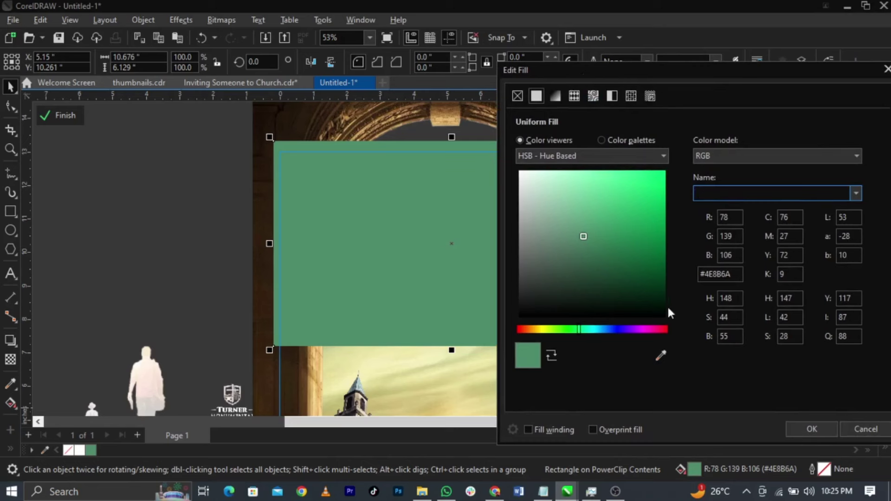
left_click(648, 253)
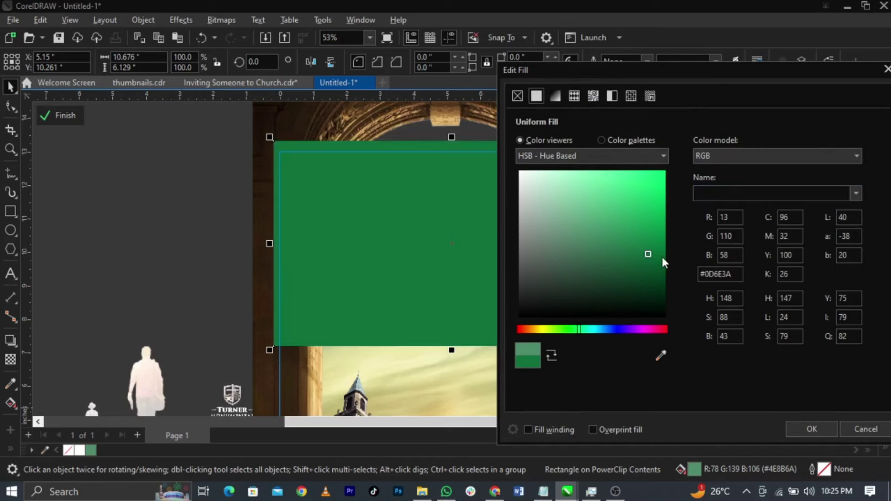
left_click_drag(662, 254, 665, 274)
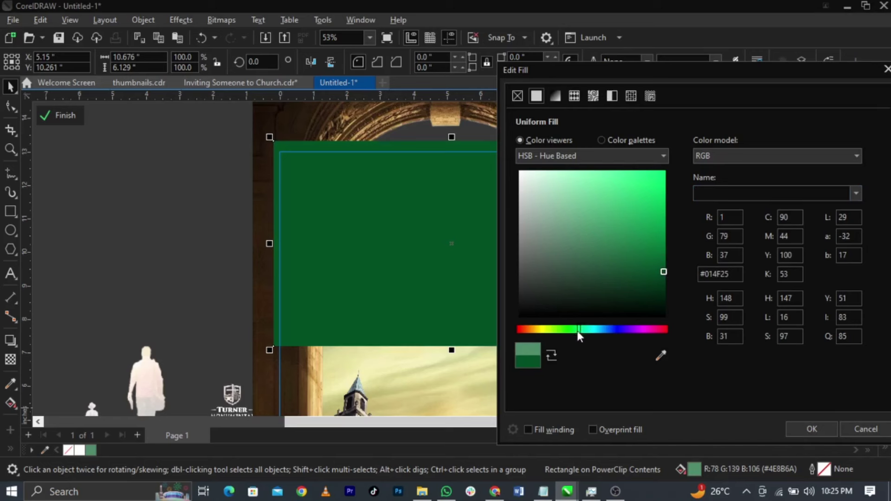
left_click_drag(578, 331, 583, 330)
left_click_drag(657, 281, 663, 282)
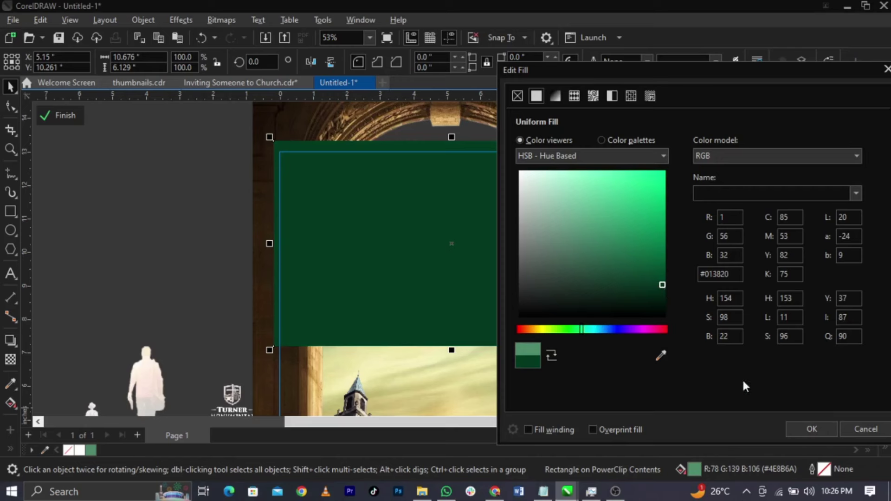
left_click(813, 429)
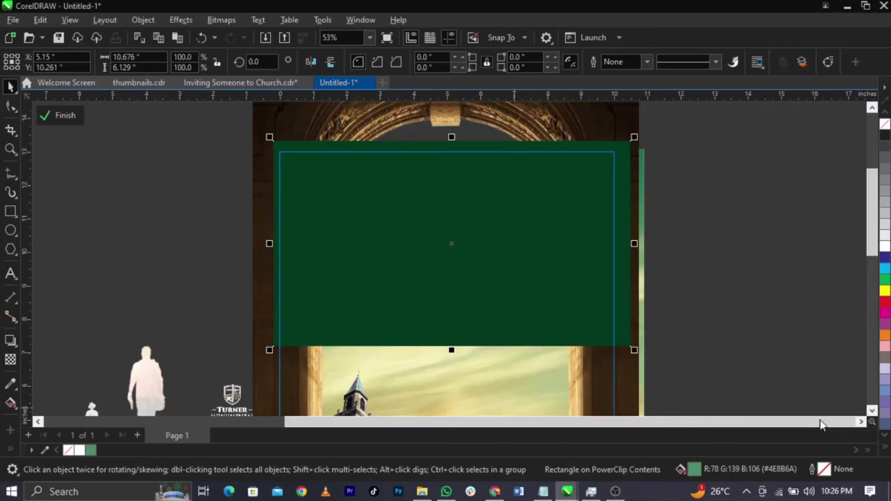
- Fade the dark green rectangle out downward with a linear transparency starting just below its middle and ending at its lower edge
left_click(9, 361)
left_click_drag(448, 226, 448, 345)
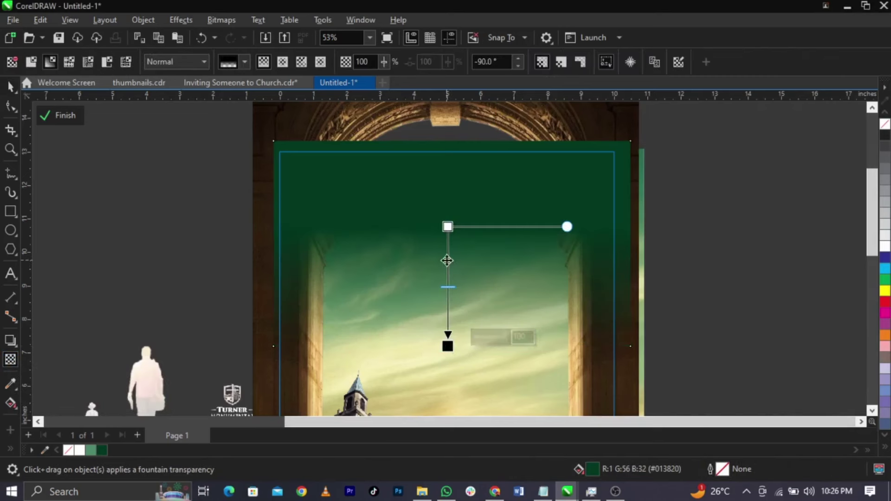
left_click_drag(448, 226, 447, 265)
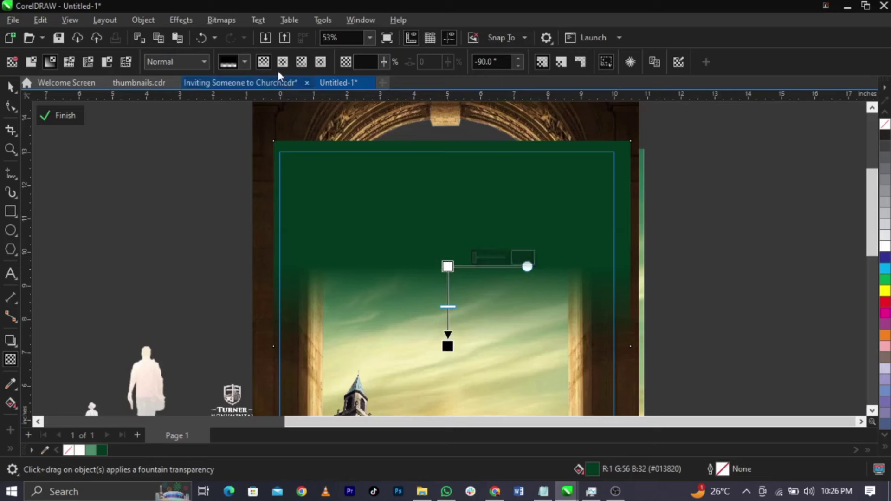
- Convert the faded green rectangle to a bitmap
left_click(223, 20)
left_click(231, 36)
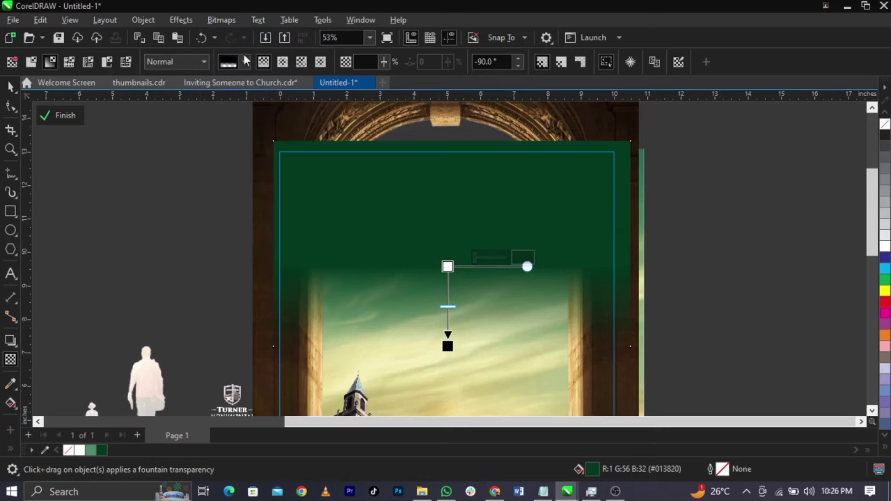
left_click(450, 319)
- Add a diagonal transparency fading the overlay toward its lower left, with the start node at 13% transparency
left_click_drag(418, 230, 317, 229)
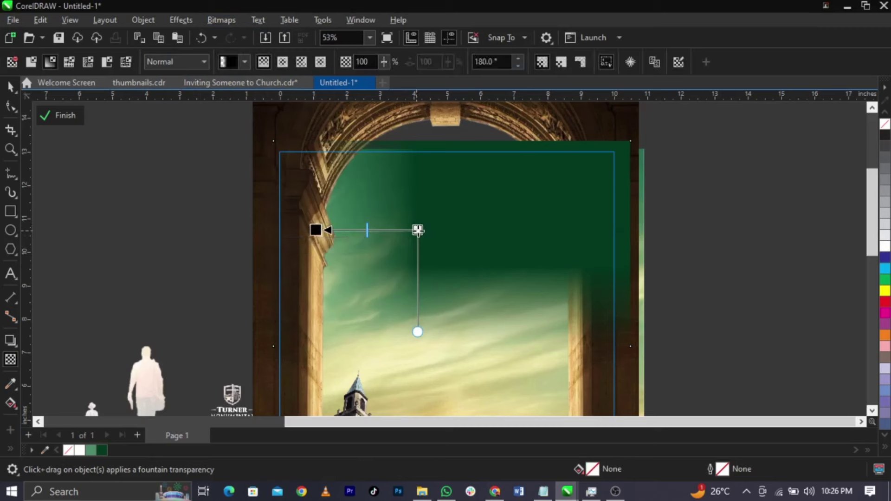
left_click_drag(418, 229, 430, 214)
left_click_drag(316, 229, 345, 317)
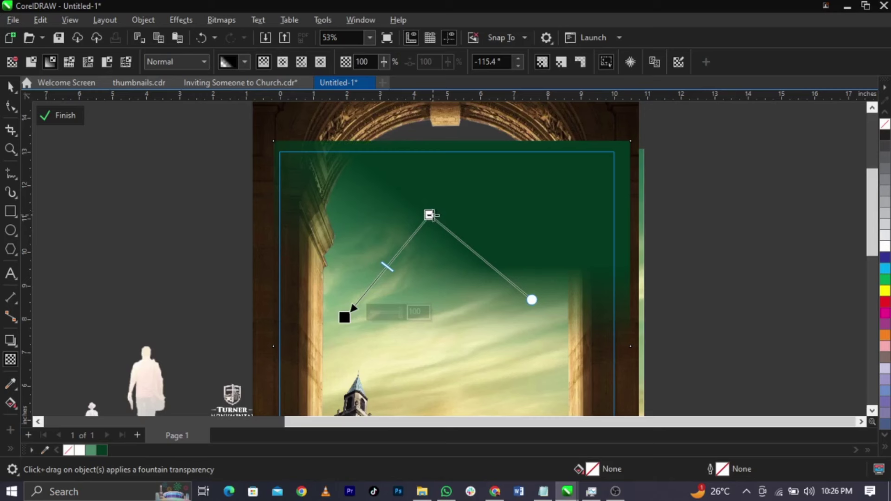
left_click_drag(430, 214, 438, 213)
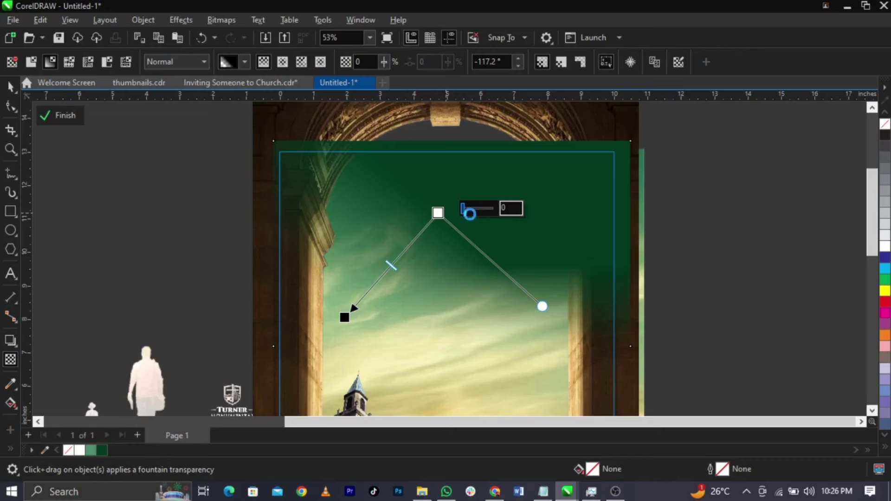
left_click(468, 210)
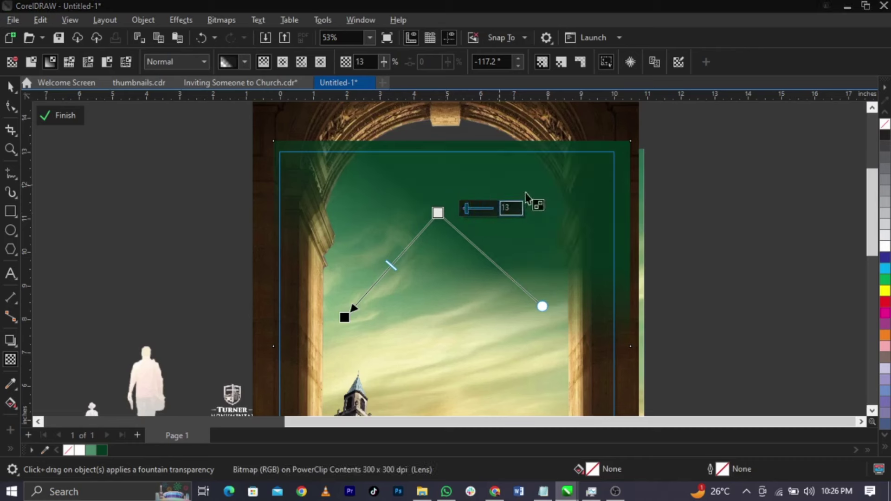
- Send the green overlay behind the arch and stretch it downward to a height of about 8.6 inches
left_click(541, 250)
key("space")
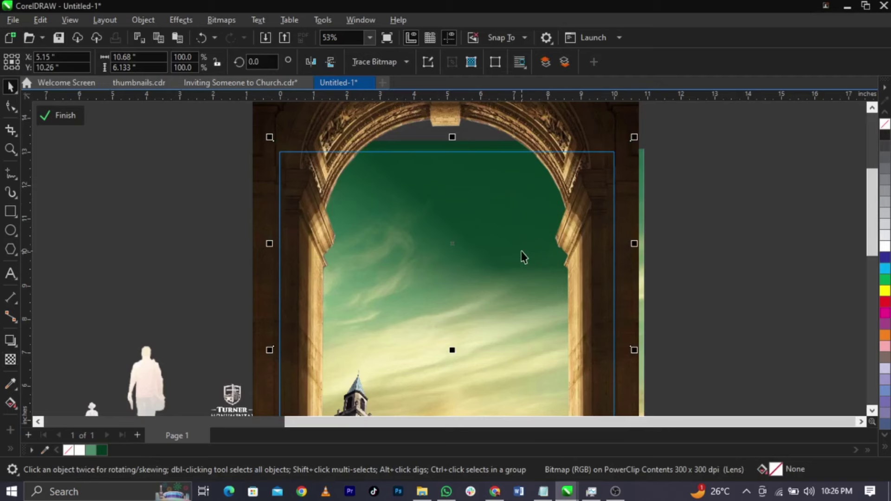
scroll(514, 236, "down", 1)
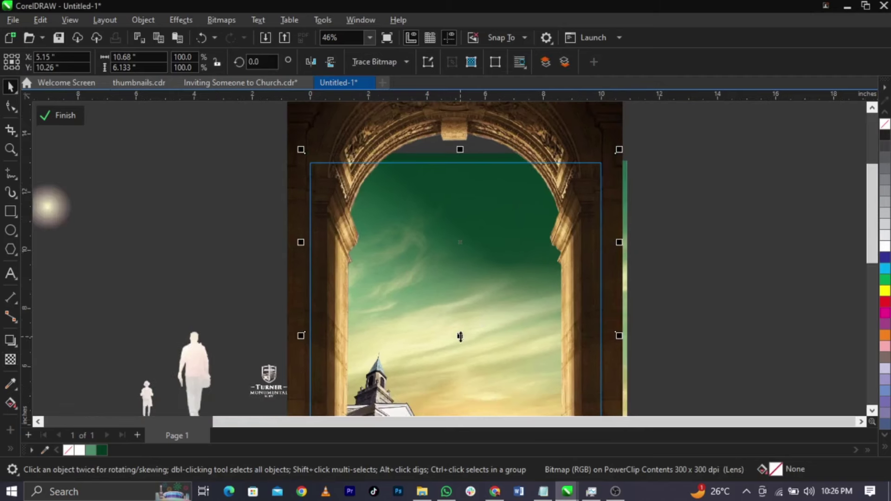
left_click_drag(460, 336, 458, 392)
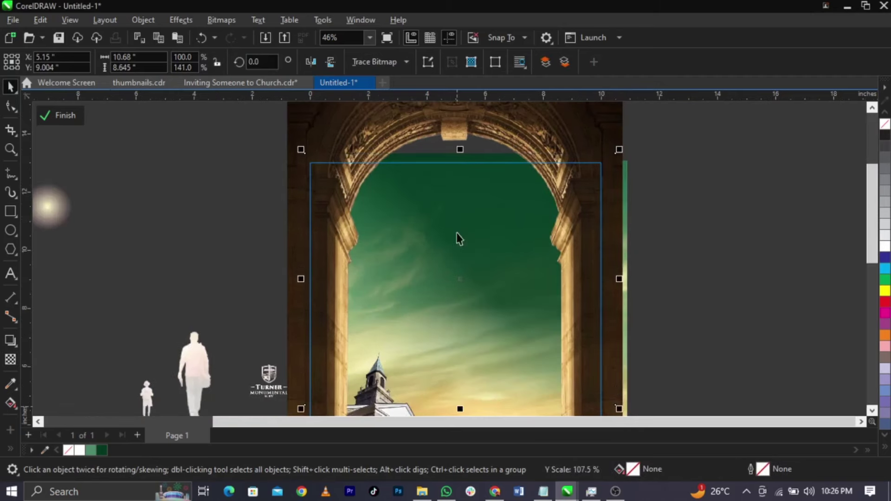
- Enlarge the overlay to about 12.4 × 9.2 inches, lower it slightly and finish editing the PowerClip contents
scroll(457, 238, "down", 1)
left_click_drag(338, 266, 327, 265)
left_click_drag(590, 167, 602, 160)
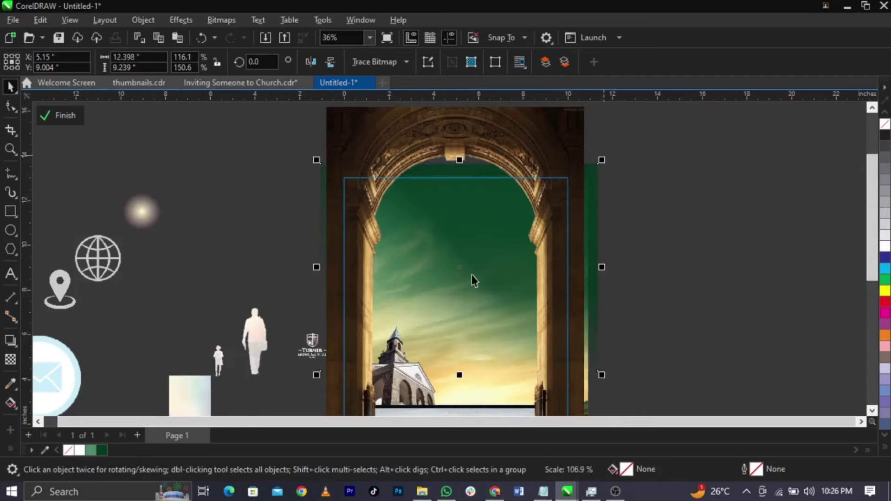
left_click_drag(462, 269, 462, 274)
left_click(68, 116)
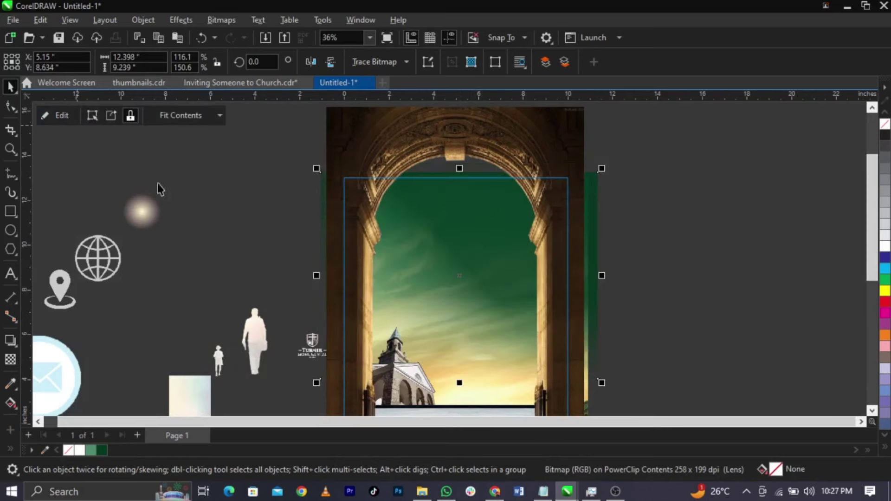
left_click(698, 231)
- Place the walking man on the paved floor beside the church, at about 1.5 × 3.6 inches
scroll(519, 239, "down", 2)
scroll(504, 290, "up", 1)
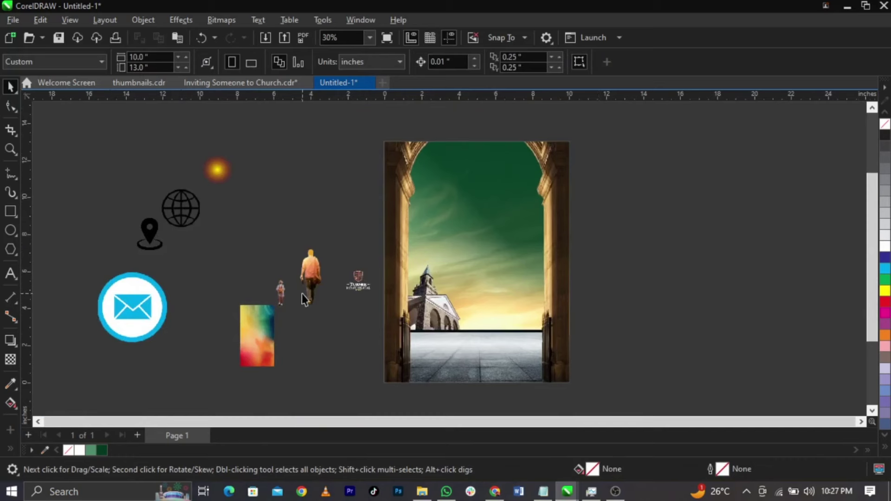
left_click_drag(301, 289, 459, 338)
scroll(467, 344, "up", 3)
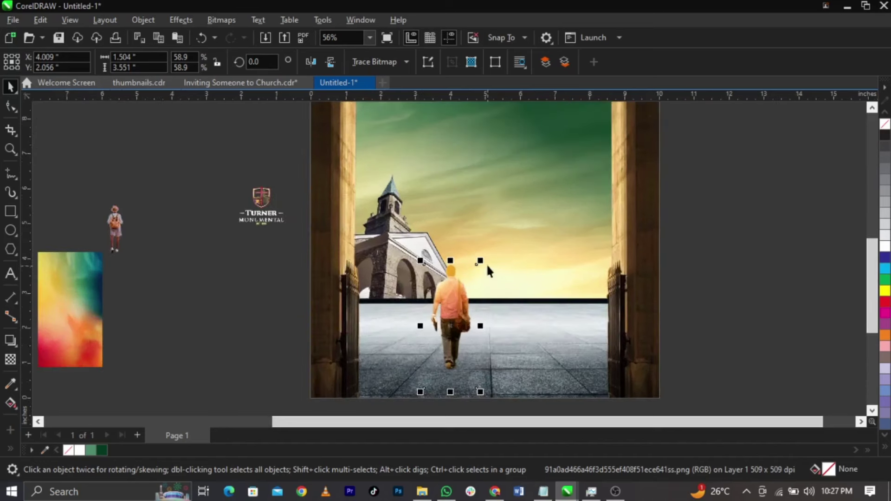
mouse_move(482, 259)
left_mouse_down()
mouse_move(487, 274)
mouse_move(477, 278)
mouse_move(491, 259)
left_mouse_up()
left_click_drag(457, 300, 456, 301)
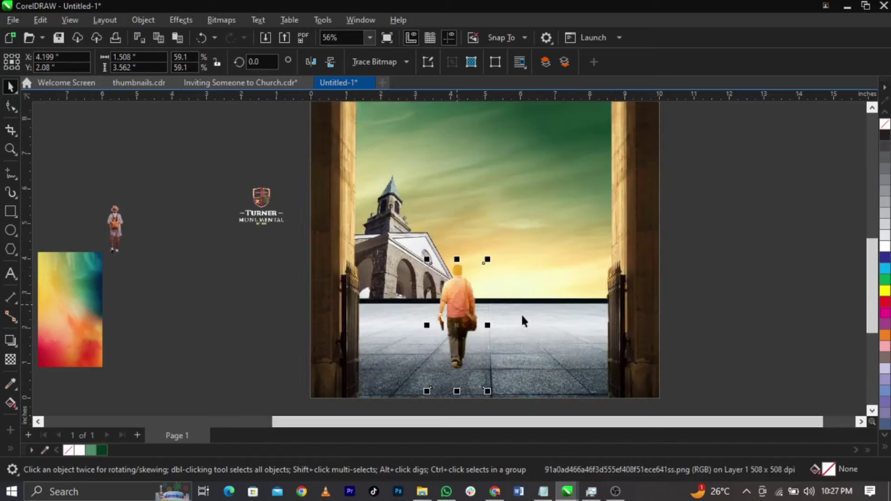
key("Escape")
- Move the backpacker beside the man and crop the image's empty margins to about 0.8 × 1.9 inches with the Shape tool
left_click_drag(133, 235, 480, 346)
scroll(495, 351, "up", 2)
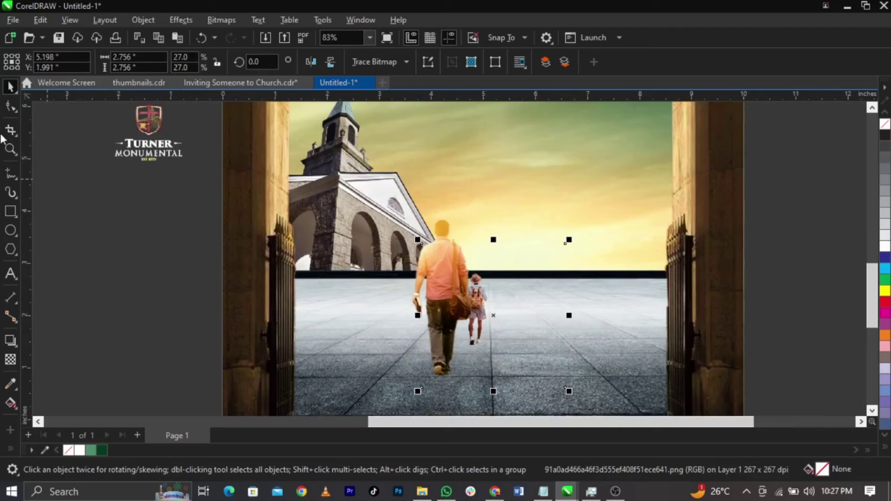
left_click(11, 106)
left_click_drag(498, 236, 492, 388)
left_click_drag(407, 236, 494, 356)
left_click_drag(493, 244, 493, 253)
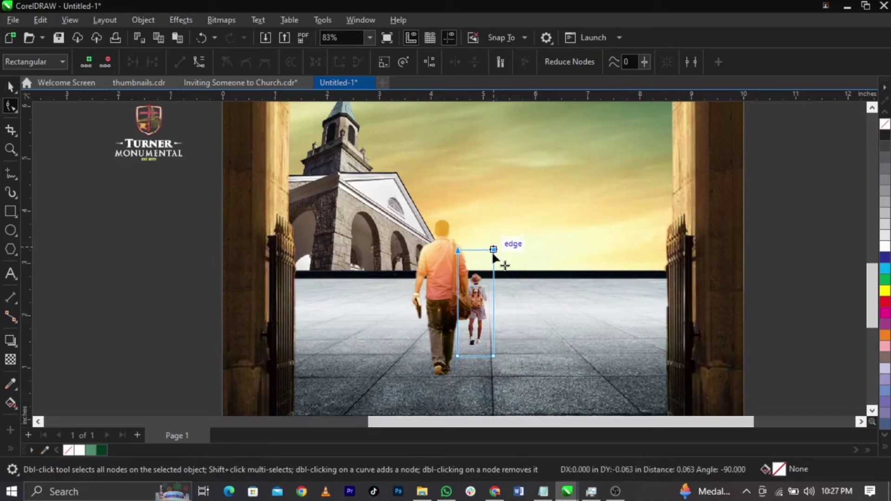
key("space")
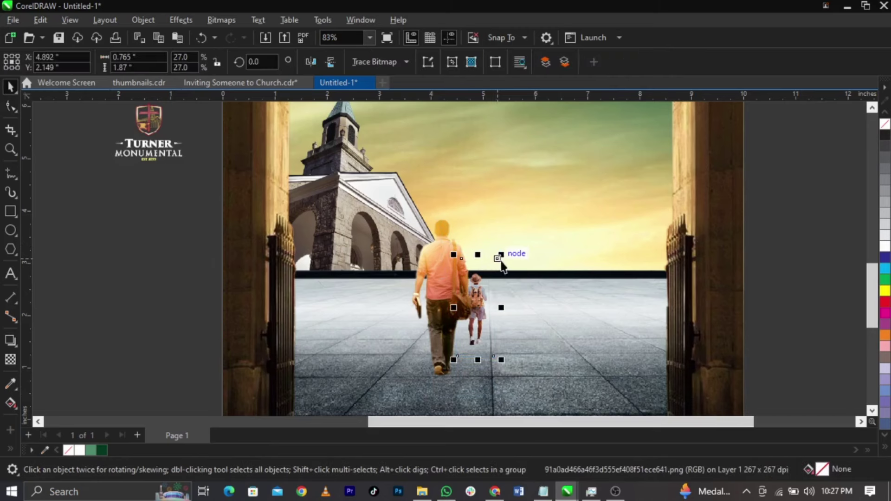
- Enlarge the backpacker to about 1.3 × 4.1 inches and align the feet with the man's on the floor
left_click_drag(502, 254, 548, 170)
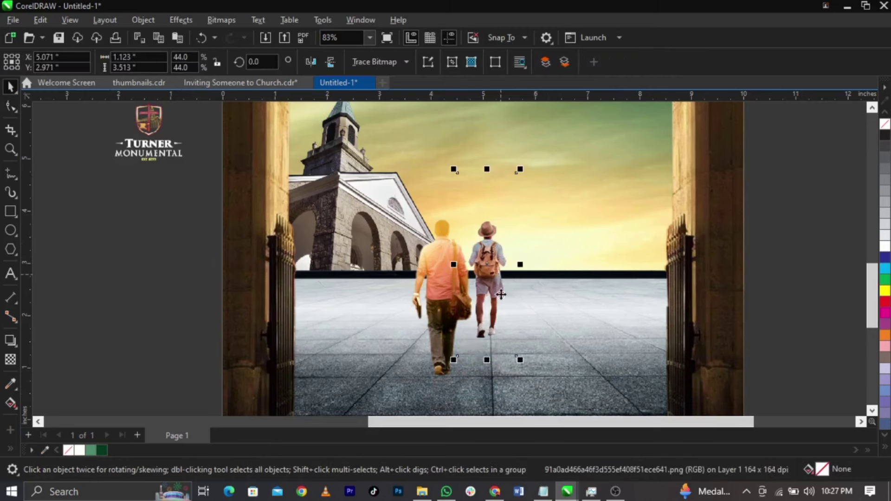
left_click_drag(501, 293, 497, 317)
left_click_drag(520, 202, 531, 177)
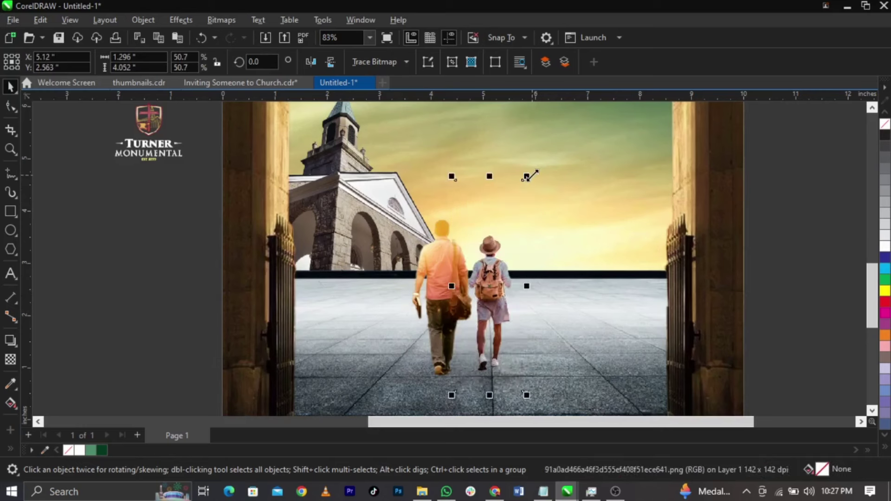
scroll(483, 361, "up", 3)
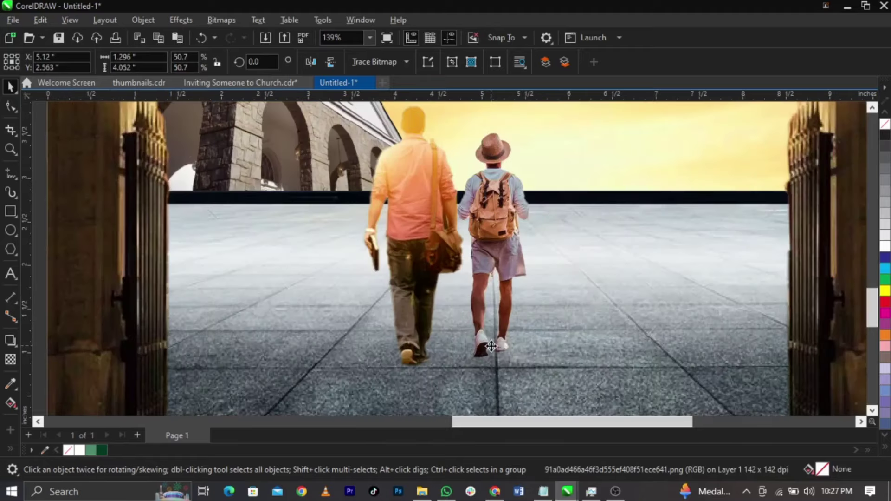
left_click_drag(492, 346, 490, 347)
scroll(585, 280, "down", 6)
left_click(742, 320)
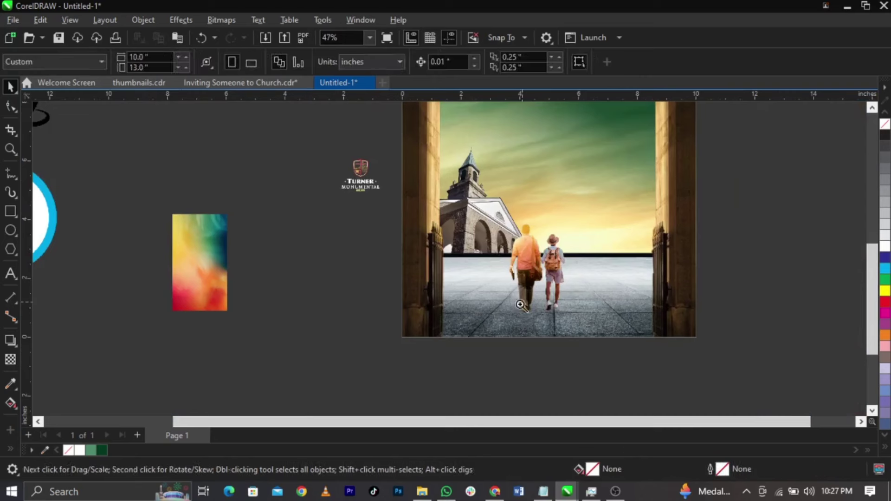
- Draw a closed four-sided shadow shape about 0.5 × 0.9 inches, widening from the man's feet to the page's bottom edge
key("z")
left_click_drag(320, 247, 687, 342)
key("space")
scroll(571, 300, "up", 1)
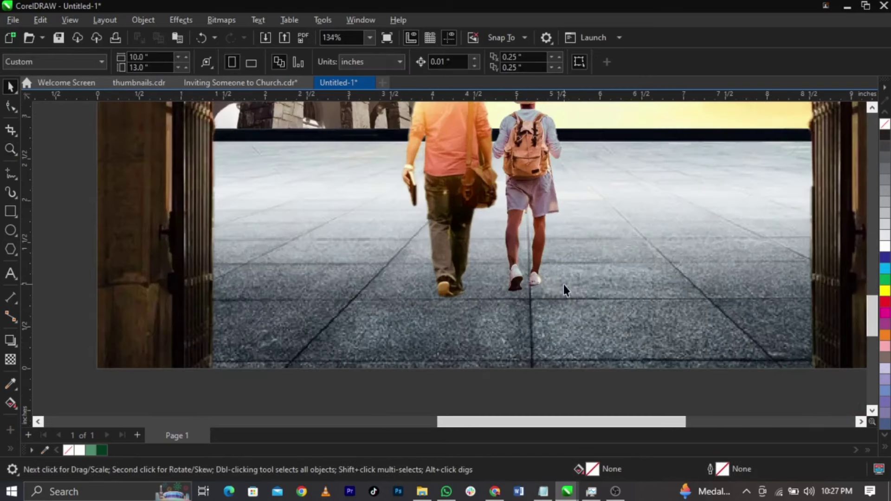
left_click(11, 175)
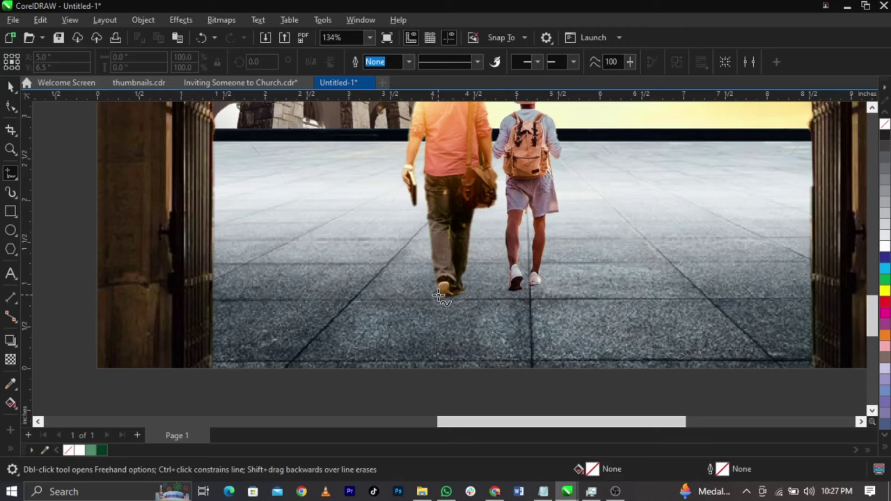
left_click(439, 295)
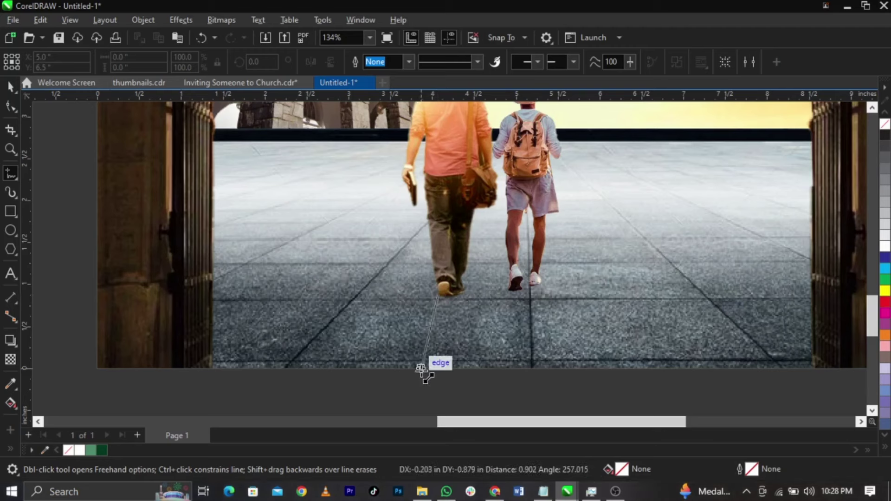
double_click(421, 371)
left_click(467, 368)
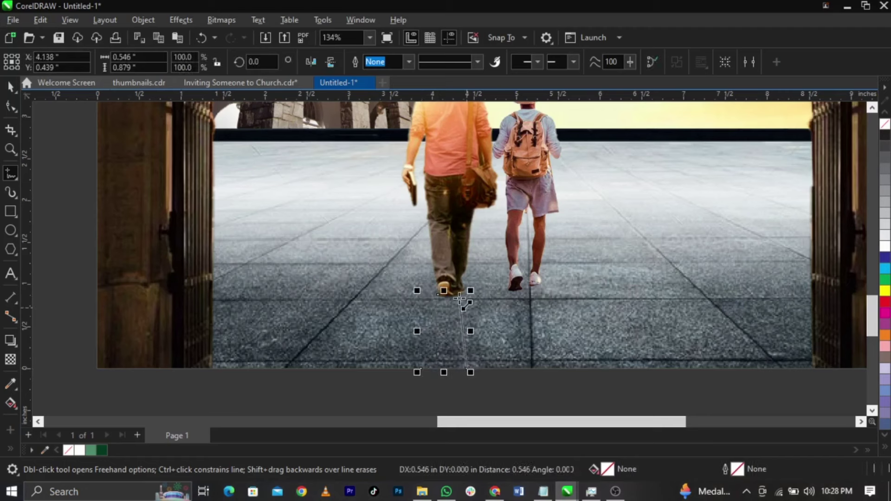
left_click(439, 295)
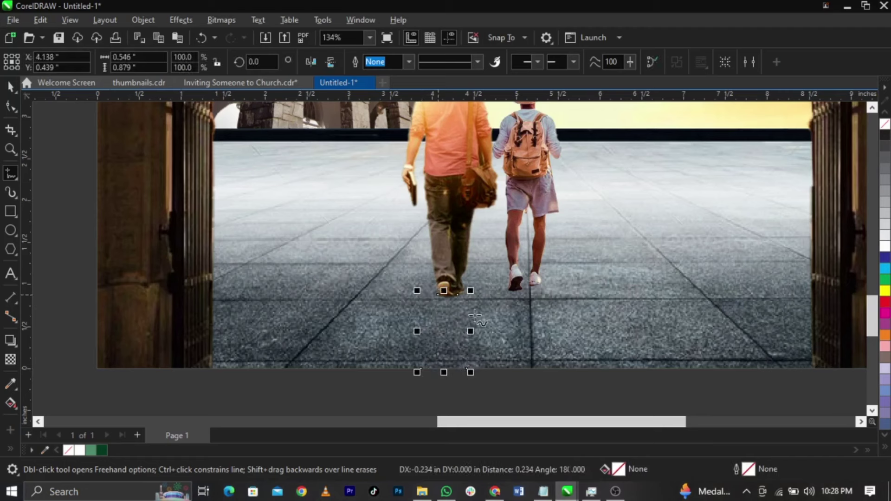
key("space")
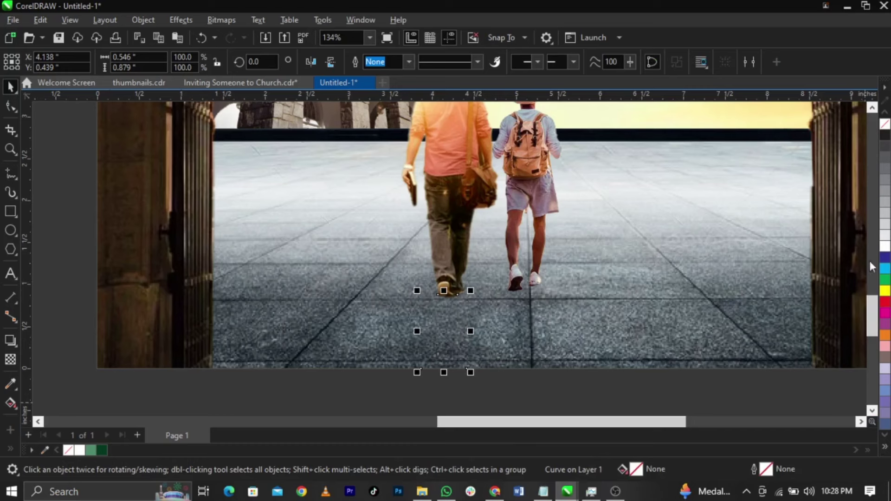
- Fill the shadow shape with black, using the RGB color model and the color #000000
mouse_move(870, 251)
left_click(874, 190)
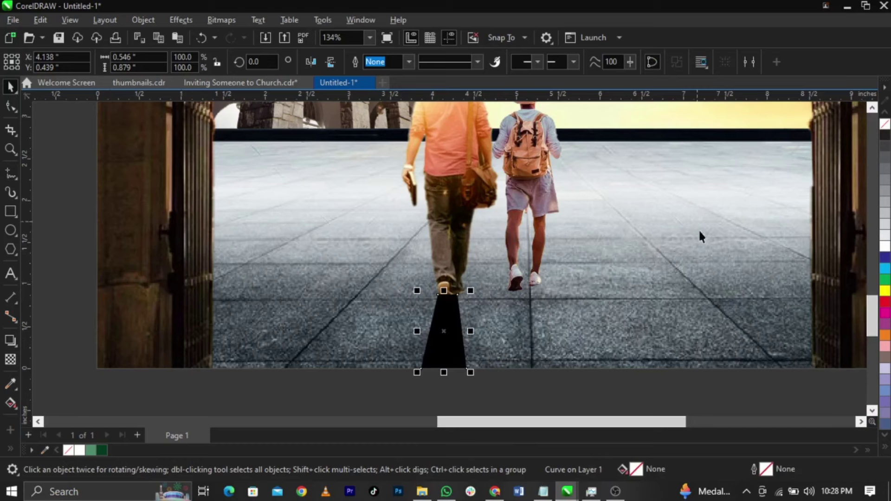
double_click(636, 468)
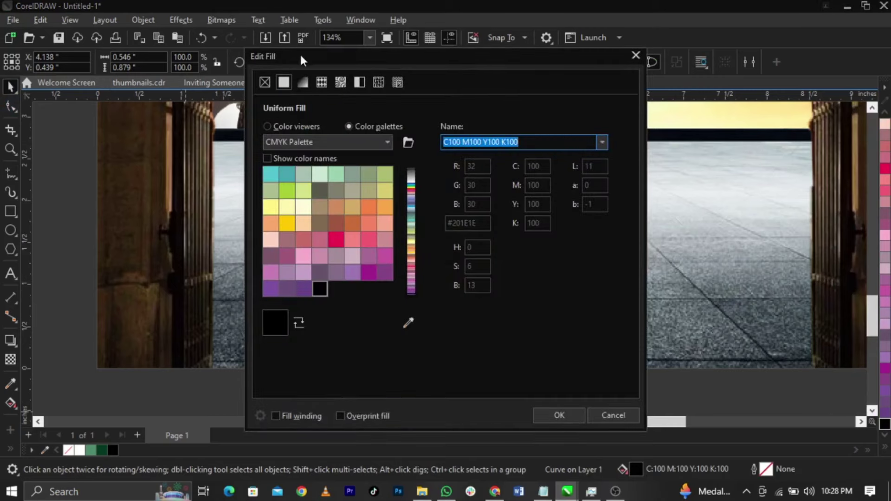
left_click_drag(300, 53, 611, 38)
left_click(594, 112)
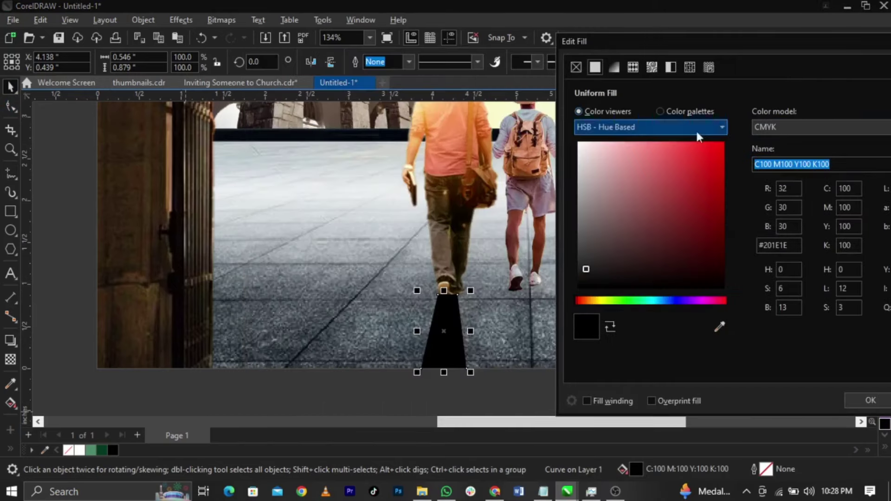
left_click(797, 130)
left_click(790, 160)
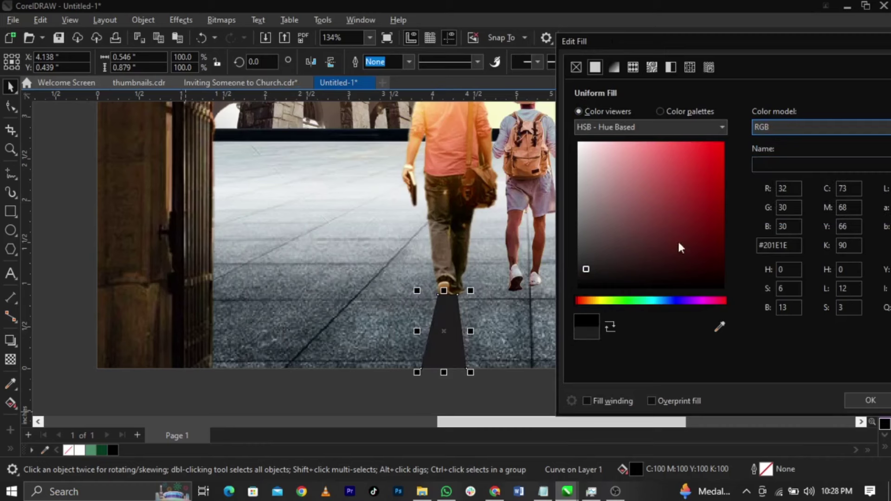
left_click_drag(577, 306, 545, 385)
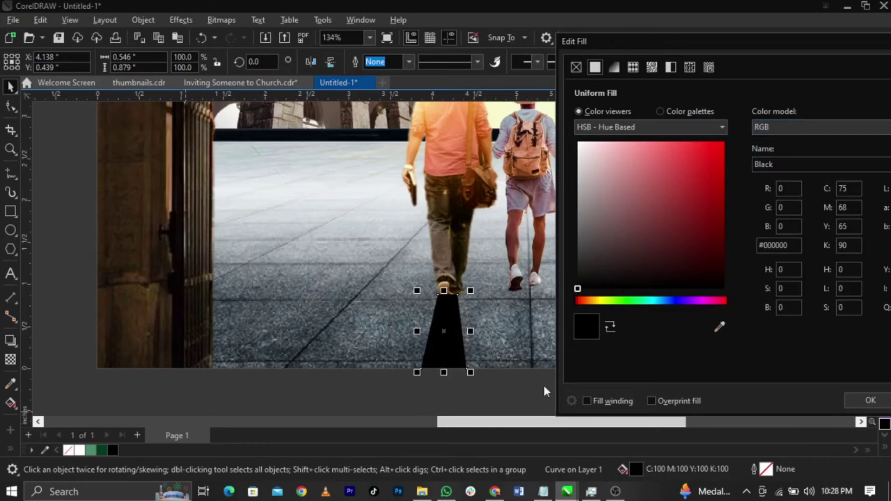
left_click(871, 398)
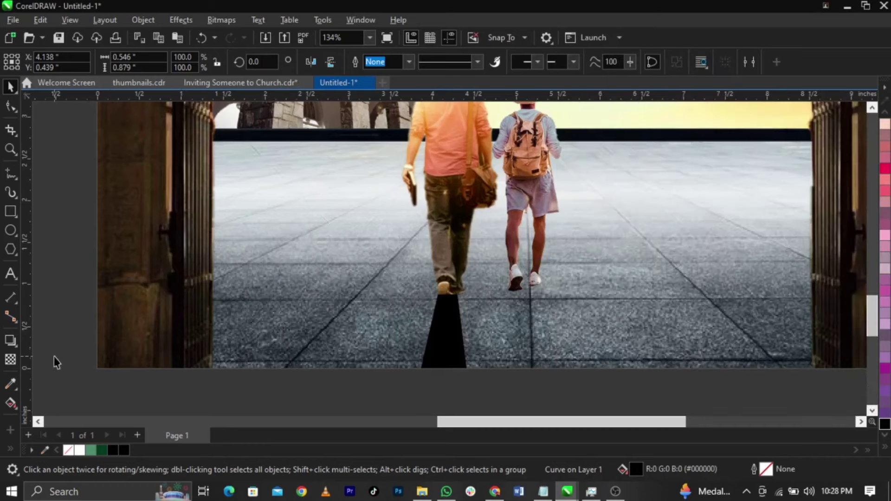
left_click(11, 359)
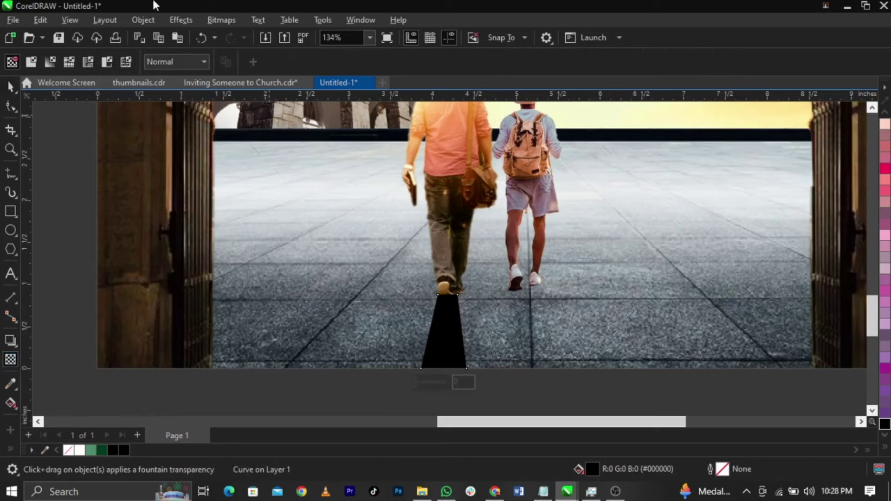
left_click(181, 20)
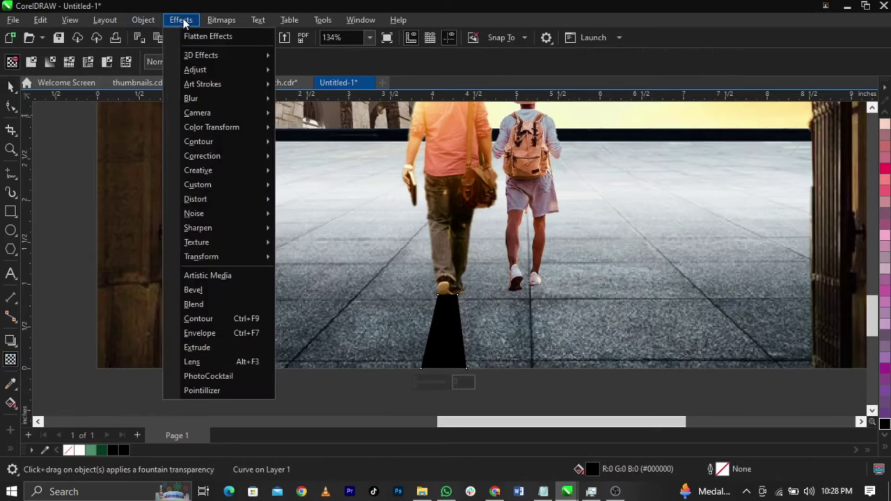
mouse_move(210, 102)
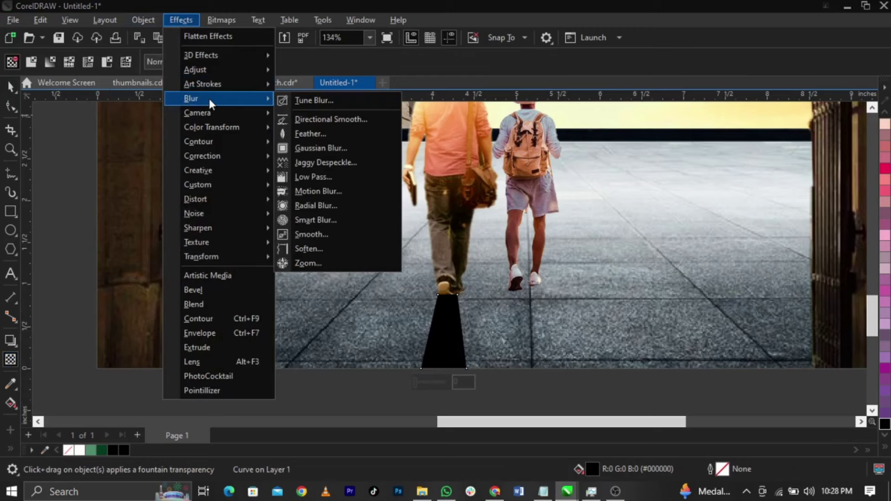
left_click(314, 135)
left_click_drag(348, 163, 241, 126)
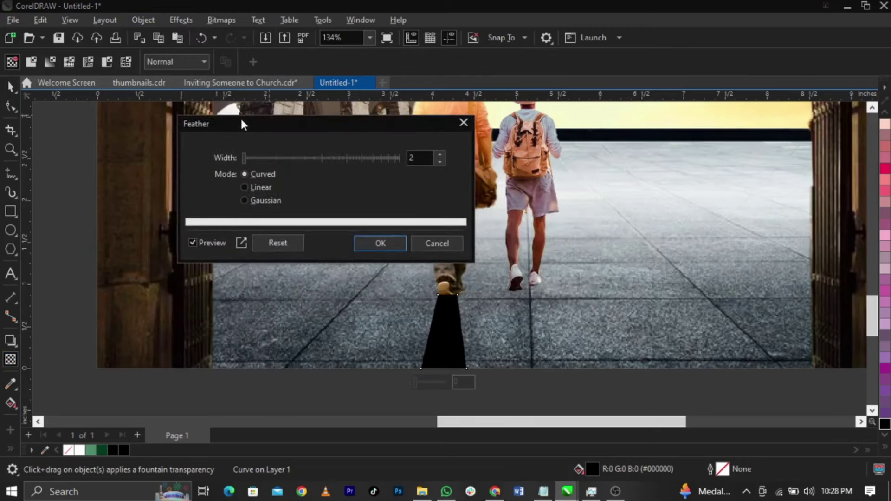
left_click(258, 159)
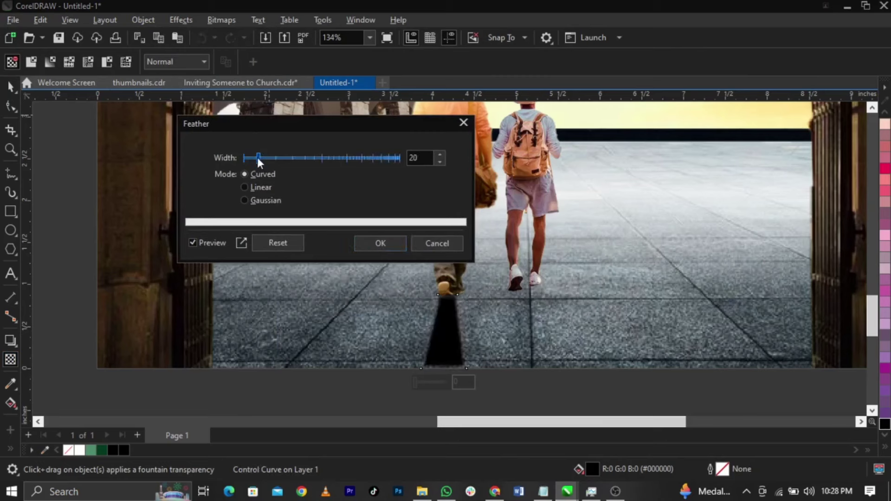
left_click(253, 159)
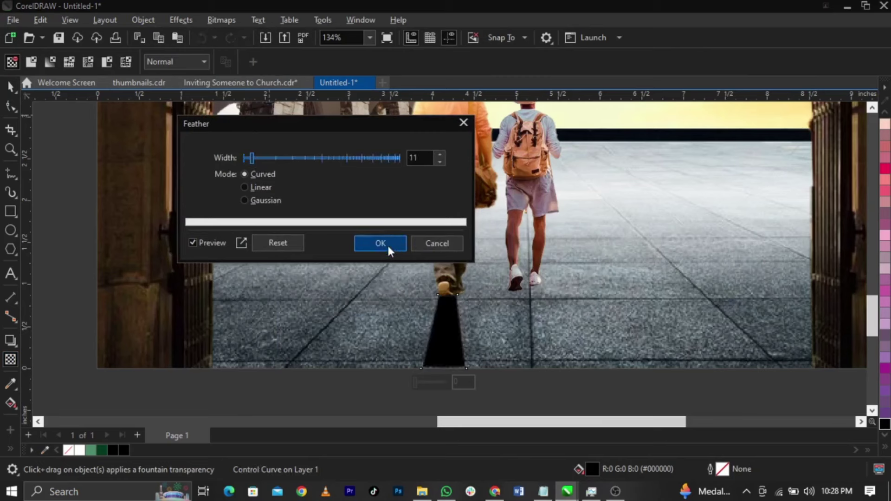
left_click(438, 241)
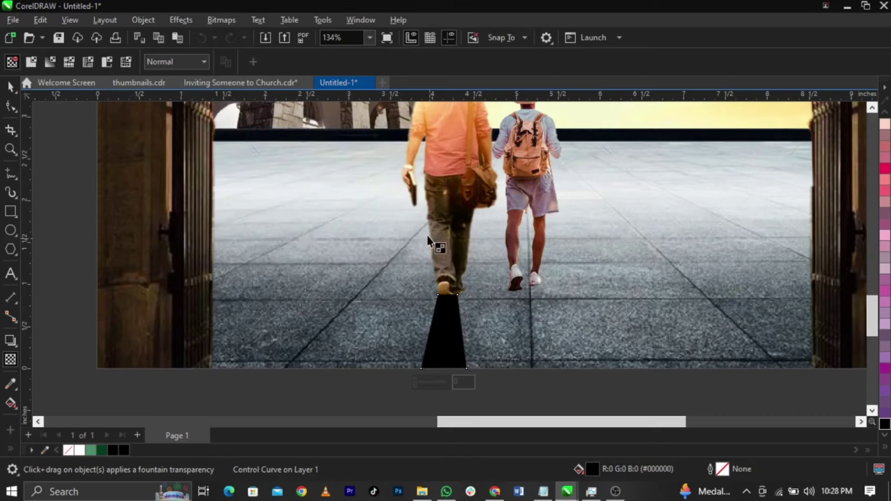
- Apply a Gaussian Blur with a radius of 10.9 pixels to the man's shadow shape
left_click(182, 21)
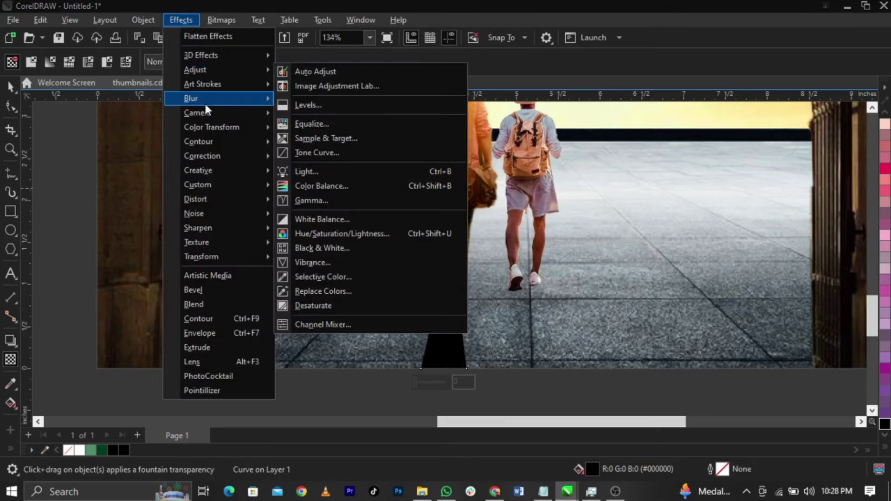
mouse_move(205, 99)
left_click(314, 149)
left_click_drag(397, 188, 260, 131)
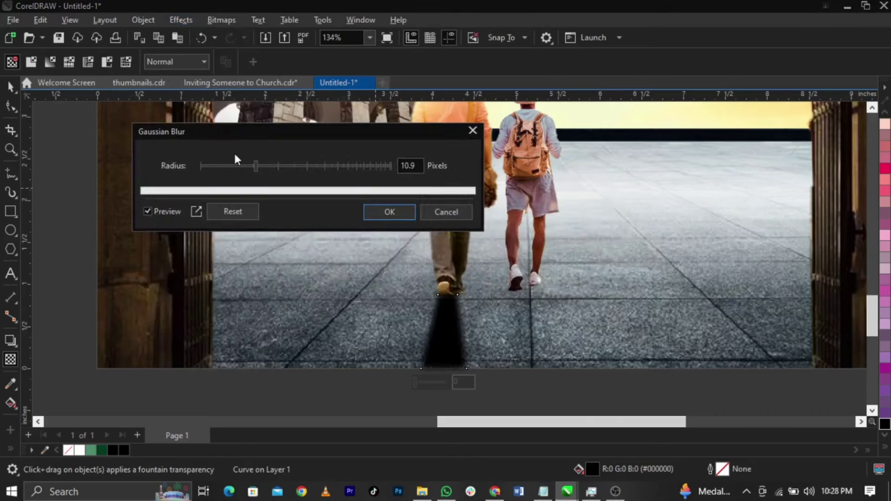
left_click(393, 214)
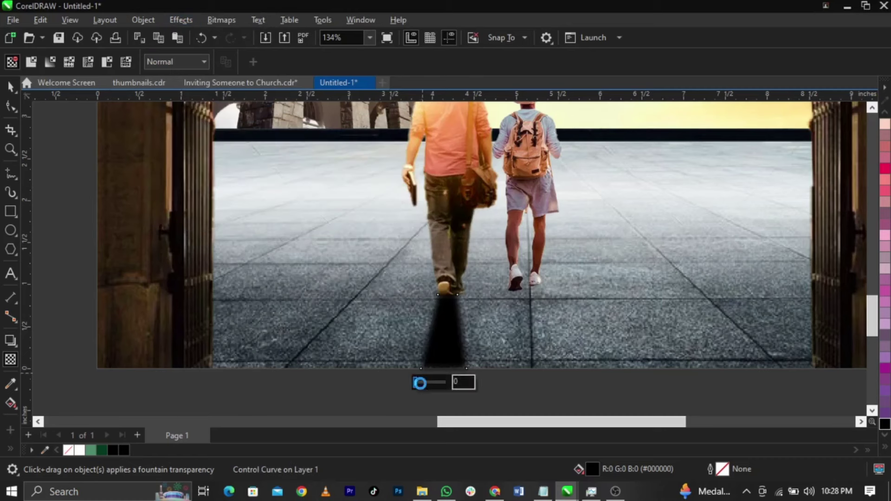
- Try the Multiply, Overlay, Hard Light, Color Dodge and Screen merge modes on the man's shadow with uniform transparency at 0
mouse_move(422, 382)
left_mouse_down()
mouse_move(430, 390)
mouse_move(417, 381)
left_mouse_up()
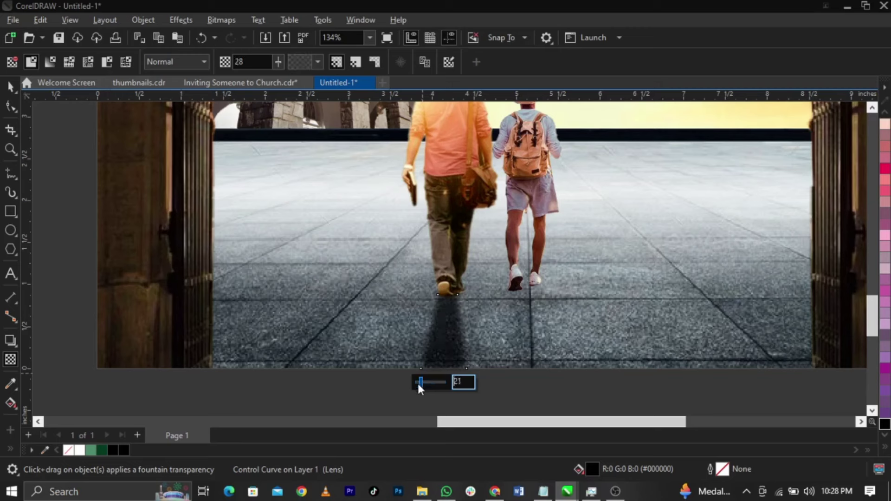
left_click(190, 61)
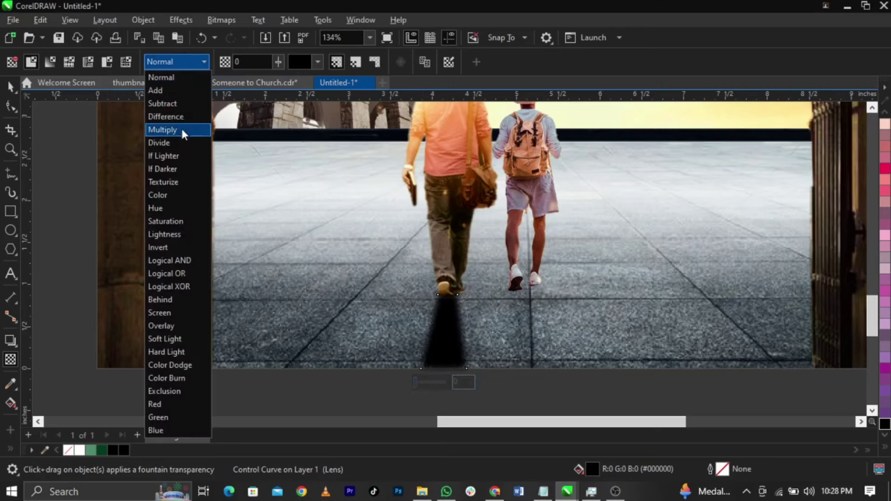
left_click(181, 129)
left_click(171, 62)
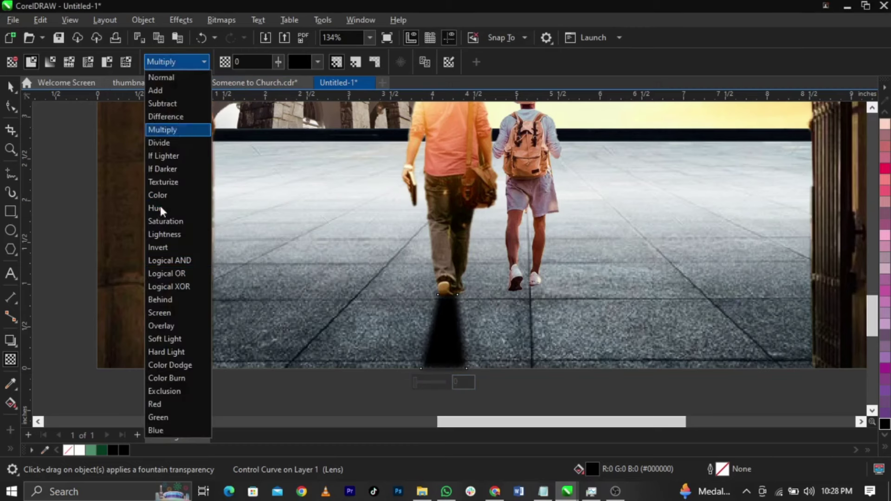
left_click(176, 326)
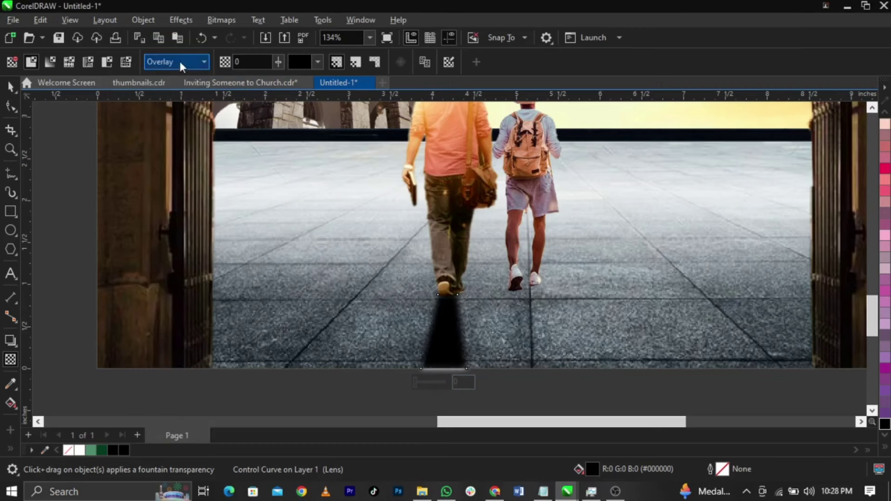
left_click(179, 60)
left_click(179, 353)
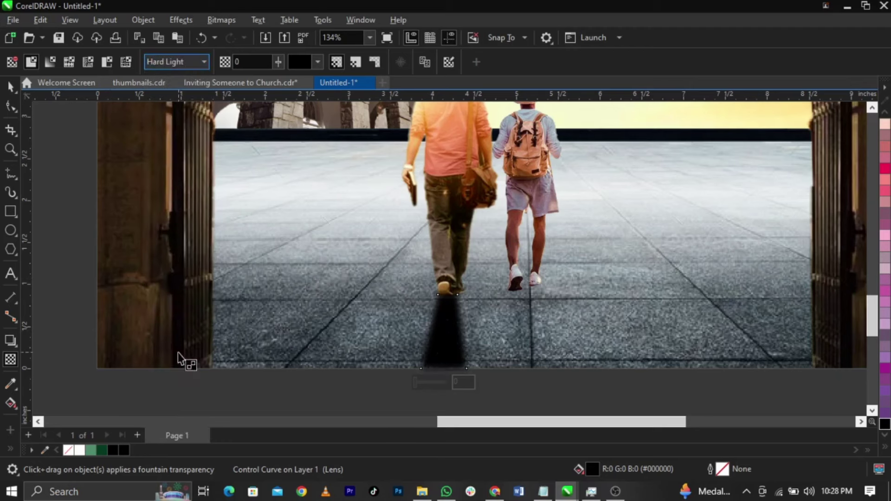
left_click(183, 63)
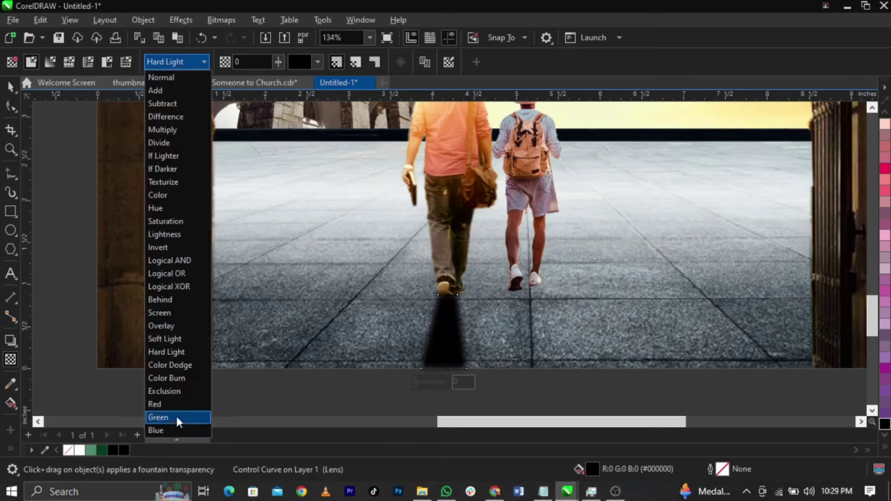
left_click(173, 366)
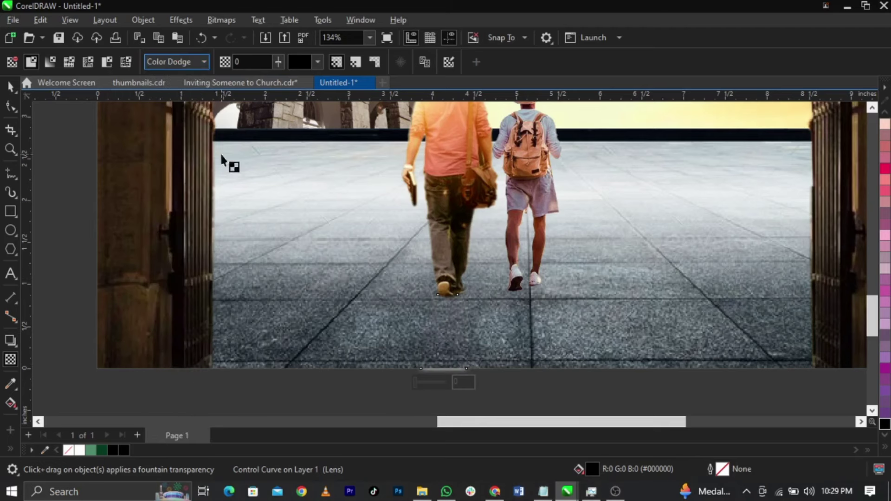
left_click(183, 64)
left_click(174, 328)
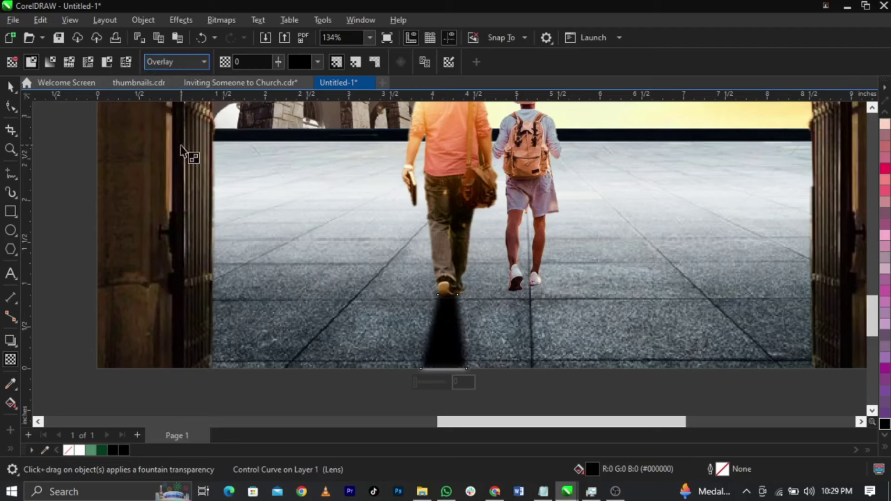
left_click(174, 64)
left_click(178, 313)
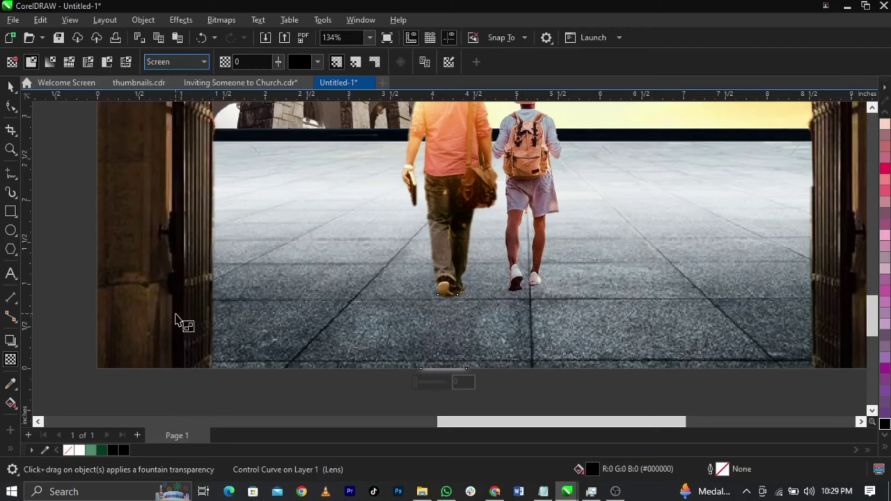
- Set the man's shadow to the Soft Light merge mode and PowerClip it inside the flyer's background rectangle
left_click(173, 61)
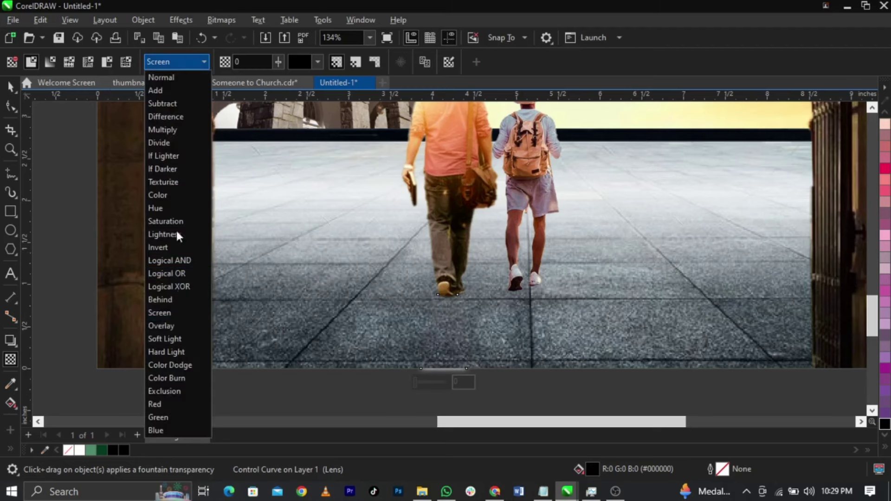
left_click(190, 338)
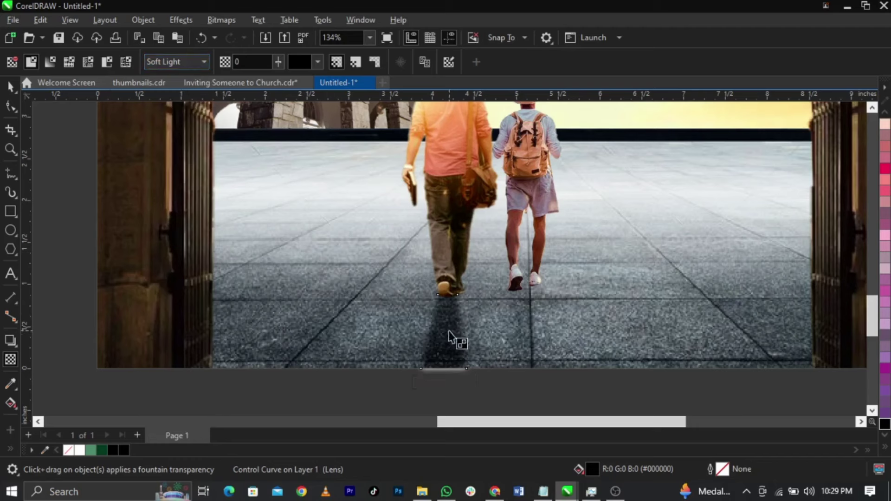
key("space")
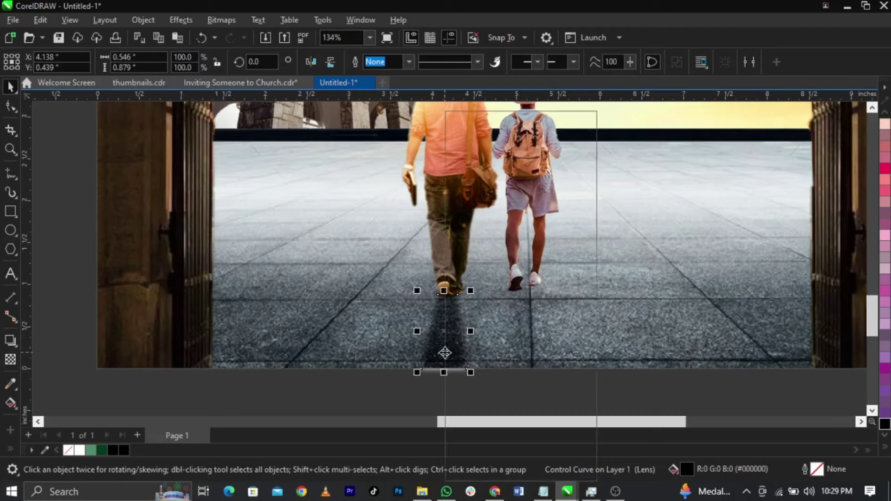
right_click(444, 352)
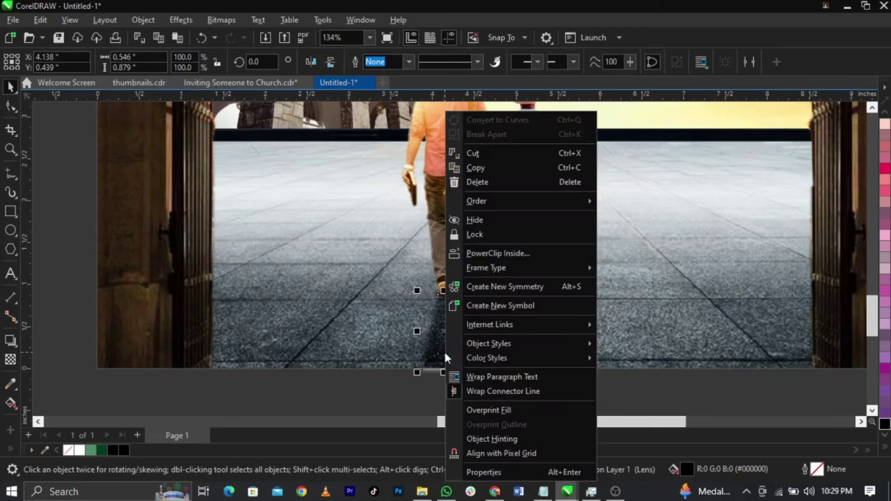
left_click(485, 253)
left_click(321, 250)
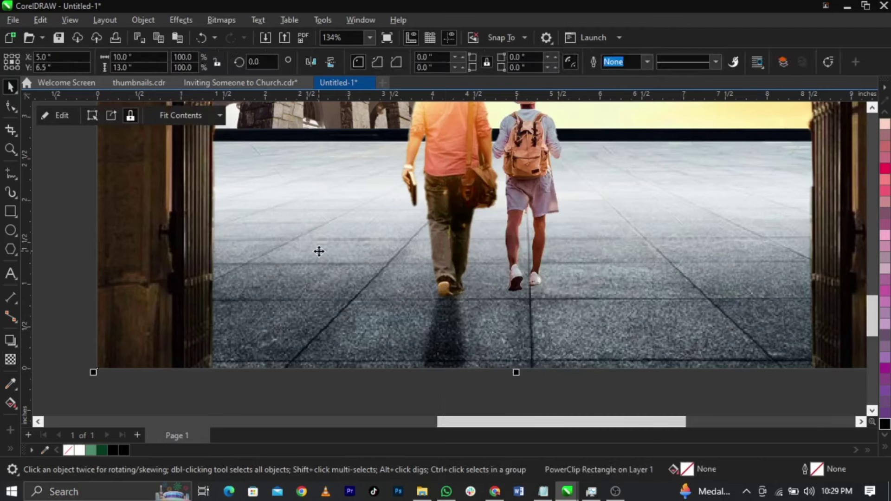
left_click(385, 396)
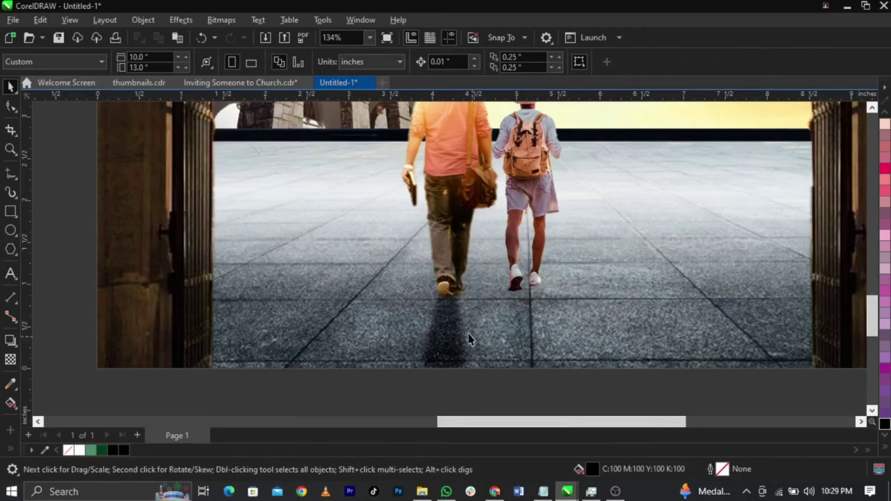
- Draw a closed four-sided shadow about 0.3 × 0.95 inches from the backpacker's left foot to the page's bottom edge and fill it with RGB black
left_click(11, 174)
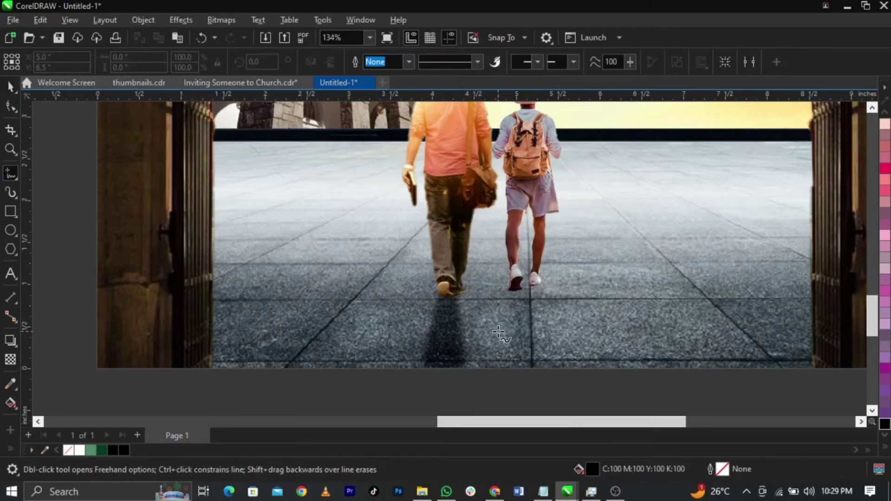
left_click(512, 292)
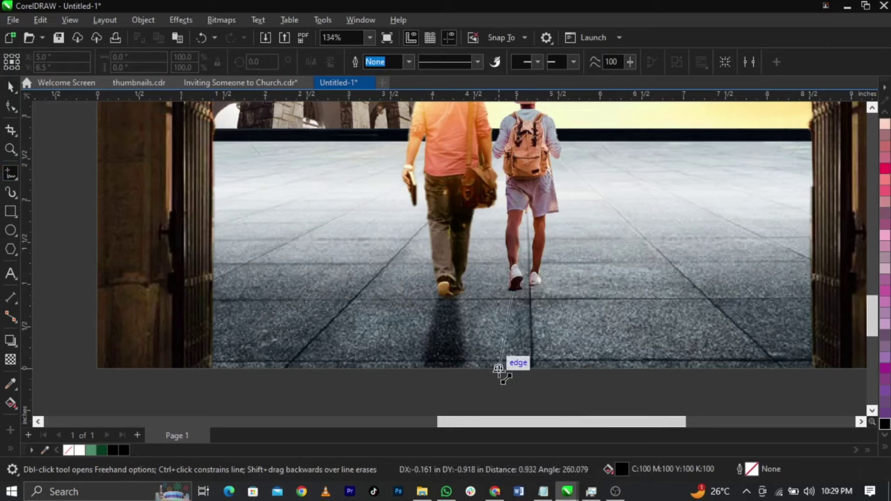
left_click(499, 369)
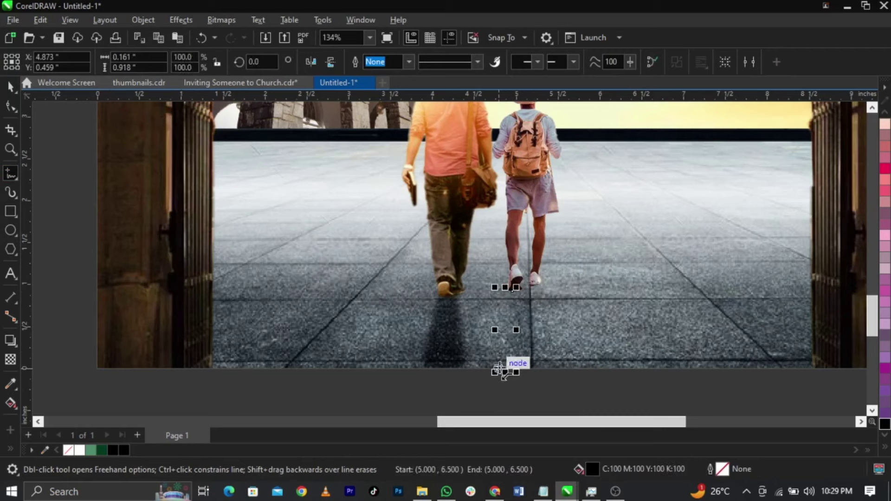
left_click(524, 369)
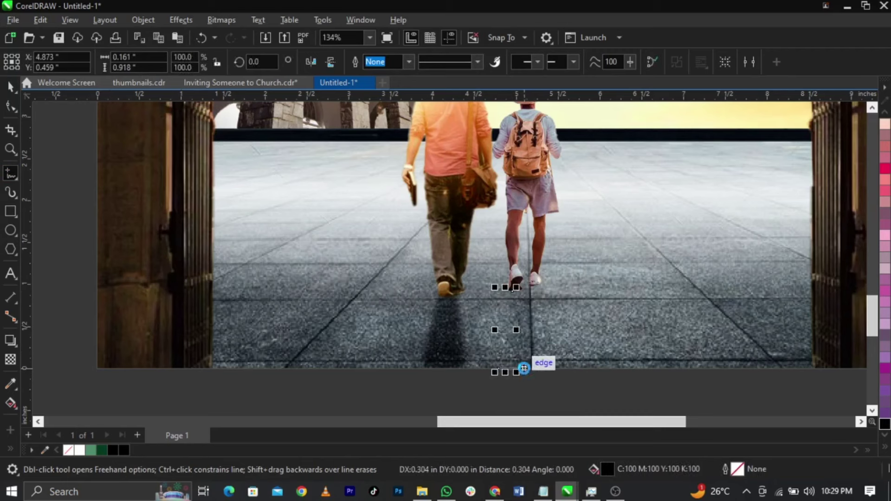
left_click(520, 288)
left_click(513, 291)
key("space")
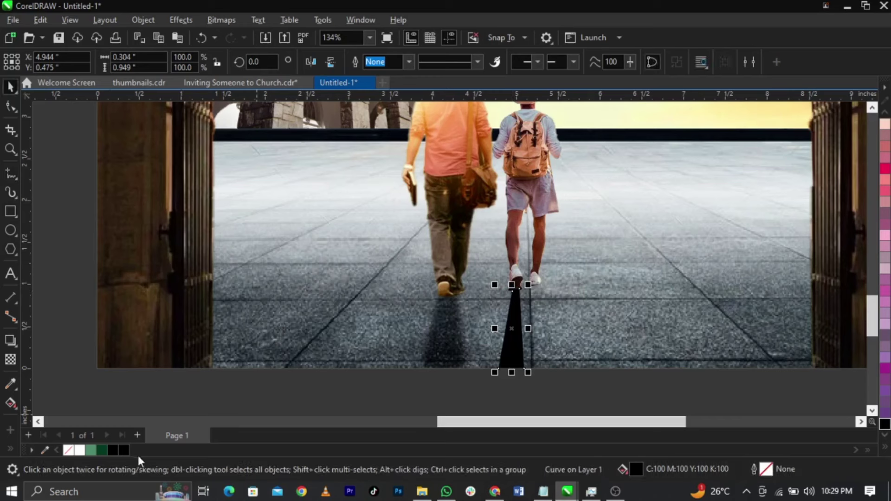
left_click(128, 448)
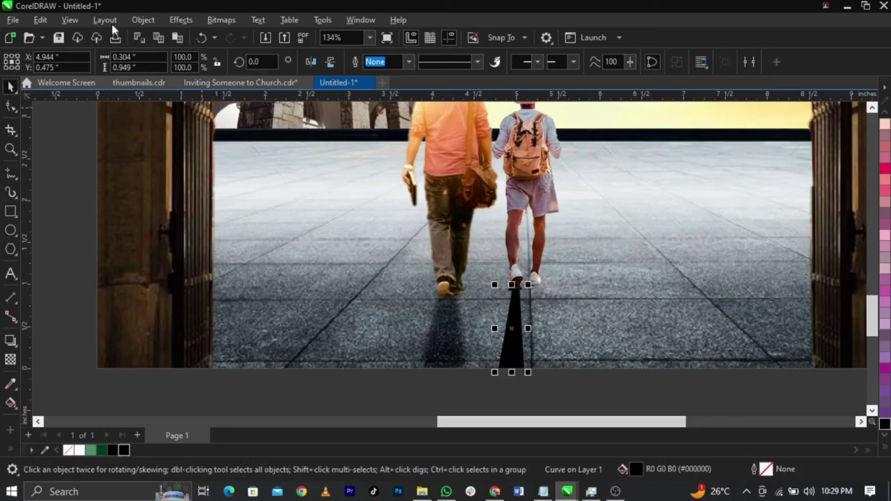
- Apply a Gaussian Blur to the backpacker's shadow and set its merge mode to Soft Light
left_click(175, 20)
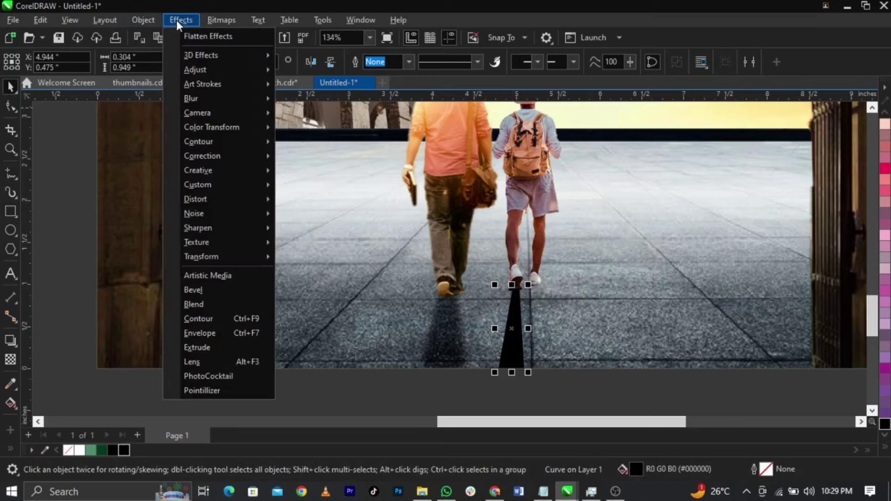
mouse_move(223, 99)
left_click(321, 148)
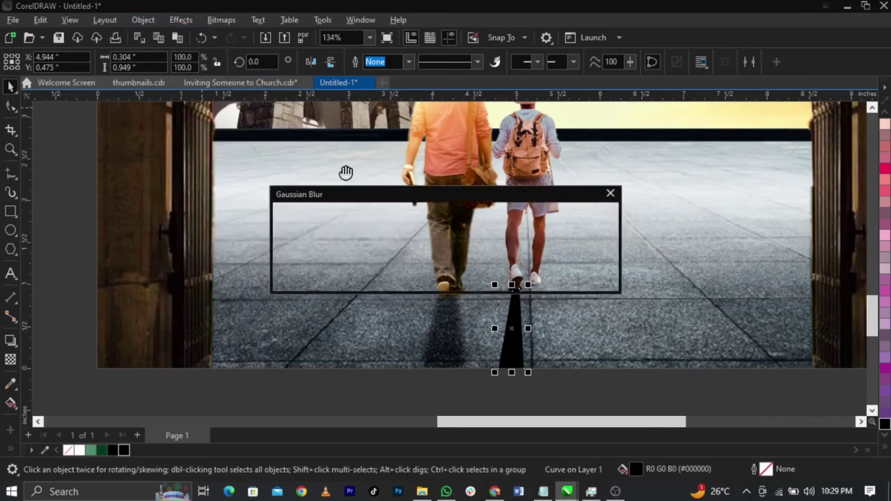
key("Return")
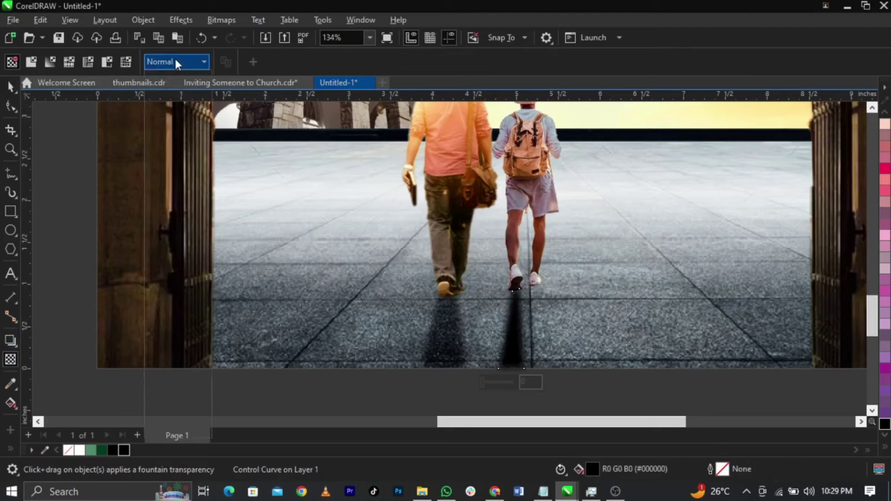
left_click(176, 61)
left_click(172, 338)
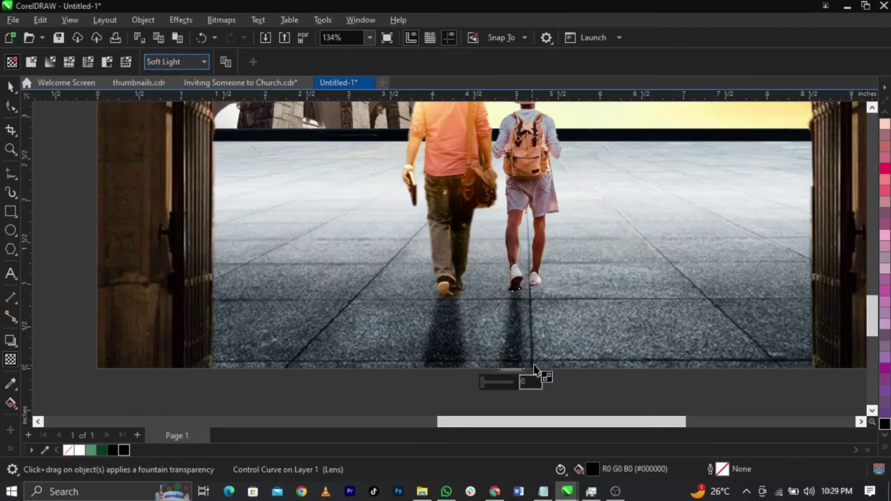
- Duplicate the backpacker's shadow beneath the right foot, narrow it to about 0.25 inches and skew it to about 0.29 inches wide
key("space")
left_click_drag(516, 338, 547, 329)
right_click(543, 334)
scroll(553, 334, "up", 1)
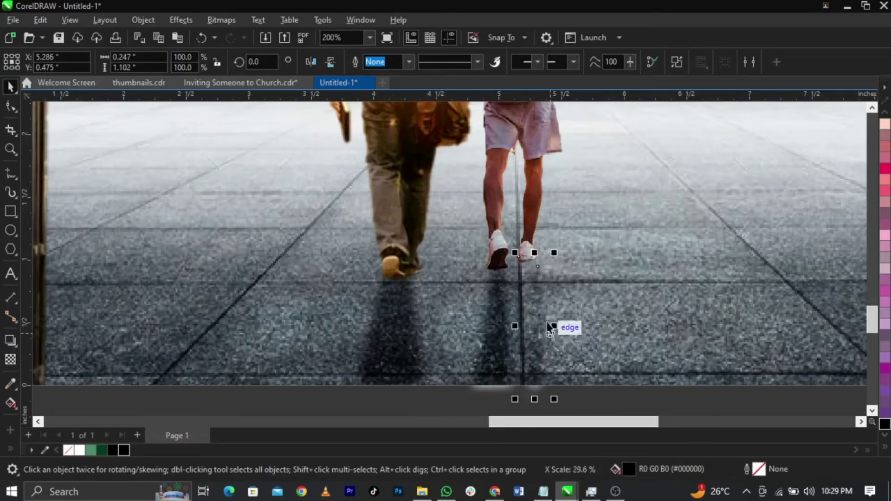
left_click(539, 310)
left_click_drag(534, 251, 526, 253)
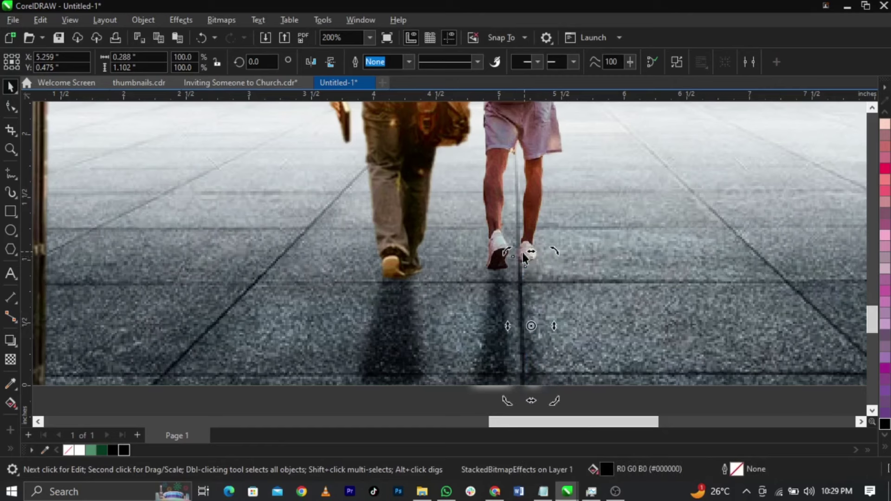
- Select the backpacker's two foot shadows together and PowerClip them inside the flyer's background rectangle
scroll(508, 236, "down", 2)
left_click_drag(339, 361, 603, 200)
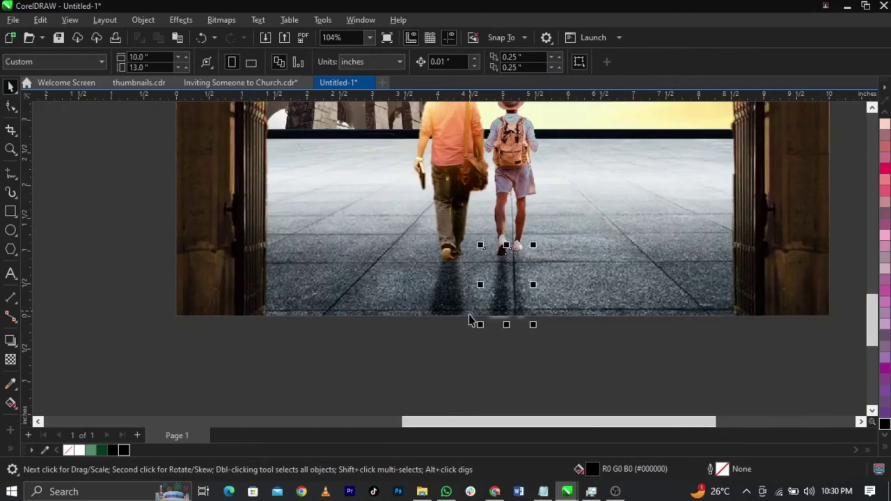
left_click_drag(358, 367, 627, 174)
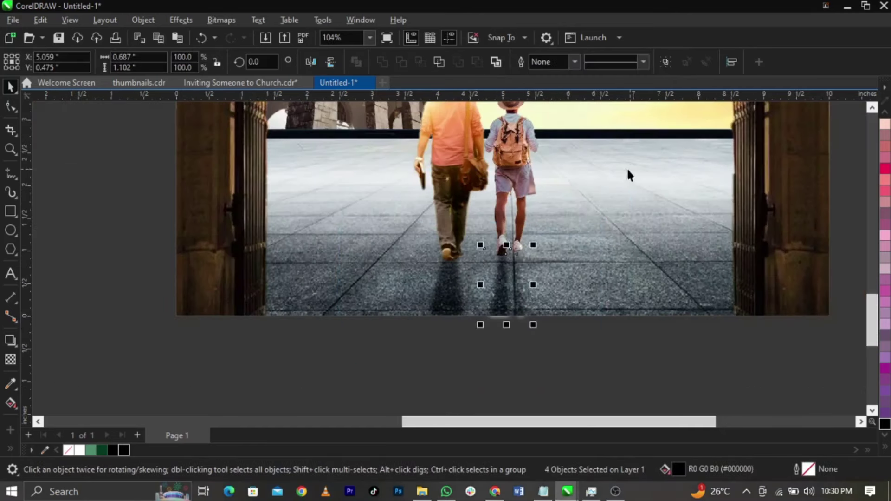
right_click(498, 300)
left_click(541, 283)
left_click(591, 269)
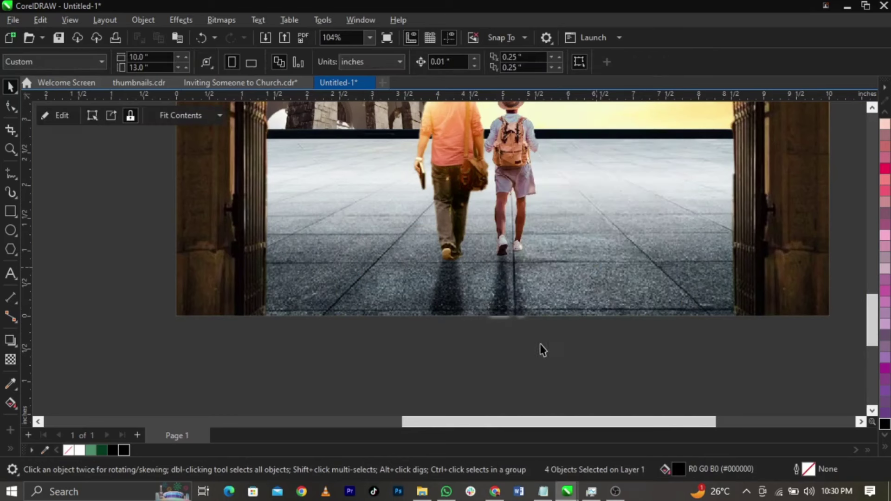
left_click(543, 357)
key("F4")
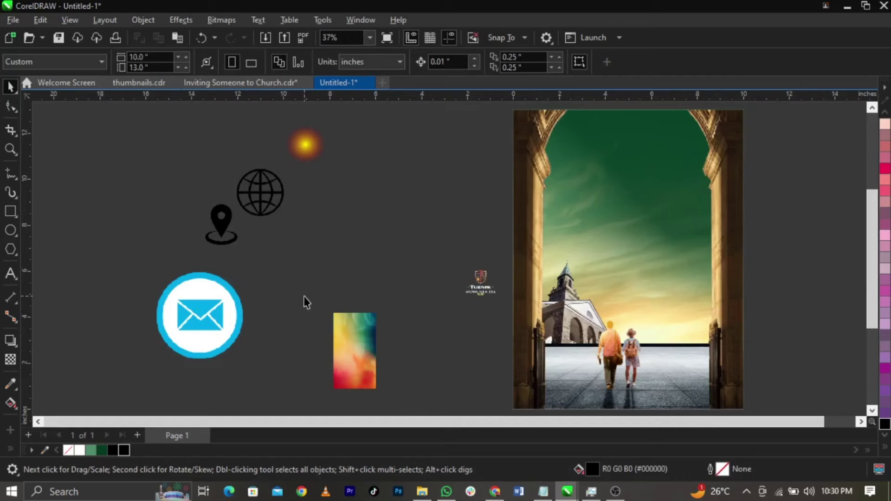
- Enlarge the yellow glow image to about 8.5 × 4.8 inches and place it over the flyer's left edge near the church
scroll(305, 301, "down", 1)
left_click(338, 360)
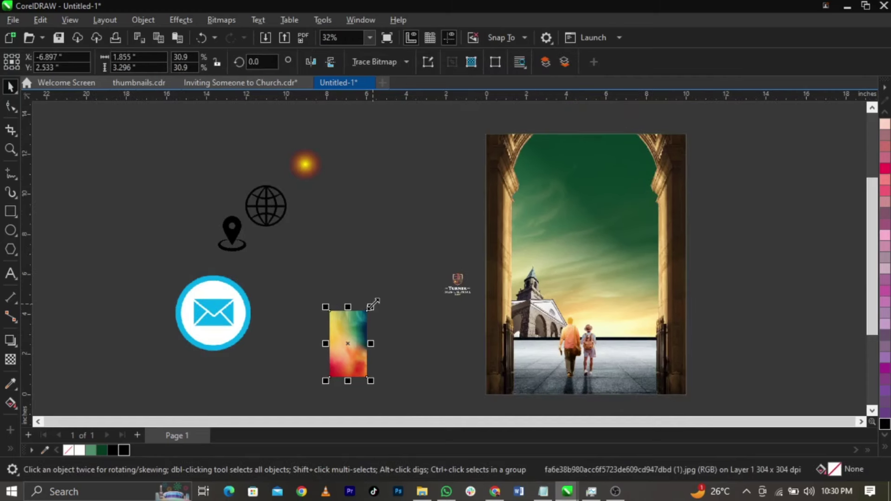
left_click(305, 167)
left_click_drag(342, 187, 400, 260)
left_click_drag(335, 191, 498, 346)
key("z")
left_click_drag(356, 245, 737, 371)
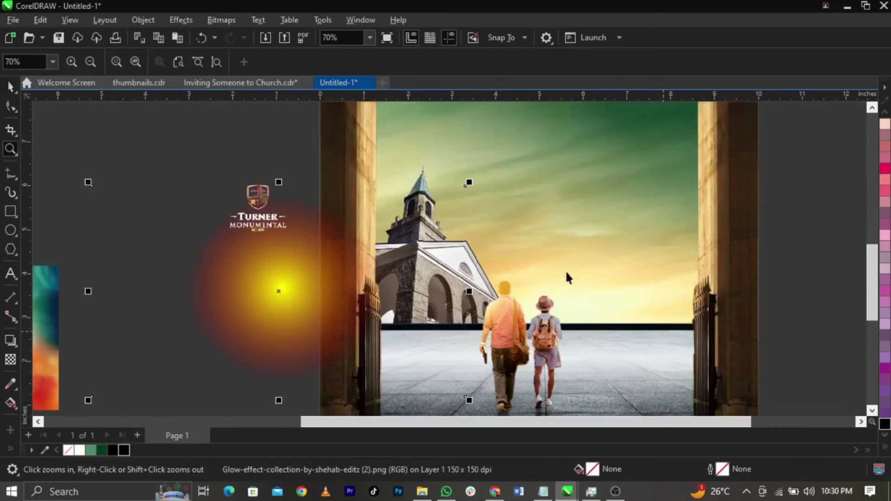
key("space")
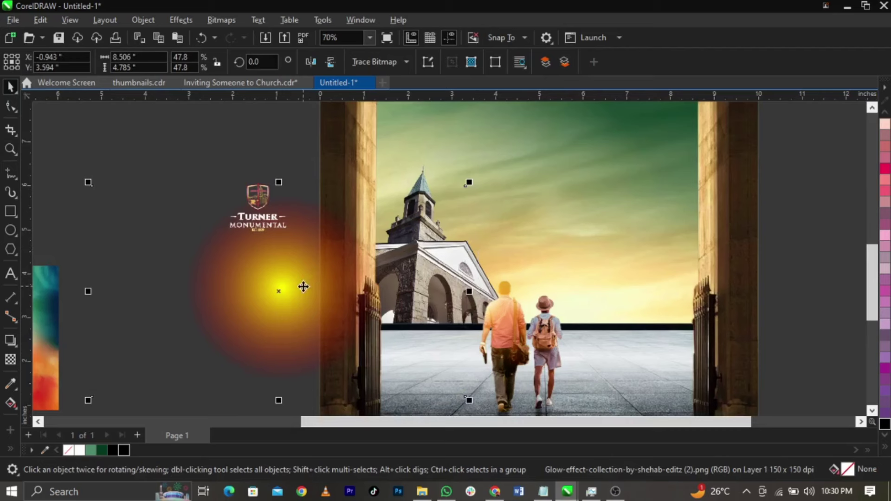
- Cut the glow, paste it into the flyer's PowerClip contents and set it aside on the empty area left of the arch
key("ctrl+x")
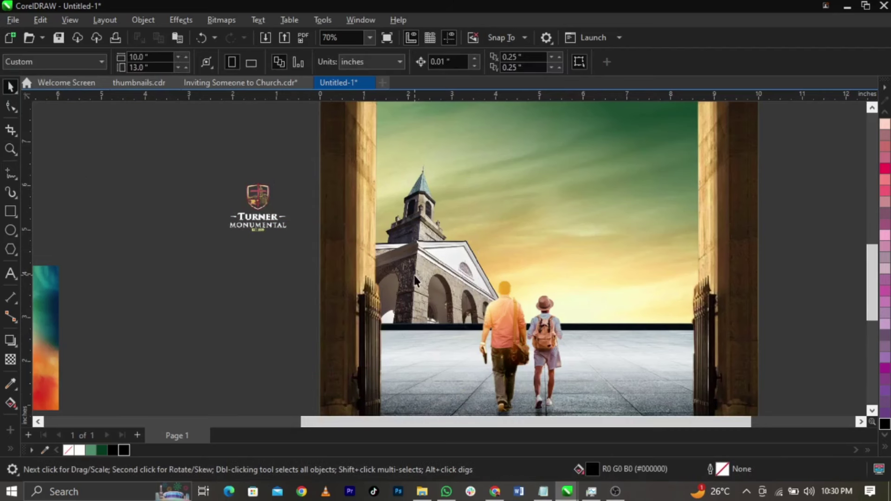
double_click(415, 276)
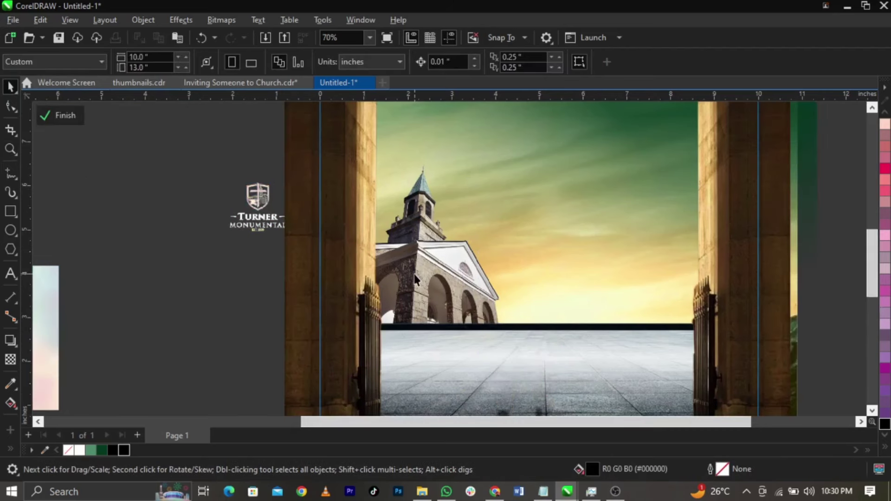
left_click(415, 281)
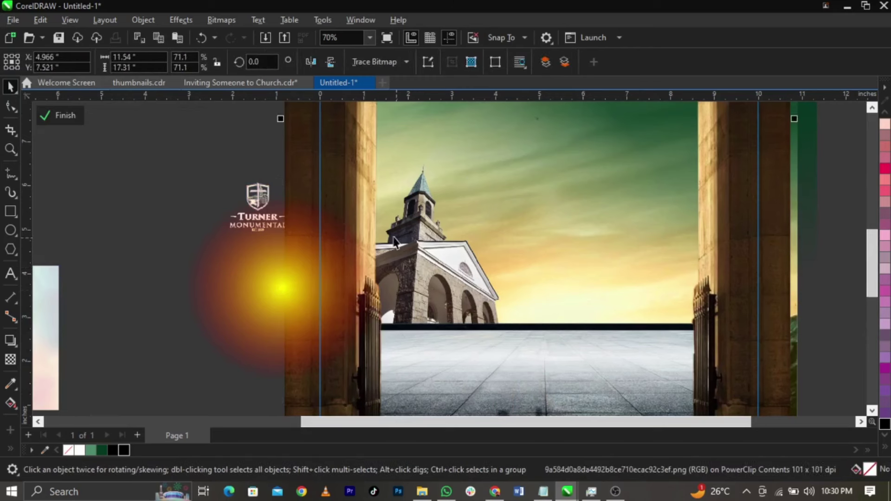
left_click(259, 288)
left_click_drag(259, 289, 84, 330)
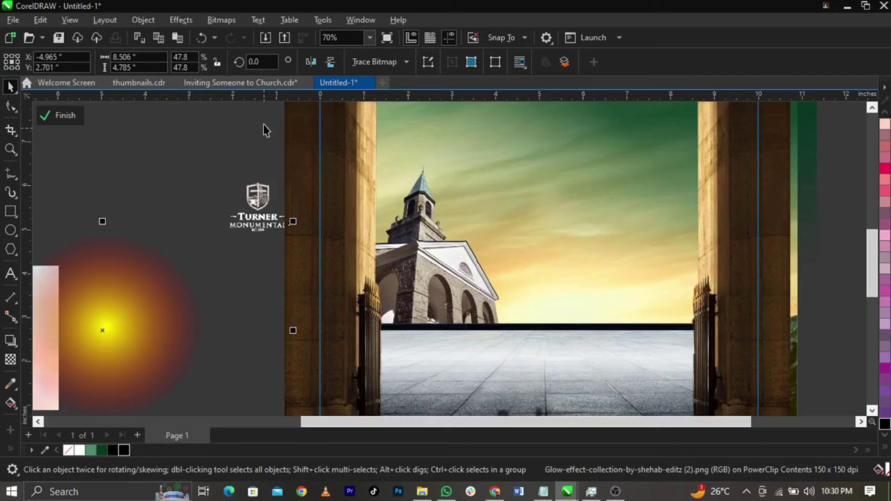
- Convert the church bitmap inside the PowerClip to grayscale mode
left_click_drag(263, 124, 555, 364)
left_click(222, 20)
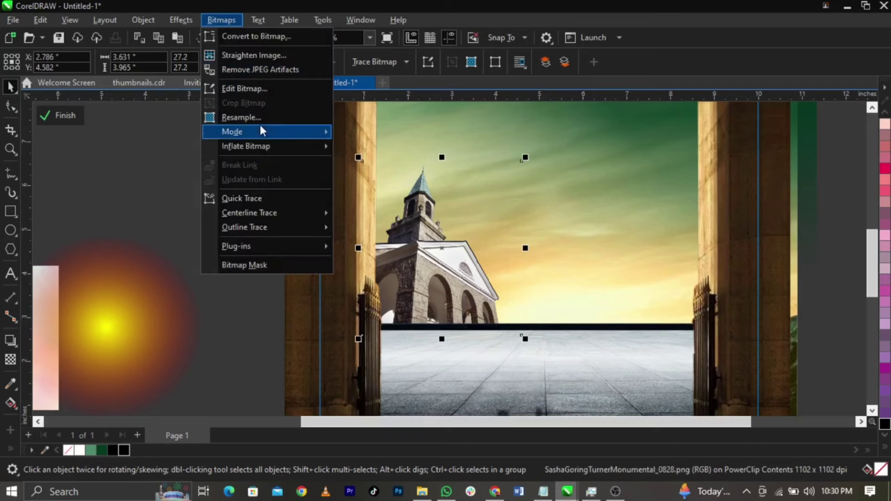
mouse_move(278, 131)
left_click(358, 148)
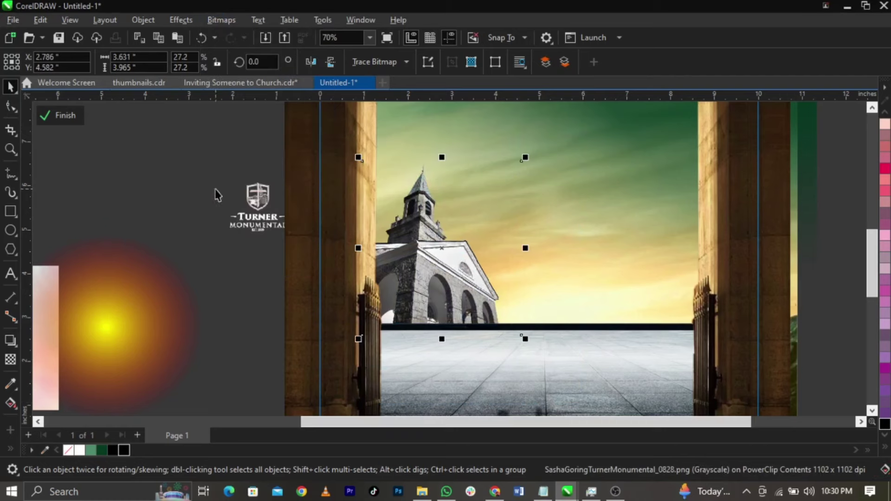
- Move the glow onto the left pillar's inner edge beside the church and set its merge mode to Screen
left_click(155, 328)
left_click_drag(156, 328, 422, 262)
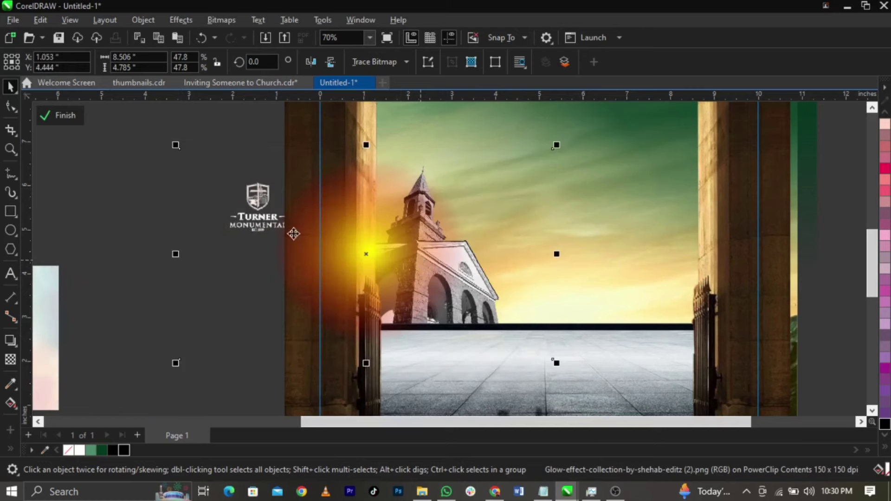
left_click(12, 362)
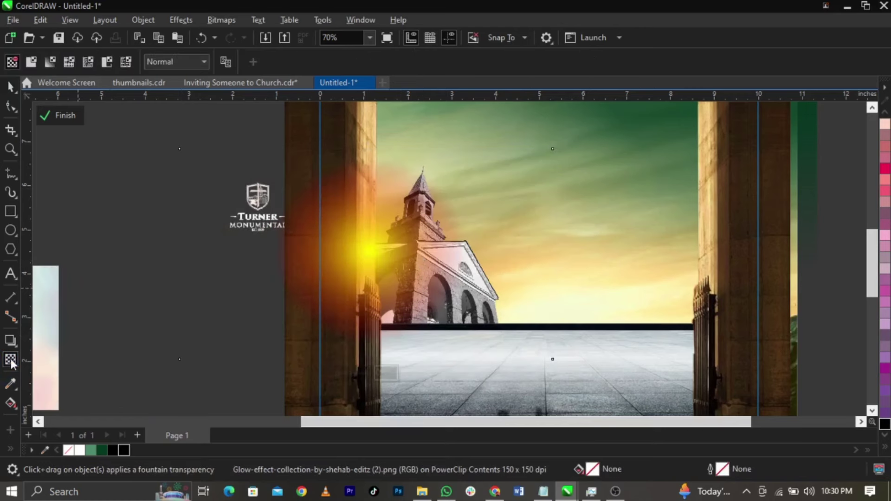
left_click(170, 63)
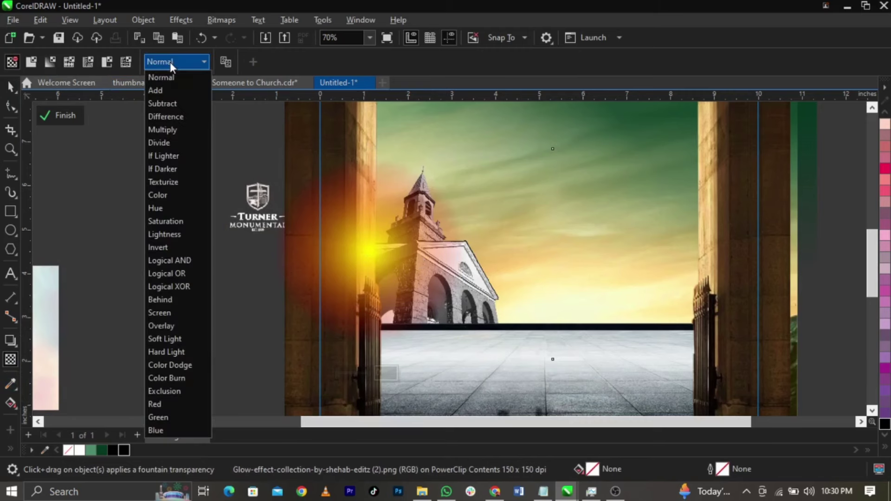
left_click(205, 312)
- Enlarge the glow to about 10.4 × 5.8 inches and shift it slightly toward the church, centred at about X 1.29, Y 4.52 inches
key("space")
scroll(430, 276, "down", 1)
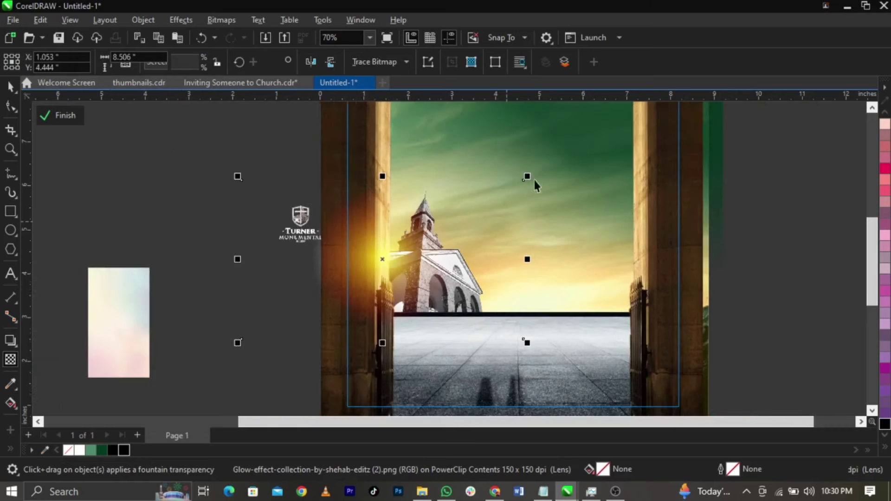
left_click_drag(529, 177, 558, 158)
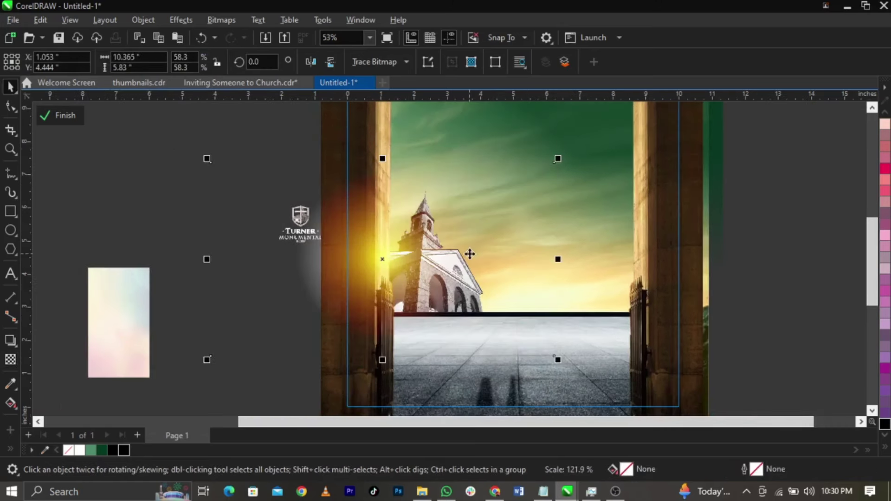
left_click_drag(470, 253, 478, 250)
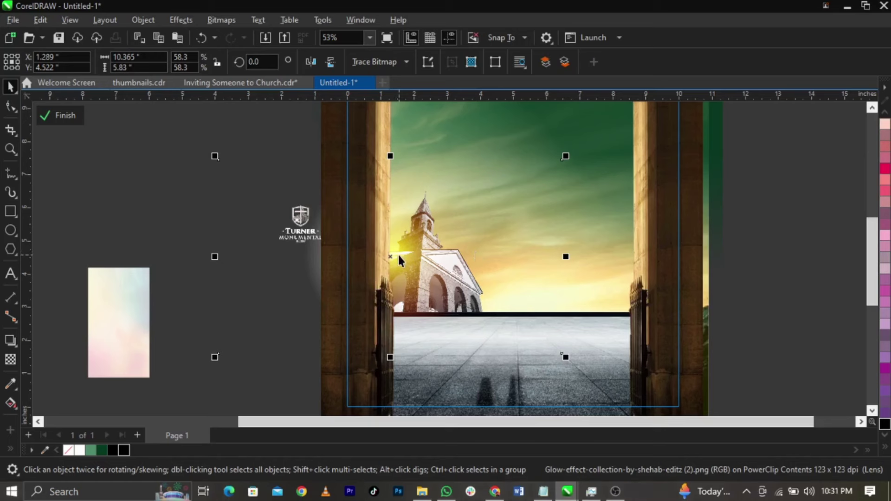
- Apply a short linear fountain transparency at 180° to the glow so it fades out across the left pillar
left_click(10, 359)
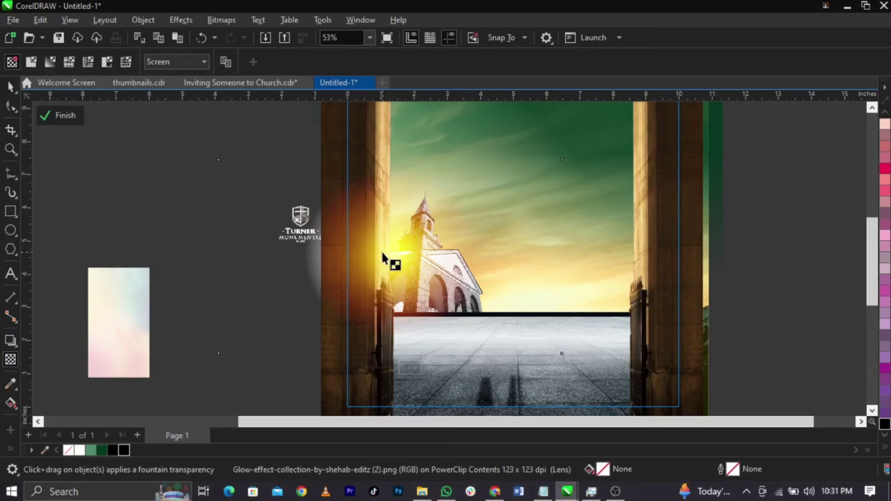
mouse_move(380, 255)
left_mouse_down()
mouse_move(335, 254)
mouse_move(362, 254)
left_mouse_up()
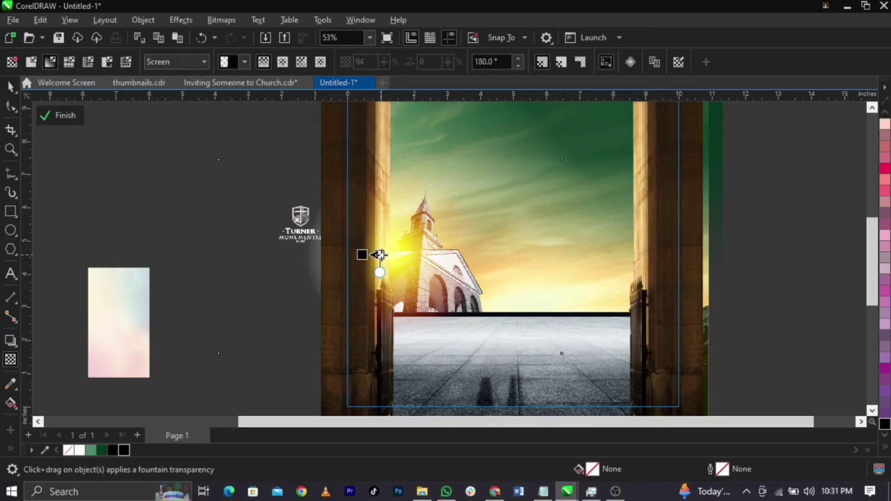
left_click_drag(380, 254, 390, 255)
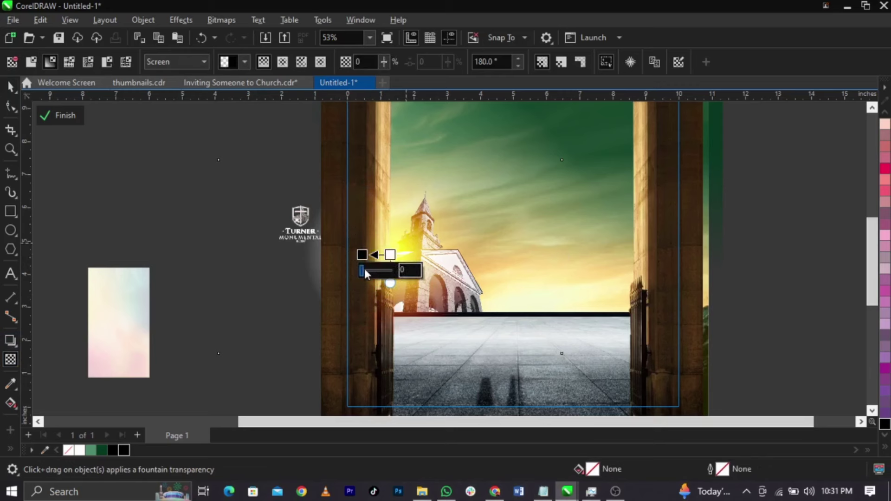
scroll(377, 255, "up", 2)
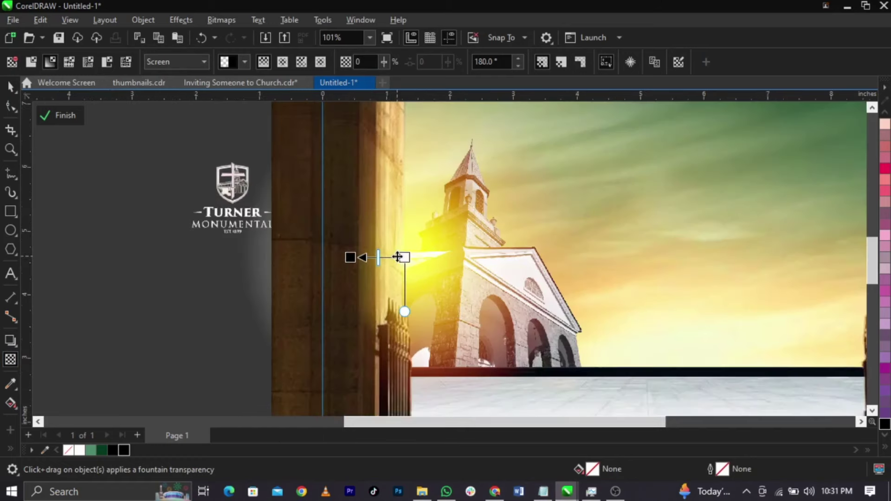
left_click_drag(398, 256, 392, 256)
left_click(345, 259)
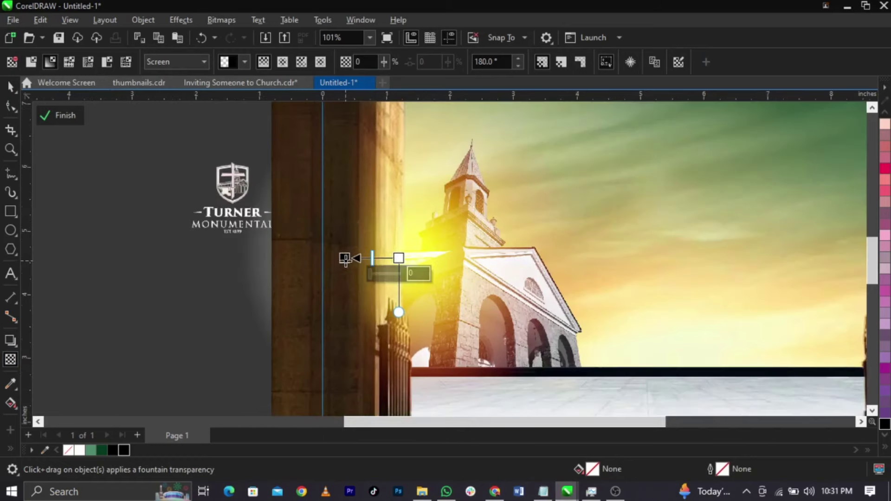
- Place a copy of the glow rotated 180° on the right pillar's inner edge and finish editing the PowerClip contents
key("space")
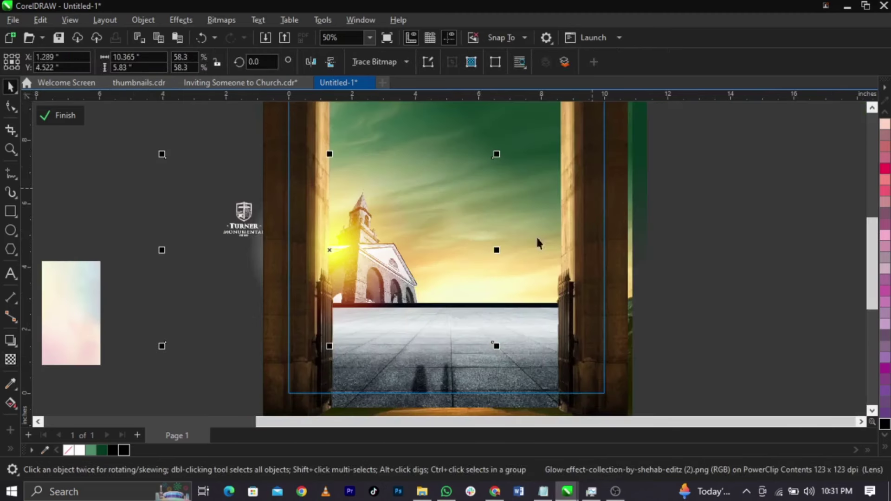
left_click_drag(160, 249, 525, 283)
left_click_drag(684, 273, 594, 267)
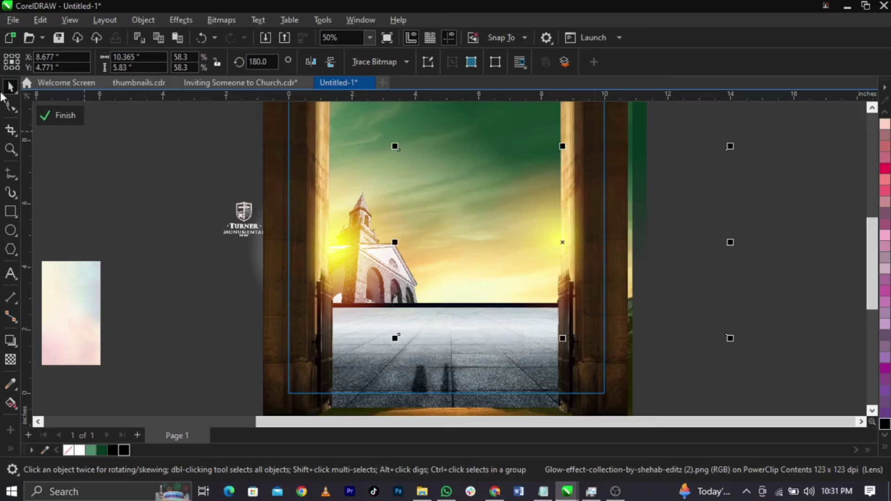
left_click(64, 117)
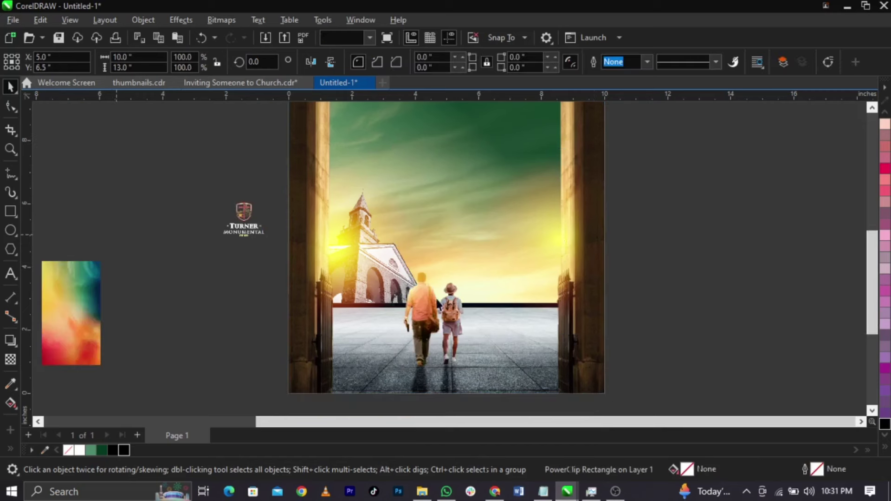
key("Escape")
key("z")
scroll(529, 313, "down", 2)
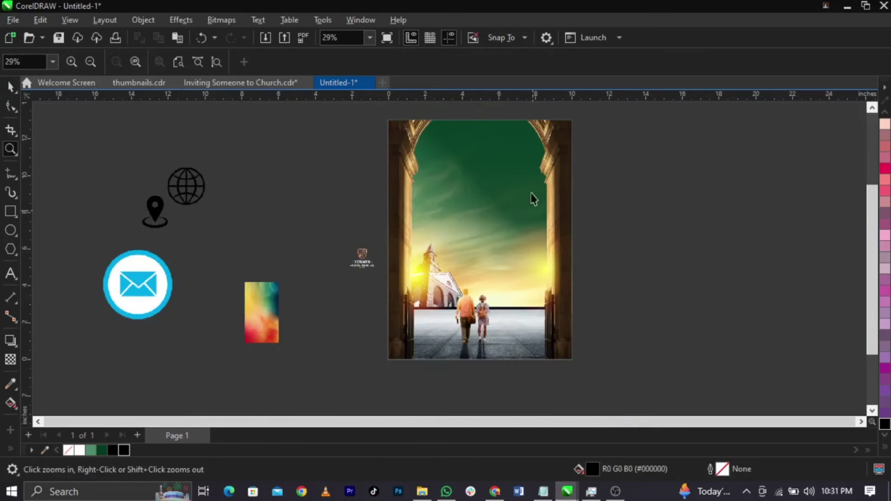
- Enlarge the multicoloured gradient image to about 8.6 × 15.3 inches and move it over the flyer
key("space")
scroll(529, 185, "up", 1)
left_click(221, 321)
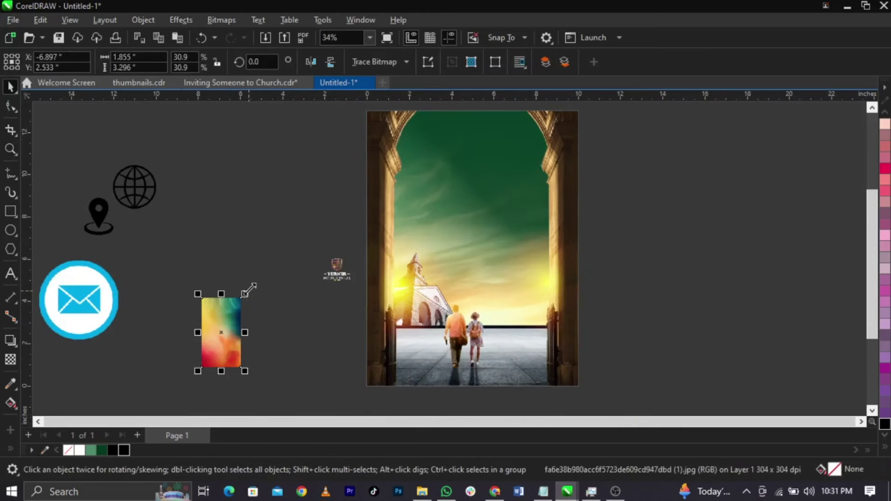
left_click_drag(244, 293, 312, 170)
left_click_drag(243, 332, 476, 266)
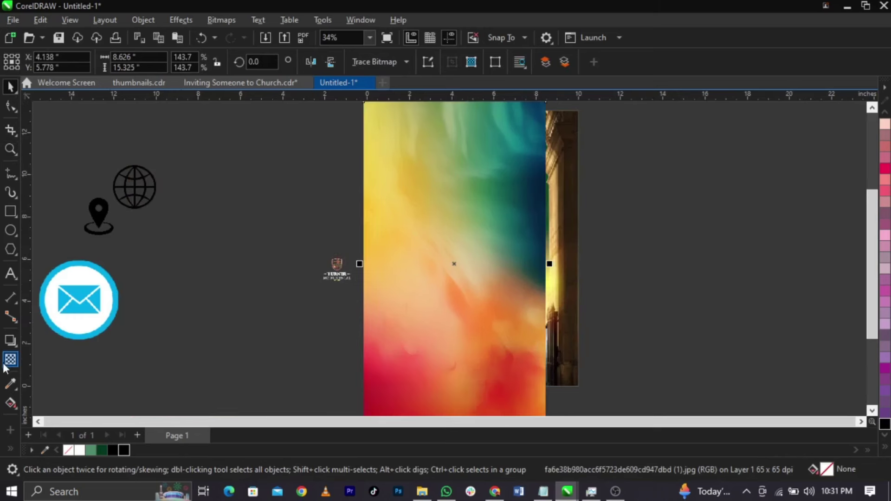
- Set the multicoloured gradient image's merge mode to Screen
left_click(8, 361)
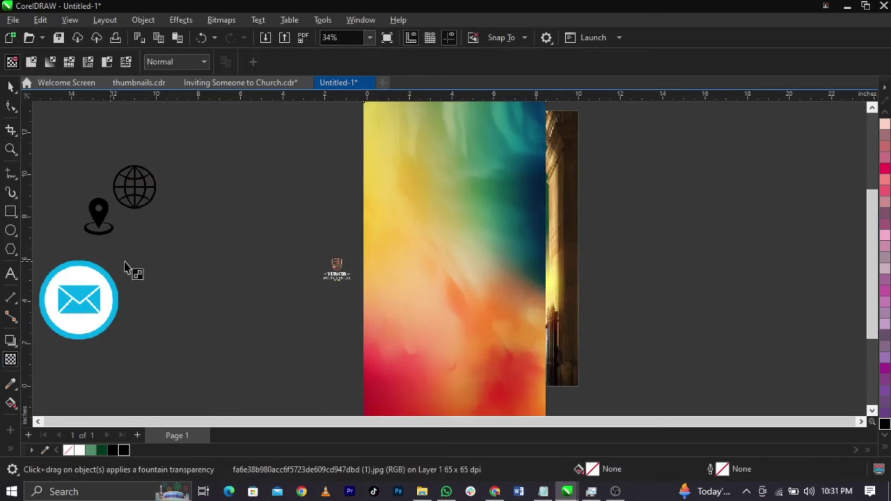
left_click(175, 62)
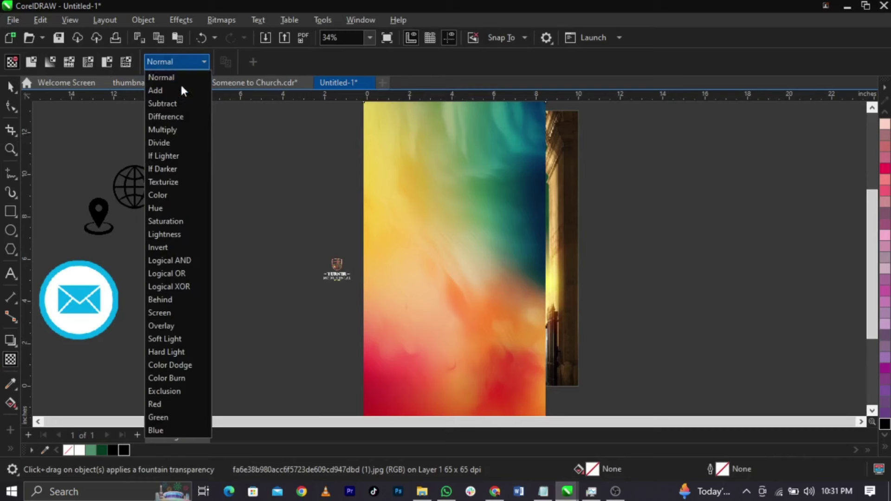
left_click(188, 310)
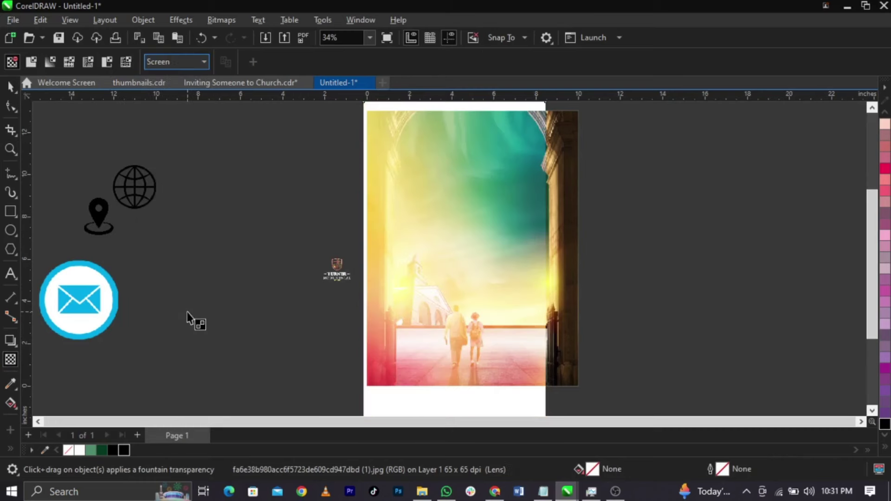
- Set the multicoloured gradient image's merge mode to Soft Light and transfer it into the flyer's PowerClip contents
left_click(175, 60)
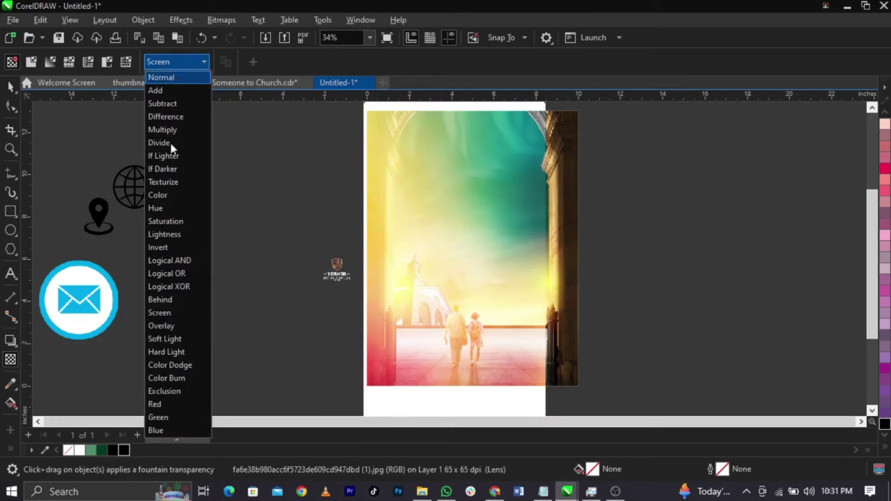
left_click(165, 339)
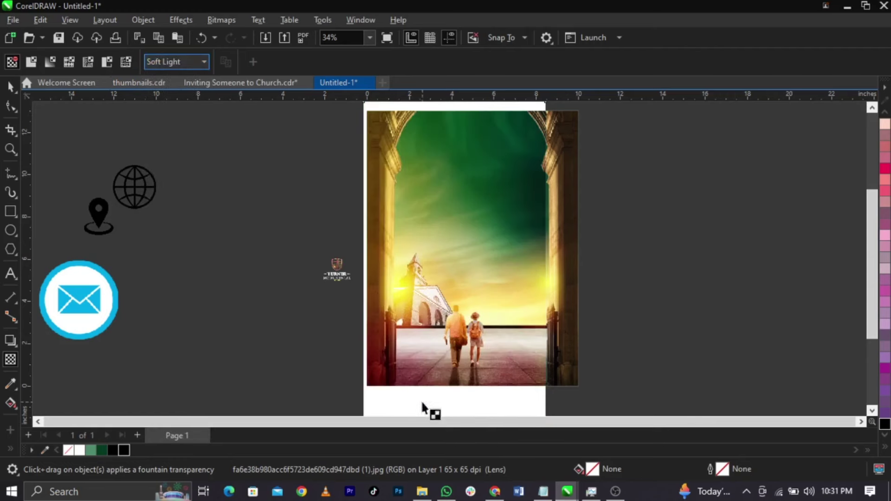
key("space")
scroll(471, 322, "down", 1)
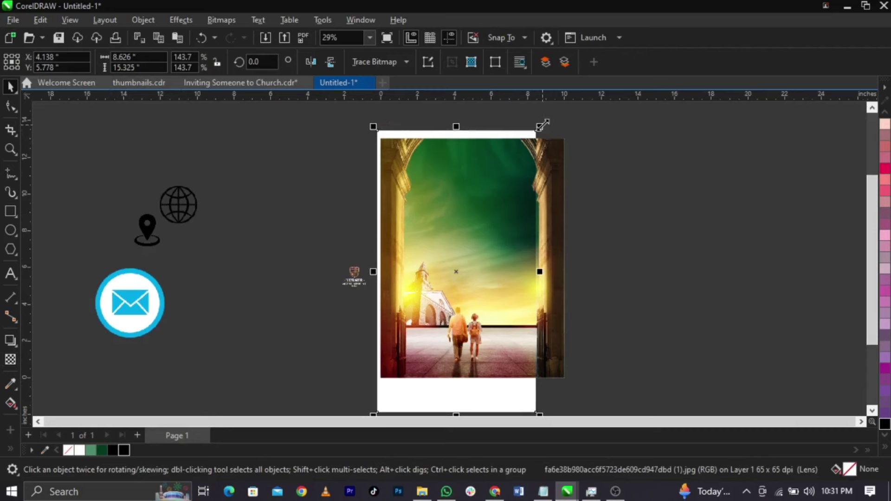
right_click(535, 189)
left_click(590, 98)
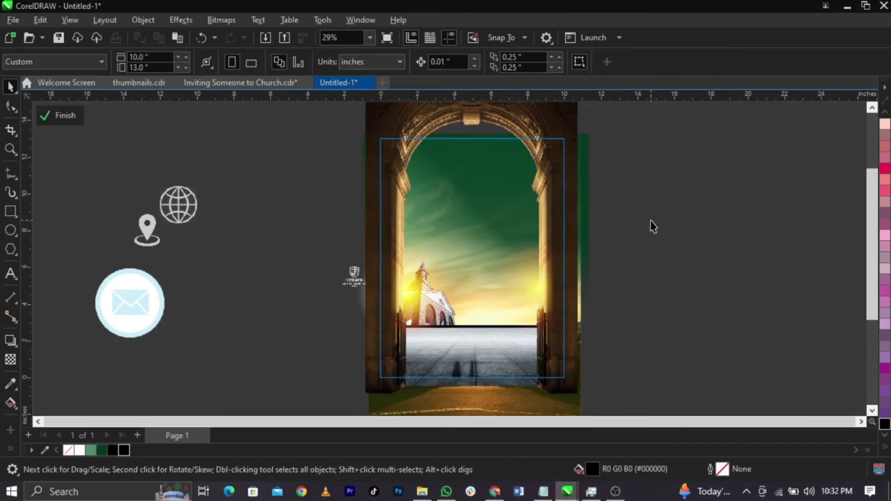
left_click(545, 314)
scroll(546, 315, "down", 2)
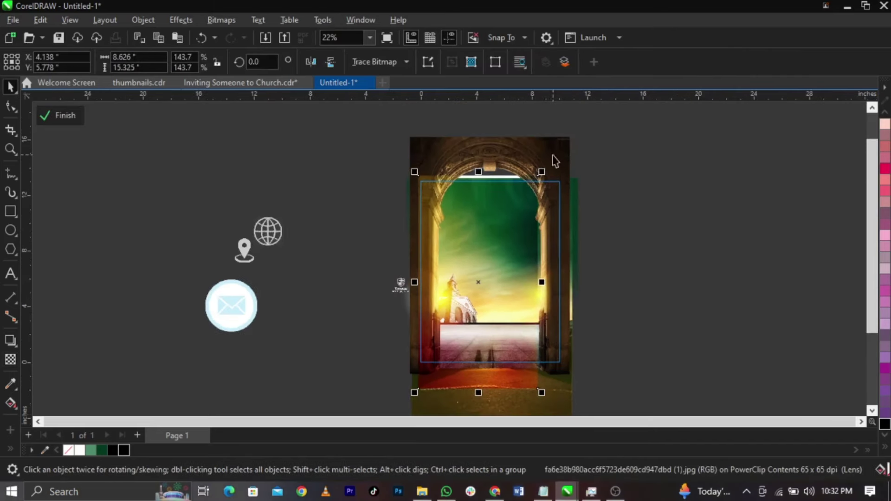
- Enlarge the gradient image to about 11.5 × 20.5 inches so it covers the flyer frame, and finish editing the PowerClip
left_click_drag(542, 172, 612, 114)
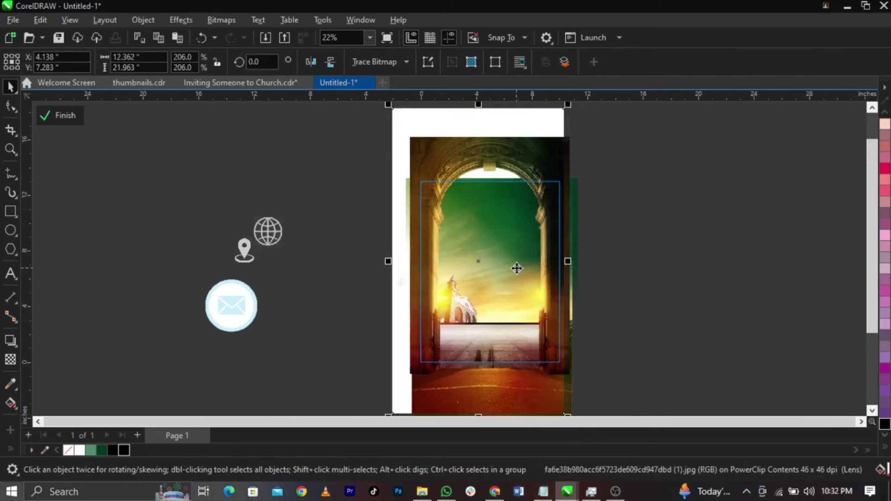
left_click_drag(516, 268, 496, 247)
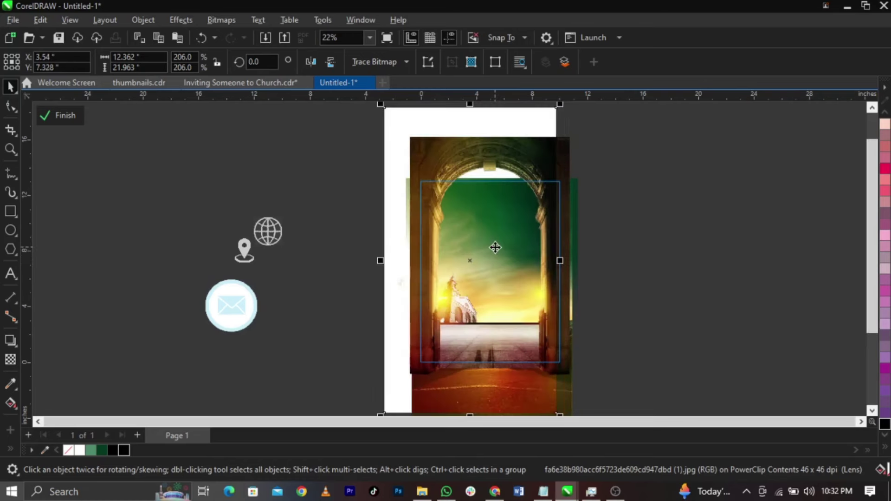
left_click_drag(381, 105, 392, 123)
left_click_drag(512, 407, 517, 385)
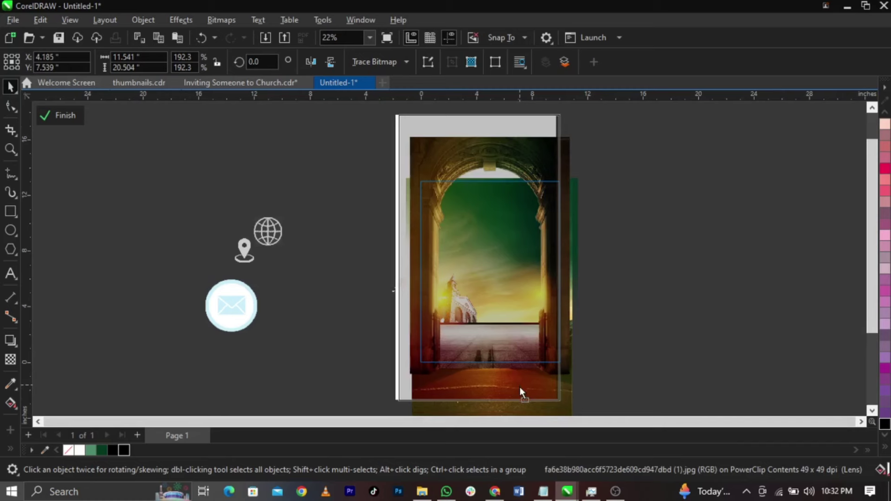
left_click(520, 387)
left_click(634, 363, "ctrl")
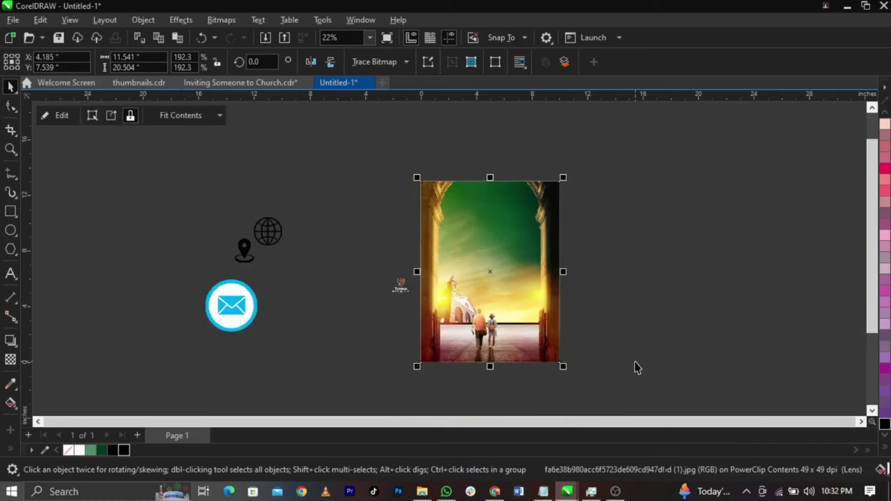
left_click(634, 362)
- Cut the walking couple objects and paste them into the flyer's PowerClip contents above the gradient overlay
left_click_drag(424, 397, 538, 271)
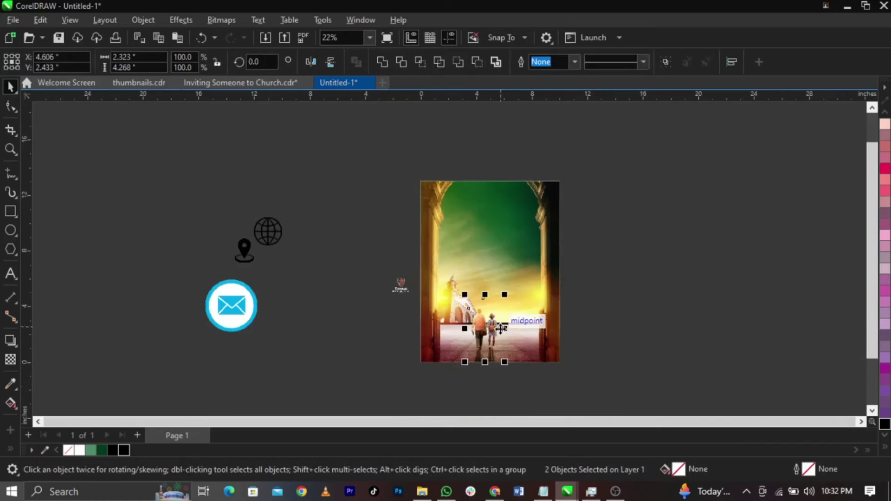
scroll(500, 329, "up", 2)
scroll(500, 331, "up", 1)
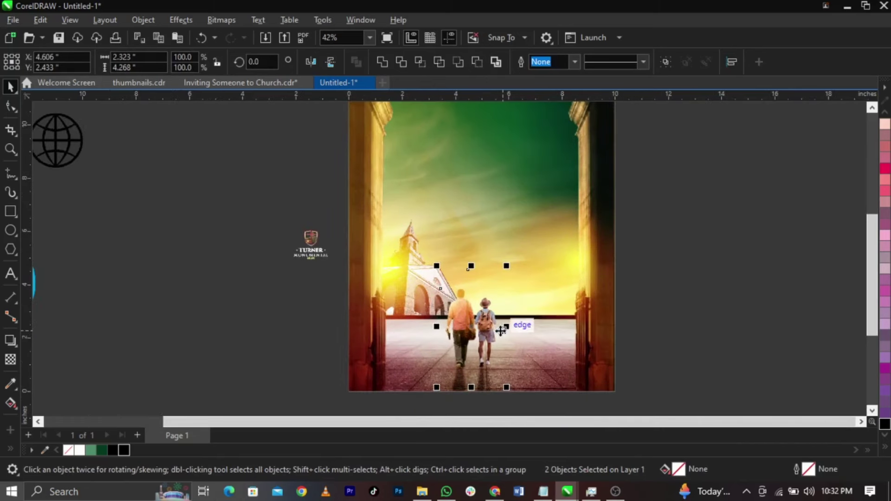
key("ctrl+x")
left_click(519, 328, "ctrl")
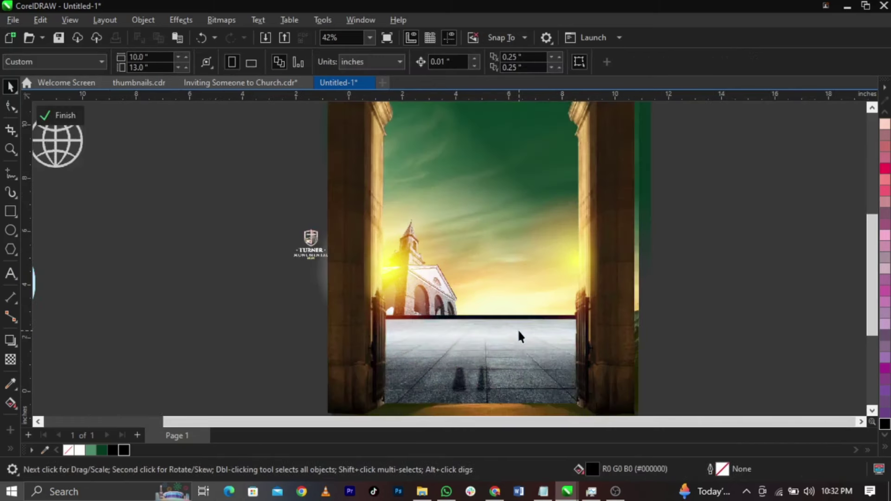
key("ctrl+v")
key("ctrl+v")
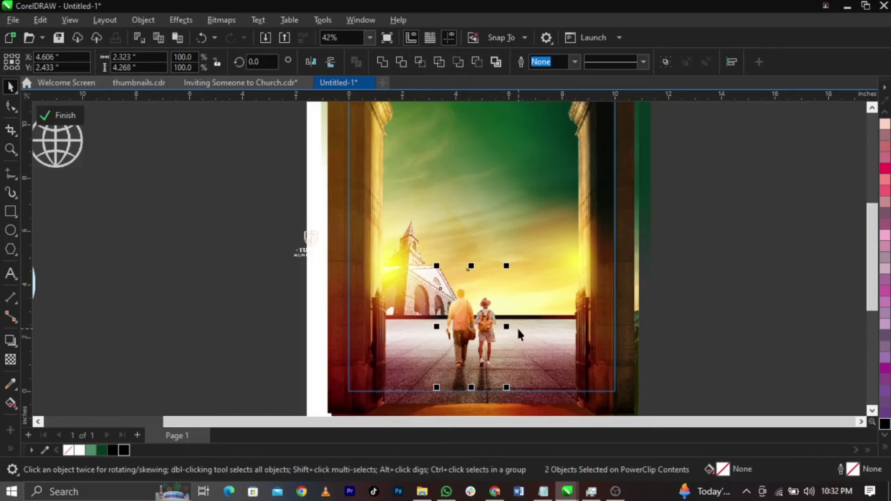
- Try shifting the gradient overlay toward the right pillar inside the PowerClip, and undo the move
scroll(497, 395, "down", 1)
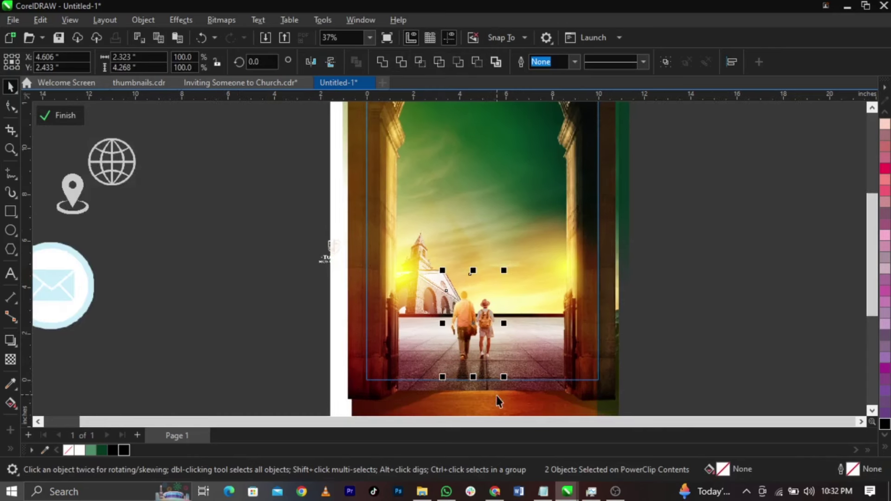
left_click(494, 406)
left_click_drag(493, 406, 545, 399)
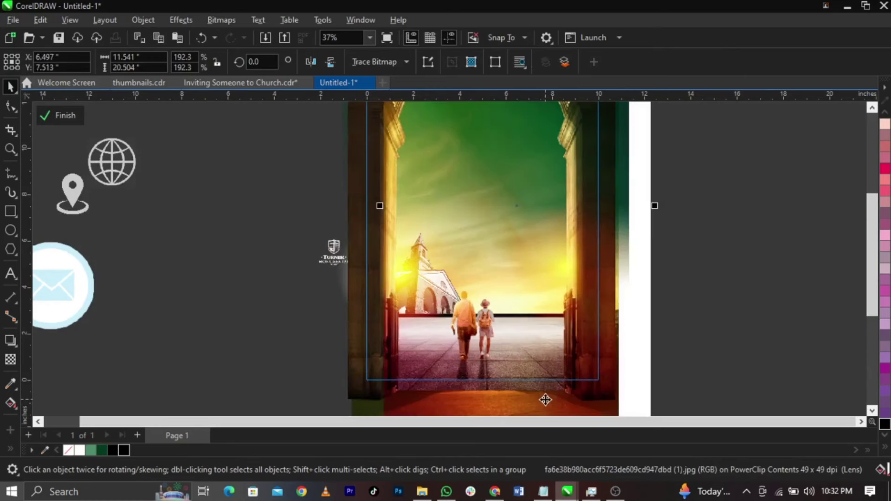
key("ctrl+z")
- Finish editing the PowerClip and move the logo into the upper sky, centred horizontally on the flyer
left_click(61, 115)
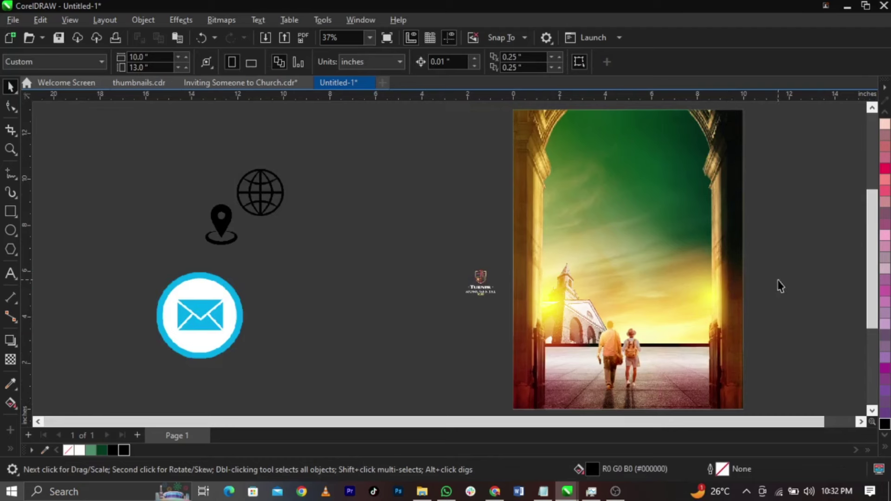
left_click_drag(479, 278, 619, 139)
left_click(664, 206)
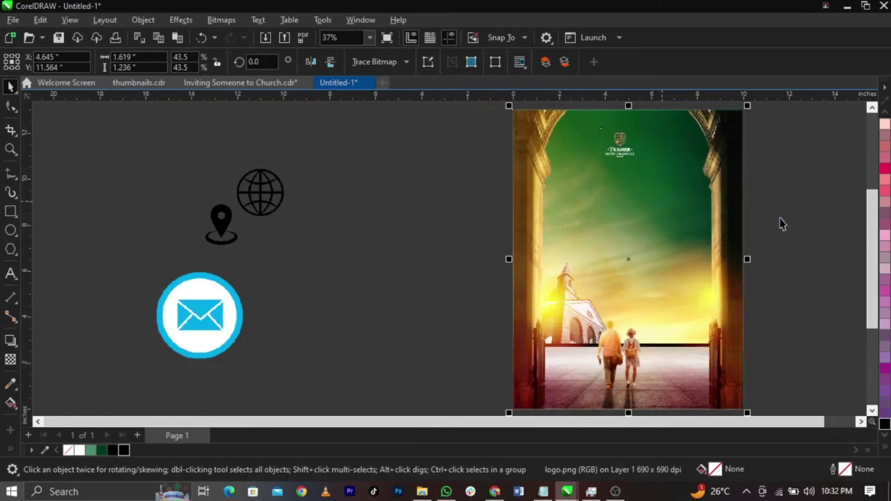
key("z")
left_click_drag(492, 112, 718, 208)
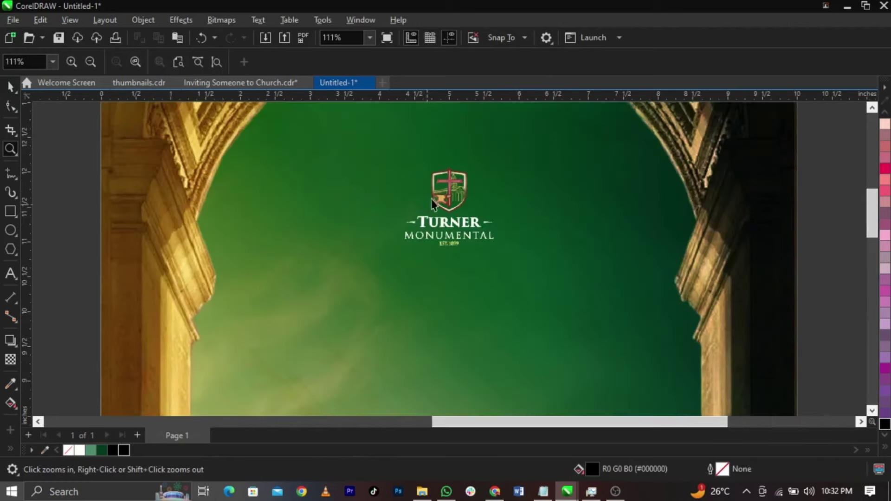
- Enlarge the logo to about 1.74 × 1.33 inches and raise it slightly toward the flyer's top edge
key("space")
left_click_drag(510, 250, 519, 257)
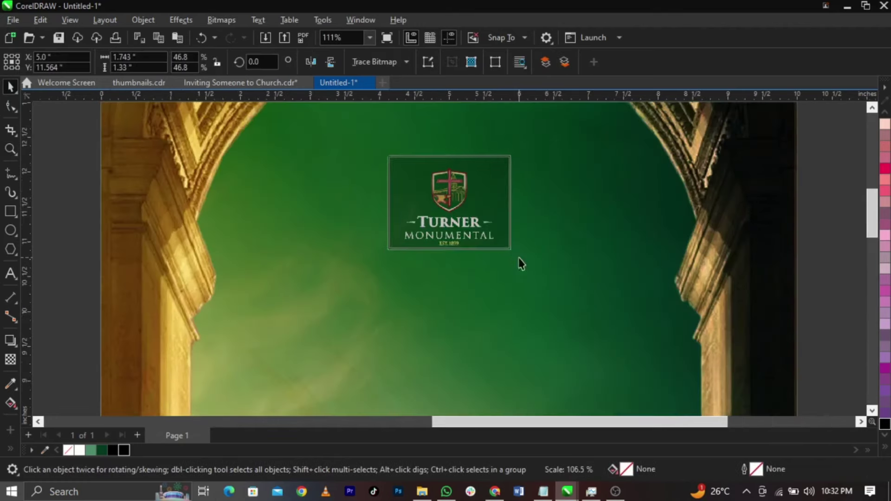
scroll(524, 223, "down", 1)
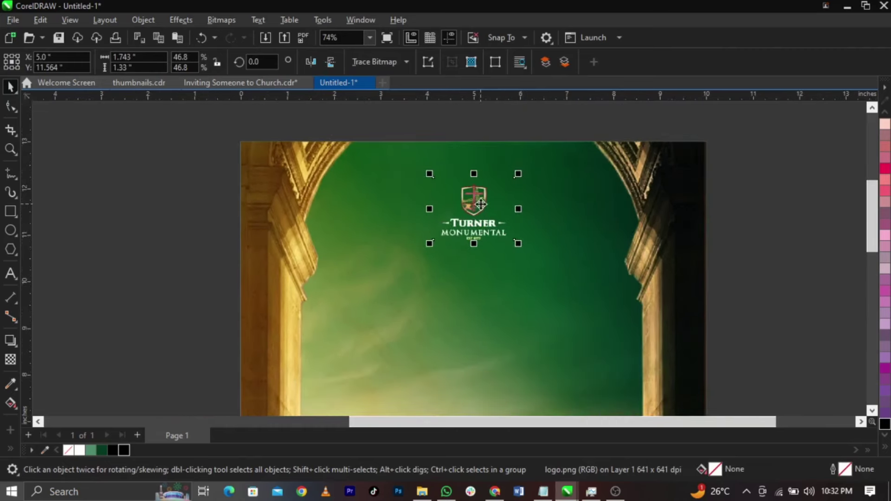
left_click_drag(481, 204, 481, 194)
left_click(737, 252)
key("F4")
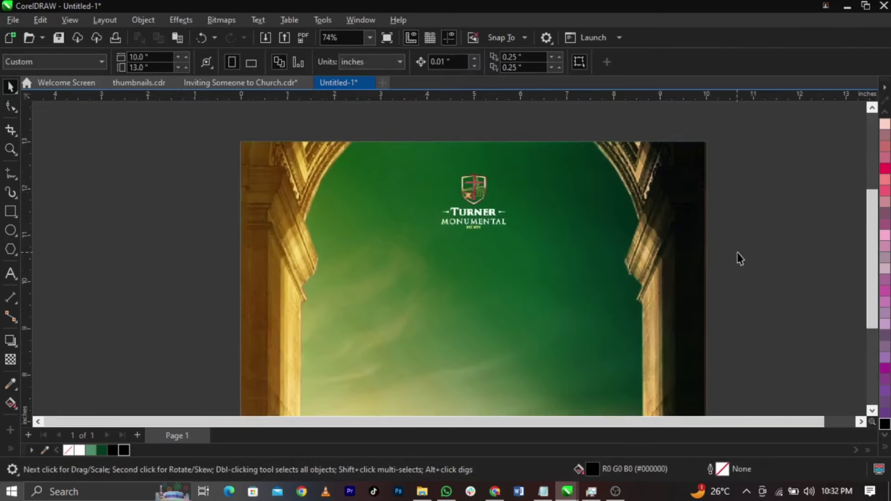
- Reopen the PowerClip contents and shift the gradient overlay to about X 4.61, Y 7.87 inches
double_click(636, 206)
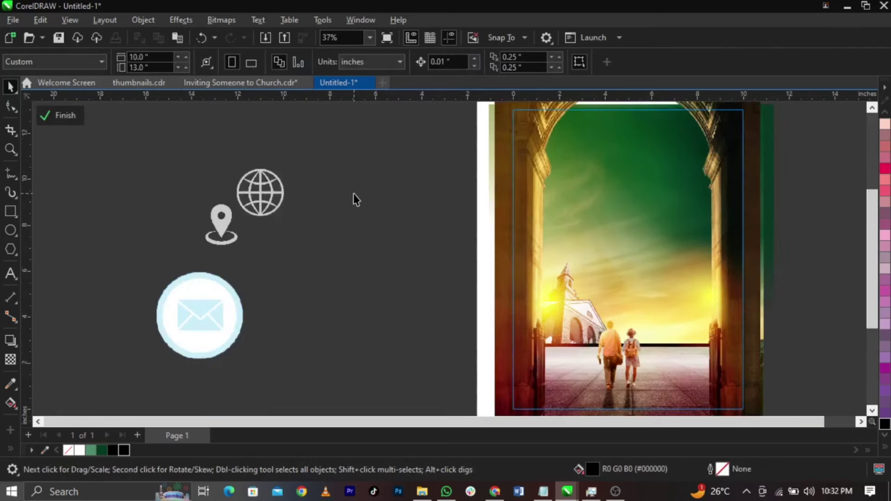
scroll(353, 194, "down", 1)
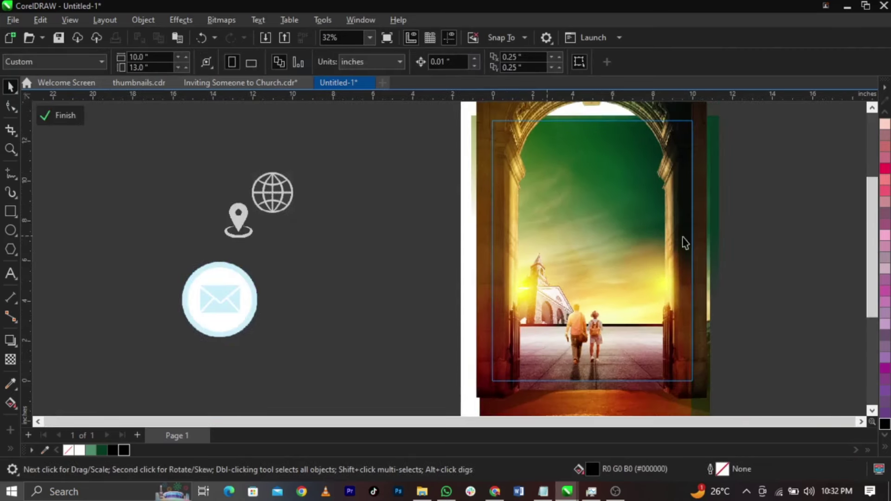
left_click(605, 407)
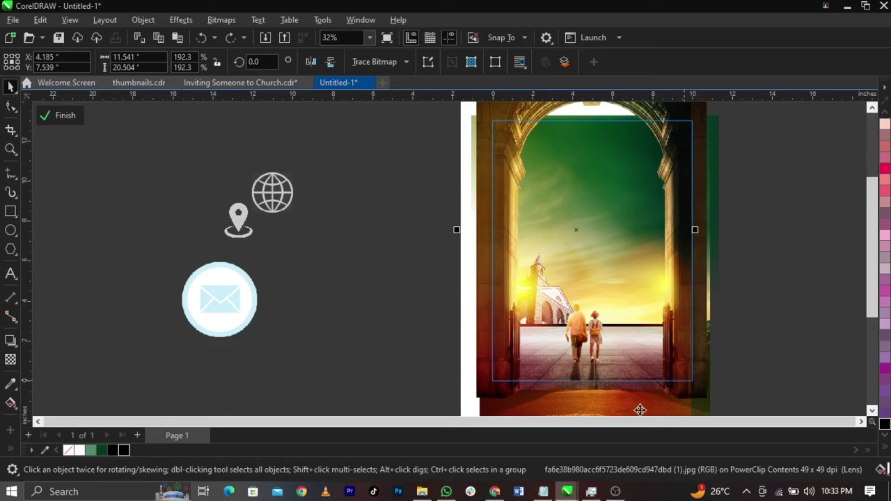
left_click_drag(630, 408, 637, 385)
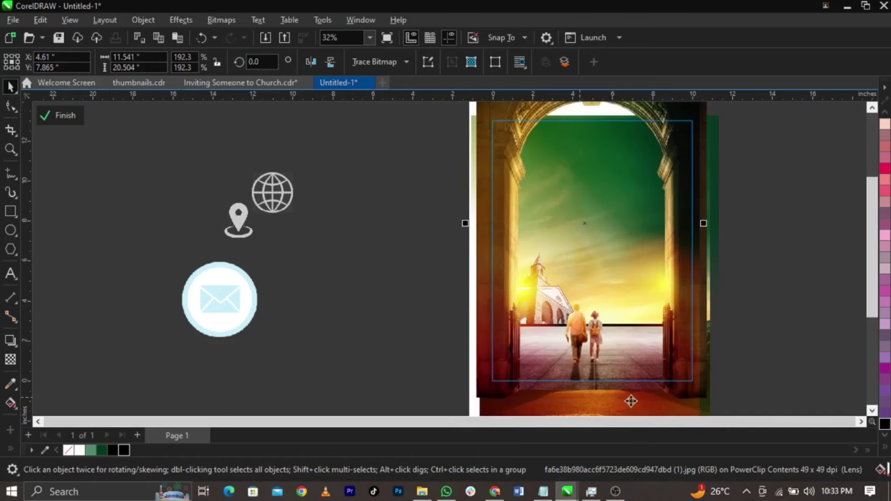
left_click(747, 351)
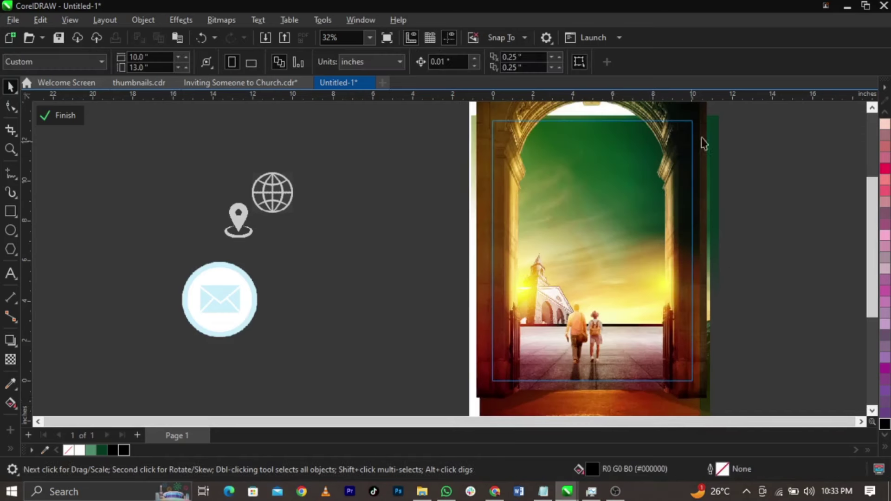
- Place a copy of the right pillar's glow, narrowed to about 1.9 inches, higher on its inner edge and finish editing the PowerClip
left_click(642, 303)
left_click(797, 361)
left_click_drag(810, 368, 803, 185)
double_click(733, 302)
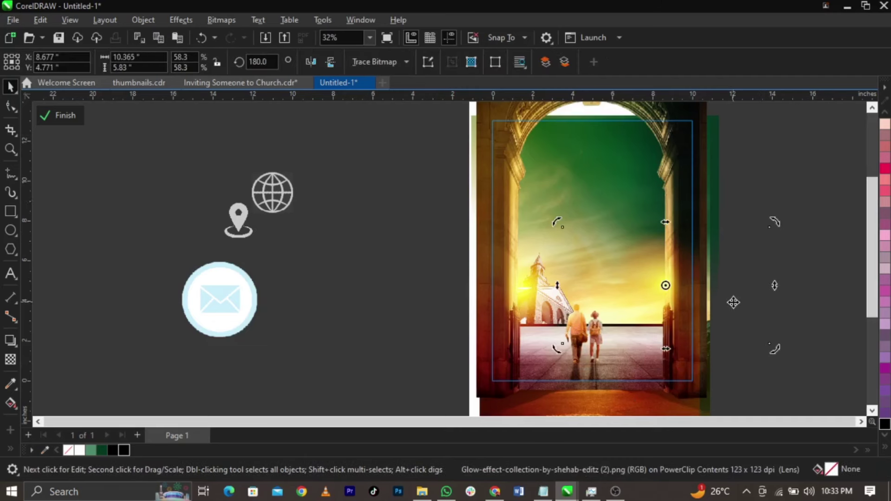
left_click_drag(734, 302, 686, 227)
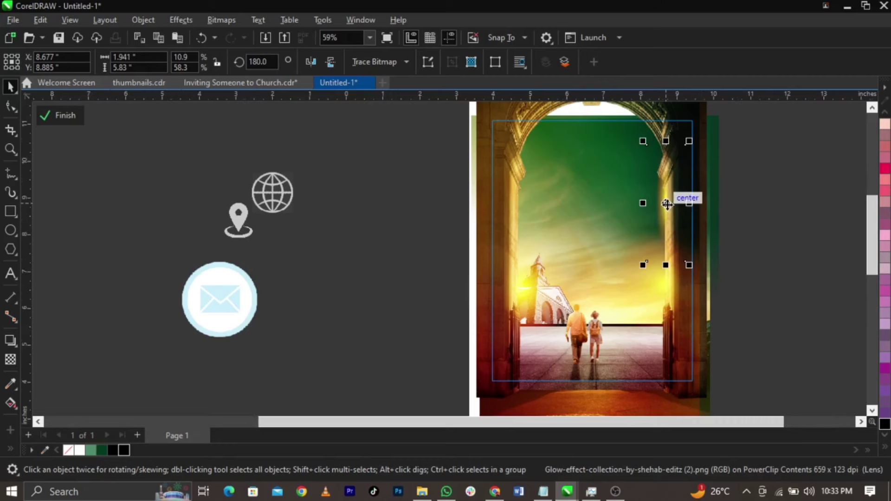
scroll(667, 204, "up", 1)
left_click_drag(670, 213, 674, 231)
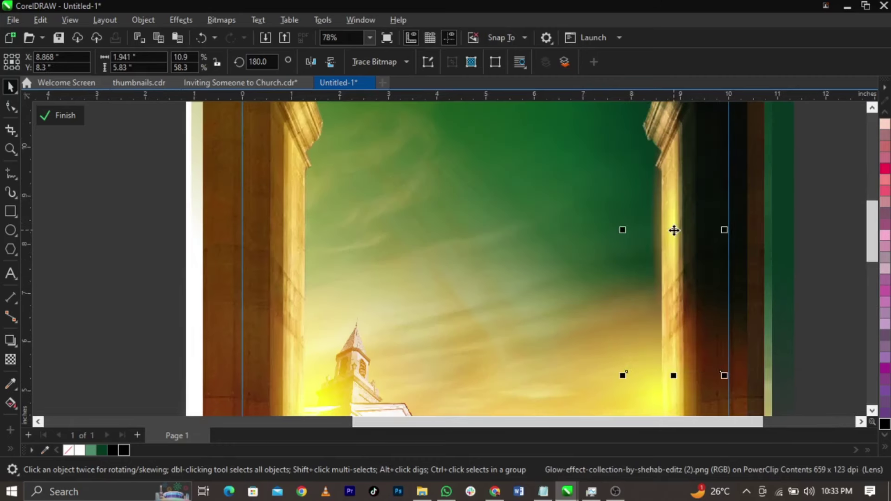
left_click(60, 115)
left_click(138, 214)
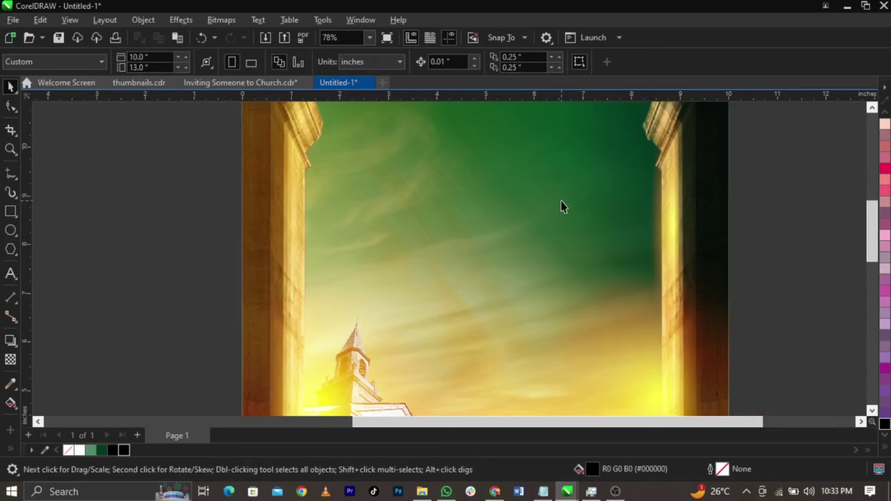
key("F4")
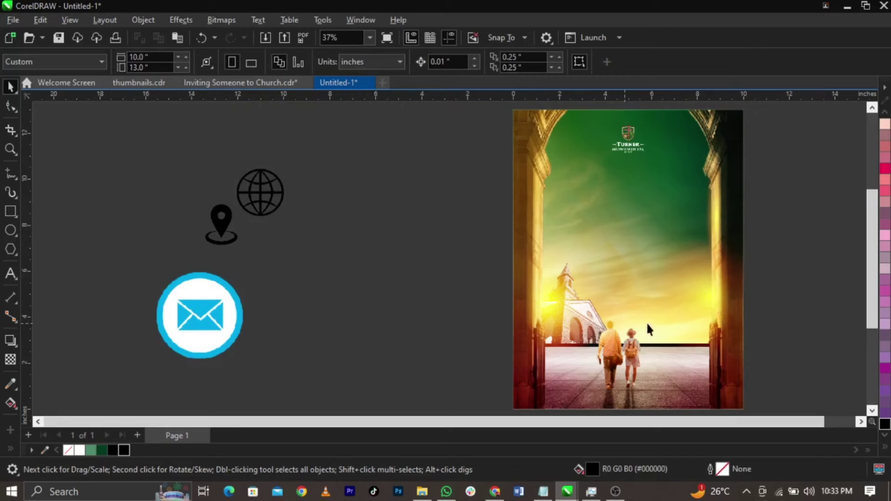
- Narrow the right pillar's lower glow to about 5.3 inches, shift it slightly onto the pillar, and finish editing the PowerClip
double_click(719, 319)
left_click(719, 300)
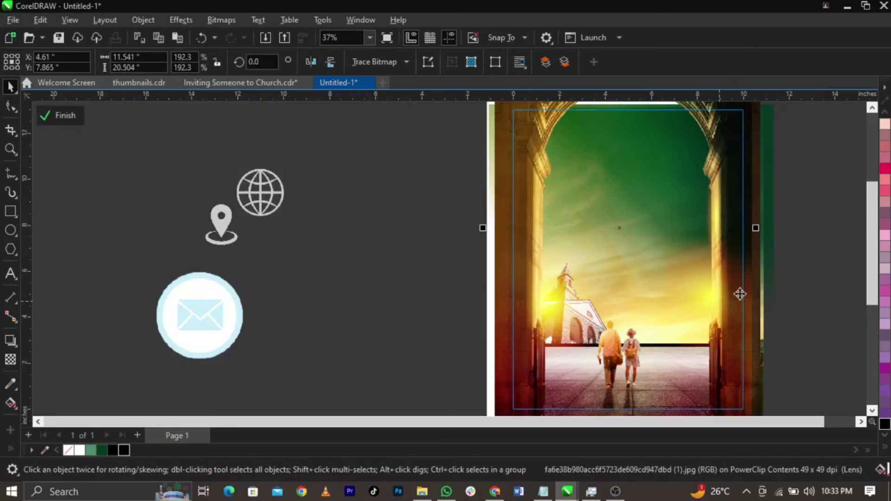
left_click(764, 305)
left_click_drag(836, 299, 776, 308)
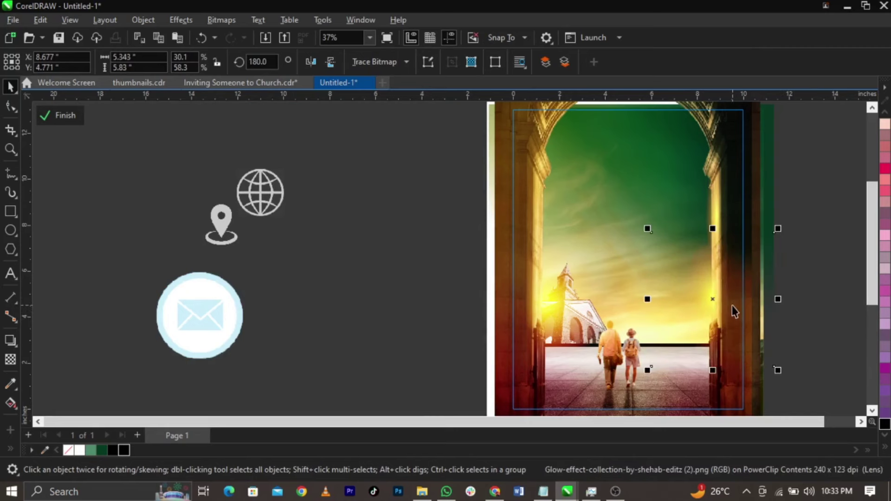
scroll(718, 302, "up", 1)
left_click_drag(707, 300, 717, 302)
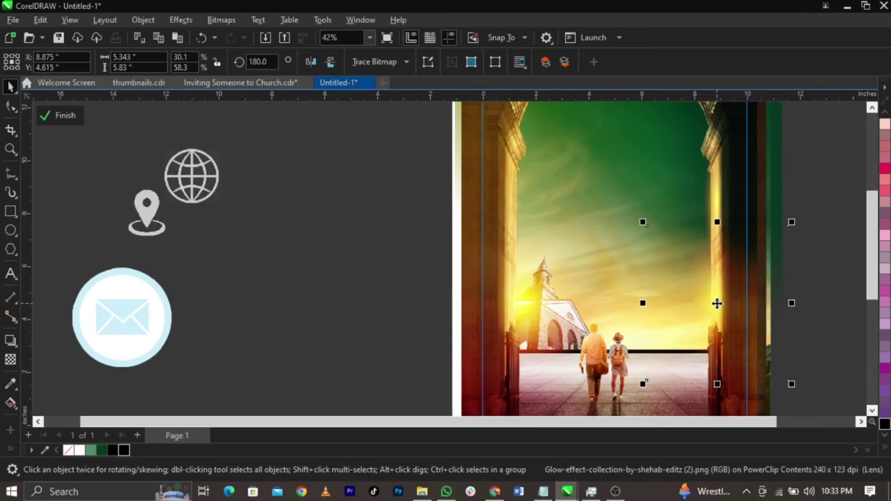
left_click(829, 325, "ctrl")
left_click(829, 325)
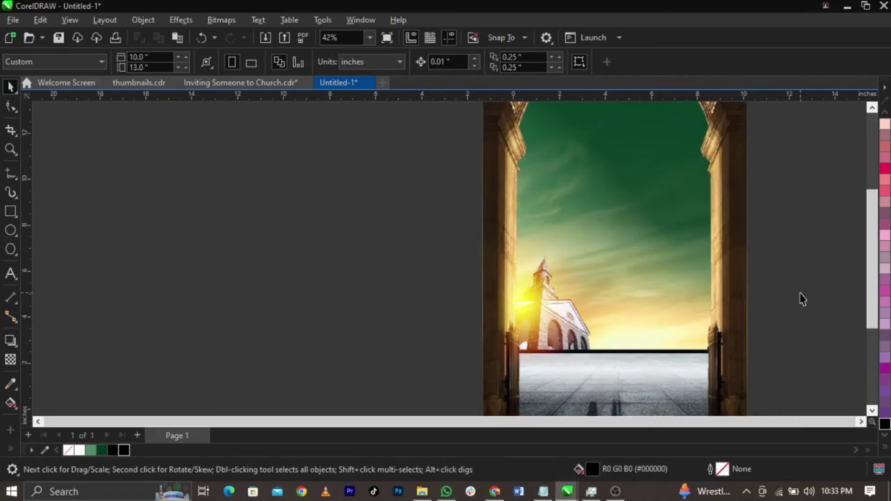
- Switch to Notepad, copy the flyer wording from "inviting you TO church" through the web address line, and return to CorelDRAW
key("F3")
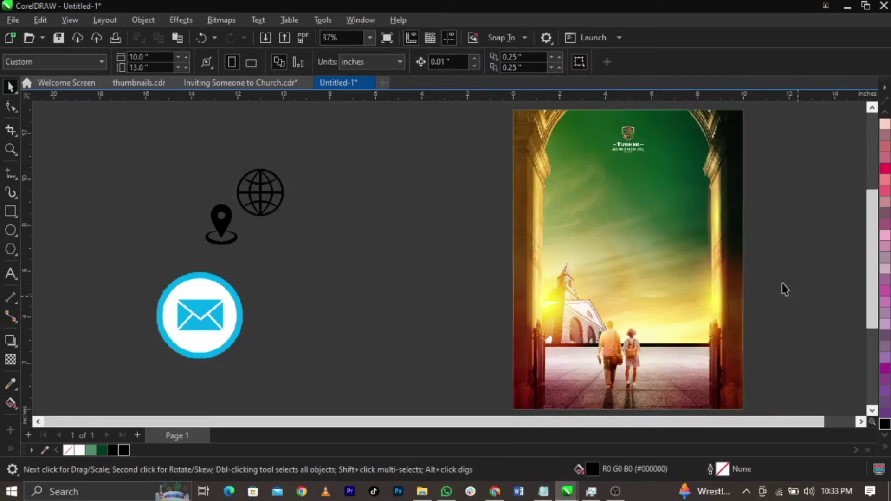
left_click(544, 491)
left_click(699, 134)
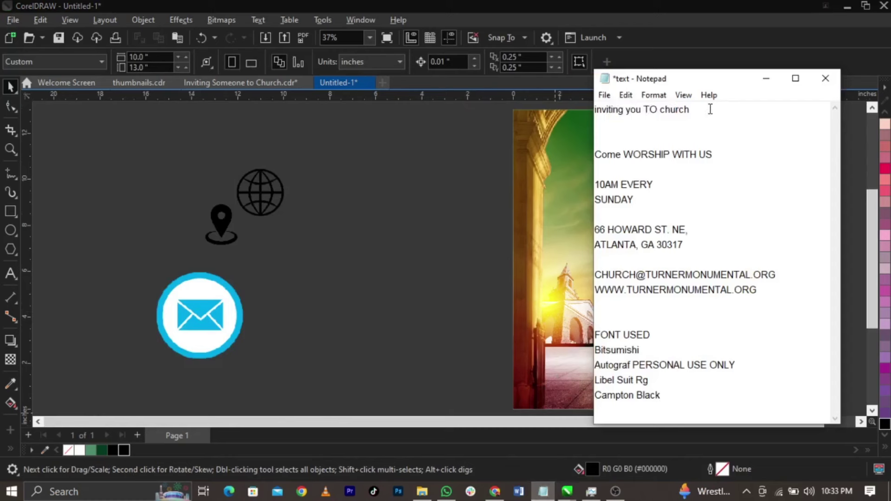
left_click_drag(710, 108, 543, 109)
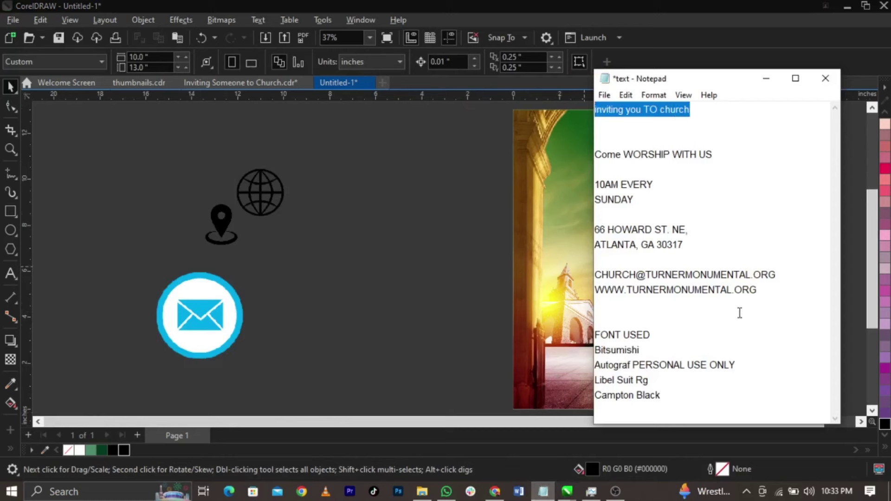
left_click_drag(740, 312, 533, 103)
left_click(459, 260)
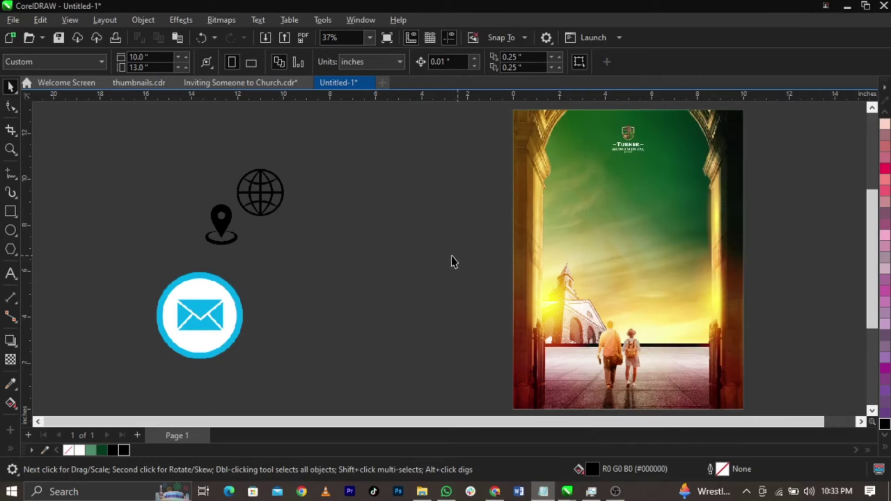
- Paste the copied wording as a text object on the empty area beside the flyer's right edge and fill it white
left_click(10, 273)
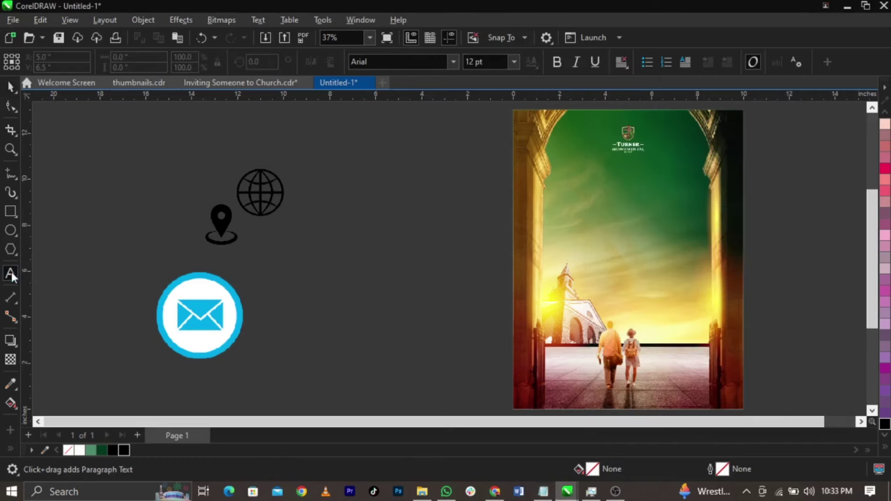
left_click(772, 217)
key("ctrl+v")
key("F2")
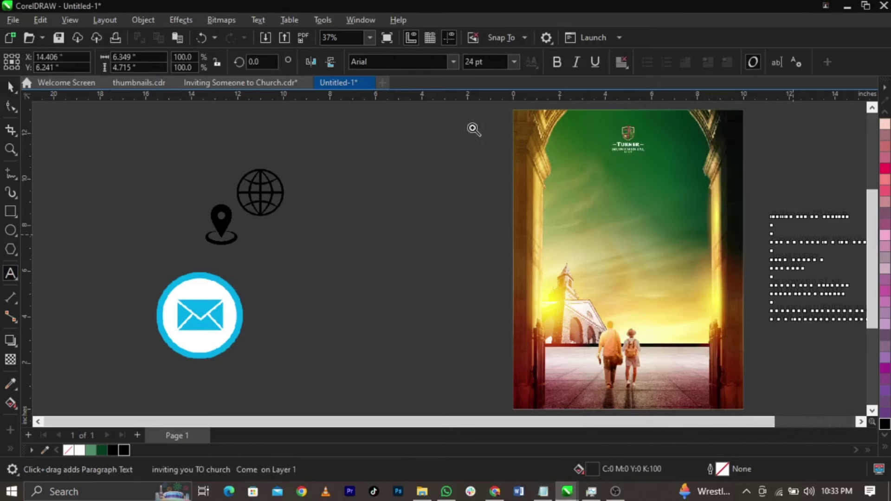
left_click_drag(473, 128, 882, 356)
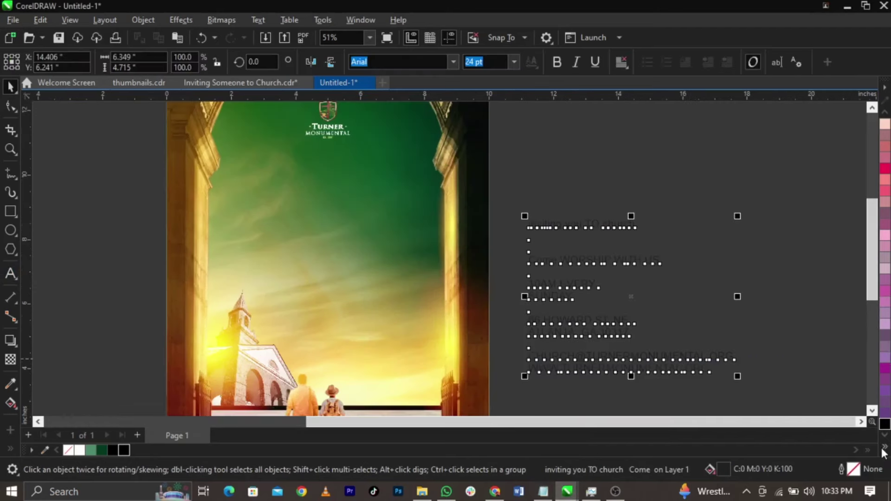
left_click(883, 448)
left_click(838, 233)
left_click(583, 199)
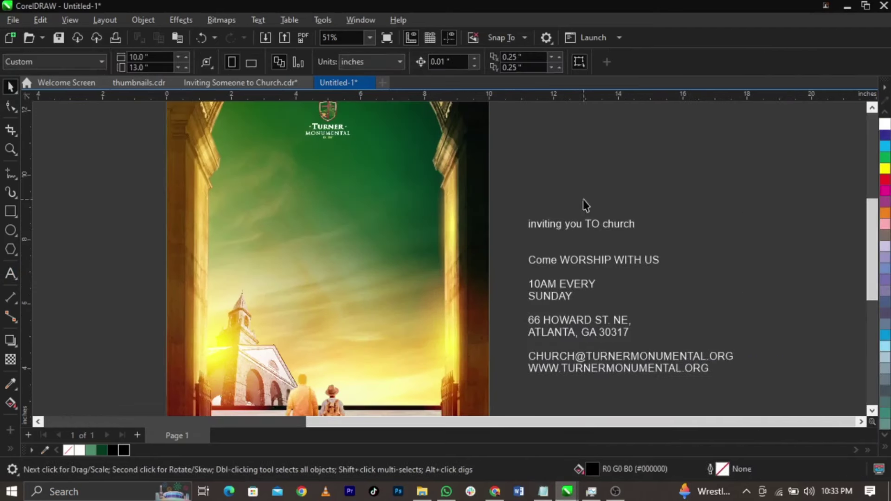
- Cut the "inviting you TO church" line from the text block and paste it as a separate text object below the logo
double_click(599, 225)
left_click_drag(636, 224, 463, 221)
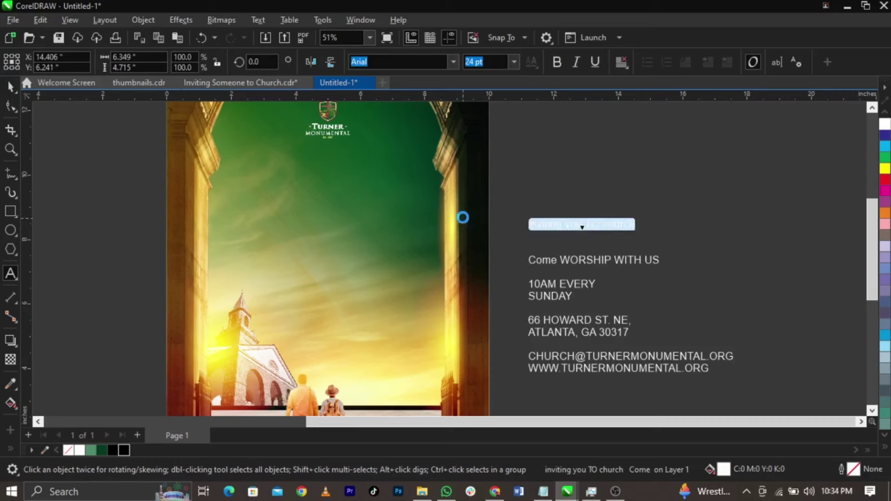
key("ctrl+x")
left_click(284, 171)
key("ctrl+v")
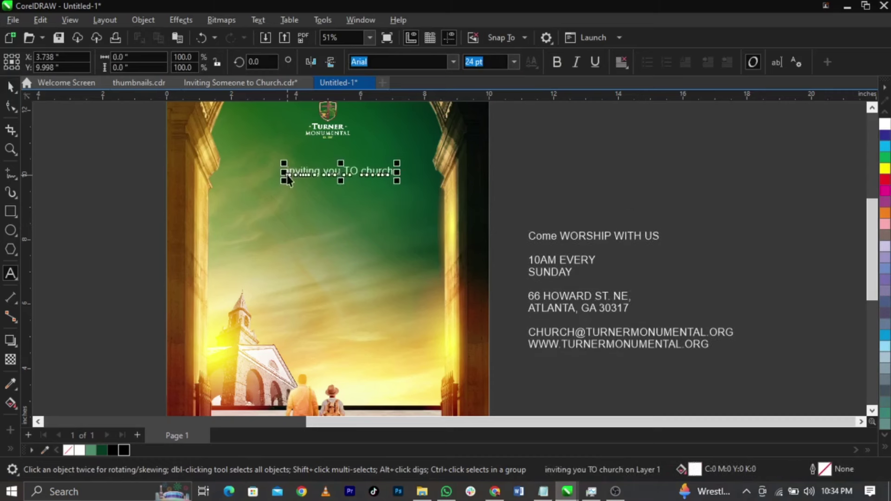
key("space")
- Copy the font name Bitsumishi from the Notepad font list and apply it to the "inviting you TO church" line
left_click(543, 490)
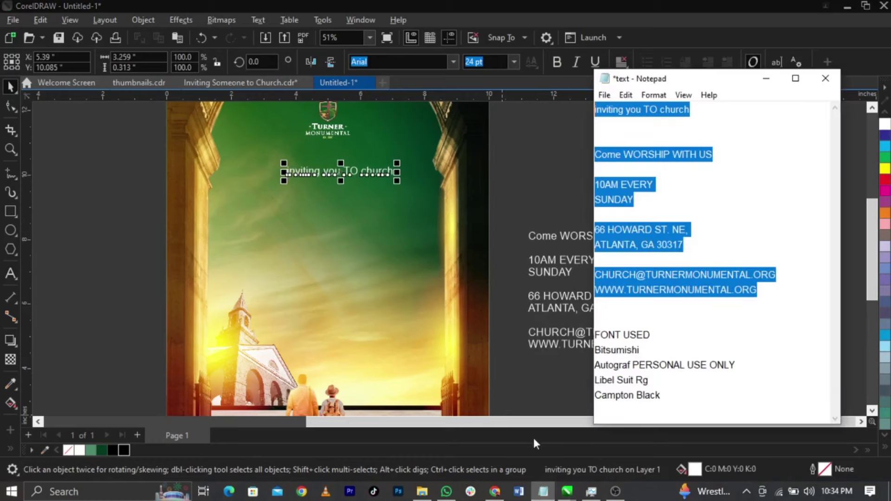
left_click(623, 355)
left_click_drag(663, 353, 584, 353)
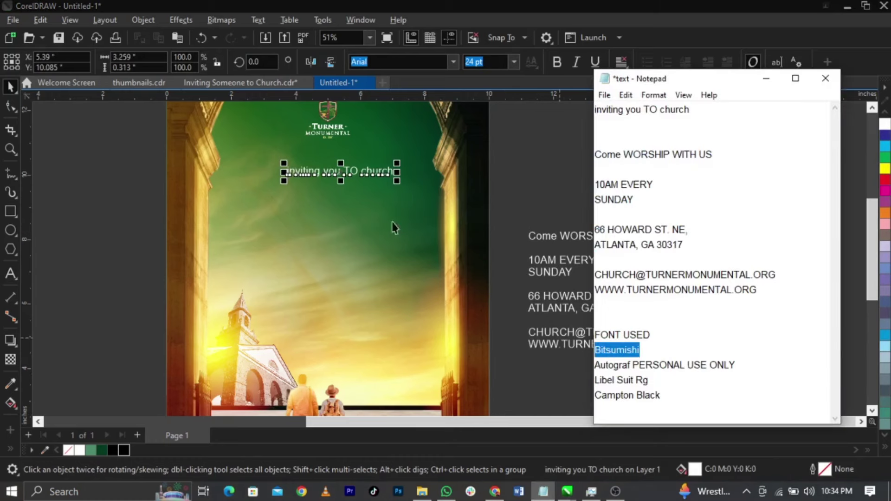
key("alt+Tab")
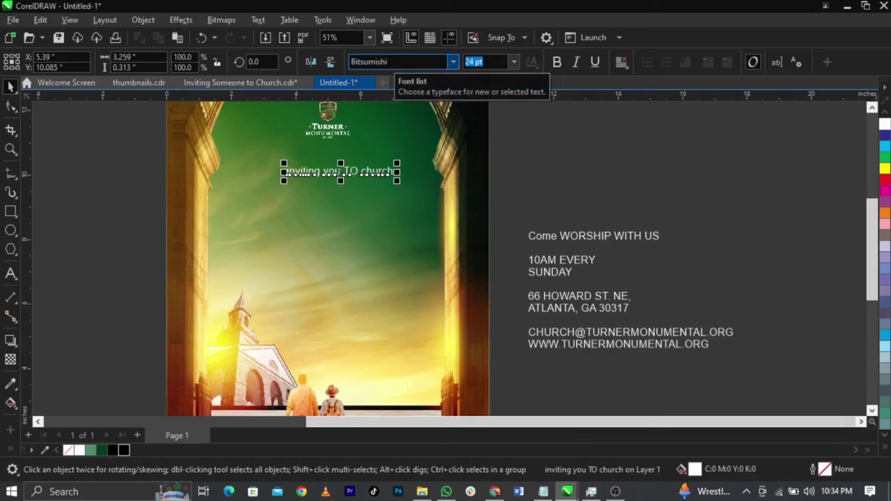
key("Return")
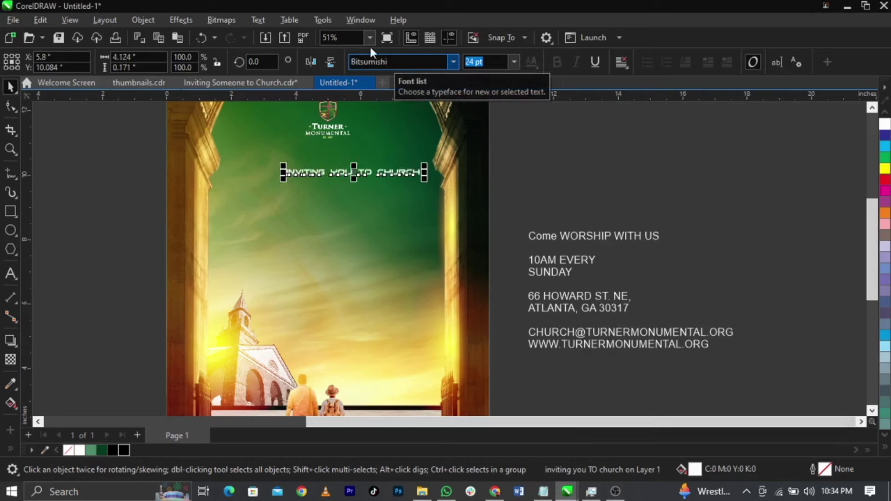
left_click(541, 155)
- Raise the "inviting you TO church" line closer to the logo, to about Y 10.35 inches, and center it horizontally on the flyer
scroll(335, 160, "up", 2)
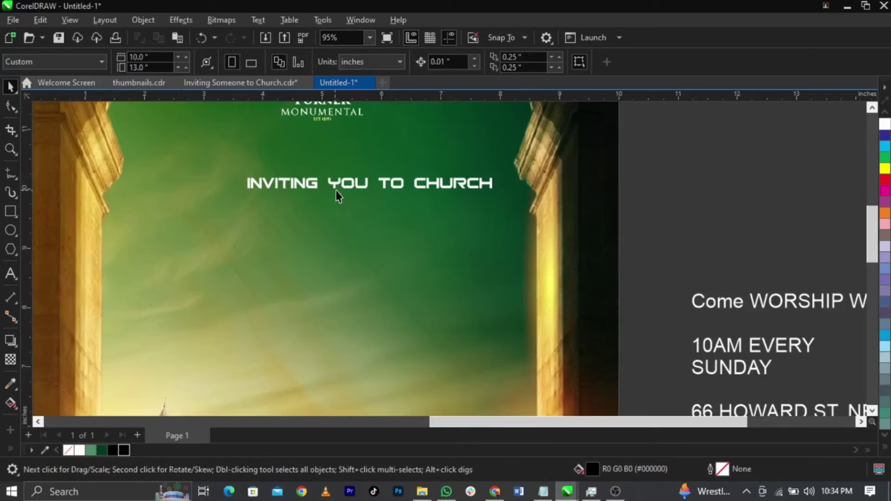
left_click(336, 190)
left_click_drag(353, 191, 311, 175)
key("c")
left_click(713, 214)
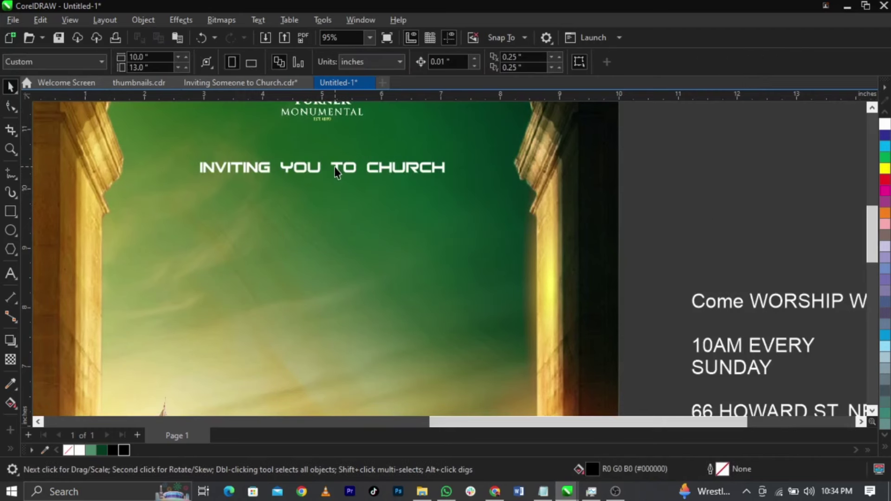
- Colour only the word "INVITING" in the heading yellow
double_click(335, 169)
double_click(235, 167)
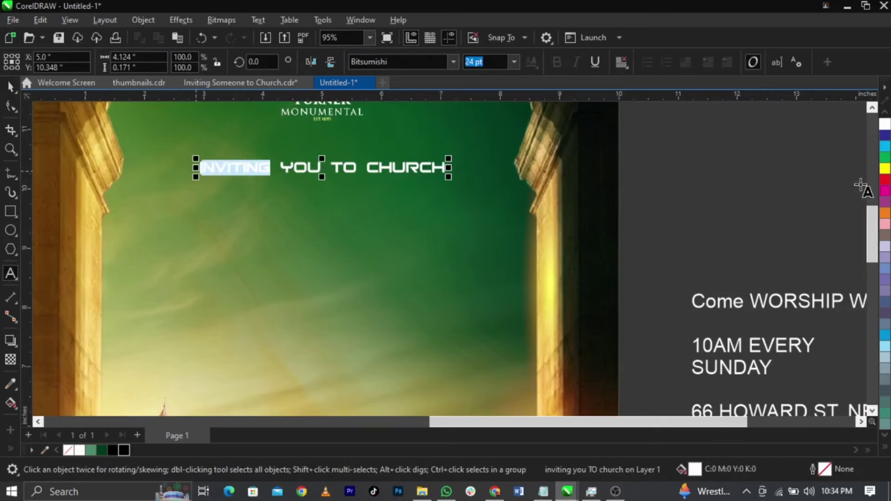
left_click(885, 168)
key("Escape")
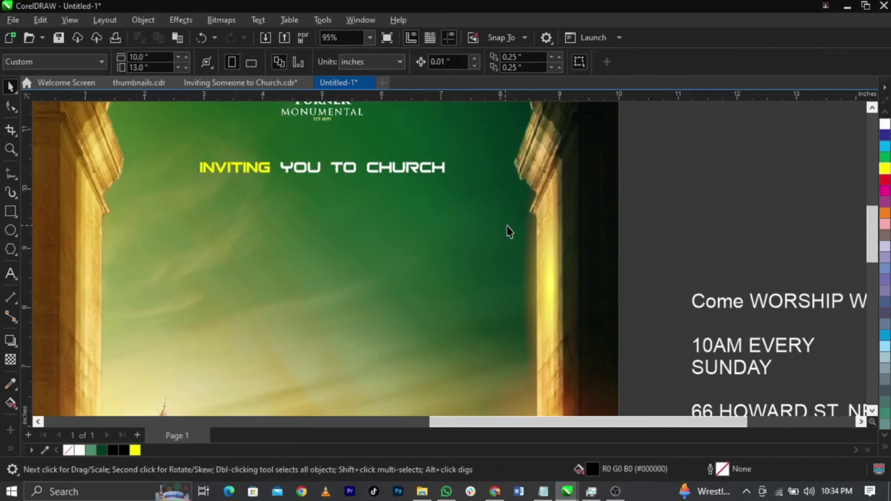
- Cut "Come WORSHIP WITH US" from the text block and paste it as a separate text object below the invitation heading
scroll(508, 227, "down", 2)
double_click(637, 284)
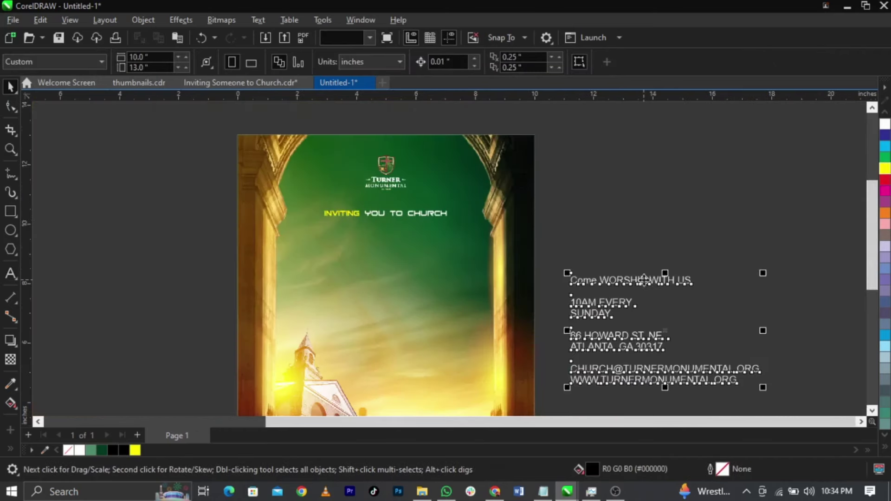
left_click_drag(693, 280, 543, 280)
key("Delete")
left_click(331, 248)
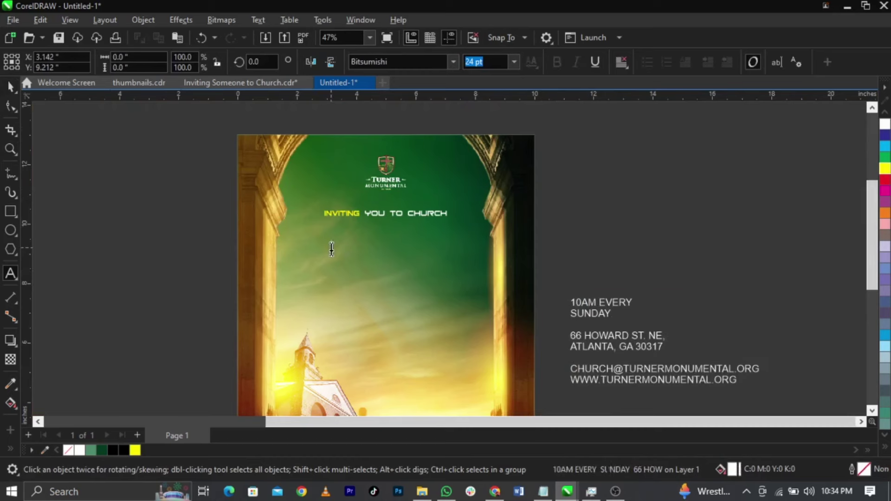
key("ctrl+v")
key("F2")
left_click_drag(185, 207, 551, 313)
key("space")
- Split "Come WORSHIP WITH US" into three lines, "Come", "WORSHIP" and "WITH US", and break them apart into separate text objects
double_click(412, 214)
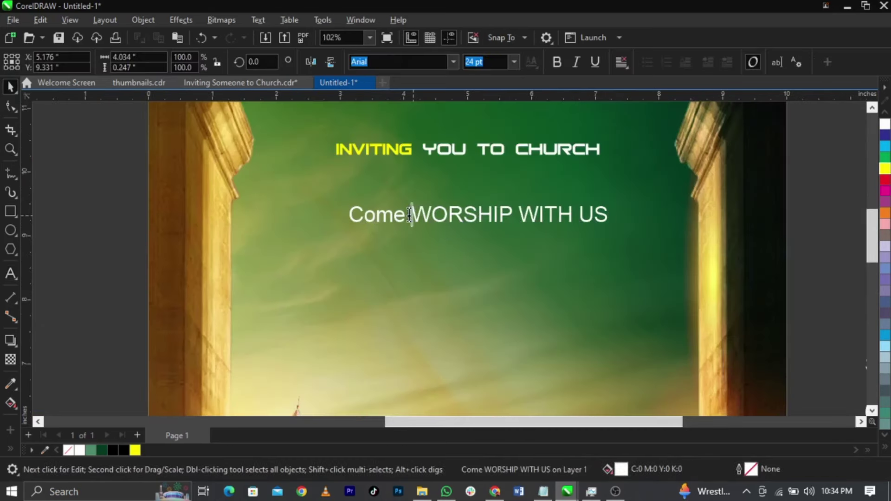
key("Return")
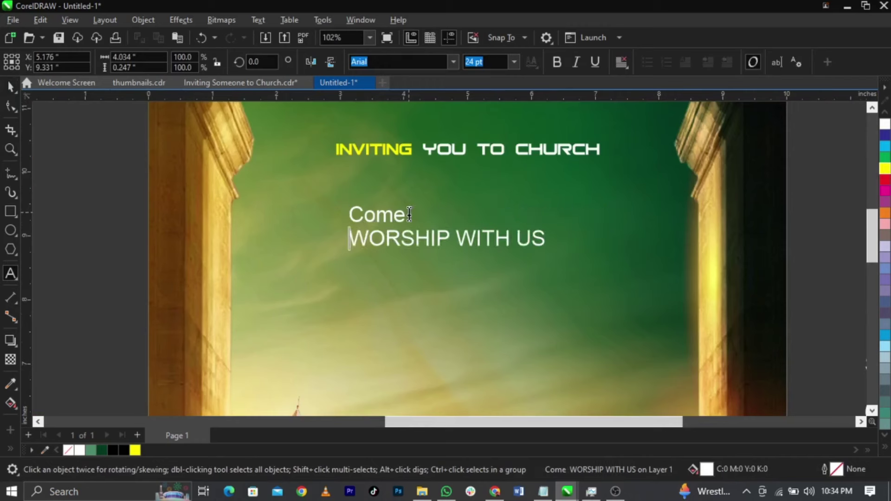
left_click(457, 238)
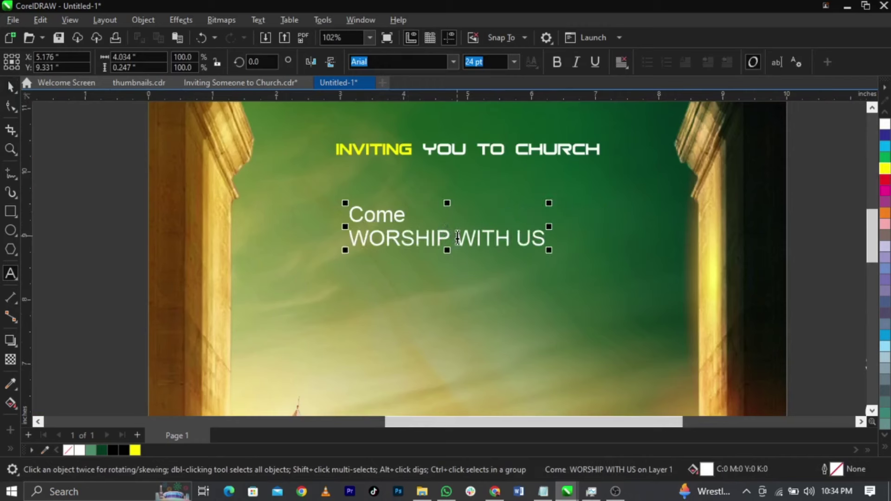
key("Return")
key("ctrl+space")
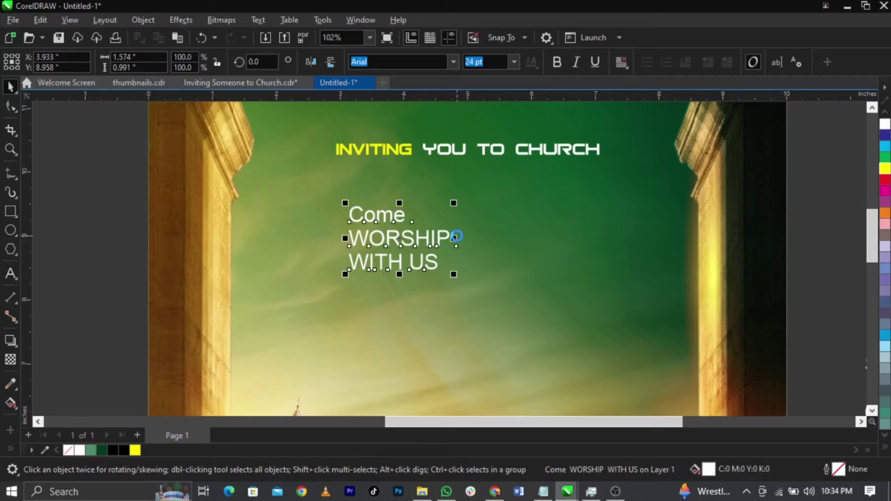
key("ctrl+k")
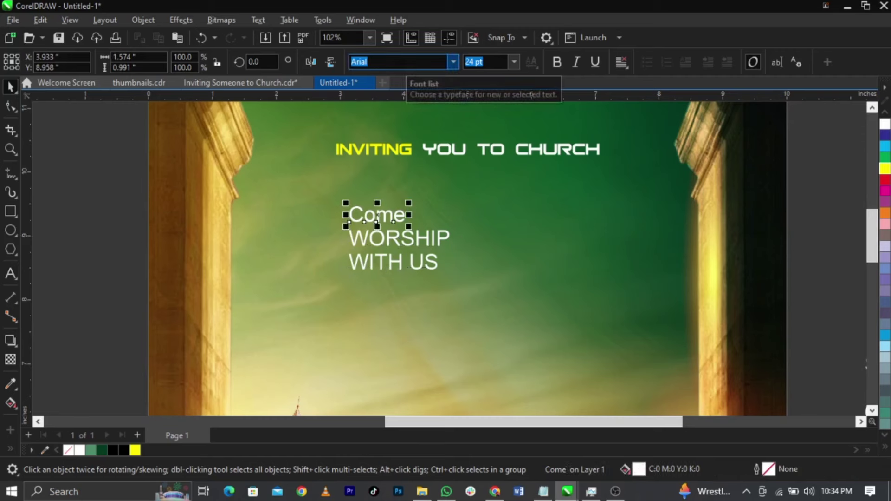
- Set "Come" in Autograf PERSONAL USE ONLY, enlarge it to about 52 pt, and center it horizontally on the flyer
scroll(404, 61, "down", 3)
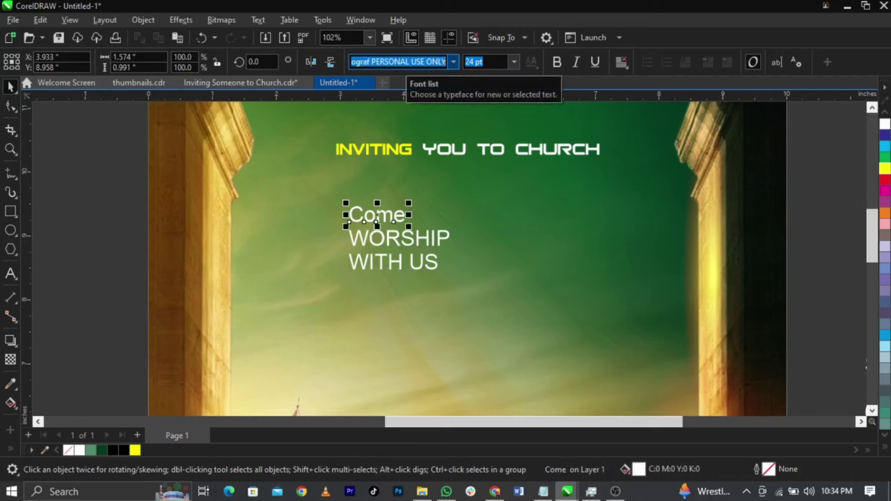
key("Return")
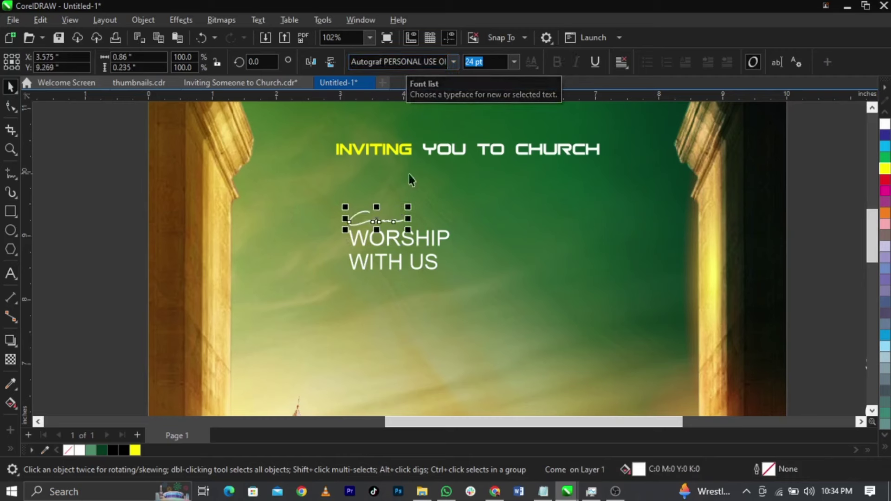
left_click_drag(409, 206, 478, 171)
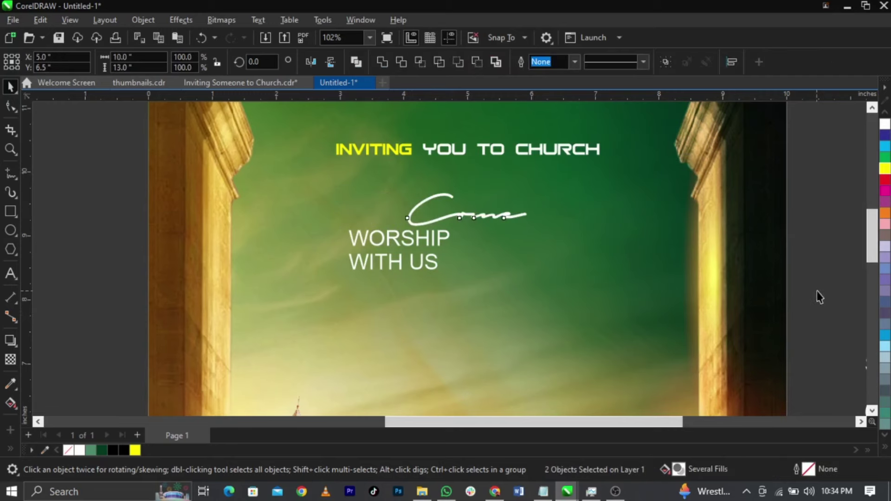
left_click(816, 298)
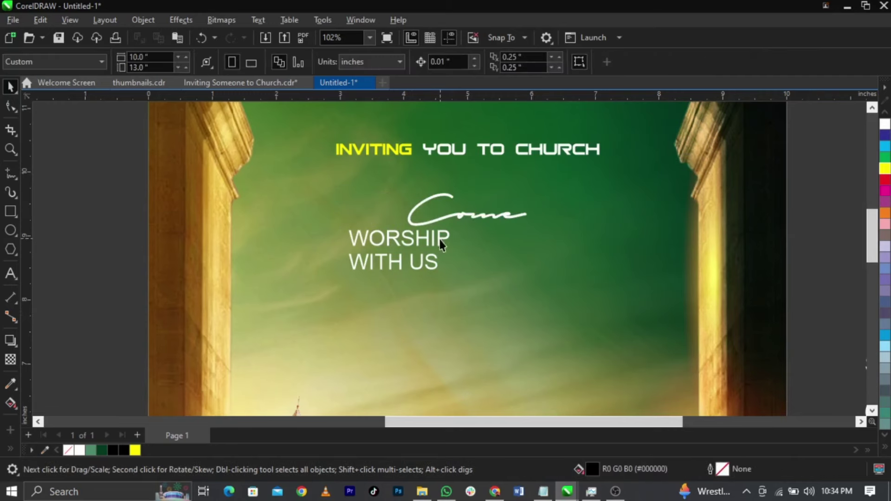
- Copy the font name Libel Suit Rg from the Notepad font list and apply it to the "WORSHIP" text
left_click(439, 239)
key("alt+Tab")
left_click_drag(658, 377, 556, 370)
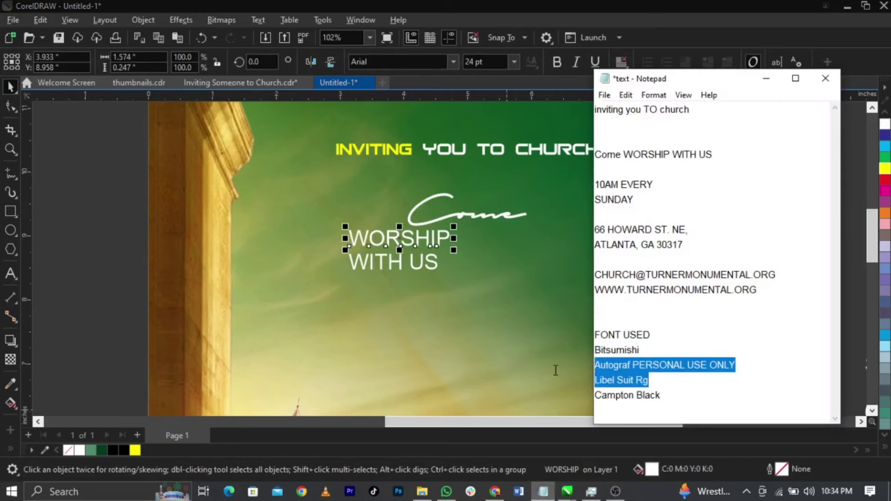
left_click_drag(649, 380, 581, 381)
key("ctrl+c")
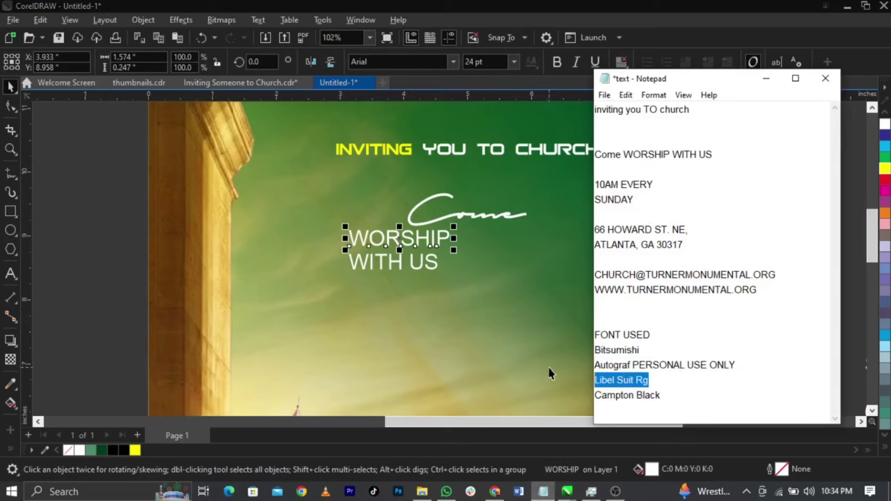
left_click(444, 243)
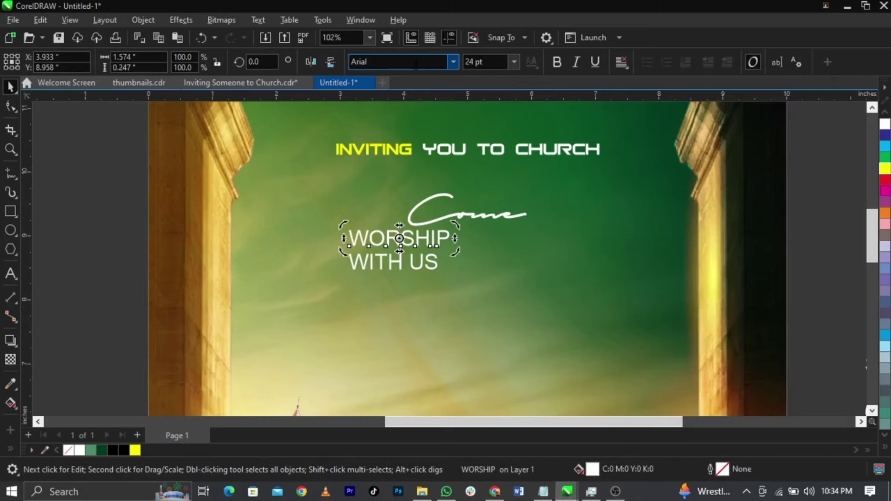
key("ctrl+v")
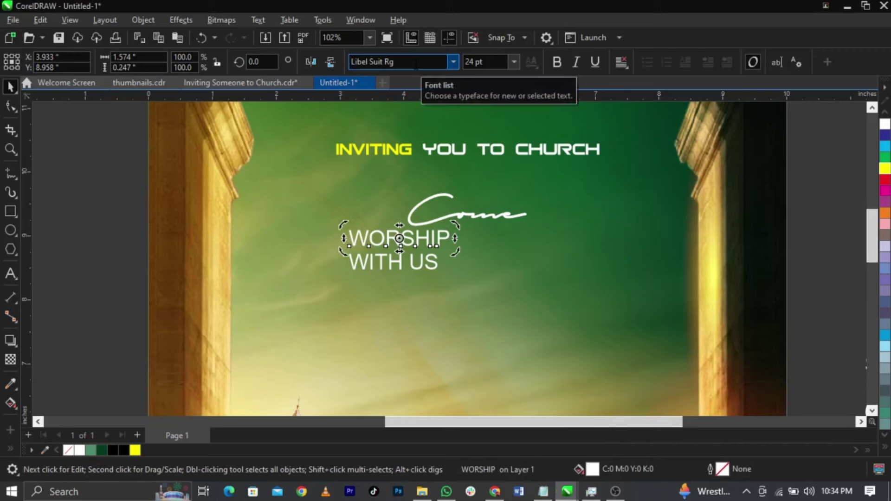
key("Return")
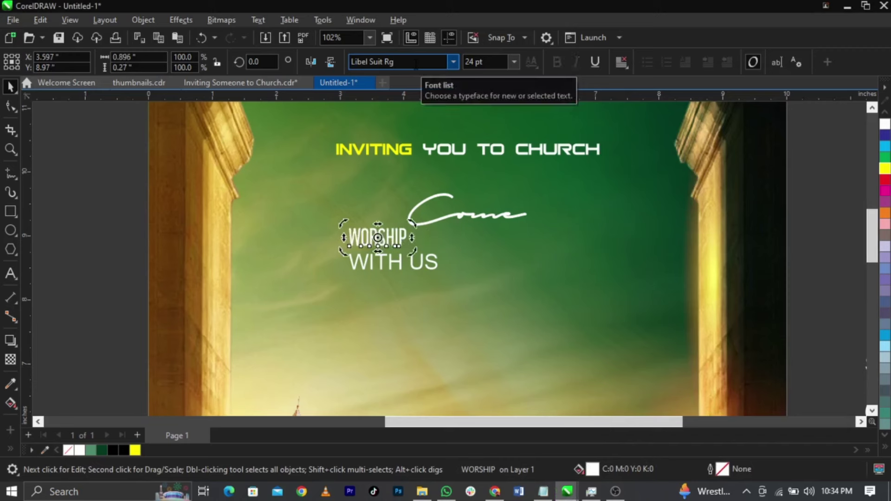
- Set the "WITH US" text in Libel Suit Rg as well
left_click(401, 270)
key("ctrl+v")
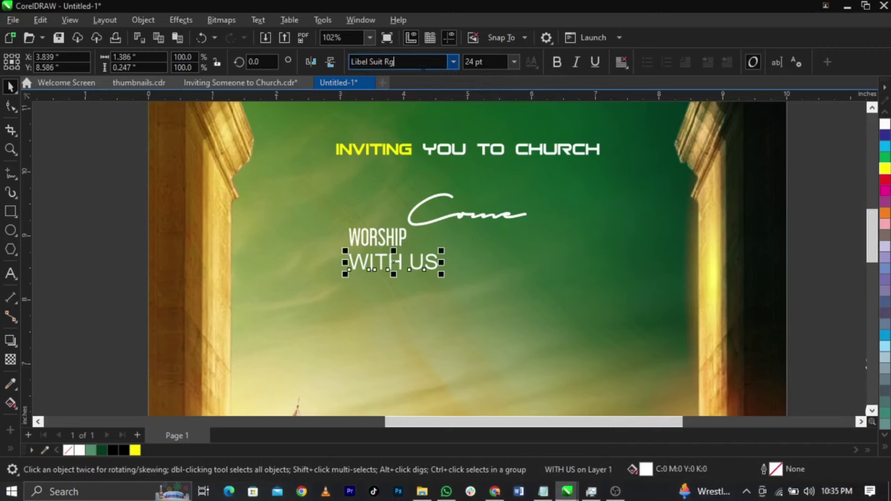
key("Return")
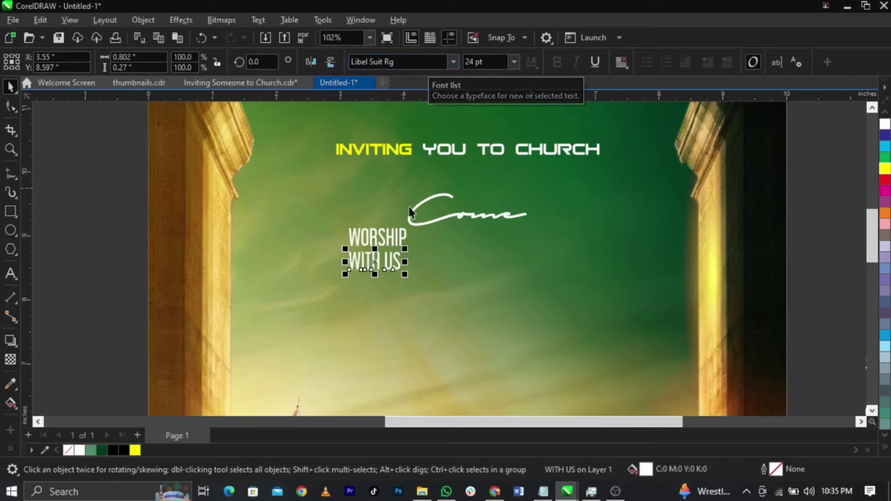
- Enlarge "WORSHIP" and "WITH US" together to about 86 pt and move them slightly down below "Come"
left_click(406, 235, "shift")
left_click_drag(413, 274, 559, 382)
left_click_drag(537, 275, 539, 285)
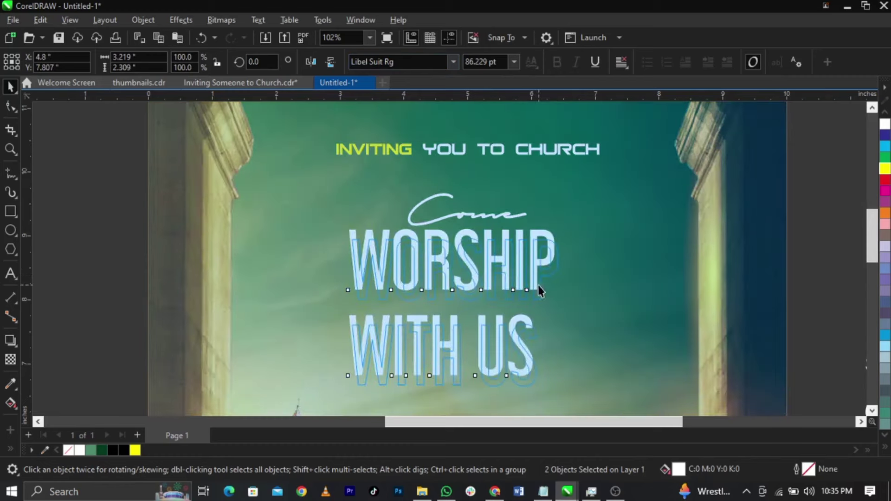
left_click(694, 298)
- Enlarge "WORSHIP" to about 112.5 pt from its center and center it horizontally on the flyer
left_click(561, 259)
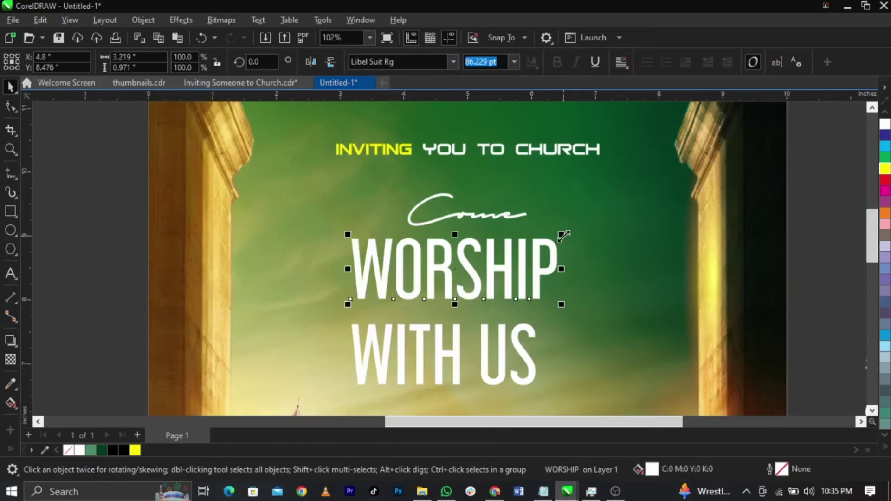
left_click_drag(563, 234, 595, 211)
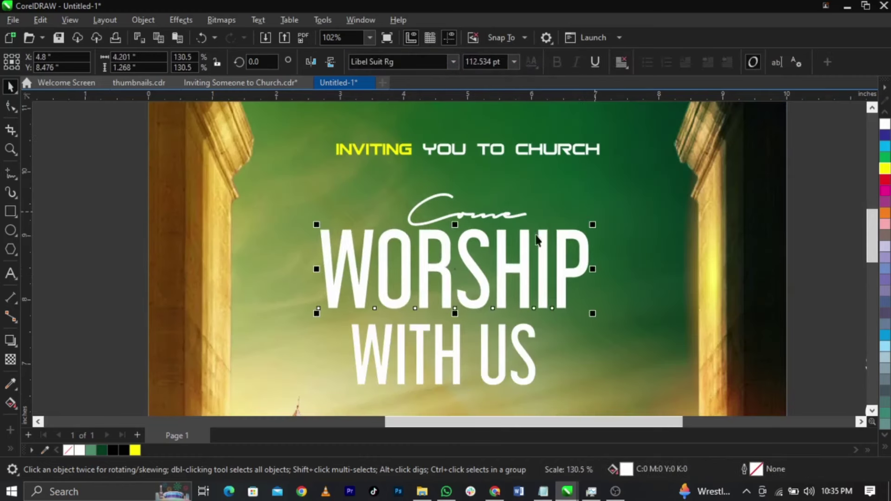
key("c")
left_click(635, 238, "shift")
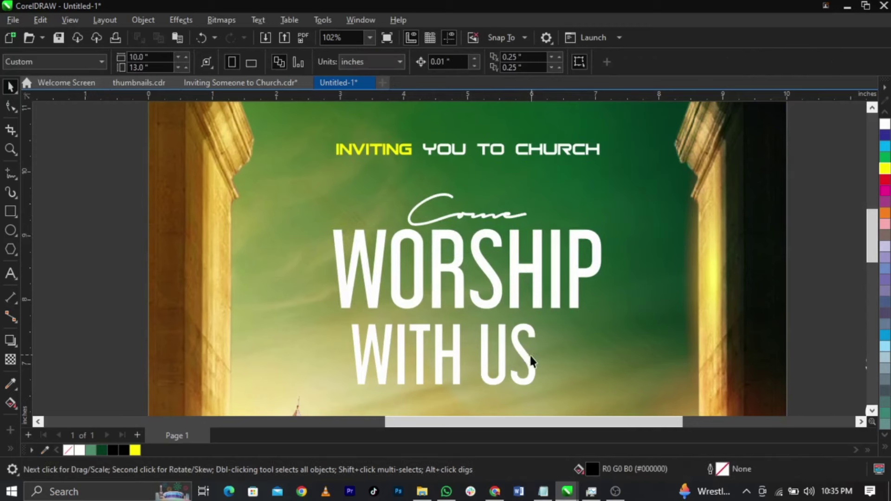
- Reduce "WITH US" to about 75.5 pt, move it up close beneath "WORSHIP", and center it horizontally on that word
left_click(530, 353)
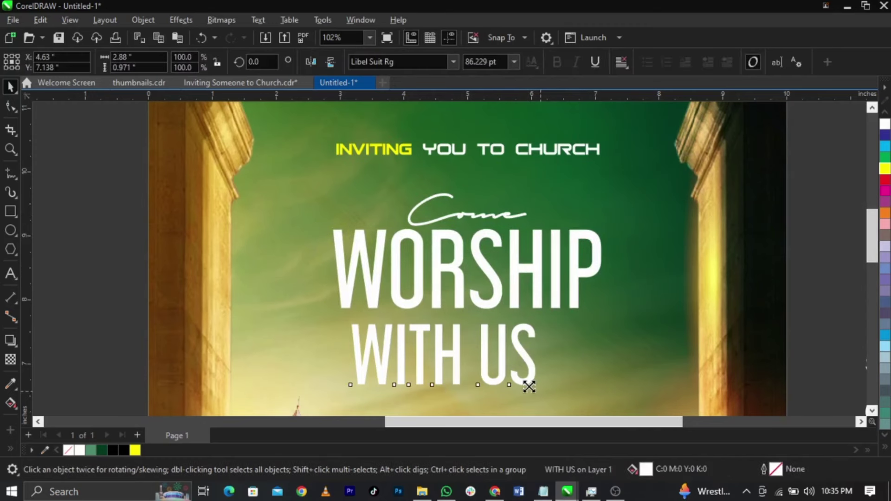
left_click_drag(529, 386, 518, 388)
left_click_drag(504, 354, 534, 346)
left_click(555, 288, "shift")
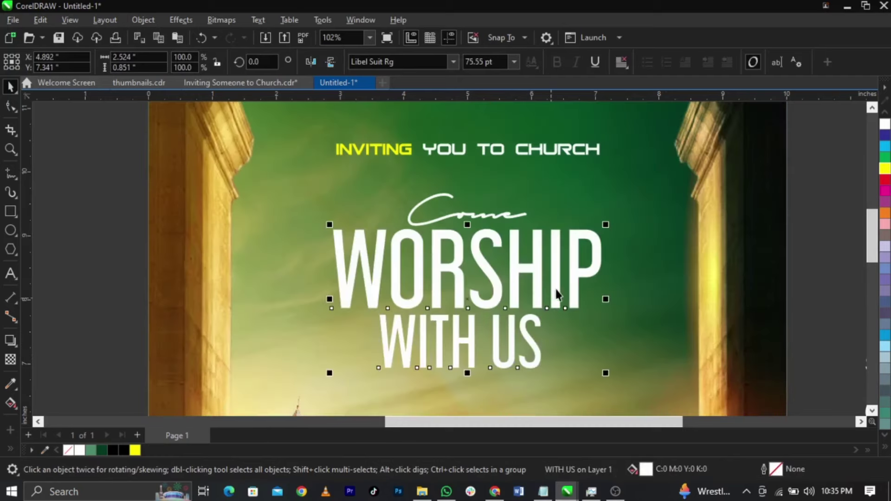
left_click_drag(496, 287, 226, 377)
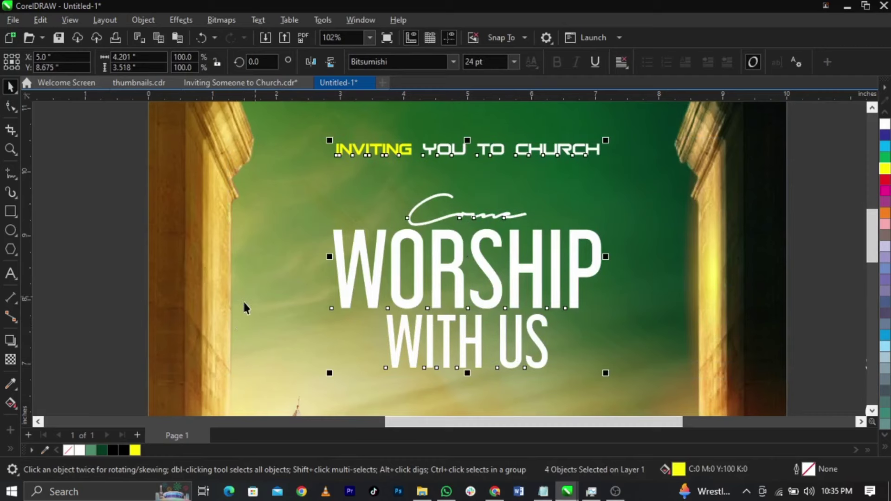
left_click(243, 300, "shift")
left_click(63, 280)
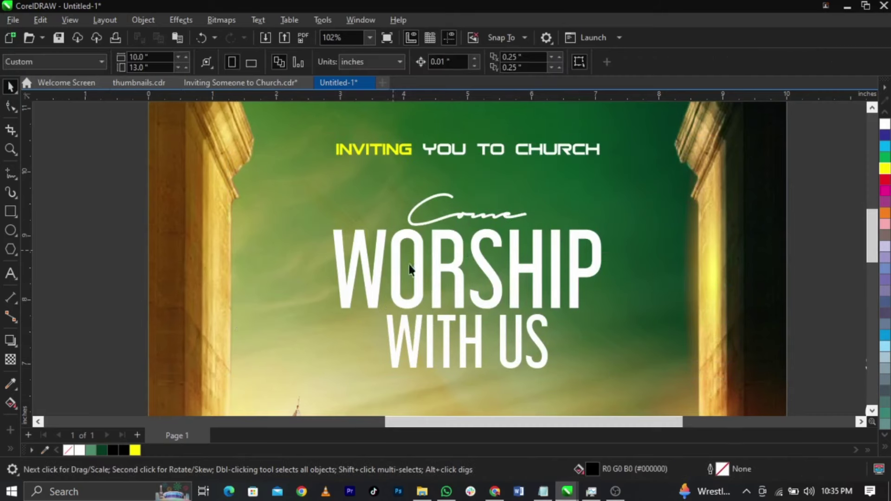
- Scale "Come", "WORSHIP" and "WITH US" up together to about 104% from their common center
key("z")
right_click(560, 238)
key("space")
left_click_drag(587, 242, 256, 311)
left_click(403, 251, "shift")
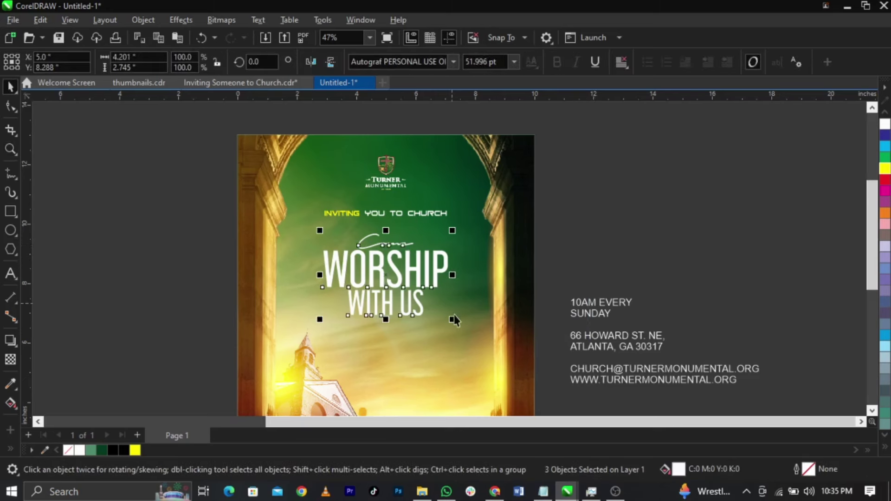
left_click_drag(454, 320, 460, 320)
left_click(690, 251)
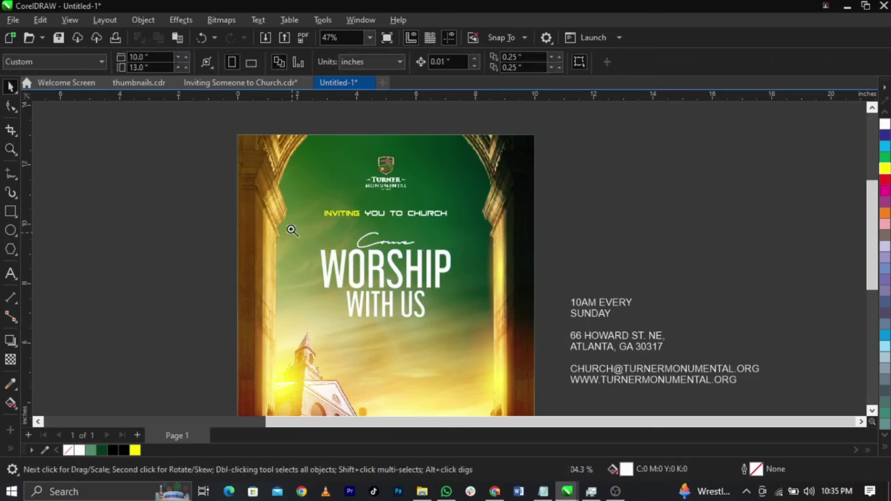
- Set the transparency merge mode of the "WORSHIP" text to Overlay
key("z")
left_click_drag(220, 193, 578, 388)
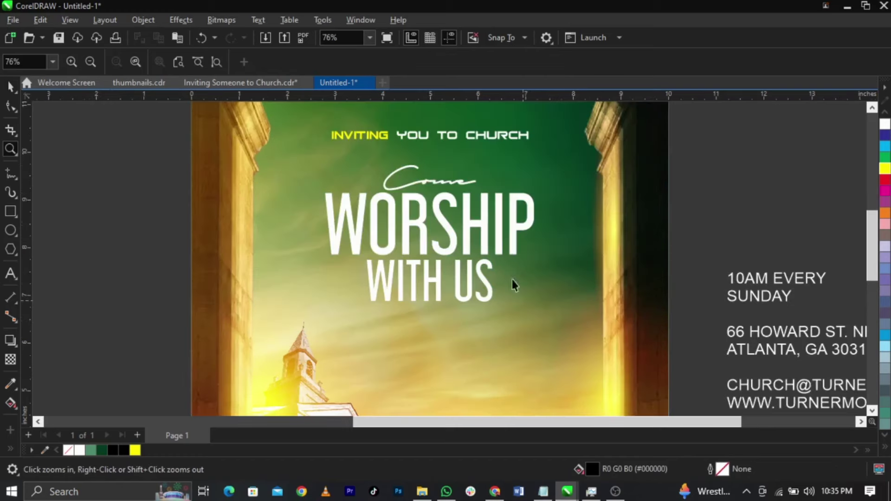
key("space")
left_click(502, 232)
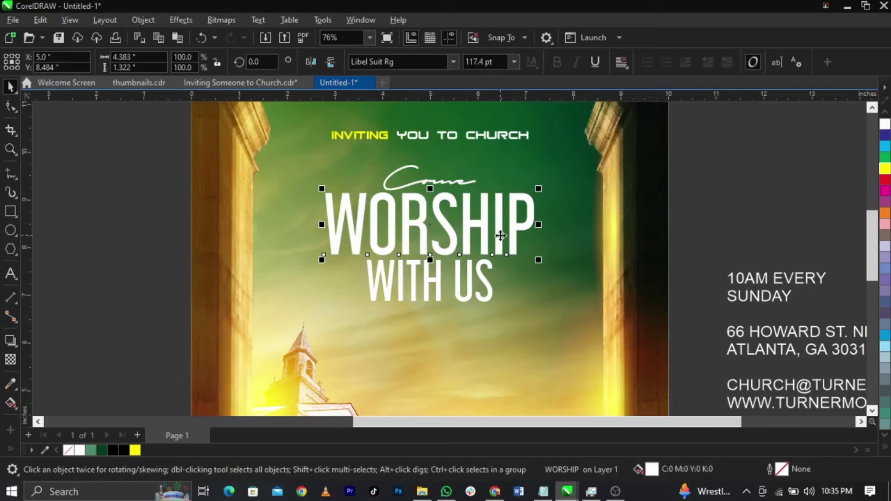
left_click(10, 360)
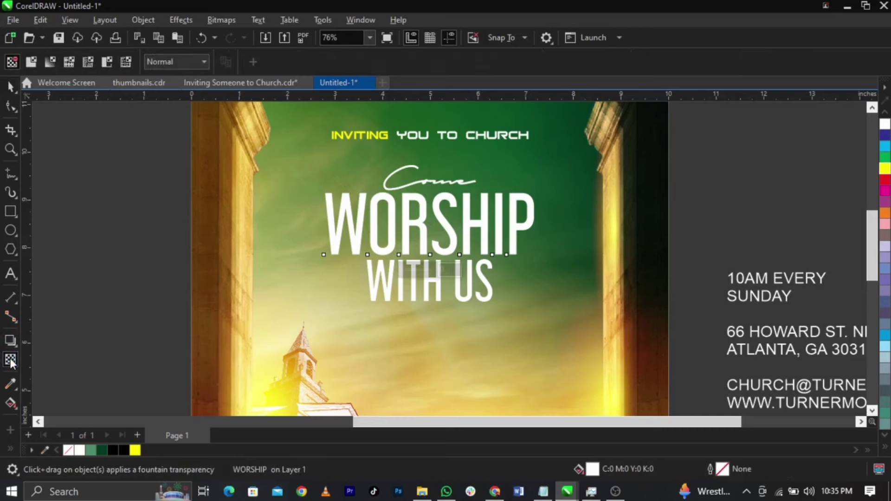
left_click(187, 65)
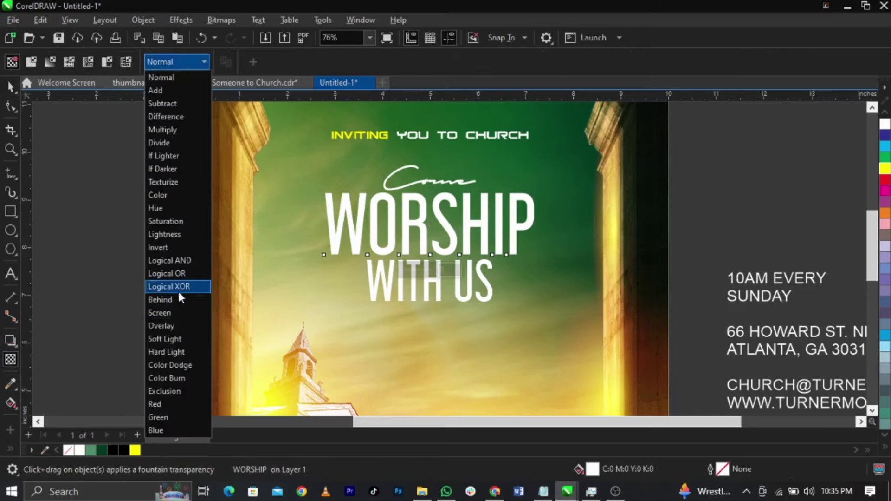
left_click(179, 327)
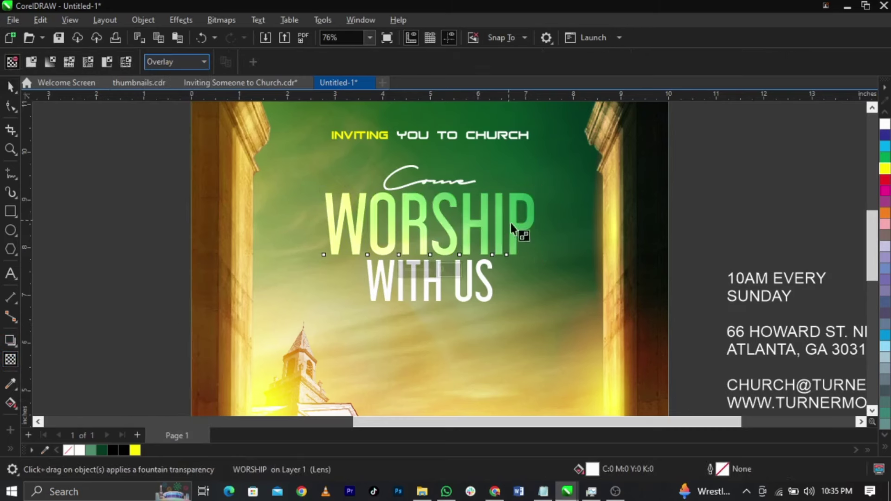
key("space")
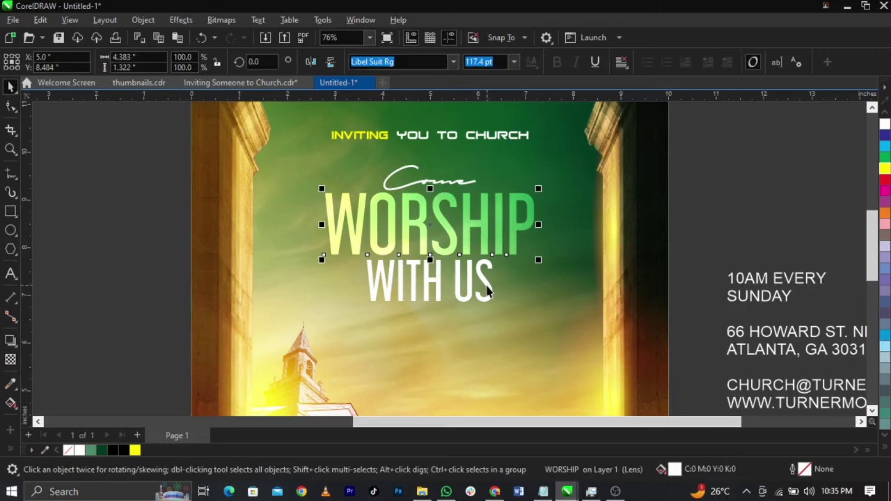
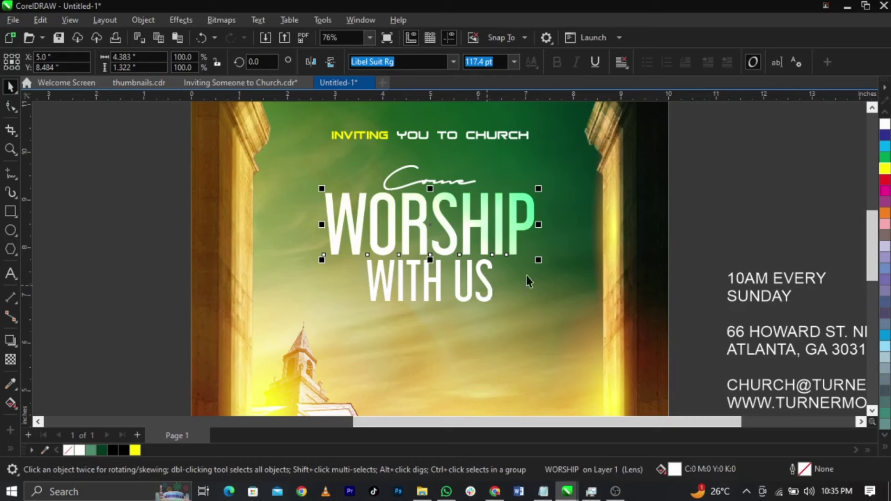
left_click(730, 225)
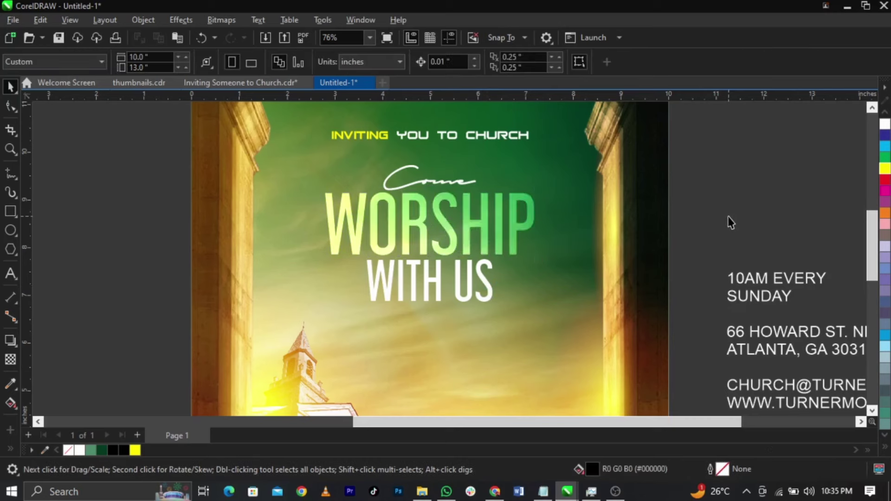
key("ctrl+shift+z")
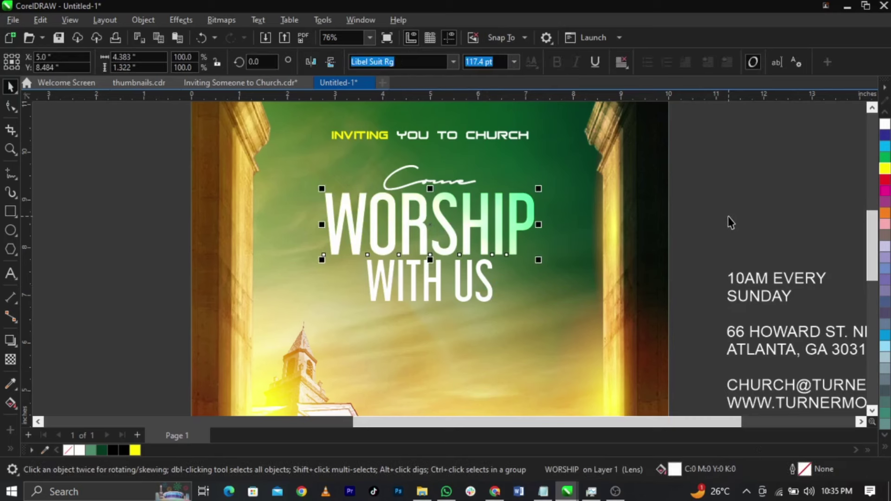
left_click(728, 216)
key("F5")
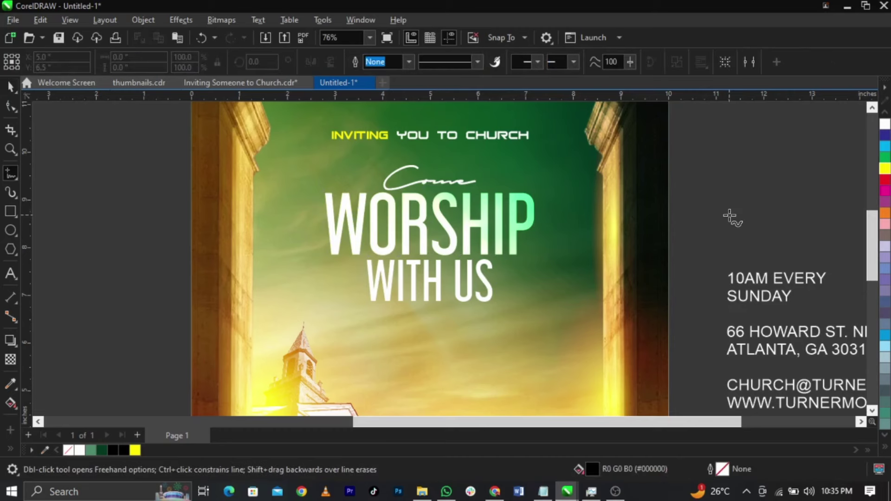
key("space")
- Scale all the "Come", "WORSHIP" and "WITH US" texts to about 105.6% from their common center and move them up about 0.18 inch
key("F4")
key("F2")
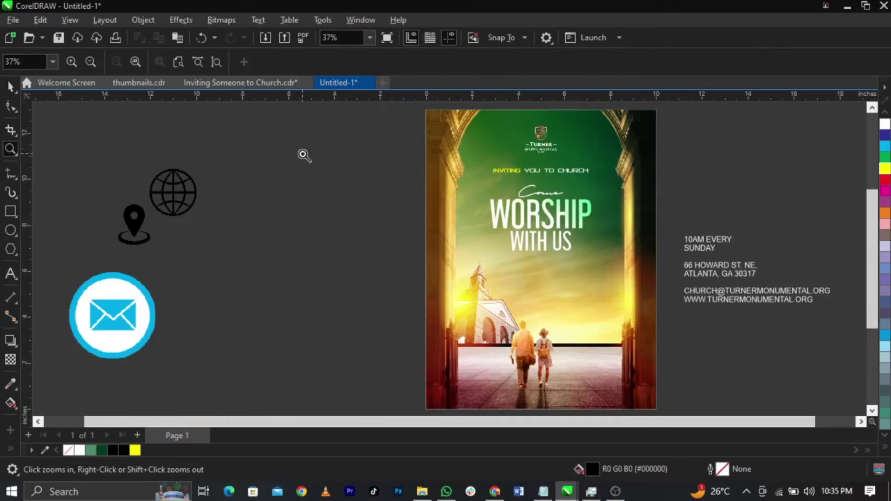
left_click_drag(302, 152, 807, 342)
left_click_drag(357, 263, 348, 288)
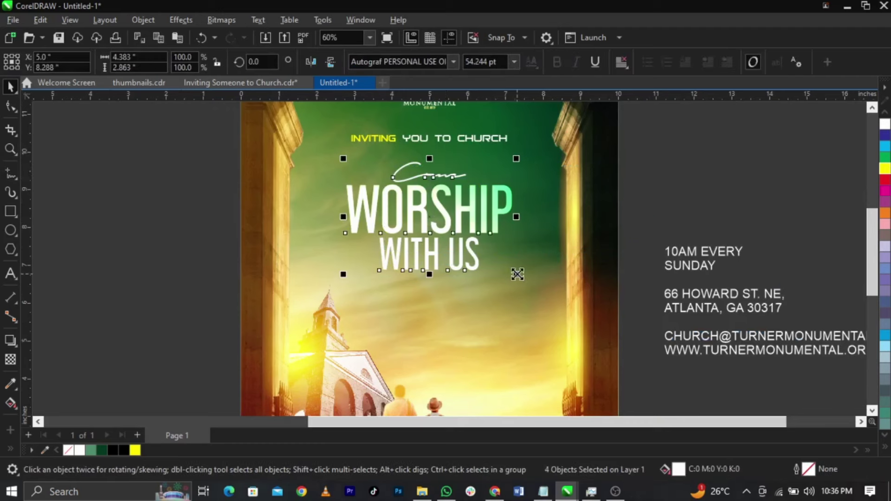
left_click_drag(517, 274, 522, 279)
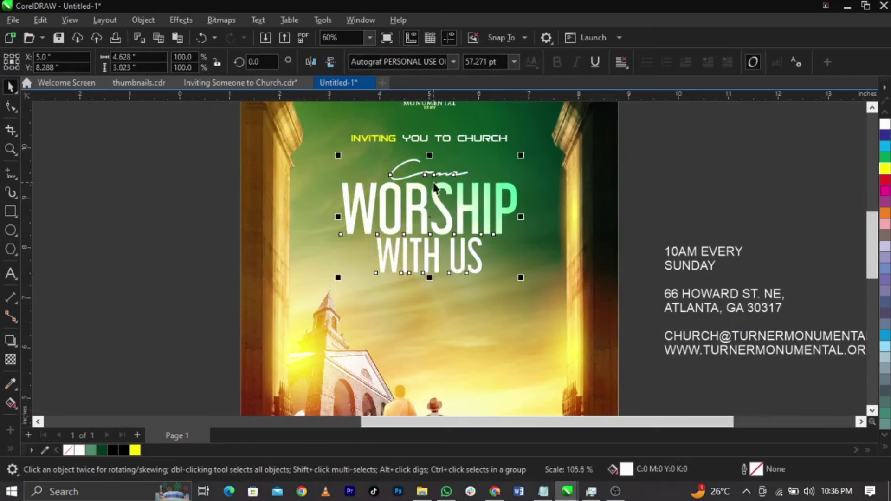
scroll(433, 164, "up", 1)
left_click_drag(444, 178, 445, 170)
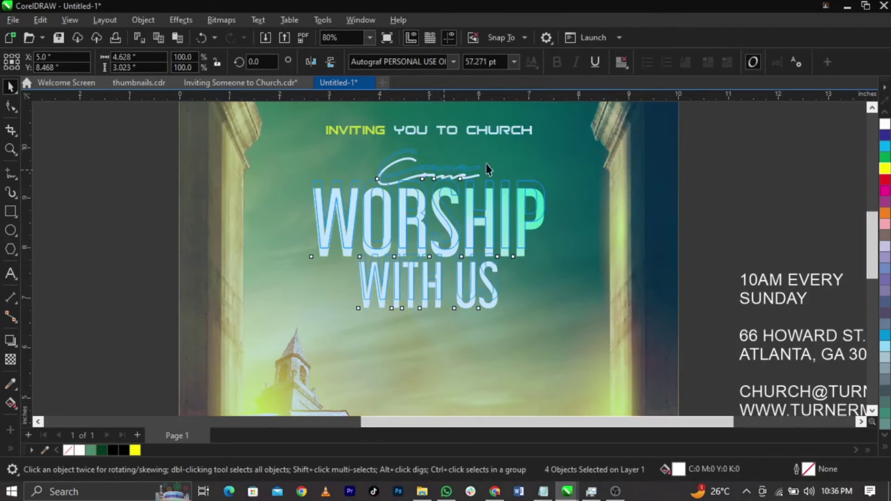
key("z")
right_click(502, 230)
key("space")
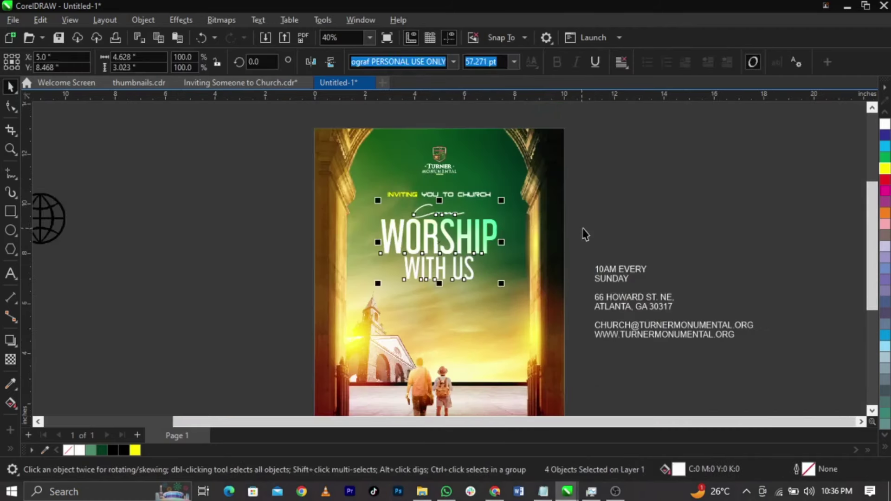
key("Escape")
left_click(494, 235)
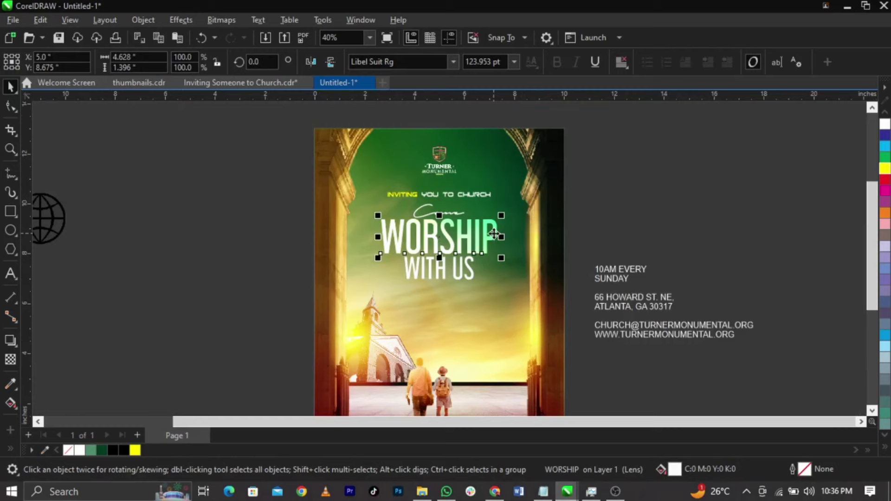
left_click(610, 218)
key("z")
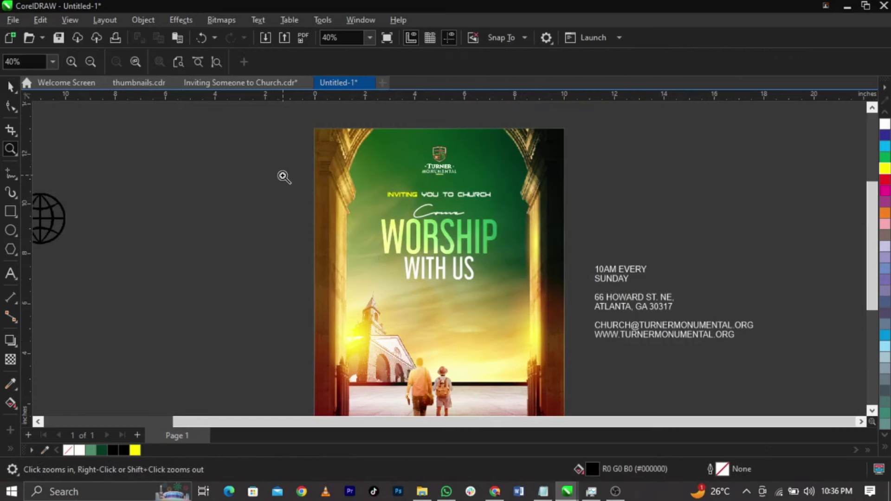
left_click_drag(282, 175, 671, 403)
key("space")
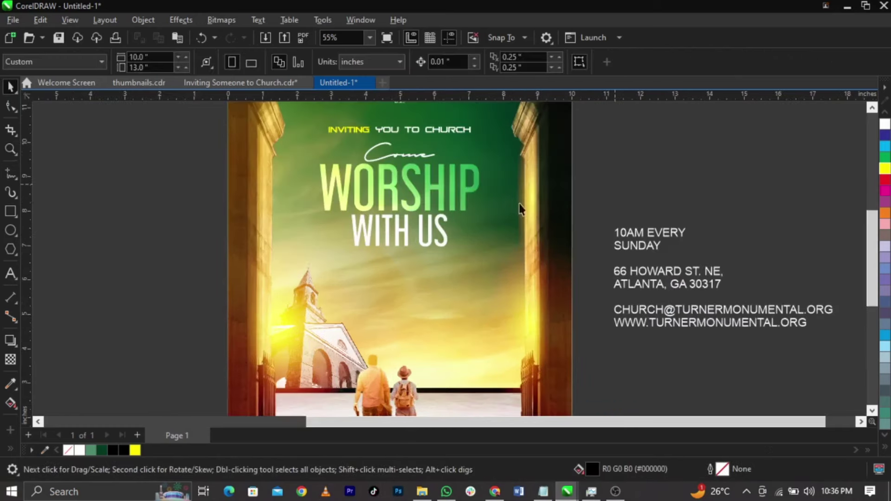
left_click(457, 192)
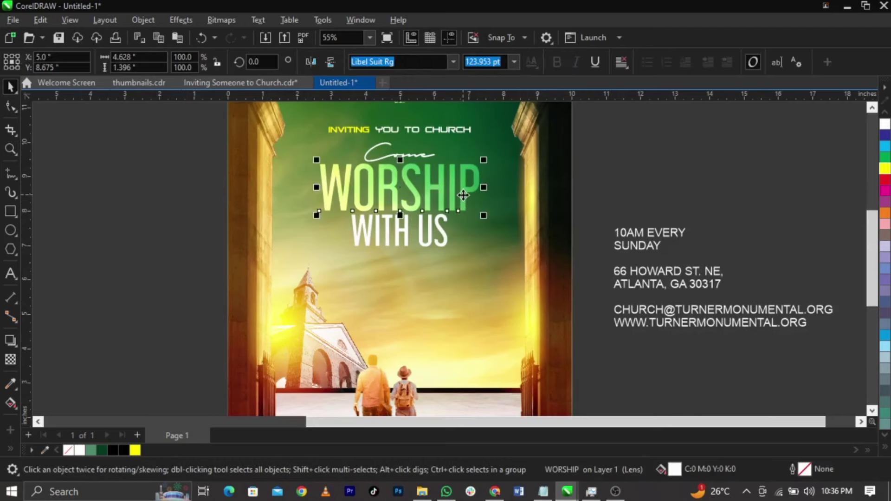
key("ctrl+v")
key("ctrl+z")
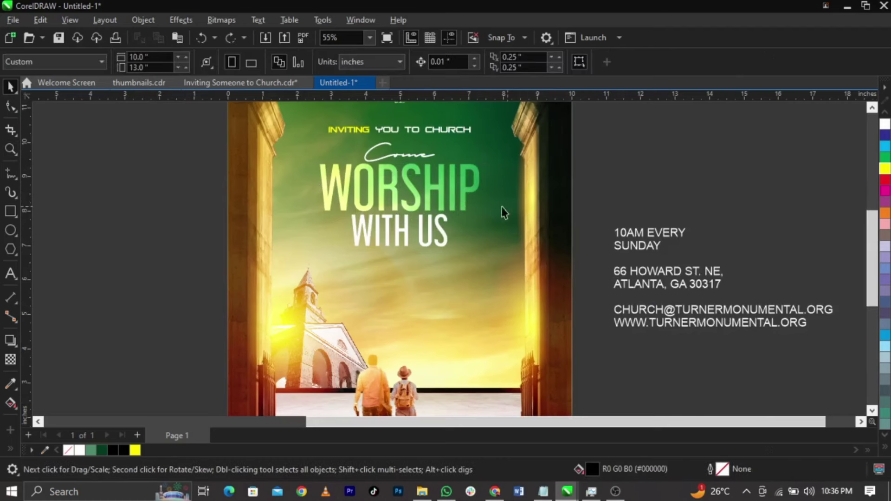
left_click(641, 209)
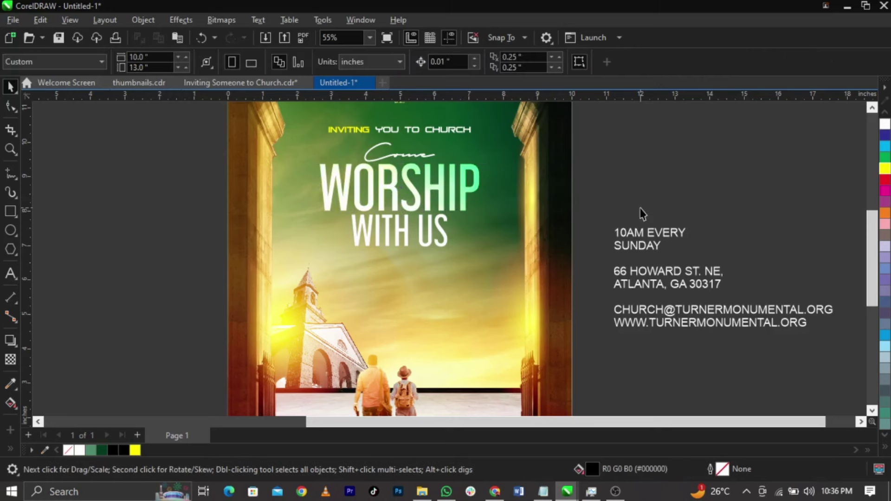
- Cut "10AM EVERY SUNDAY" from the details text and paste it as separate text on the flyer, below and right of "WITH US"
double_click(648, 251)
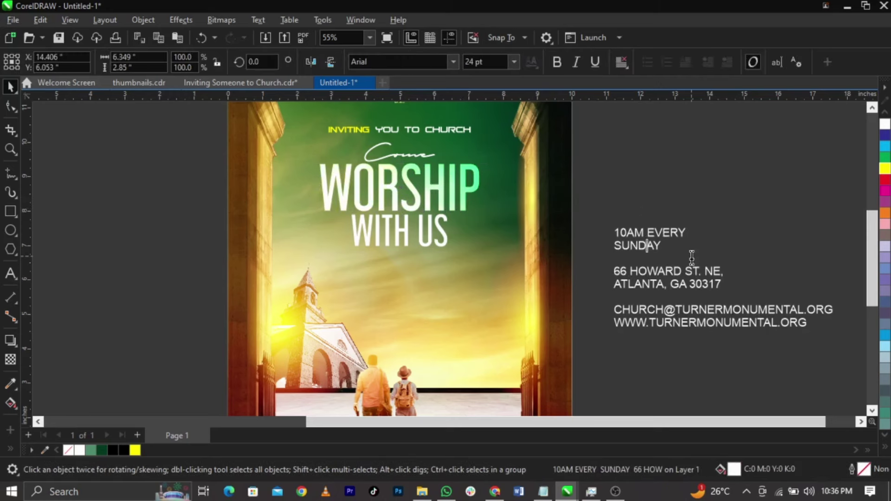
left_click_drag(692, 258, 589, 224)
key("ctrl+x")
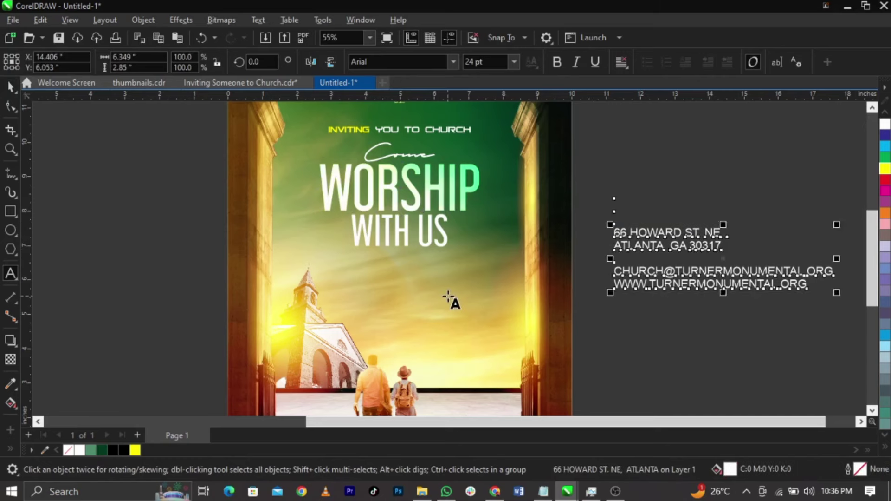
left_click(447, 295)
key("ctrl+v")
left_click(632, 316)
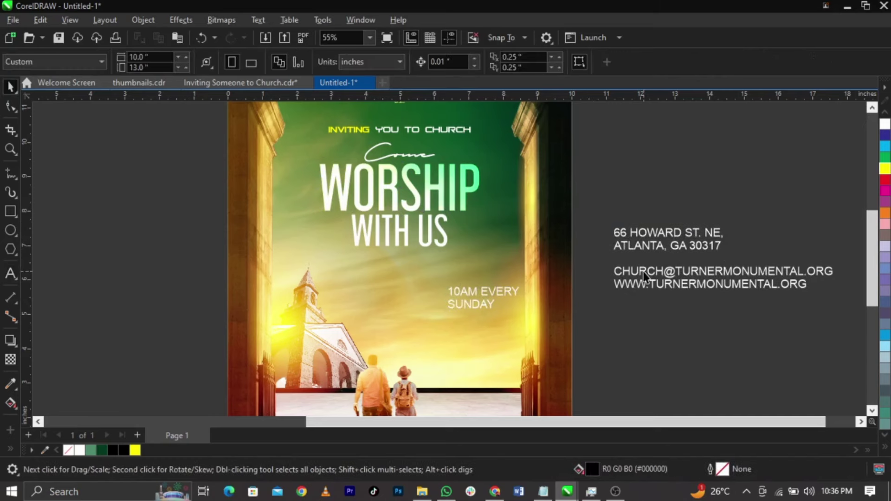
- Remove the blank lines above the church's address in the remaining details text
double_click(648, 272)
left_click(616, 235)
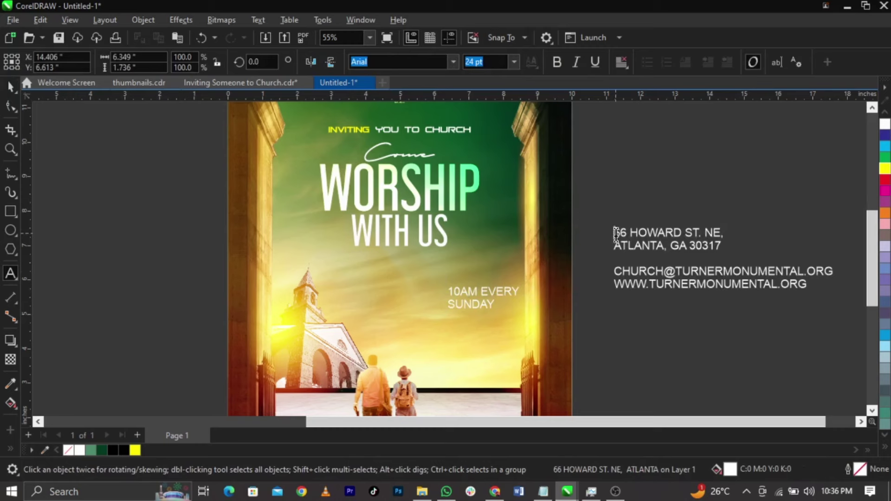
key("BackSpace")
key("BackSpace")
key("BackSpace")
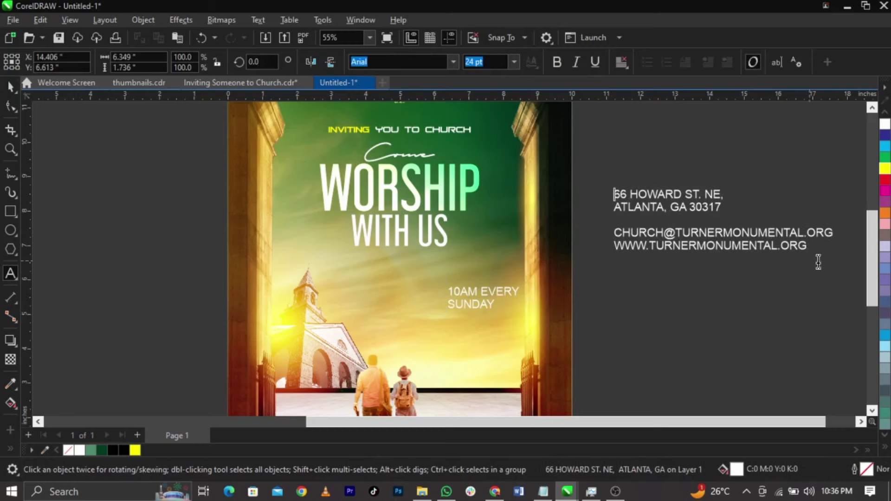
- Shrink the address and contact text to about 10.4 pt, place it beneath "10AM EVERY SUNDAY" and fill it black
left_click_drag(837, 254, 712, 234)
left_click_drag(647, 217, 479, 345)
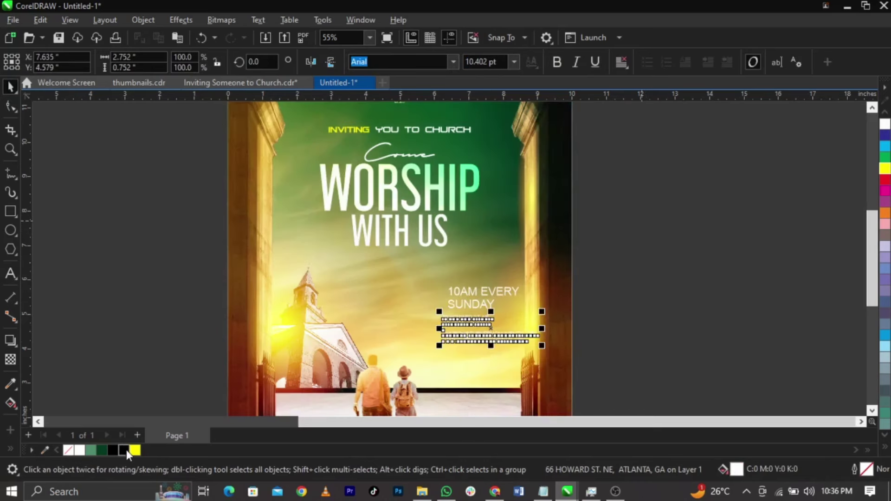
- Move "10AM EVERY SUNDAY" slightly left and set its font to Libel Suit Rg, copying the font name from the Notepad list
key("F2")
left_click_drag(450, 252, 649, 361)
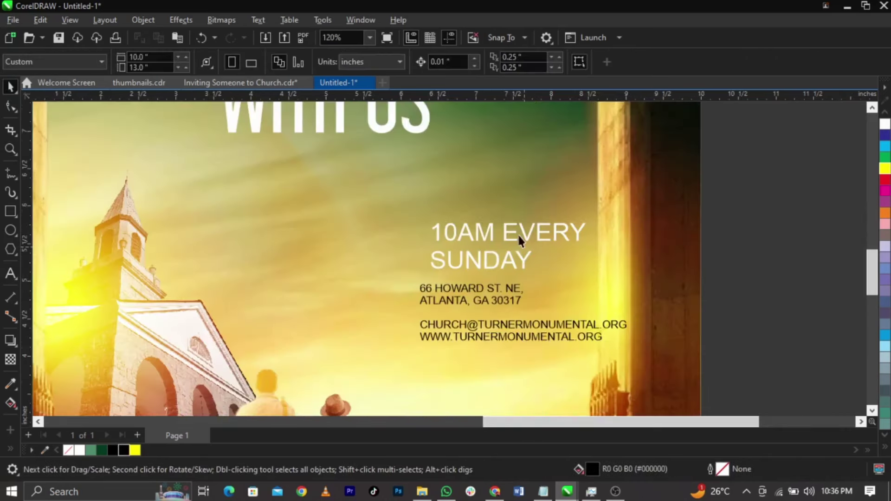
left_click_drag(526, 234, 477, 229)
left_click(543, 491)
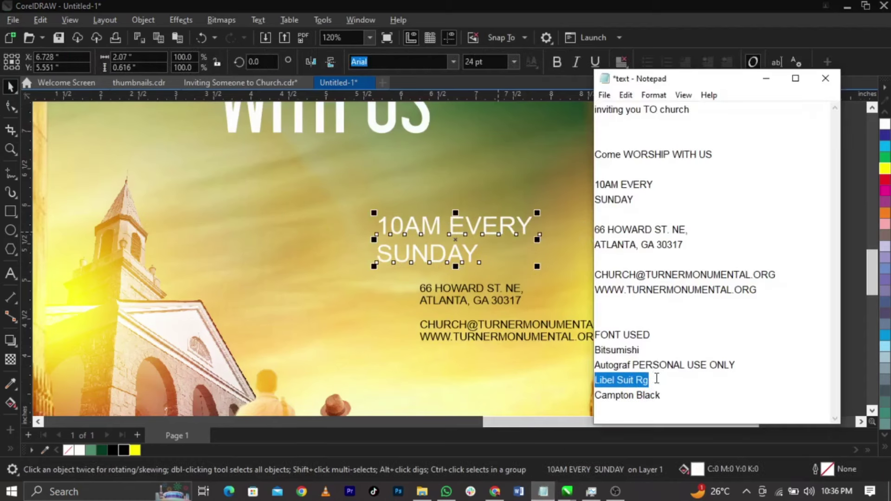
left_click_drag(656, 379, 583, 381)
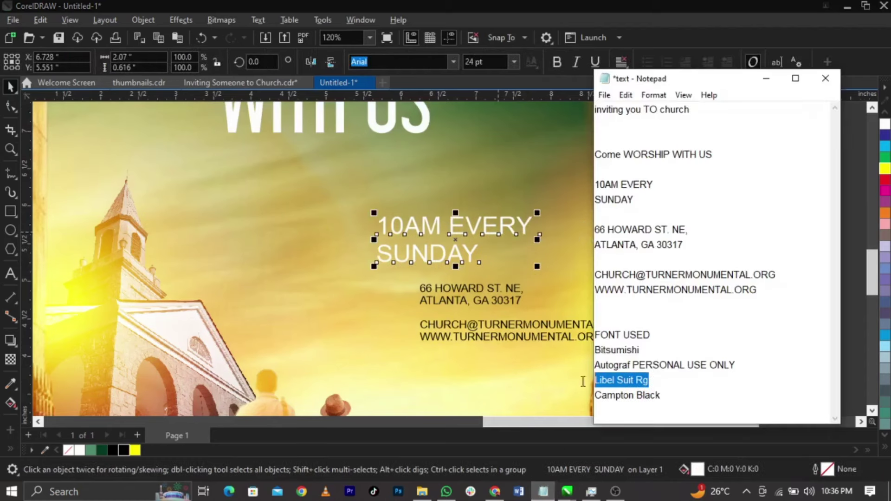
left_click(472, 223)
key("ctrl+v")
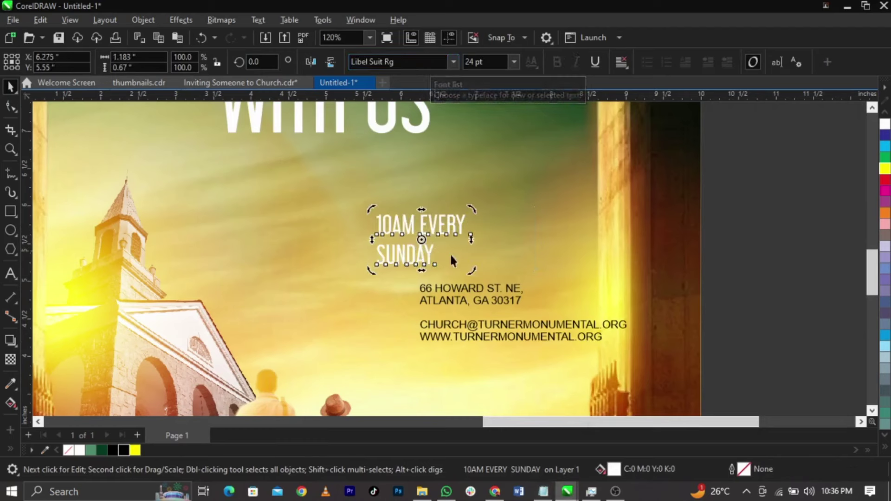
left_click(541, 261)
- Break "10AM EVERY SUNDAY" apart into separate words and move "SUNDAY" directly beneath "EVERY"
left_click(414, 257)
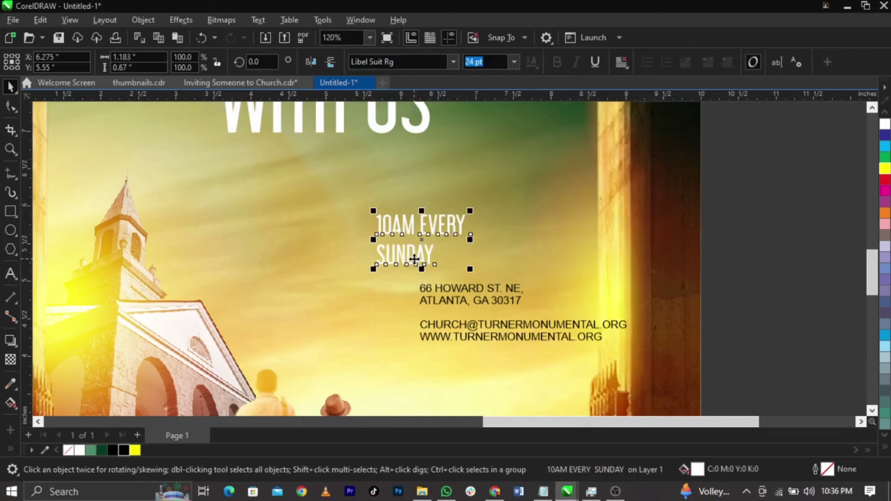
key("ctrl+k")
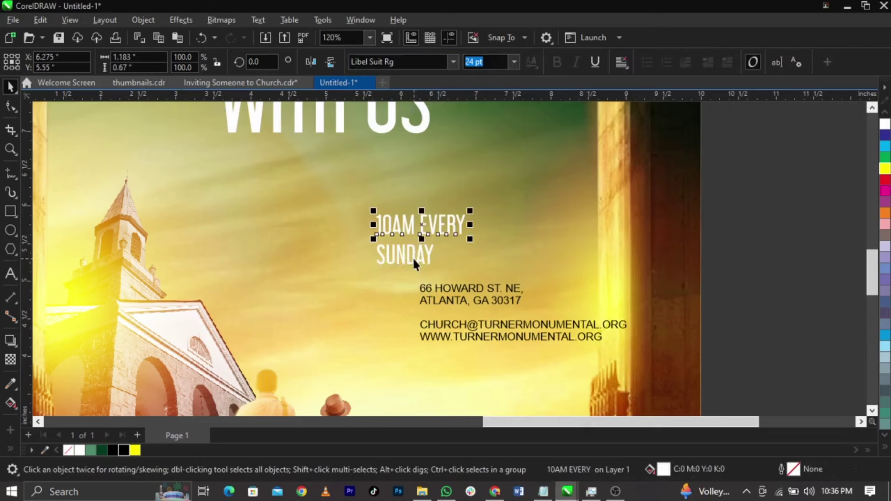
key("ctrl+k")
left_click(426, 254)
left_click_drag(429, 254, 471, 250)
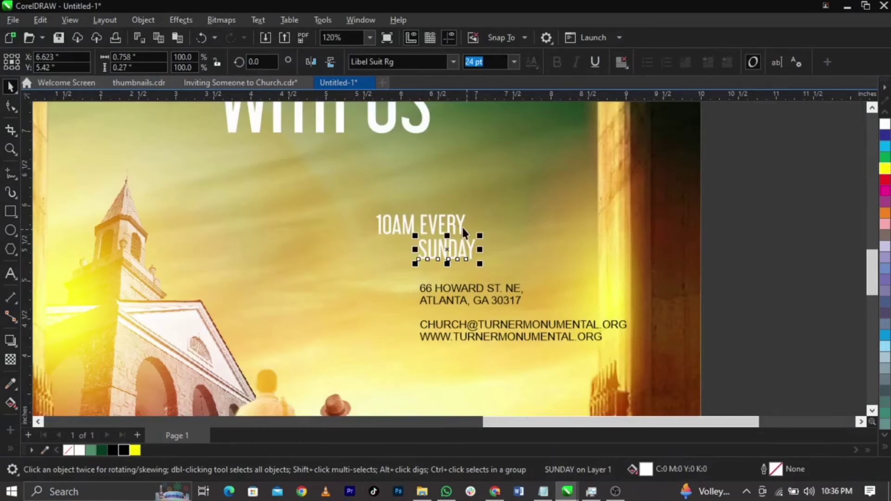
- Set the font of "EVERY" and "SUNDAY" to Campton ExtraBold
left_click(459, 223, "shift")
left_click(400, 61)
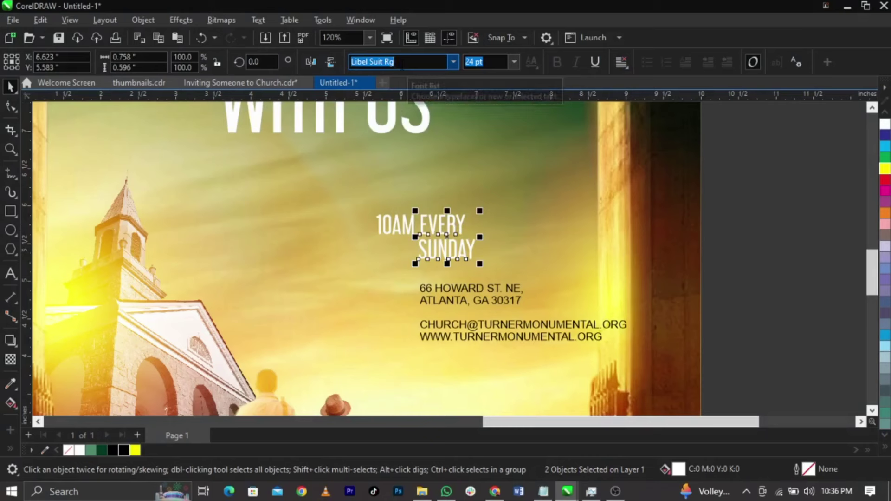
type("C")
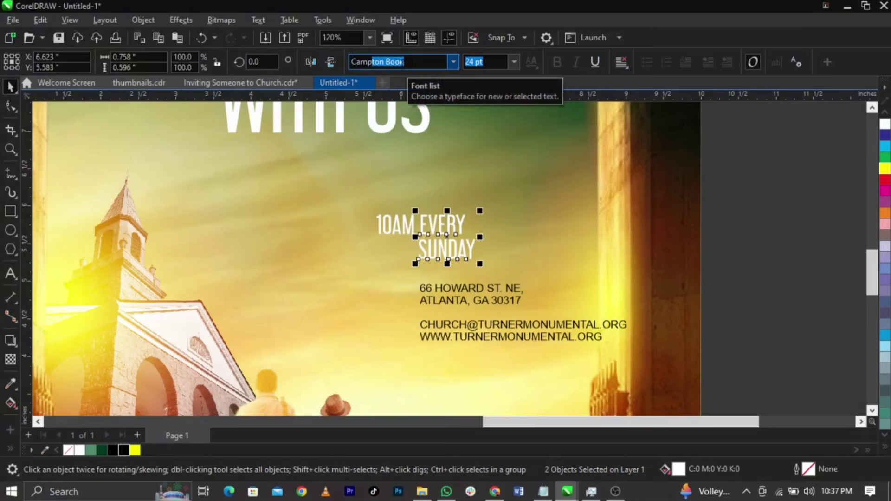
type("ampton Book")
key("Return")
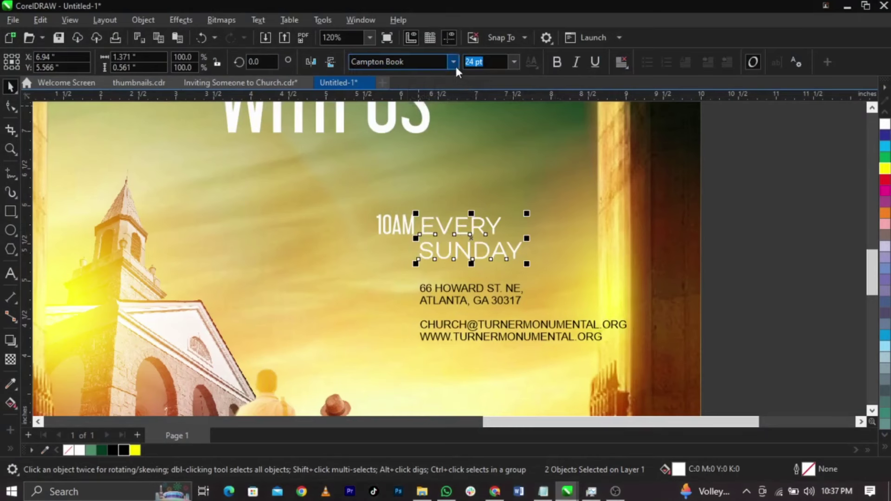
left_click(454, 63)
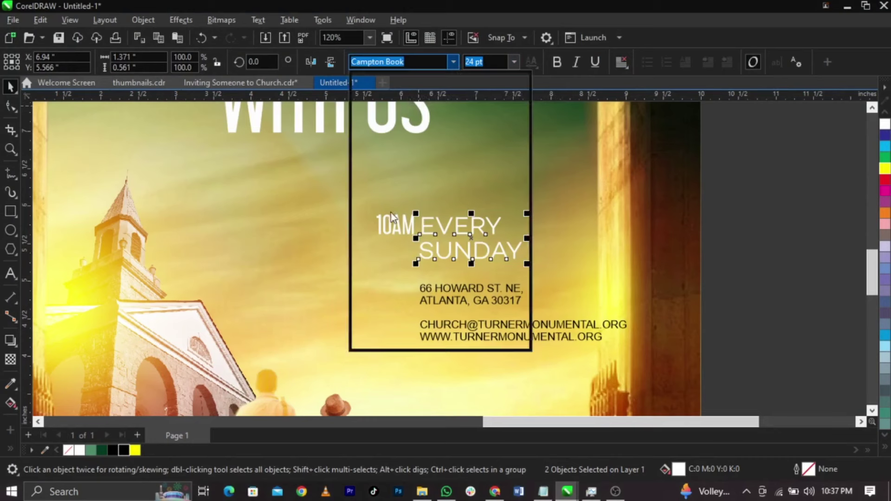
key("alt+Down")
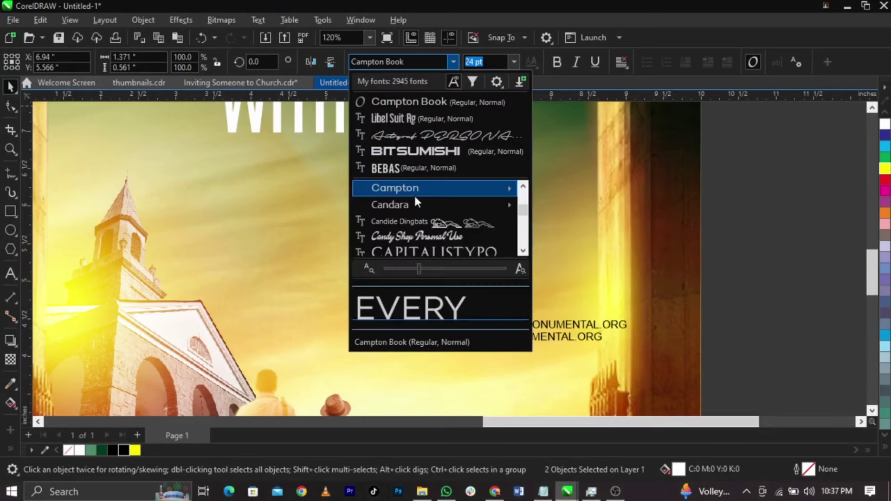
mouse_move(422, 189)
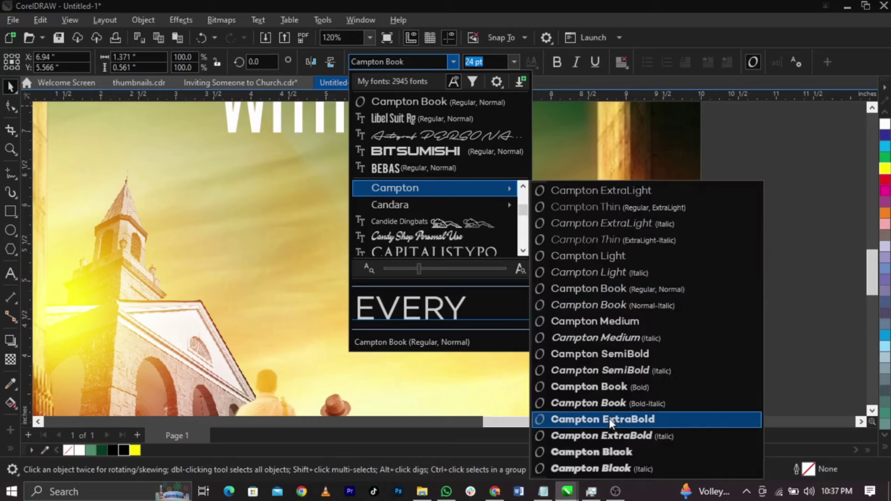
left_click(610, 419)
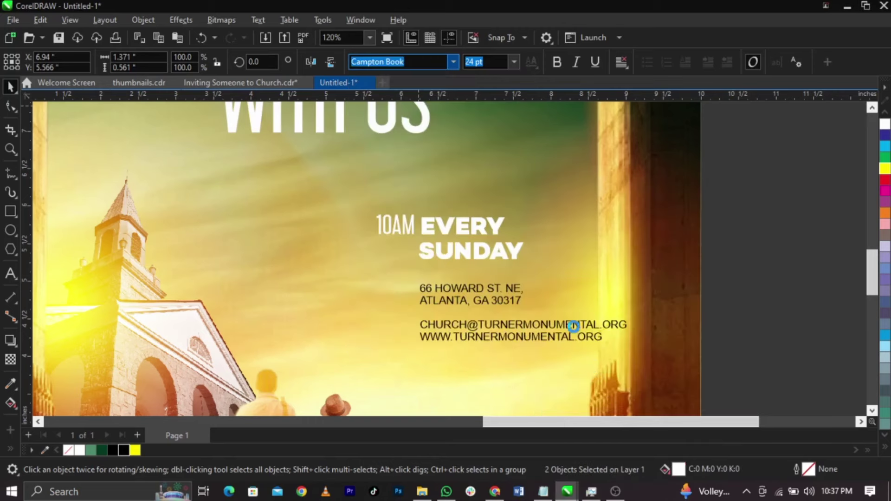
scroll(506, 230, "up", 3)
left_click(515, 236)
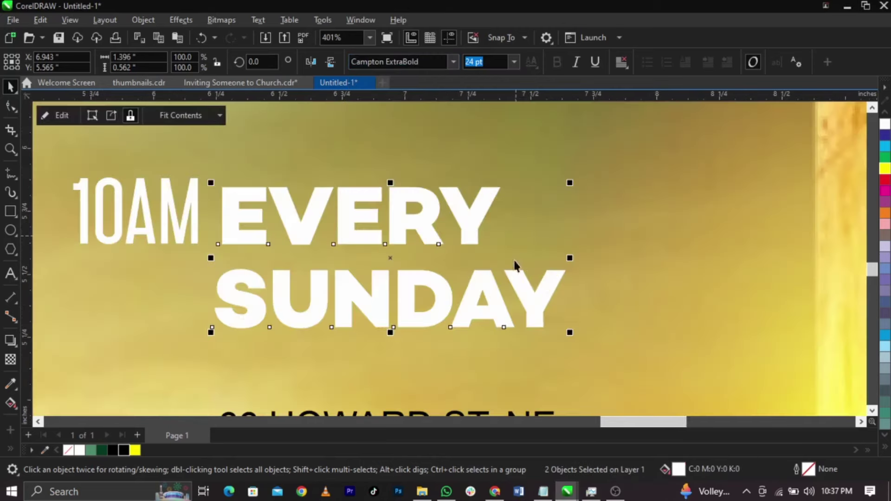
- Move "SUNDAY" up close beneath "EVERY" and fill both words black
left_click_drag(517, 282, 517, 271)
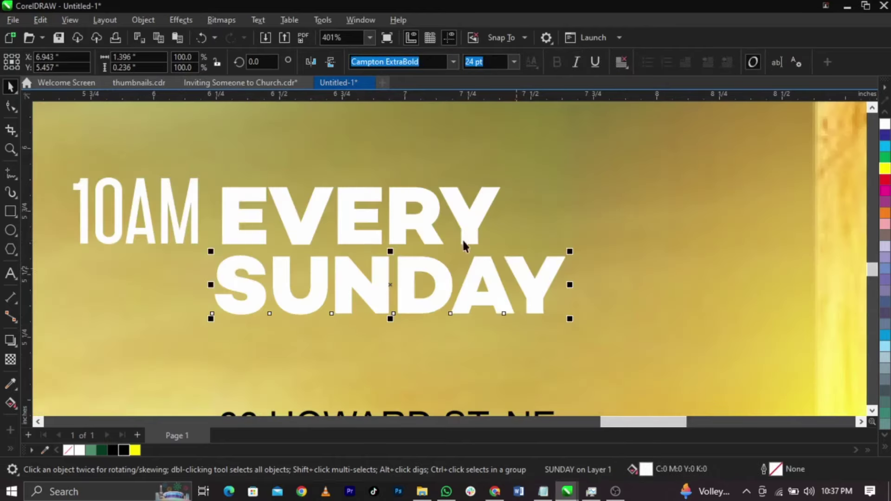
left_click(462, 239)
left_click(124, 450)
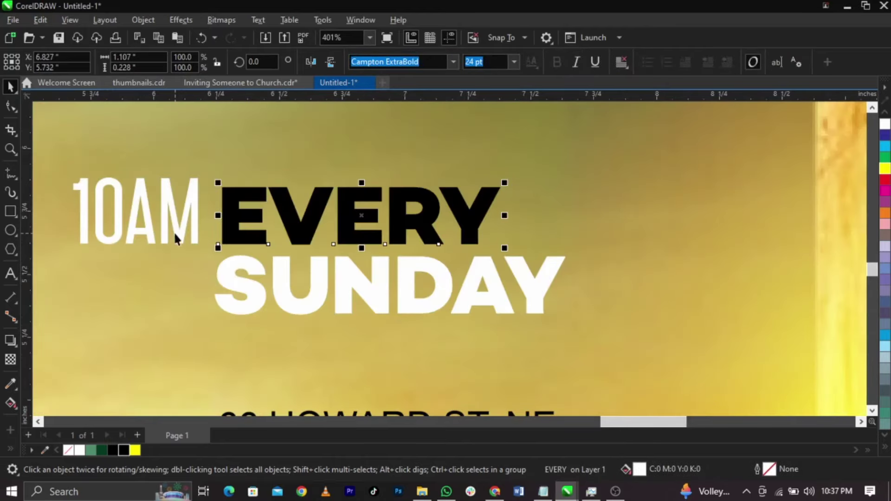
left_click(230, 279)
left_click(124, 449)
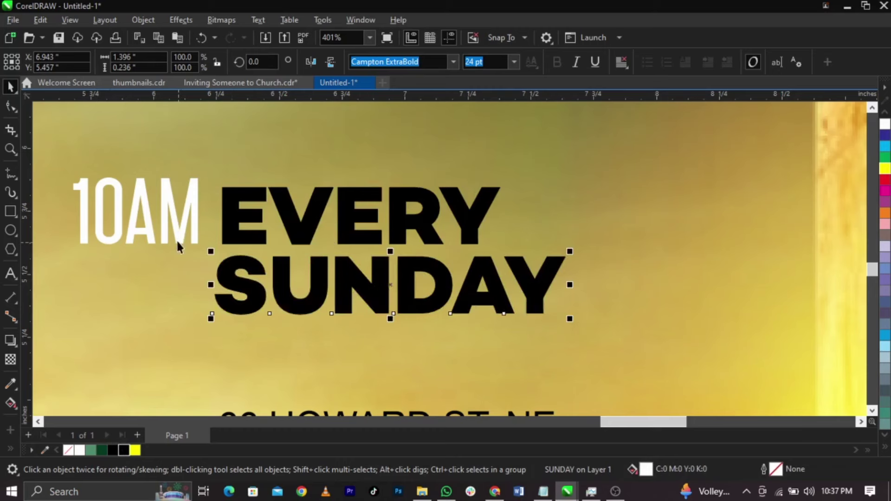
- Enlarge "10AM" to about 49.2 pt so it spans the height of both words, and fill it red
left_click(177, 239)
left_click_drag(70, 249, 95, 323)
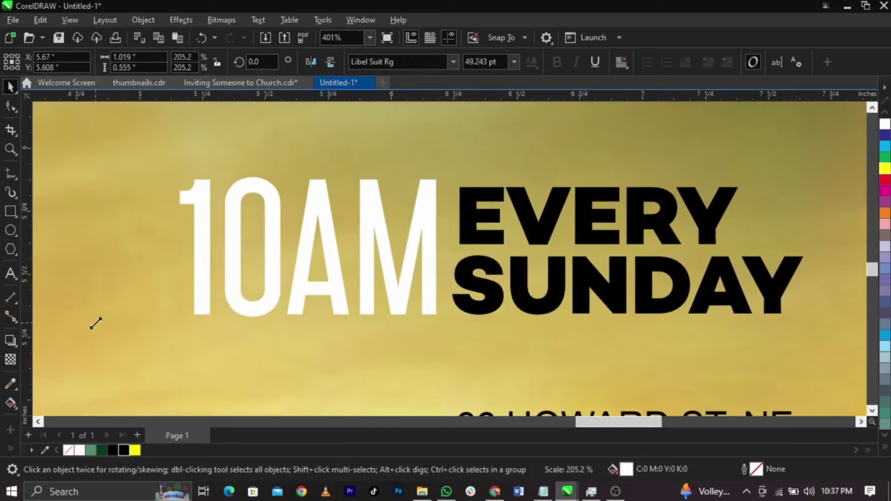
left_click_drag(648, 315, 647, 315)
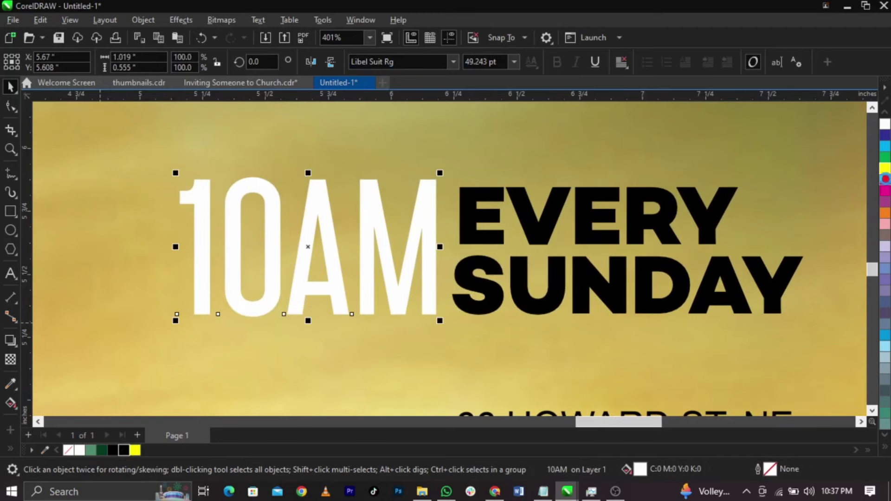
left_click(885, 179)
- Enlarge "EVERY" and "SUNDAY" together to about 25.4 pt and shift them right to leave a gap after "10AM"
left_click(584, 232)
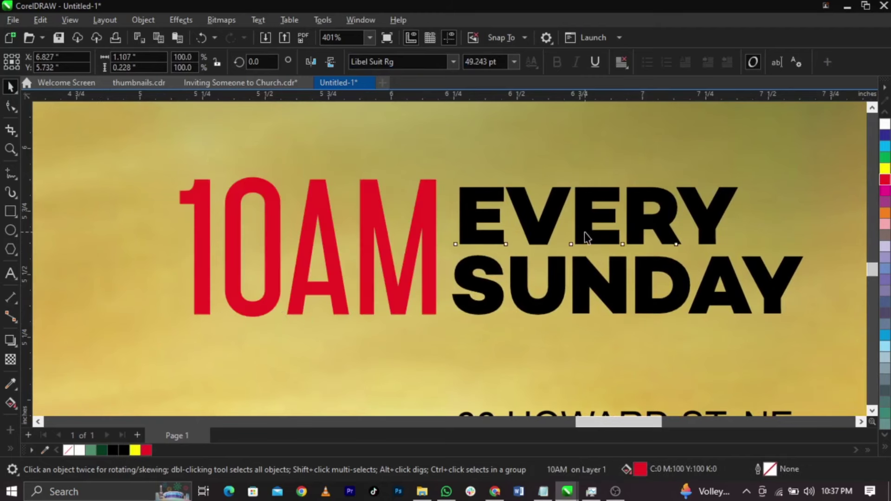
left_click(596, 273, "shift")
left_click_drag(596, 273, 611, 272)
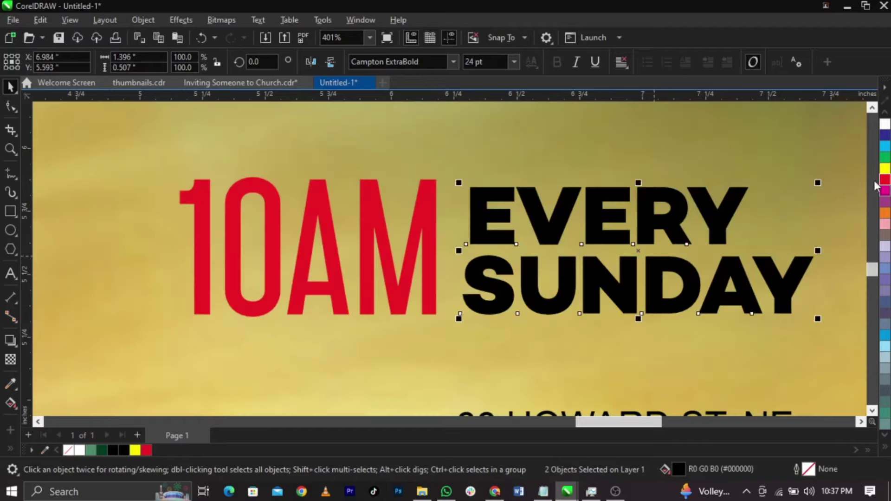
left_click_drag(820, 185, 839, 175)
left_click_drag(723, 208, 742, 215)
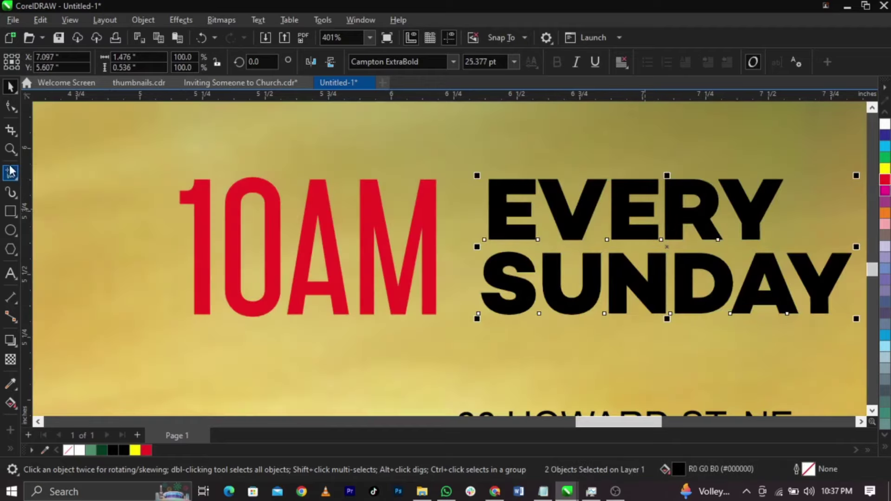
- Draw a vertical line about 0.53 inches tall between "10AM" and "EVERY SUNDAY" with a black hairline outline
left_click(10, 175)
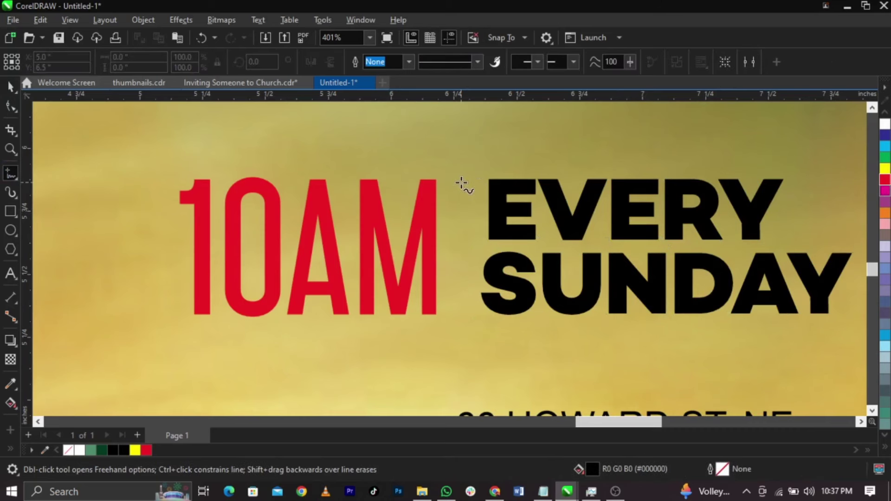
left_click(461, 320)
key("space")
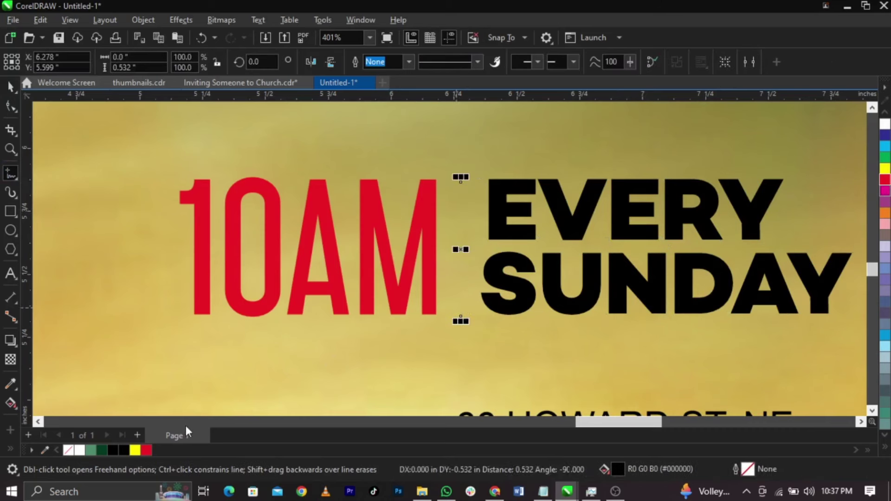
key("z")
right_click(328, 253)
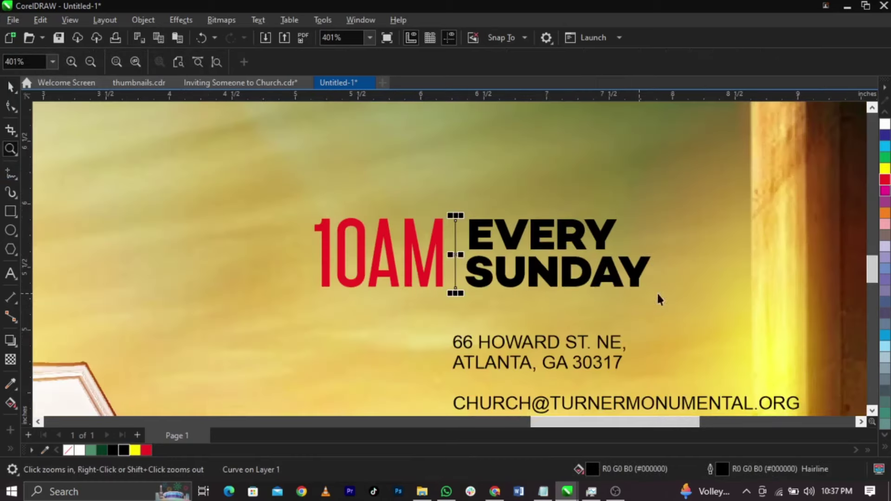
right_click(426, 244)
key("space")
key("F3")
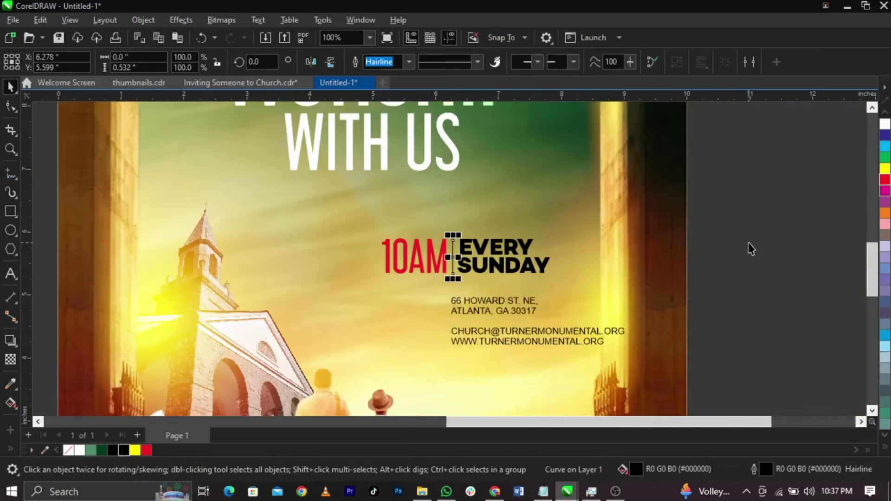
- Move "10AM", the vertical divider and "EVERY SUNDAY" together slightly to the right
left_click_drag(766, 218, 297, 293)
left_click_drag(525, 269, 533, 267)
left_click(739, 269)
- Set the font of the address and contact text to Campton ExtraBold
key("z")
left_click_drag(291, 213, 576, 310)
left_click(562, 282)
left_click(562, 283)
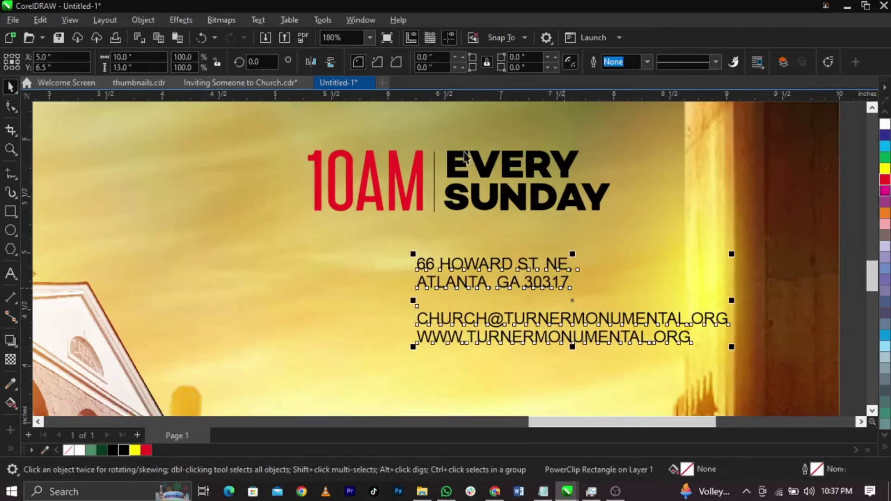
left_click(452, 62)
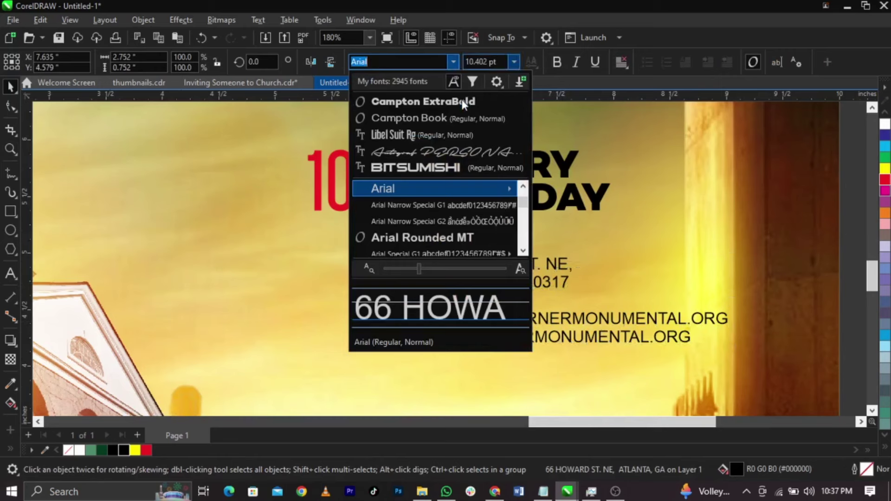
left_click(462, 103)
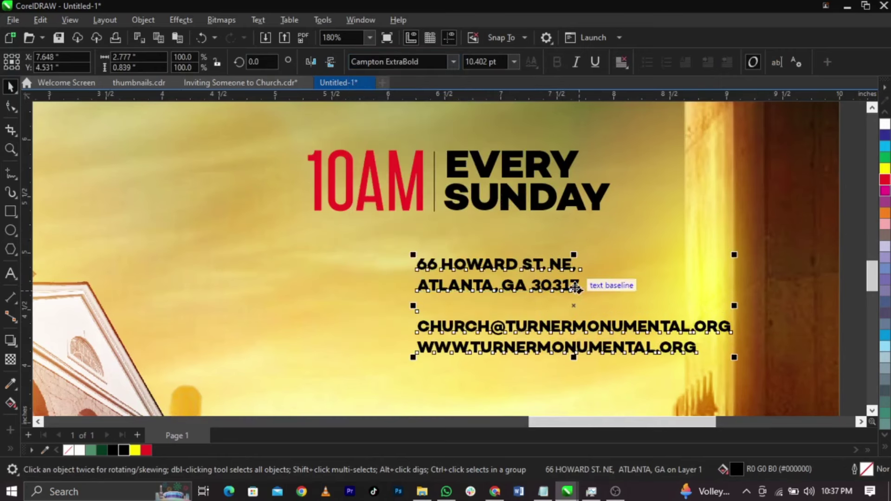
- Split the two address lines into their own text object under "10AM" and place the e-mail and website lines beneath it
double_click(575, 288)
left_click_drag(587, 288, 411, 247)
key("ctrl+c")
key("Delete")
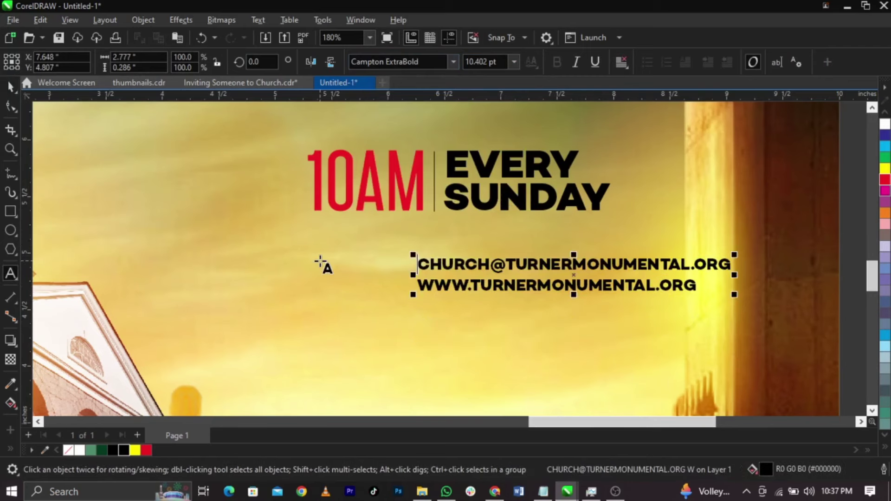
left_click(320, 255)
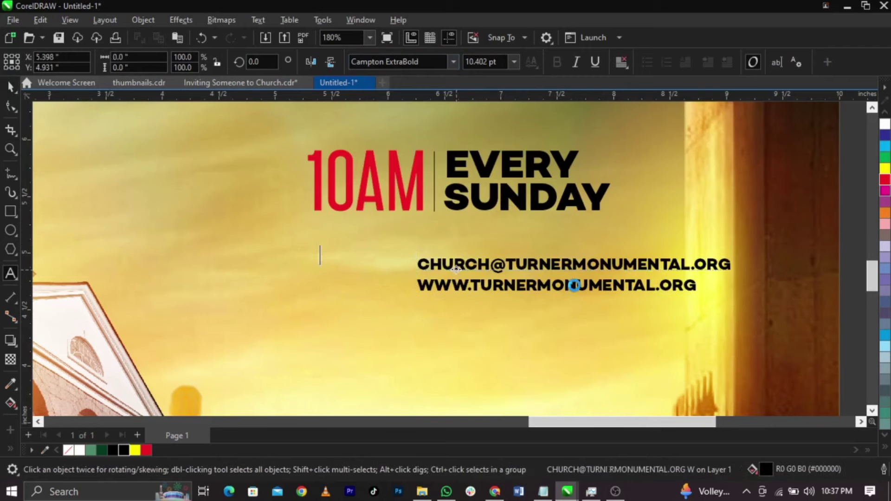
key("ctrl+v")
left_click(591, 296)
left_click(507, 344)
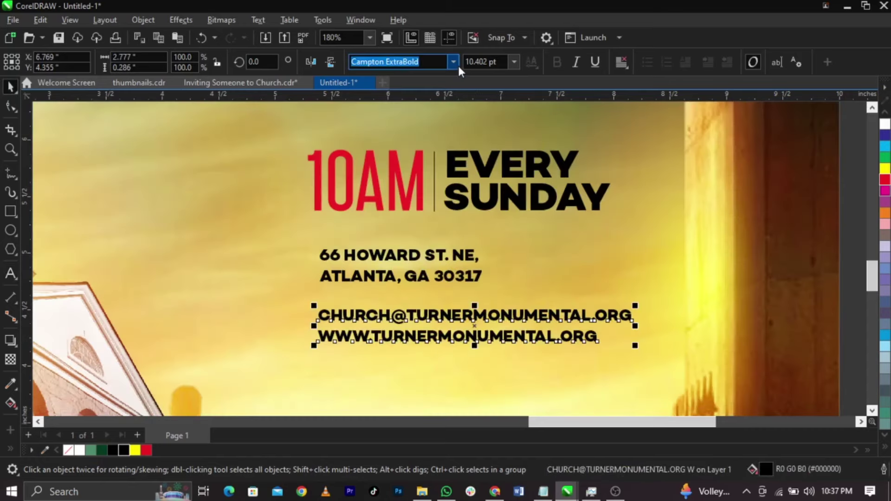
- Set the font of the e-mail and website lines to Campton Medium
left_click(454, 62)
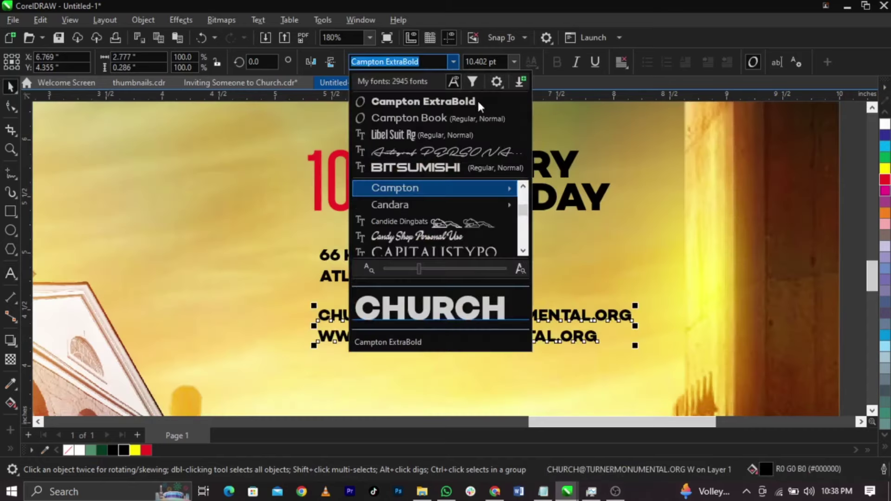
mouse_move(414, 187)
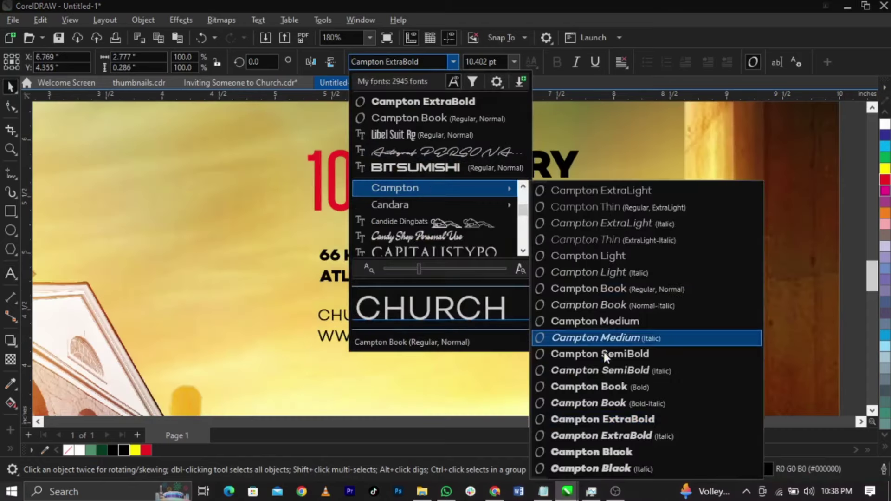
left_click(609, 321)
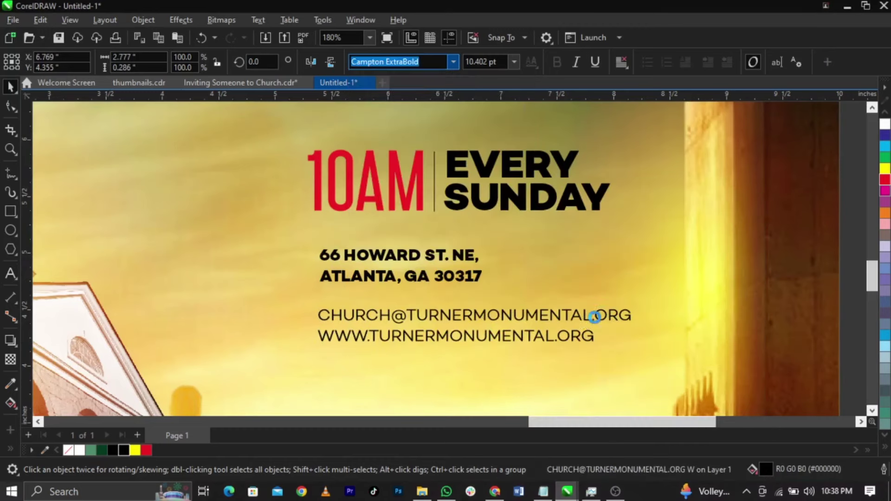
- Enlarge the two-line address text slightly so it is larger than the contact lines
left_click(483, 280)
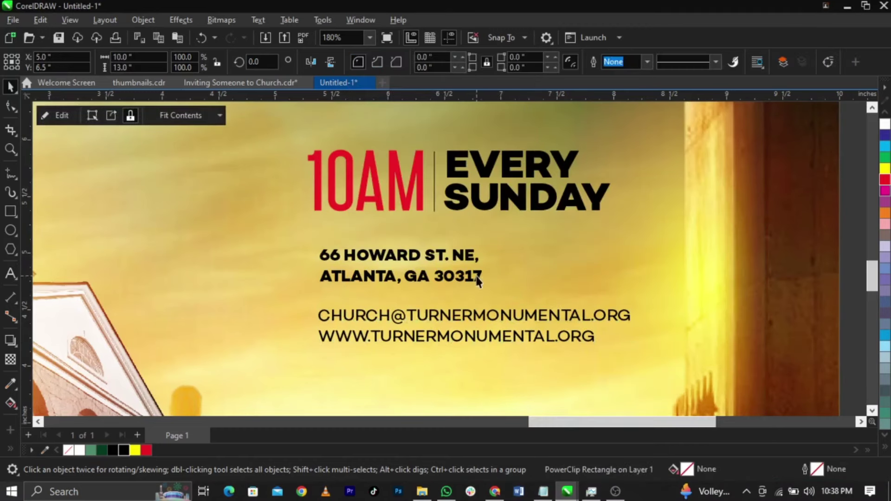
left_click(479, 278)
left_click_drag(485, 287, 510, 293)
- Align the left edges of the address and the contact lines with "10AM"
left_click(510, 315, "shift")
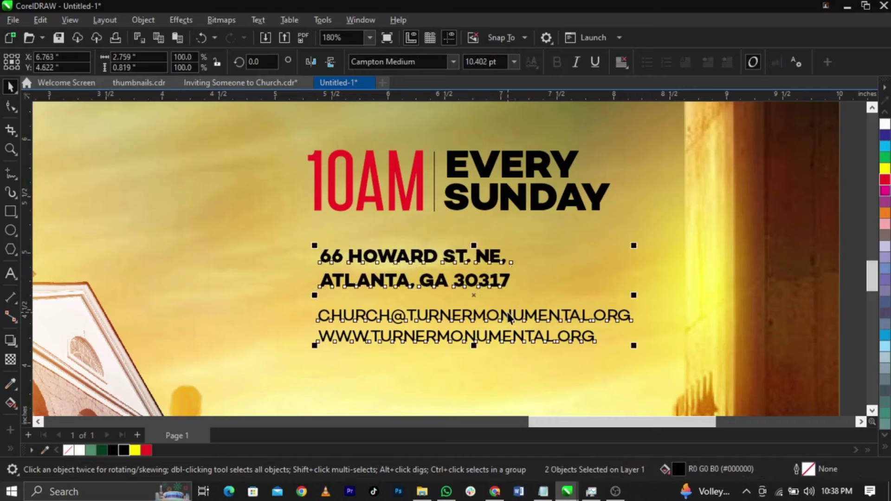
key("l")
left_click(423, 194, "shift")
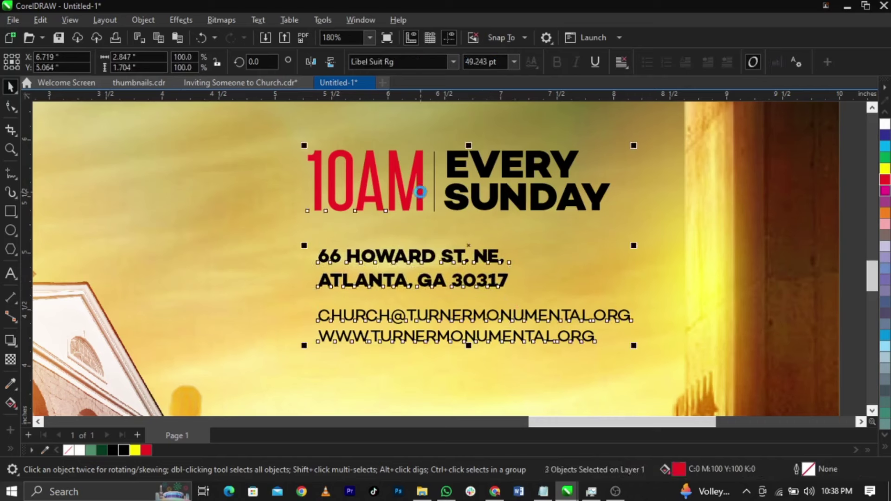
key("l")
left_click(652, 268)
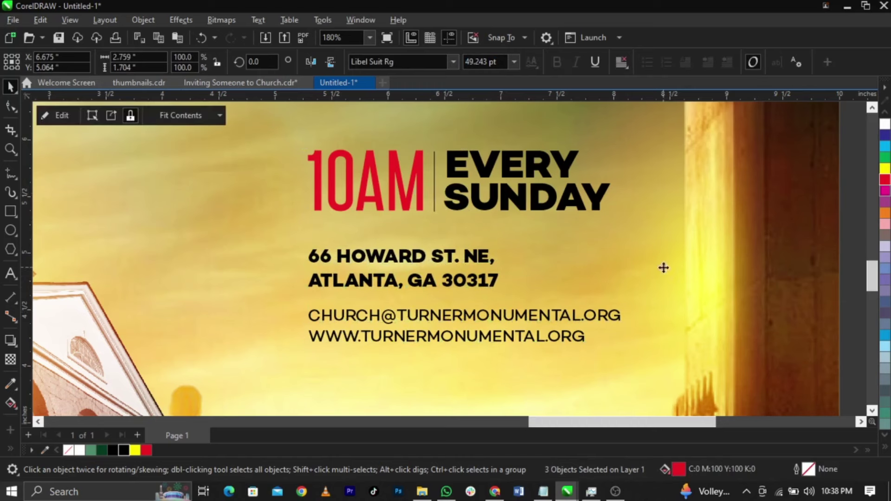
- Draw a horizontal hairline about 2.68 inches long between the "10AM EVERY SUNDAY" heading and the address
left_click(11, 174)
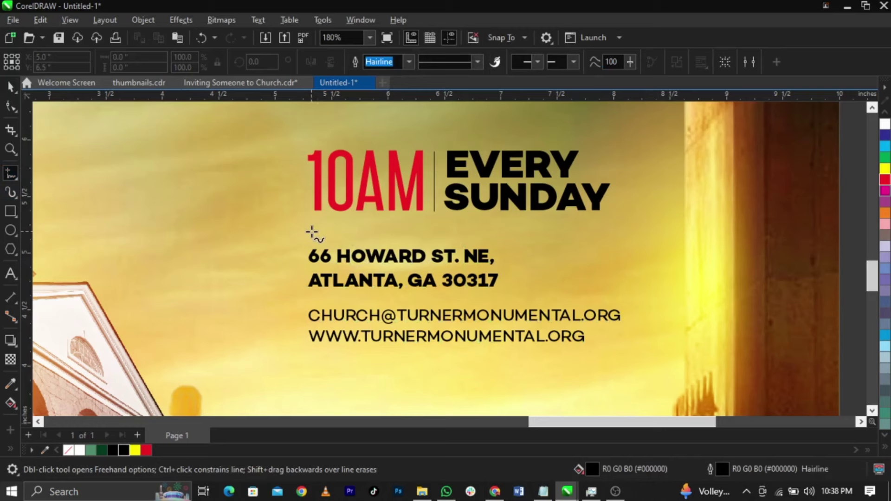
left_click(310, 231)
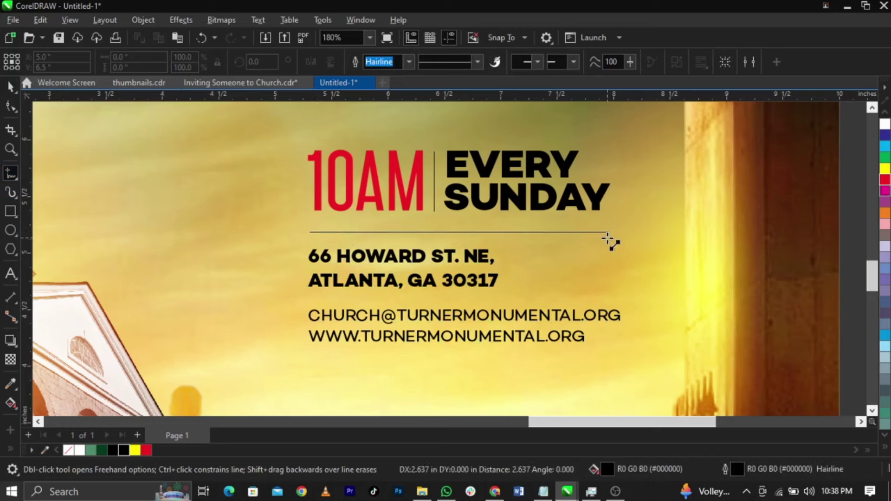
left_click(612, 235)
key("space")
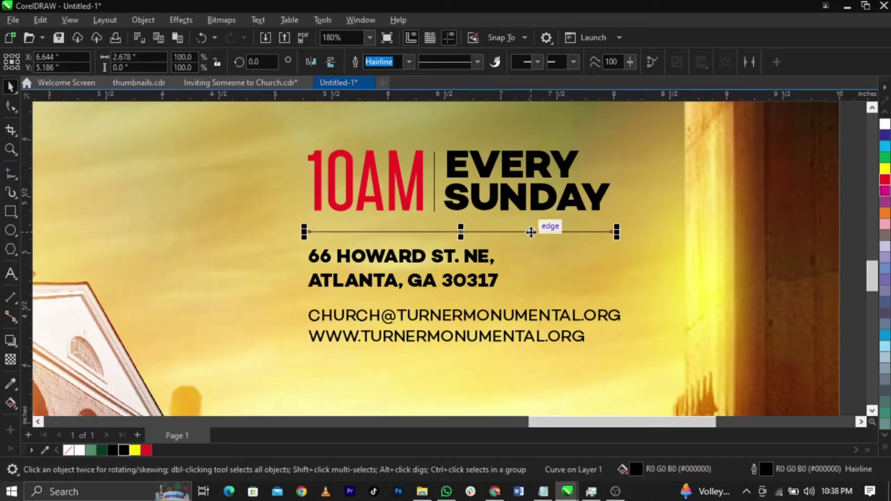
- Duplicate the horizontal line straight down, placing one copy beneath the address and another beneath the website line
left_click_drag(531, 231, 528, 360)
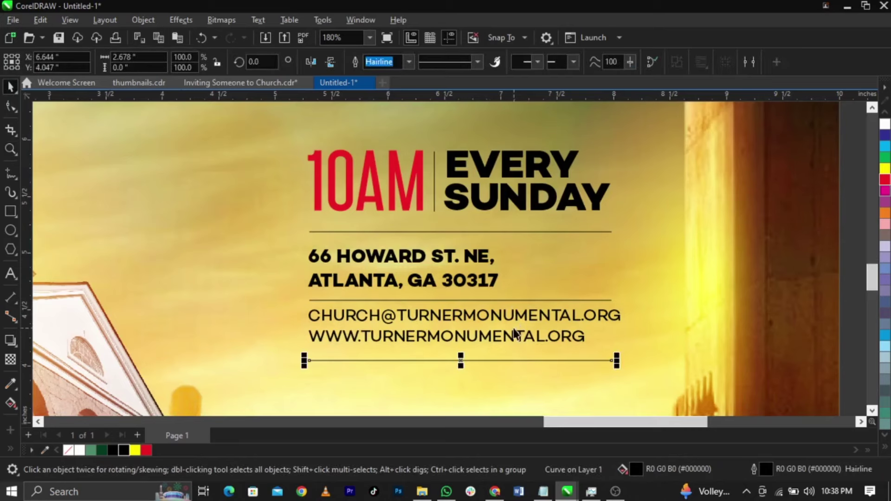
scroll(514, 332, "up", 3)
left_click_drag(520, 311, 521, 313)
- Shrink the globe, location pin and envelope icons together and place them just outside the page's right edge near the contact text
key("F5")
key("F4")
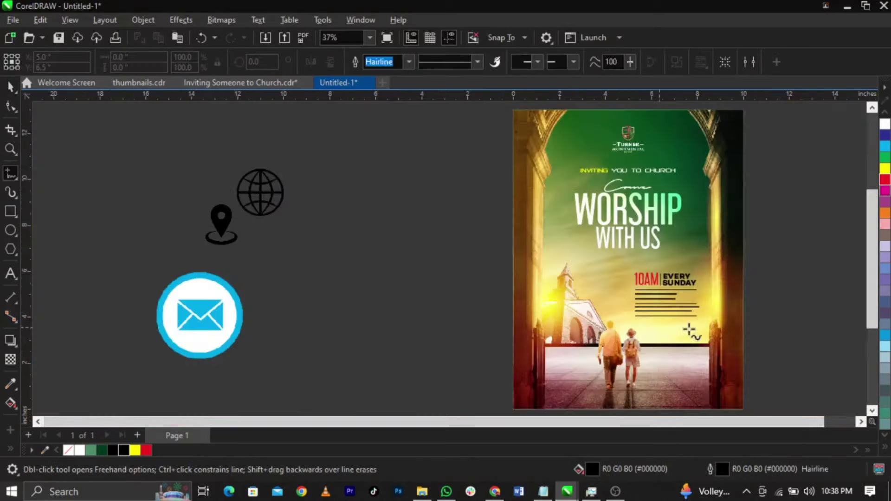
key("space")
left_click_drag(339, 156, 759, 307)
left_click_drag(586, 254, 788, 344)
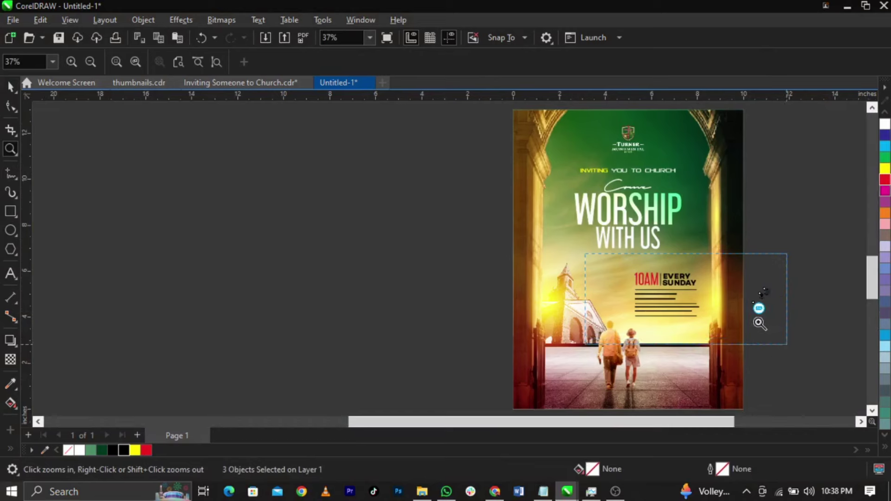
- Enlarge the location pin icon to about 0.43 × 0.54 inches and place it above the globe and envelope icons
left_click(665, 179)
left_click(704, 294)
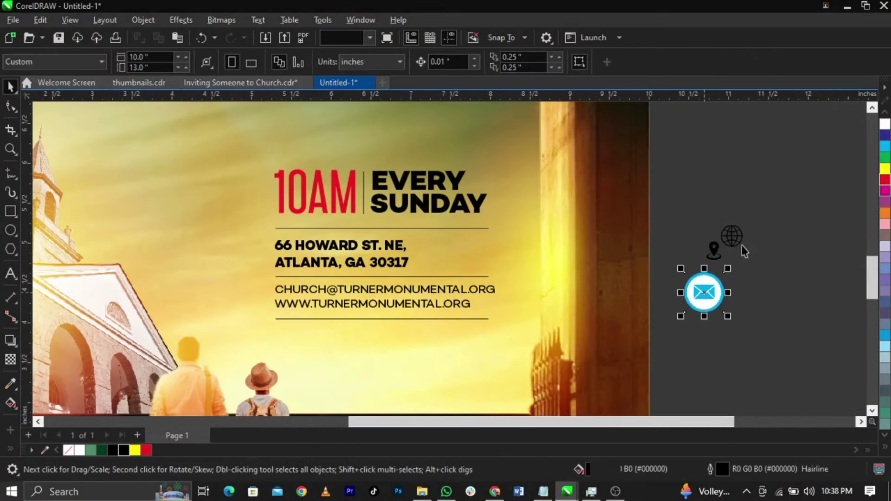
left_click(741, 236)
left_click_drag(717, 252, 726, 171)
- Convert the location pin icon to a 300 dpi bitmap and change it to 1-bit black and white using Line Art with threshold 249
left_click(229, 19)
left_click(250, 41)
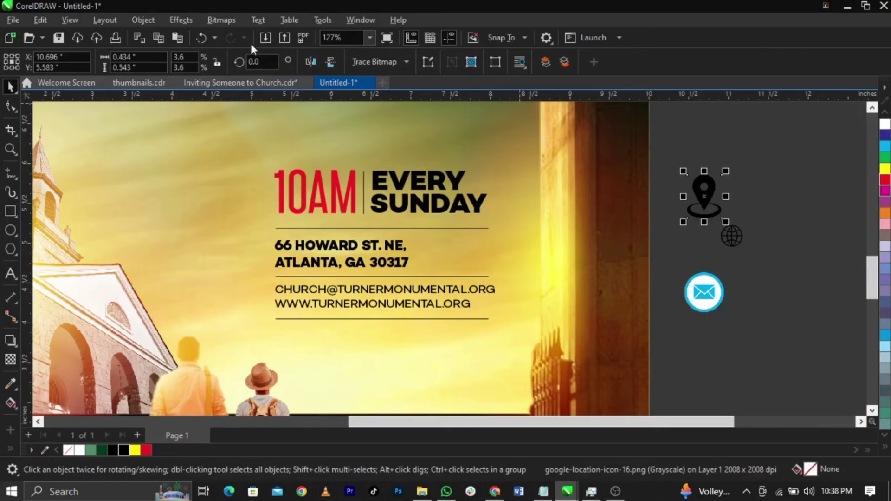
left_click(460, 319)
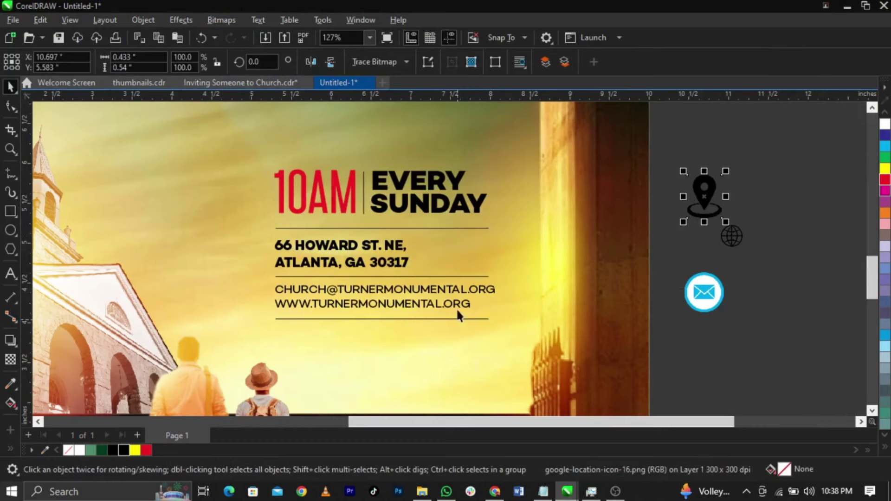
left_click(219, 18)
mouse_move(273, 133)
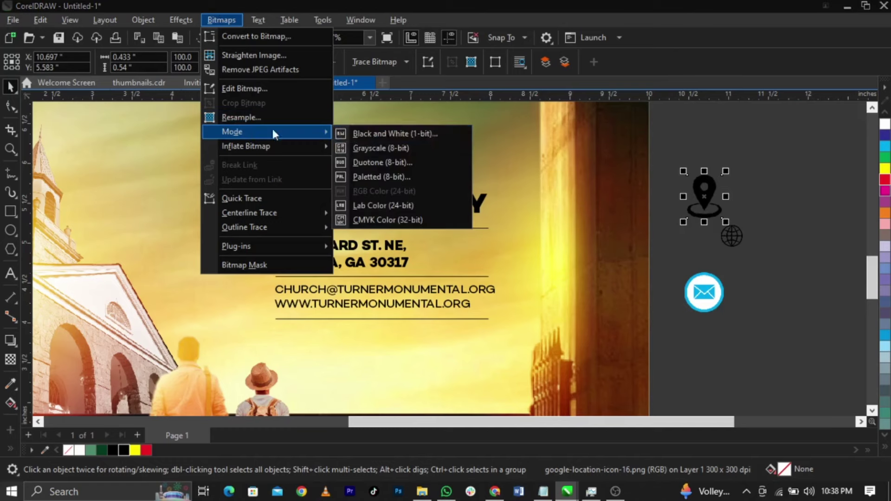
left_click(358, 132)
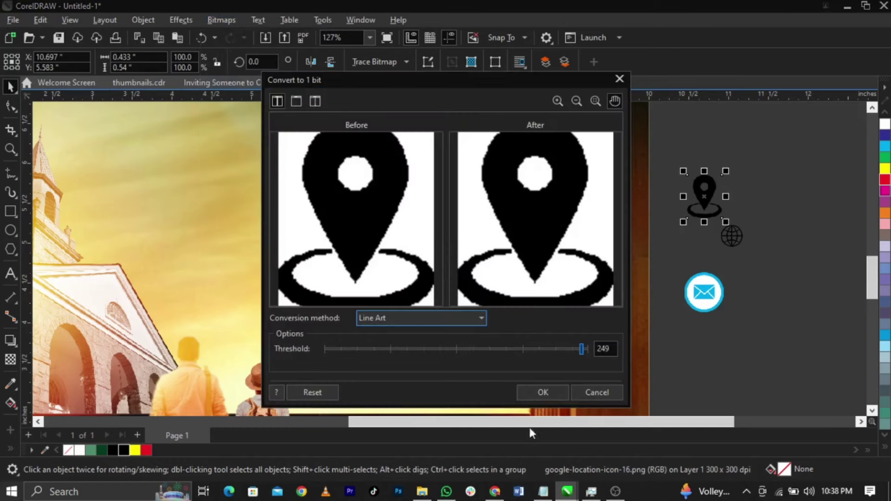
left_click(539, 389)
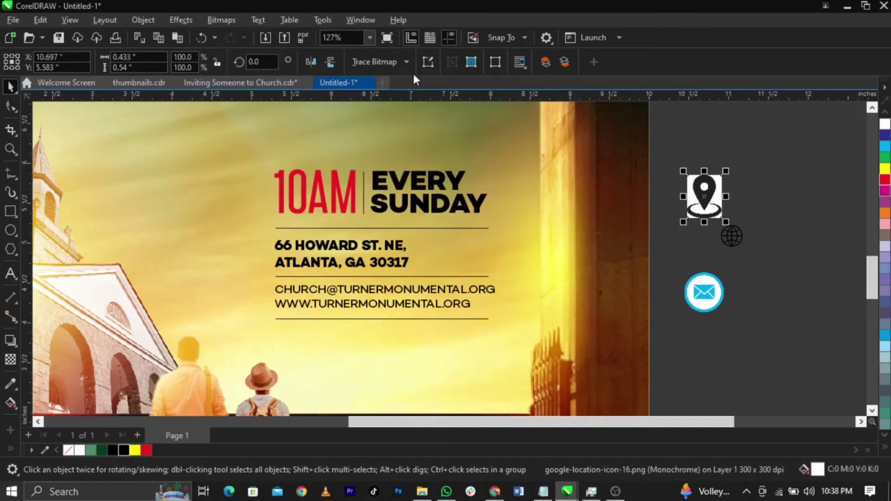
- Outline-trace the location pin as Line art and delete the original bitmap behind the tracing
left_click(398, 61)
mouse_move(408, 114)
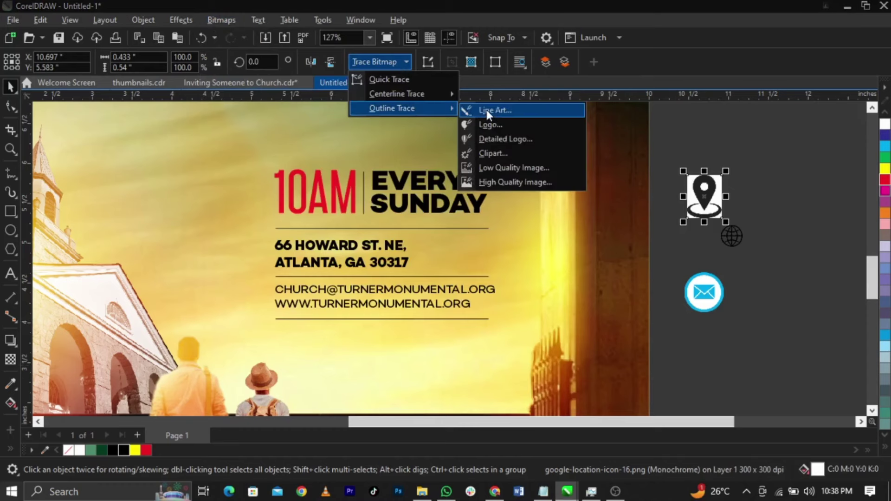
left_click(486, 109)
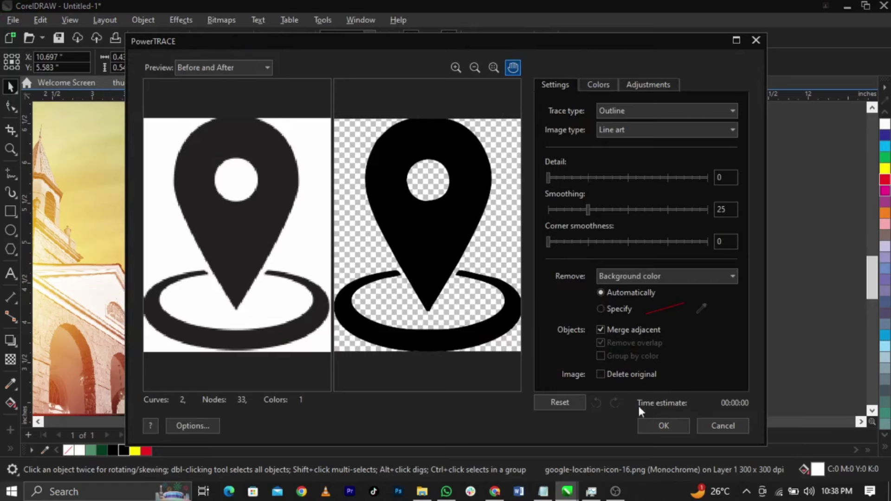
left_click(664, 425)
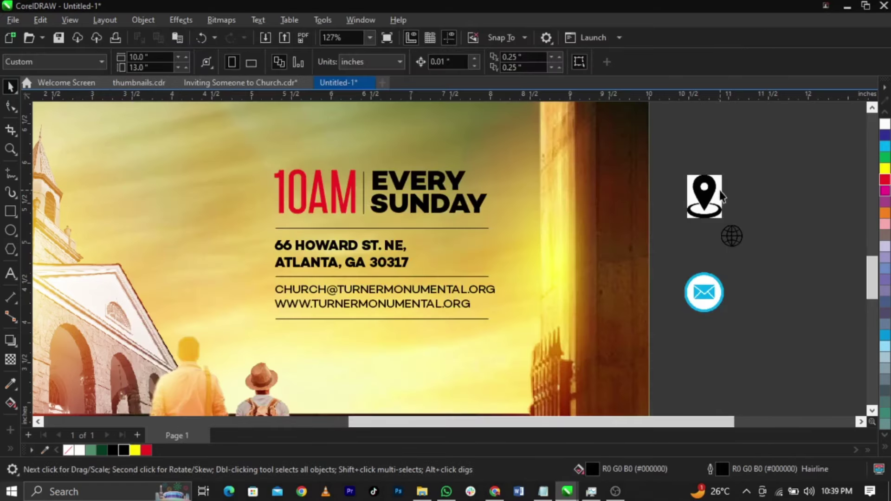
left_click_drag(720, 190, 768, 190)
key("Delete")
- Remove the ring beneath the traced location pin, keeping only the marker shape
left_click(703, 208)
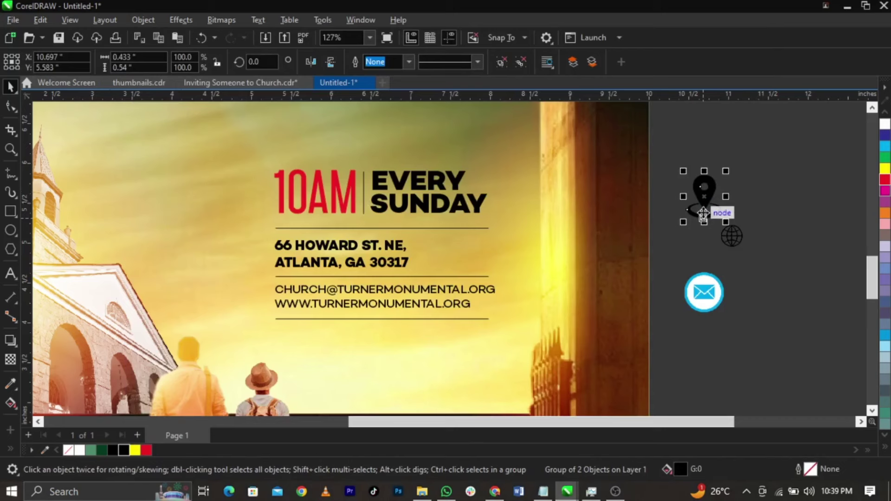
key("Delete")
key("ctrl+z")
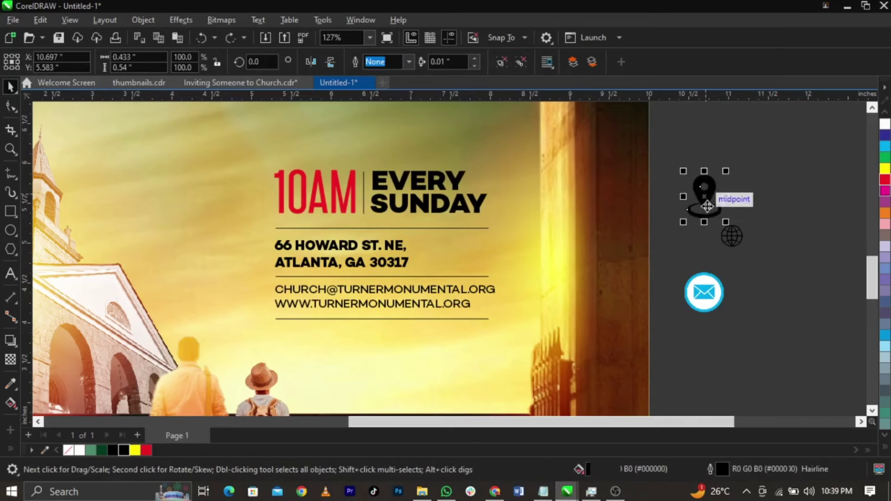
left_click(705, 197, "ctrl")
left_click(708, 191)
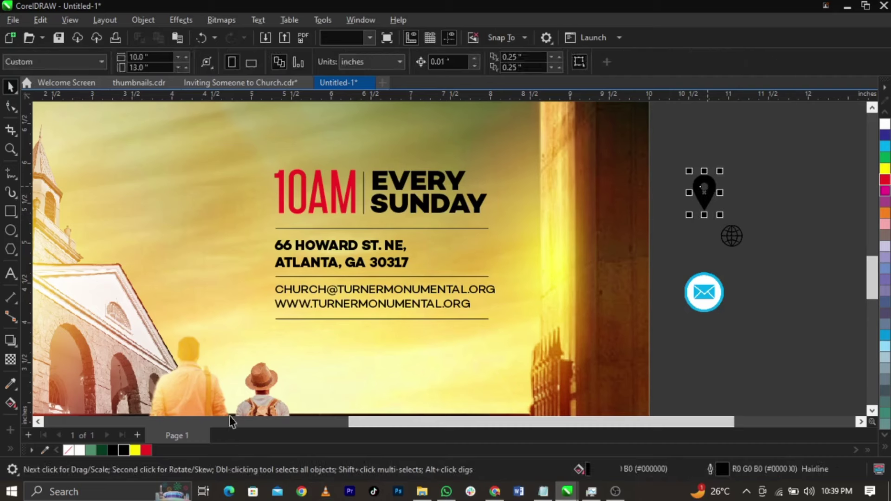
- Fill the pin marker red, shrink it to about 0.16 × 0.25 inches and place it just left of the address
left_click(146, 449)
left_click_drag(704, 193, 258, 259)
key("F2")
left_click_drag(200, 213, 323, 282)
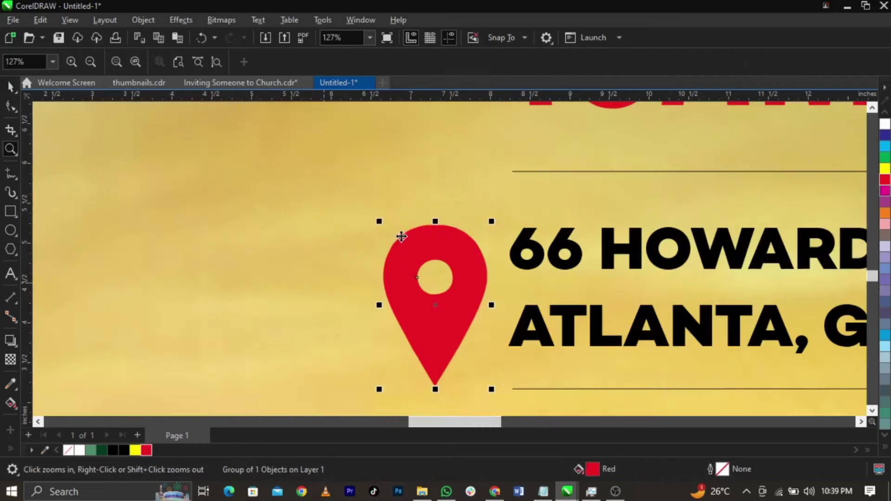
left_click_drag(492, 221, 486, 254)
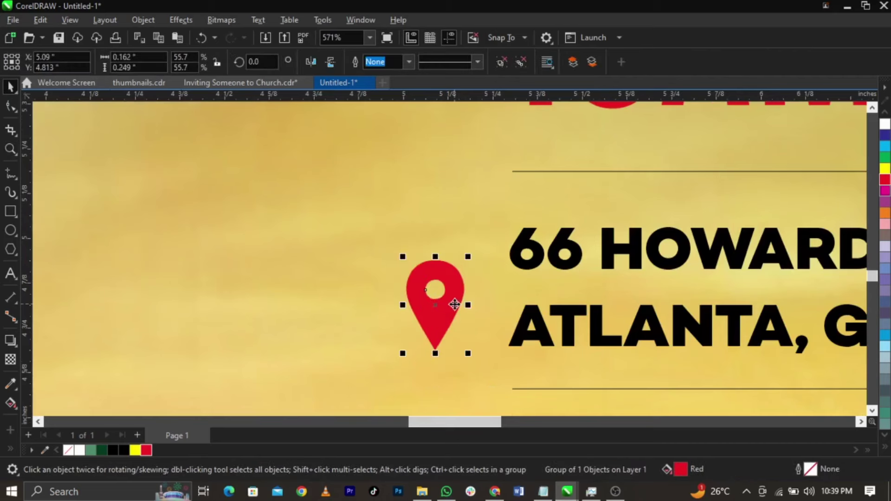
left_click_drag(453, 299, 480, 297)
- Move the pin and the two-line address right together so the pin lines up with the start of the divider lines
left_click(516, 255, "shift")
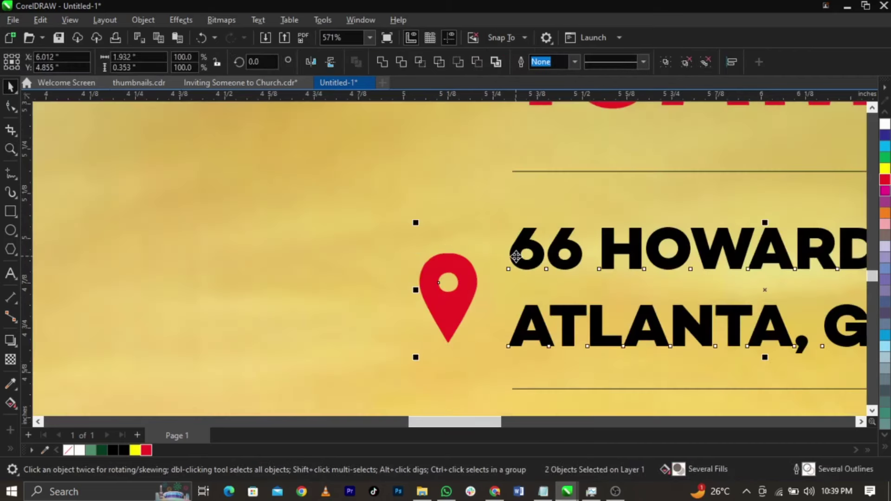
left_click_drag(516, 255, 596, 265)
key("z")
right_click(555, 246)
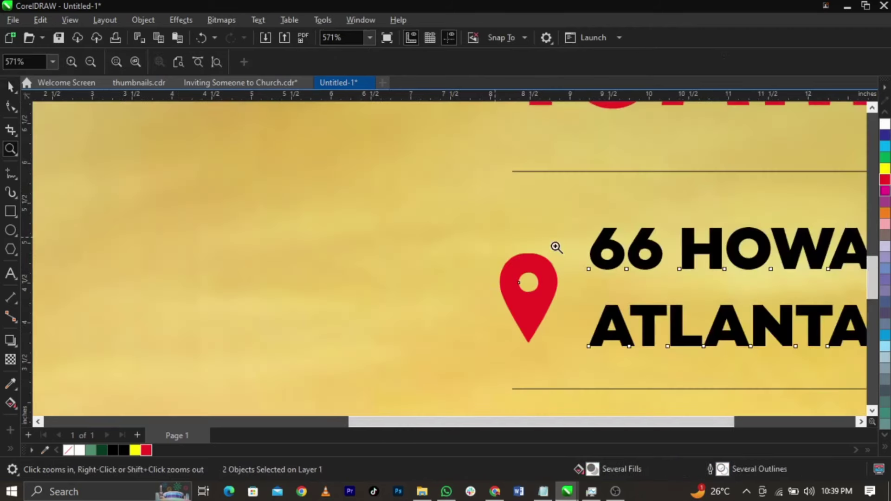
key("space")
key("space")
- Bring the globe and envelope icons onto the page just left of the e-mail and website lines, with the globe above the envelope
left_click(738, 235)
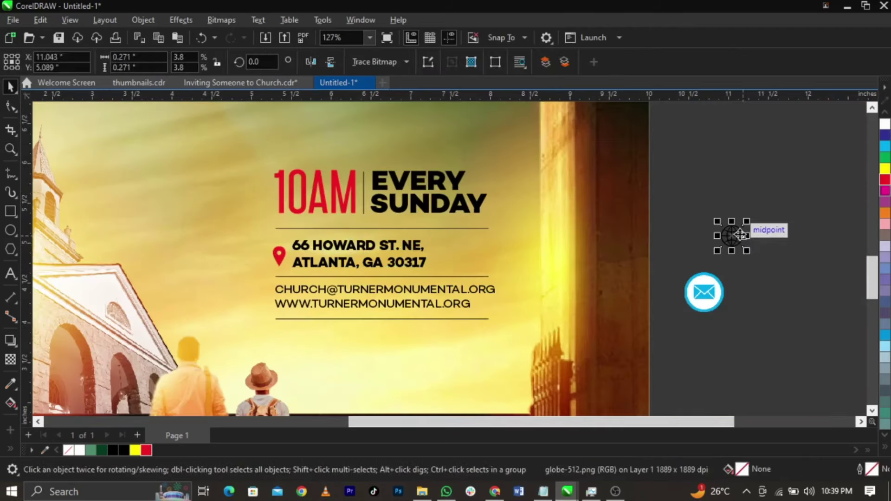
left_click_drag(560, 320, 299, 299)
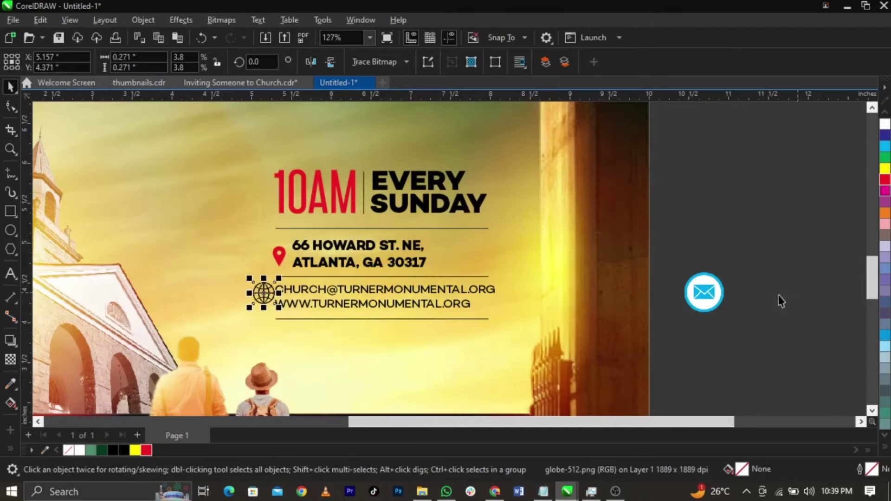
left_click_drag(703, 294, 235, 313)
key("z")
left_click_drag(171, 255, 331, 344)
key("space")
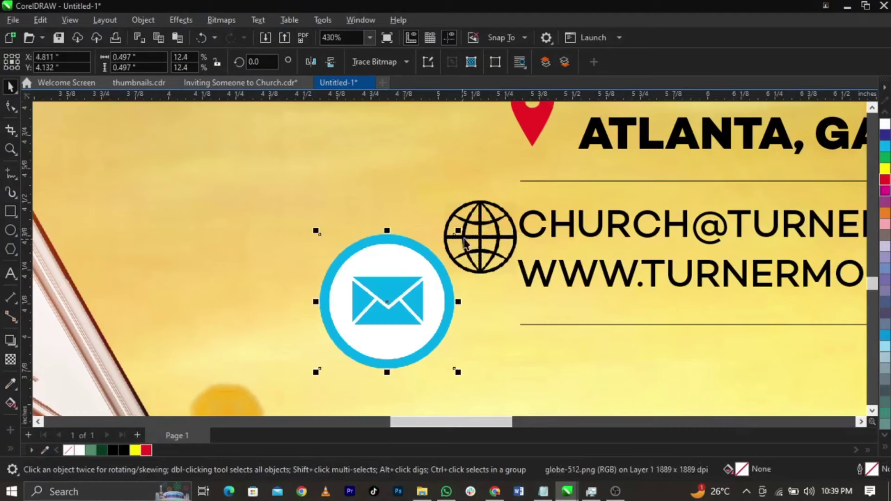
left_click(483, 237)
left_click_drag(483, 237, 429, 196)
left_click(221, 19)
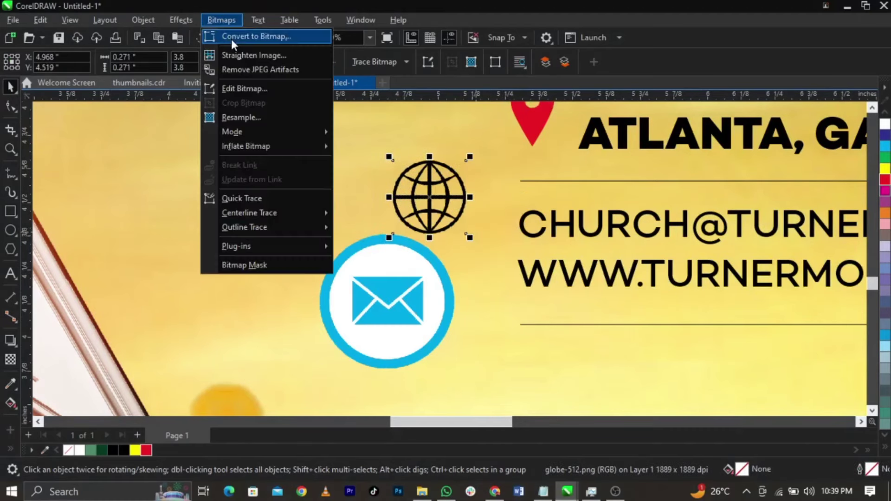
left_click(230, 37)
left_click(462, 319)
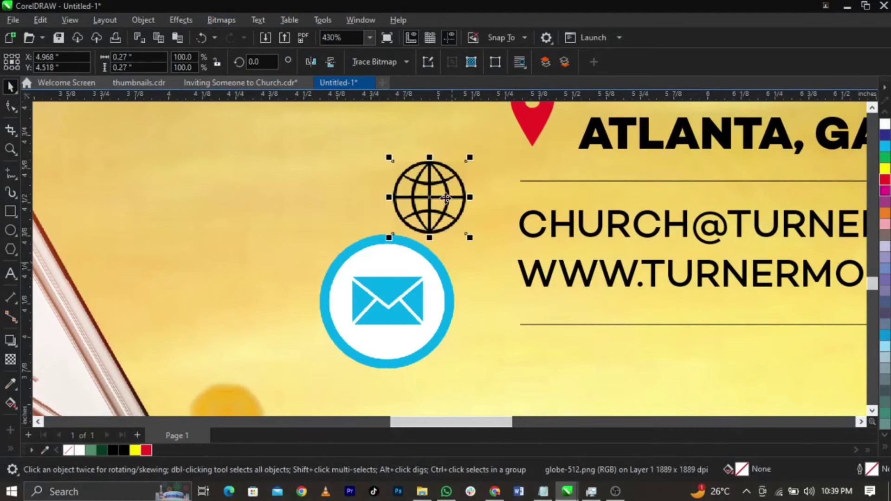
- Enlarge the globe icon to about 0.6 inches, move it left of the envelope and convert it to a 300 dpi bitmap
left_click_drag(470, 237, 513, 282)
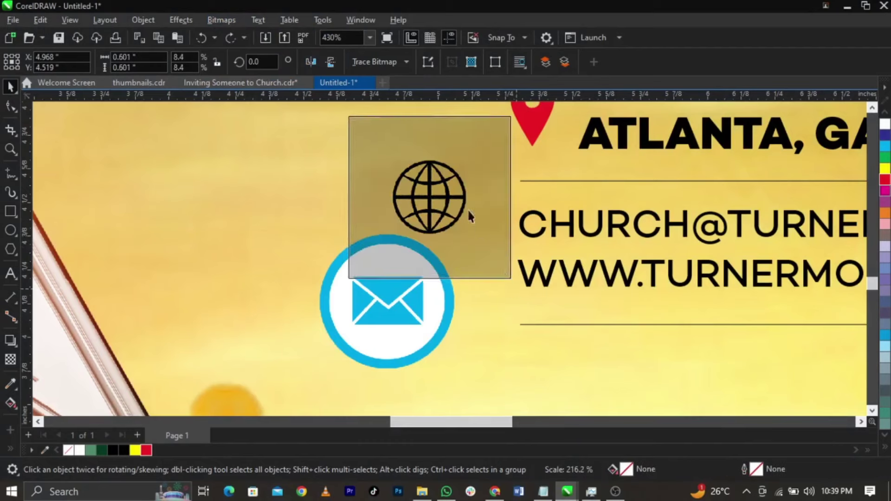
left_click_drag(454, 206, 279, 215)
left_click(222, 20)
left_click(234, 35)
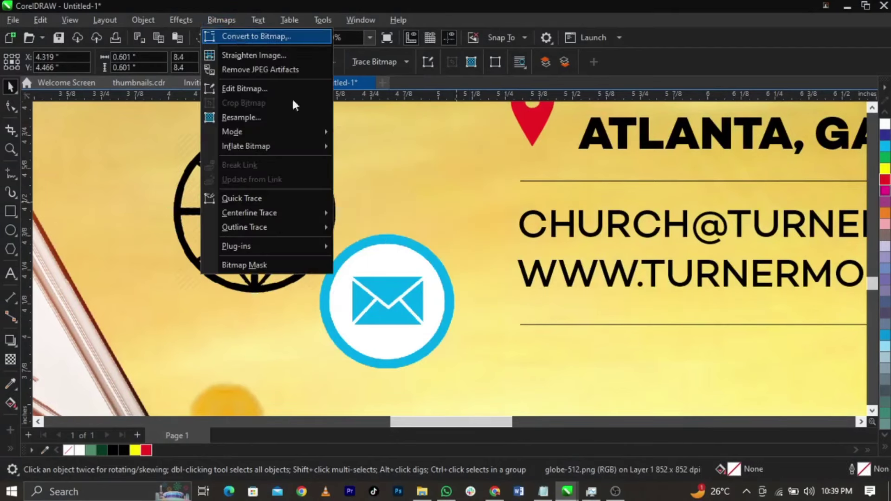
left_click(477, 318)
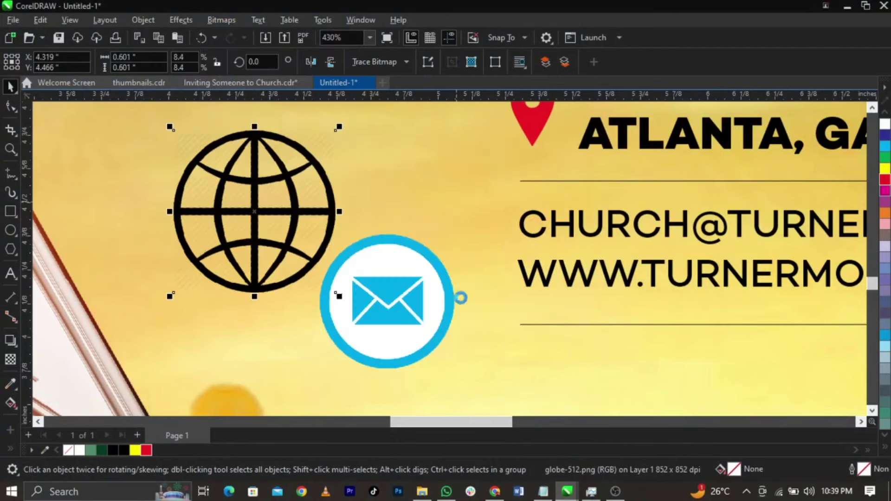
- Convert the globe bitmap to 1-bit black and white with a lowered threshold
left_click(232, 18)
mouse_move(267, 131)
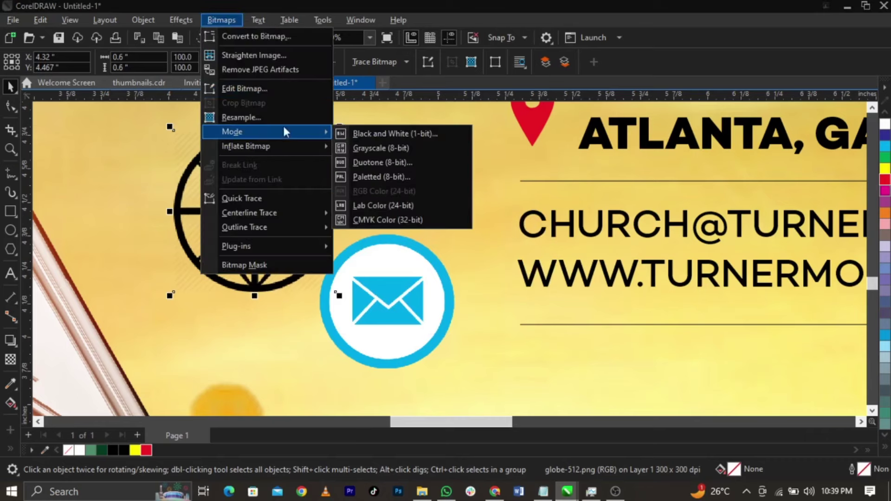
left_click(349, 131)
left_click_drag(583, 348, 500, 348)
left_click(522, 389)
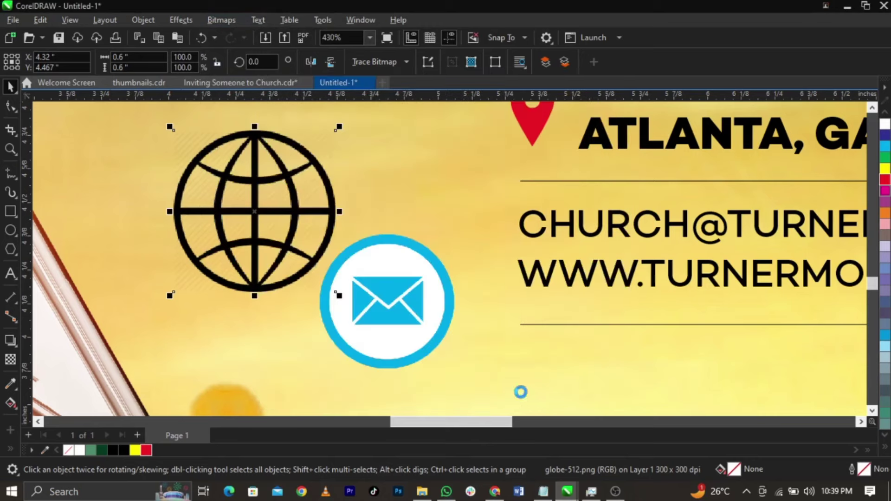
- Outline-trace the globe bitmap as Line art, setting background color removal to Specify
left_click(384, 62)
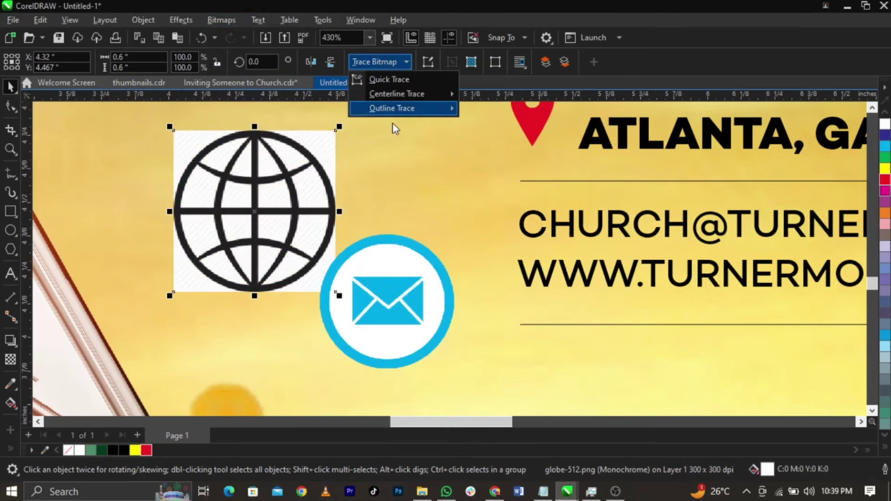
mouse_move(395, 110)
left_click(495, 109)
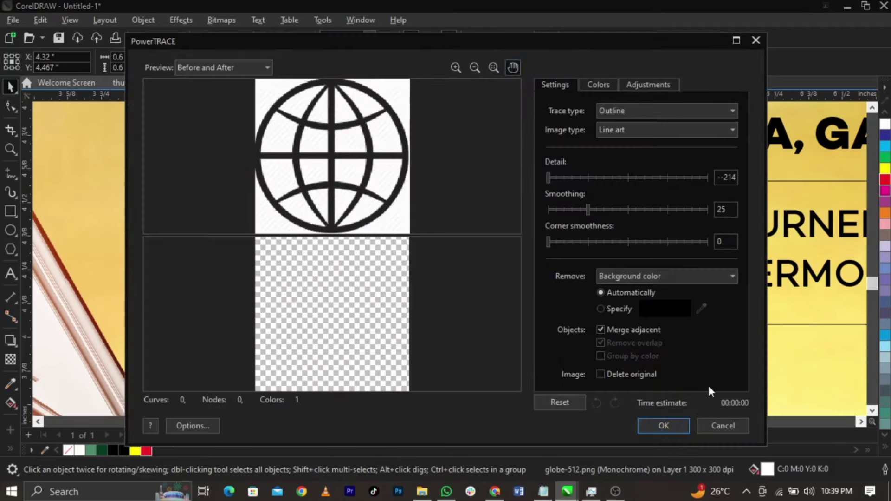
left_click(601, 308)
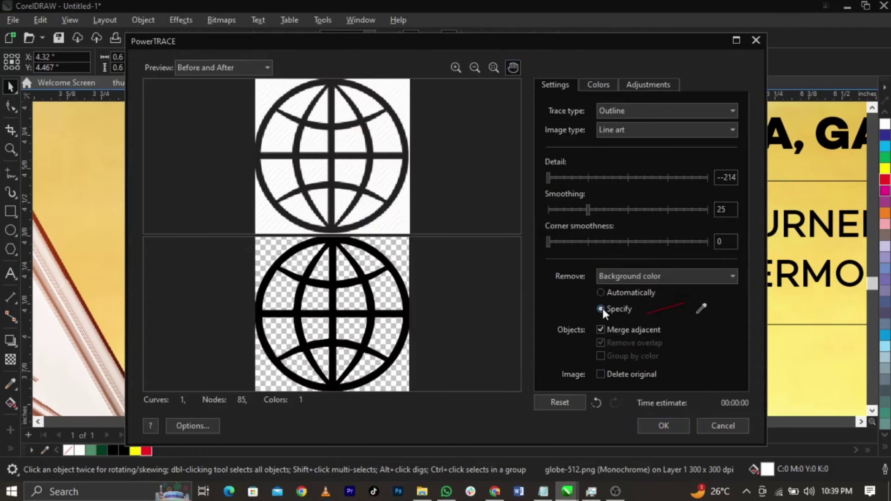
left_click(664, 426)
- Move the traced globe to the left and delete the original globe bitmap
left_click_drag(289, 244, 224, 255)
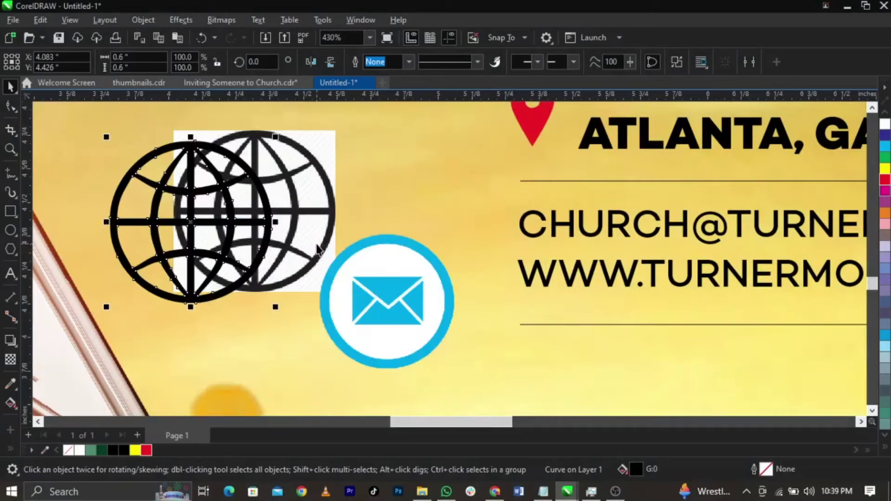
left_click(319, 235)
key("Delete")
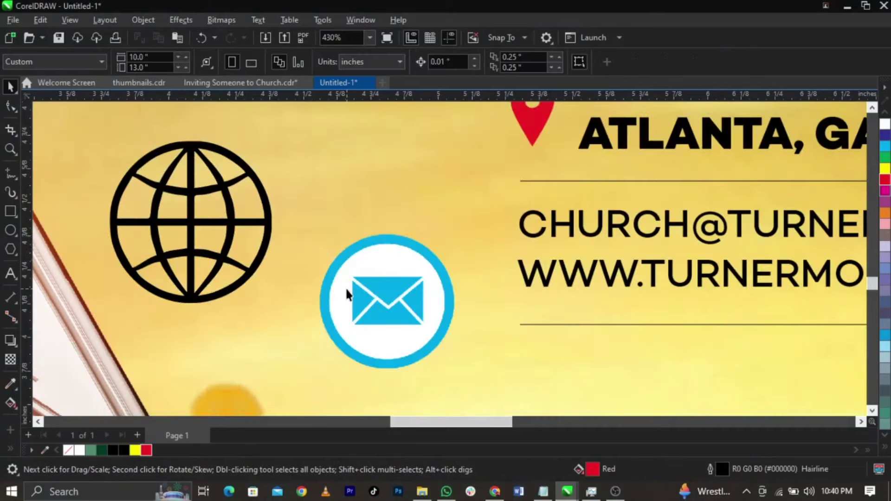
- Convert the round envelope icon to a 1-bit black and white bitmap
left_click(347, 290)
left_click(216, 19)
mouse_move(261, 132)
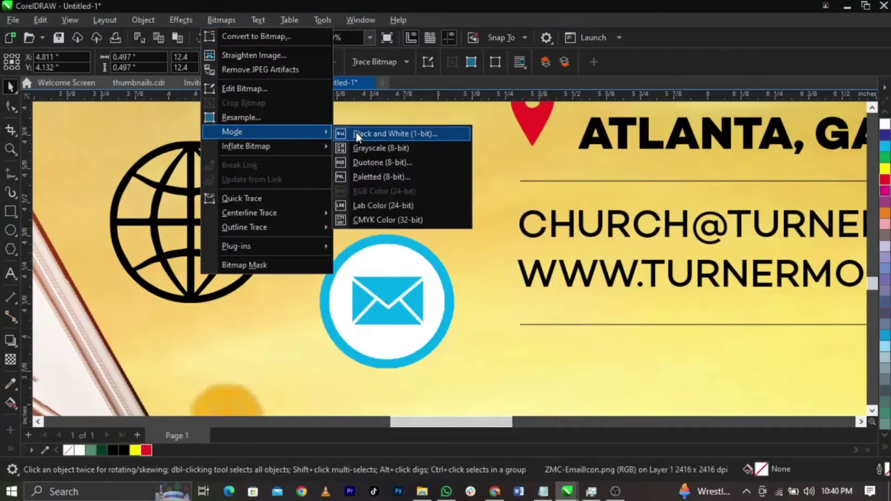
left_click(356, 133)
left_click(528, 397)
- Outline-trace the envelope bitmap as Line art with automatic background color removal
left_click(375, 61)
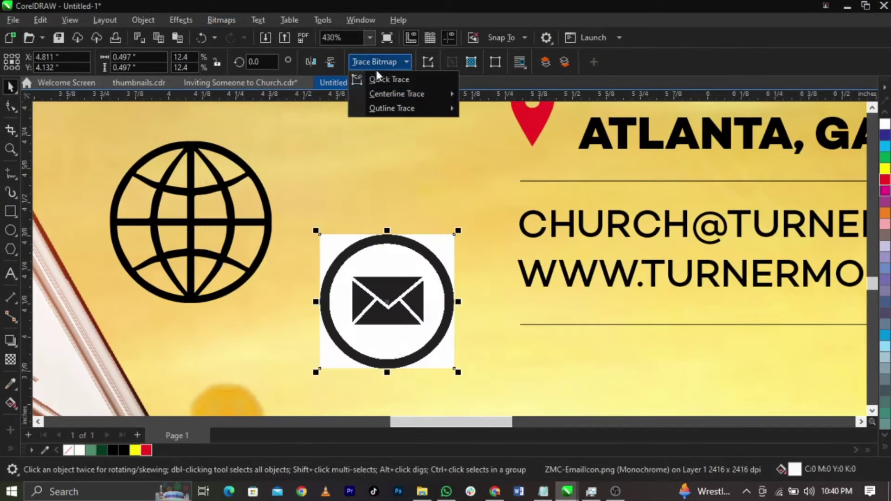
mouse_move(390, 108)
left_click(496, 111)
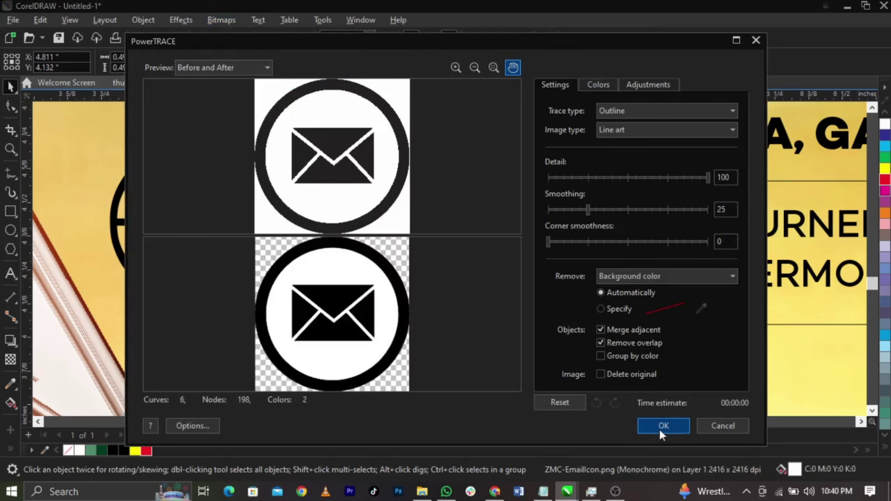
left_click(660, 427)
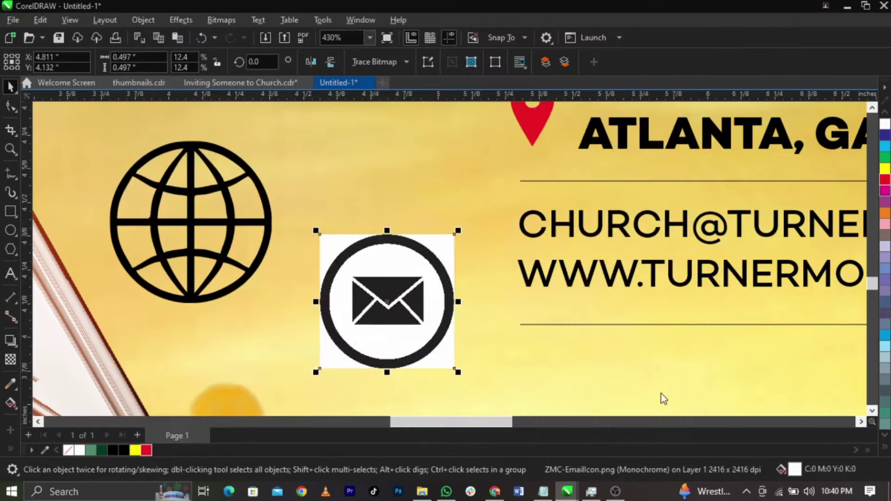
- Move the traced envelope off the source image towards the globe and delete the original envelope bitmap
left_click_drag(435, 344, 347, 256)
left_click(416, 341)
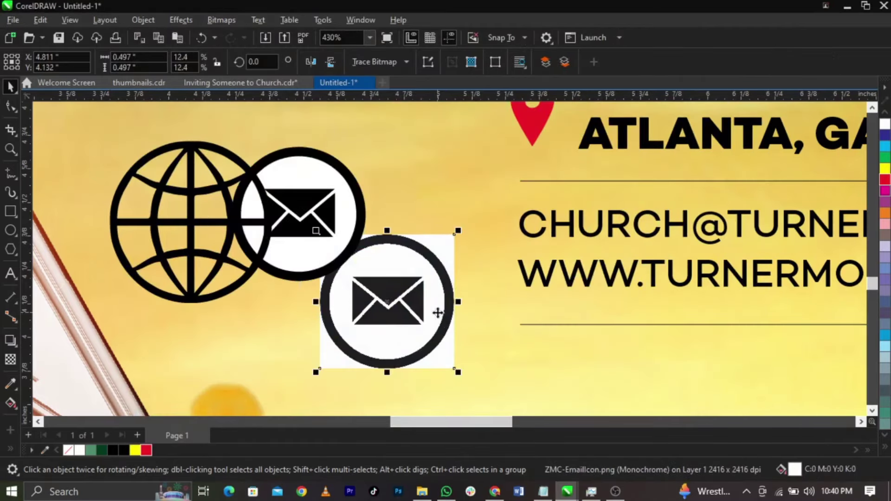
key("Delete")
- Delete the white circle and the black ring from the traced icon, keeping only the envelope
left_click(328, 253)
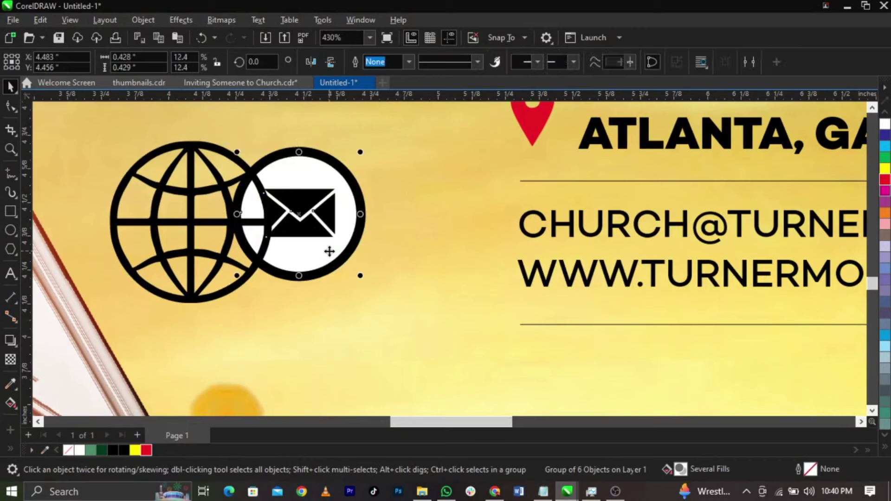
left_click(329, 251, "ctrl")
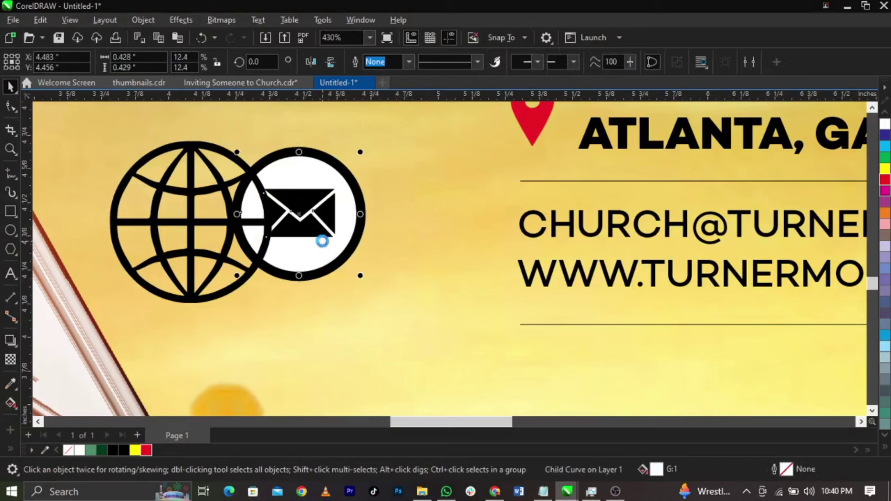
key("Delete")
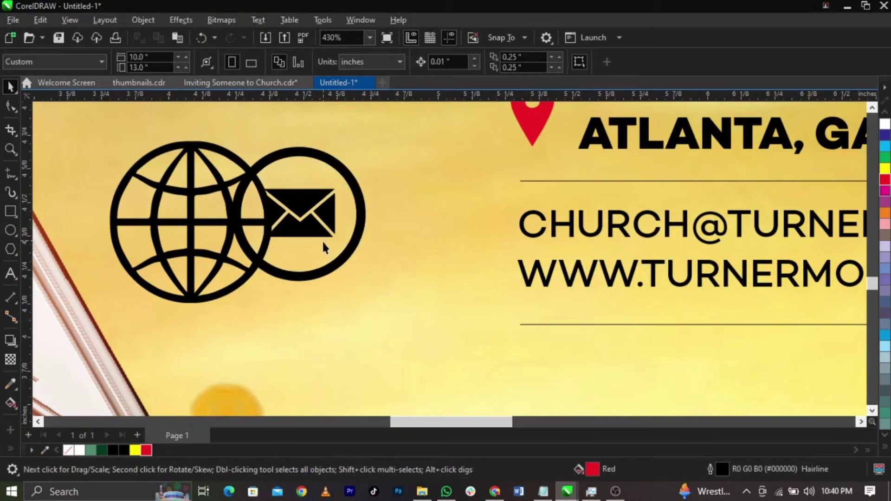
left_click(342, 264)
left_click(342, 264, "ctrl")
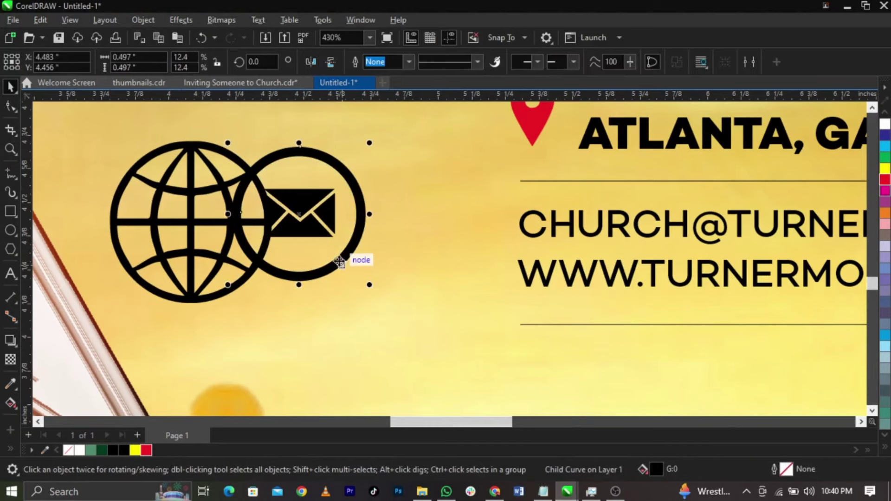
key("Delete")
- Scale the envelope to about 0.162 × 0.109 inches beside the email line and the globe to match beside the website line
left_click(324, 229)
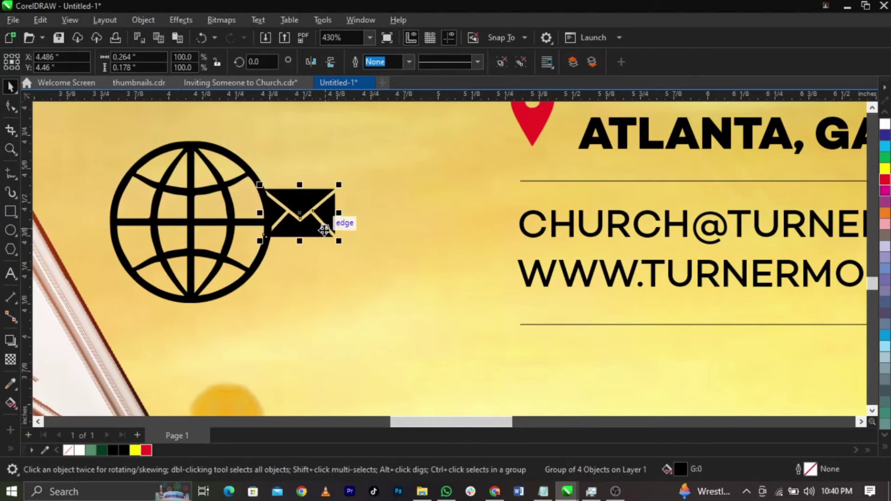
left_click_drag(324, 229, 487, 241)
left_click(265, 248)
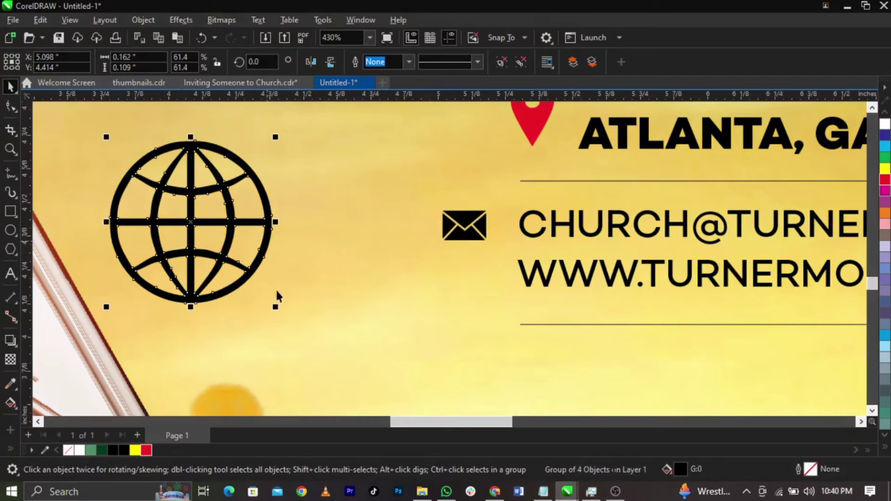
left_click_drag(276, 307, 478, 260)
- Center the envelope and globe icons on one vertical line and enlarge the globe slightly
left_click(476, 232, "shift")
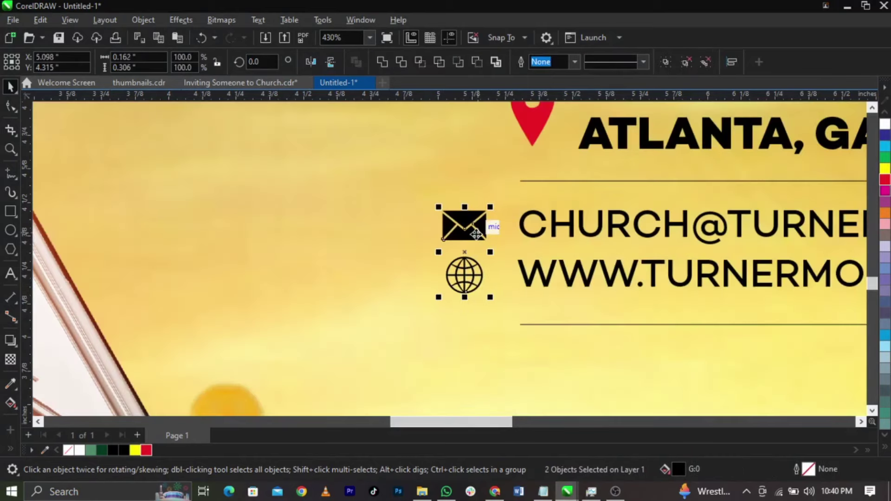
left_click(318, 298)
scroll(481, 300, "up", 1)
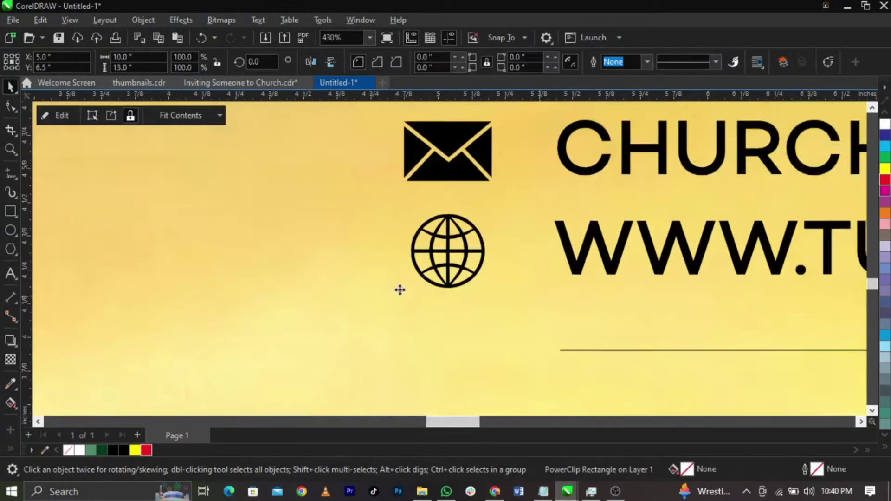
scroll(473, 284, "up", 2)
left_click(474, 281)
left_click_drag(515, 291, 524, 299)
left_click(639, 241, "shift")
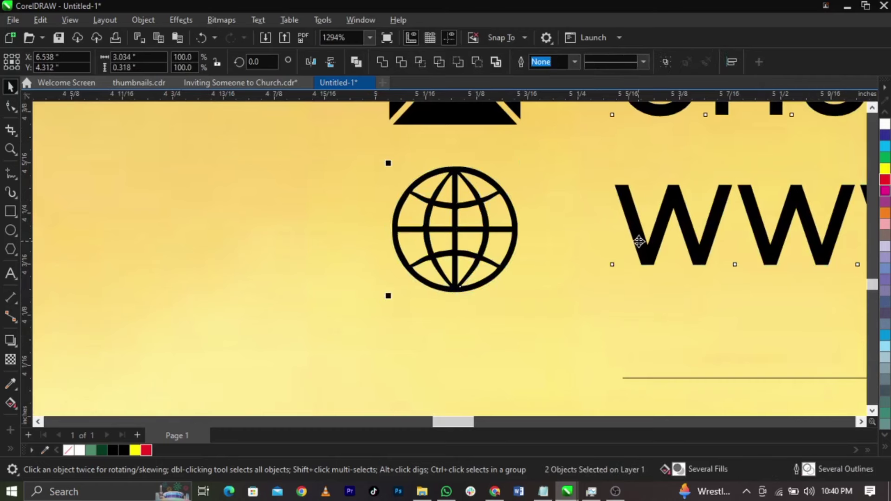
- Check the whole flyer in full-screen preview
left_click(560, 276)
key("F4")
left_click(728, 307)
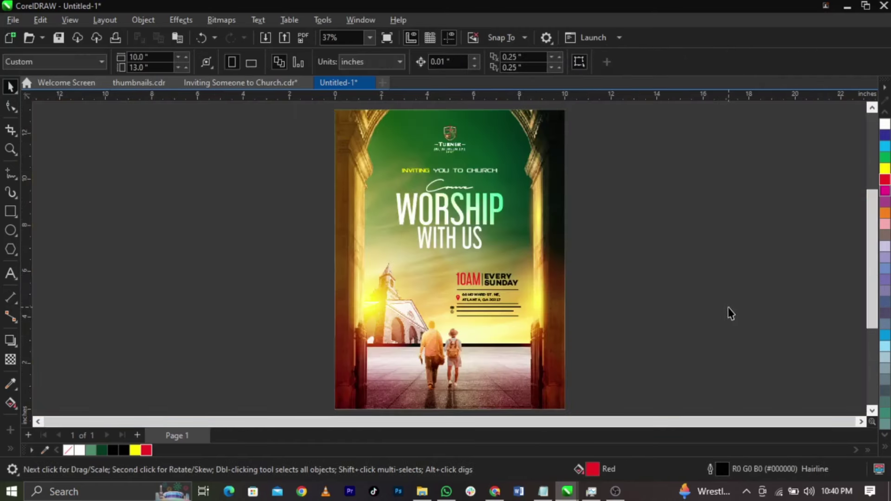
key("F9")
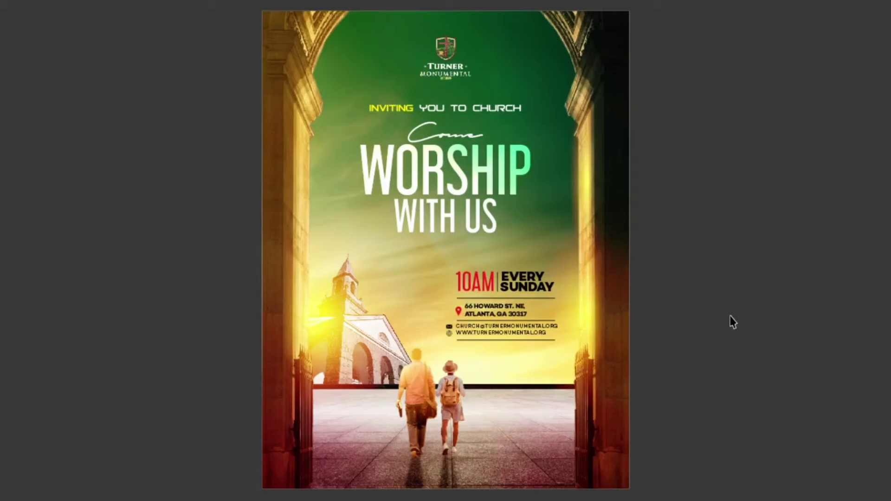
key("Escape")
- Move both icons and the email and website text together so the icons line up with the divider lines' left ends
key("z")
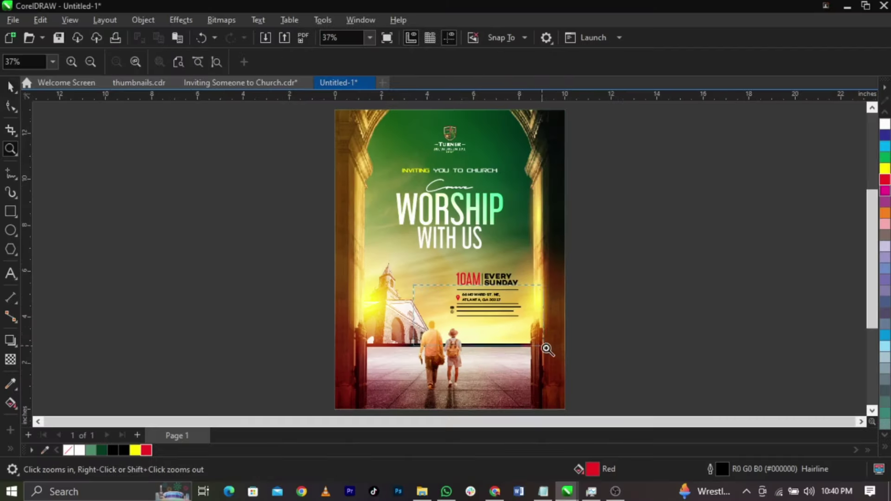
left_click_drag(371, 278, 550, 348)
key("space")
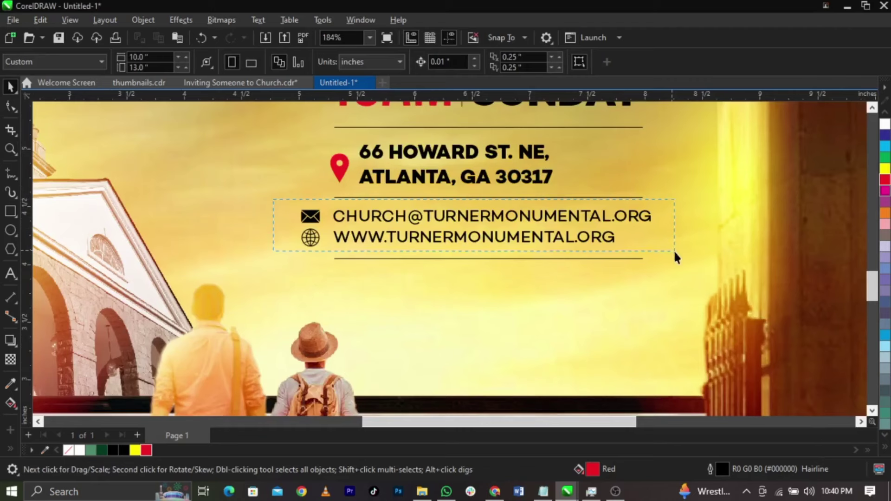
left_click_drag(676, 257, 676, 258)
left_click_drag(374, 219, 408, 224)
left_click(697, 224)
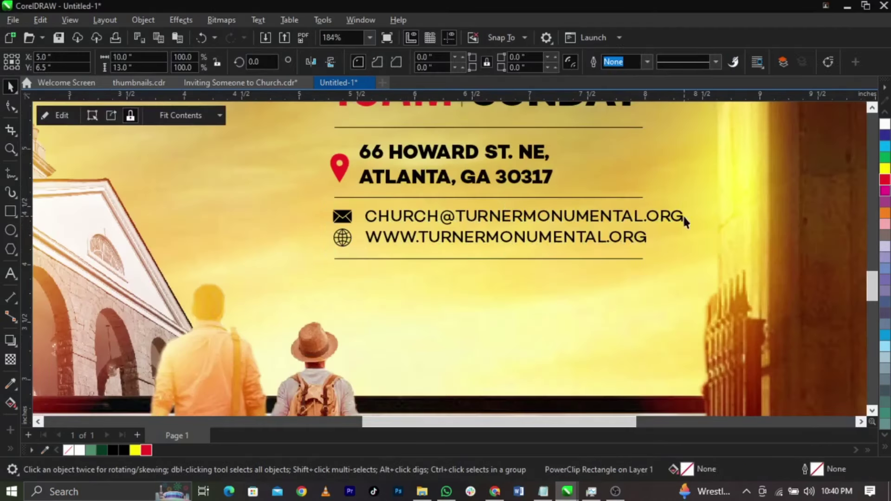
- Scale the email and website text down to about 9.05 pt so it ends at the divider lines' right ends
left_click(682, 216)
left_click_drag(688, 205, 656, 201)
scroll(631, 215, "up", 2)
key("z")
key("F3")
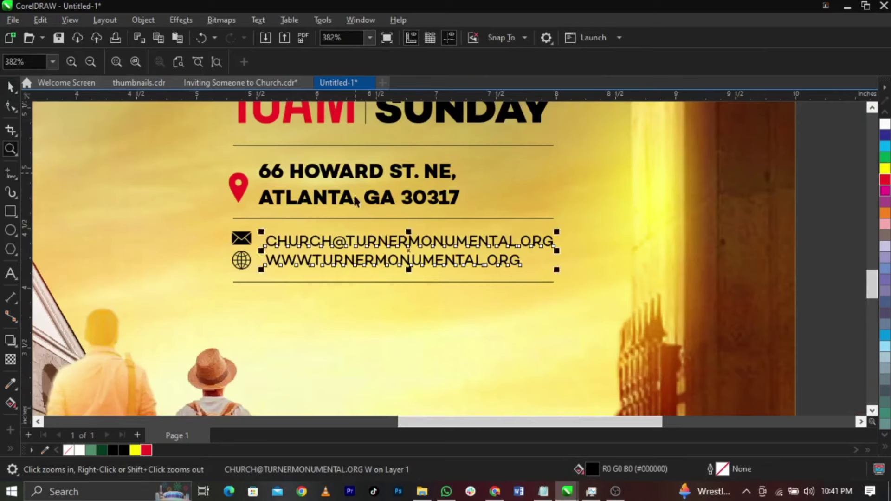
- Scale the envelope and globe icons down together to about 0.157 × 0.307 inches beside the contact text
key("F2")
left_click_drag(164, 204, 300, 286)
left_click(478, 313)
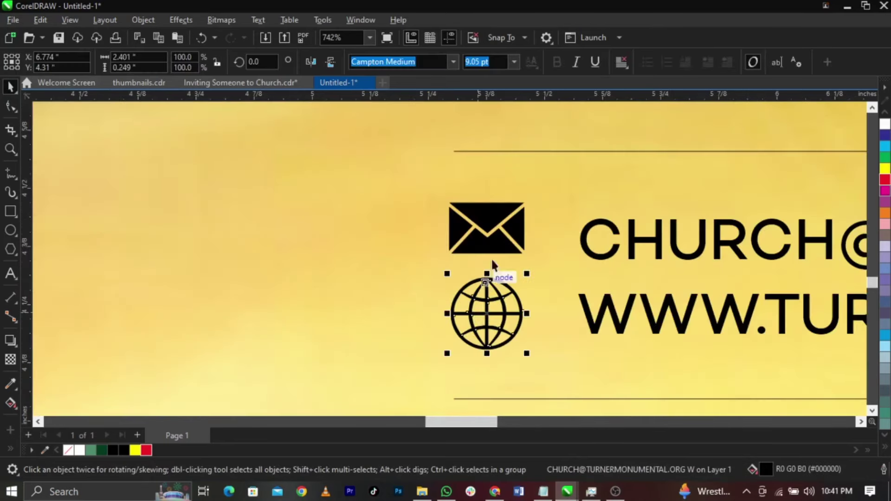
left_click(499, 238, "shift")
left_click_drag(533, 198, 531, 205)
- Preview the full flyer full-screen with the adjusted contact block
key("shift+F4")
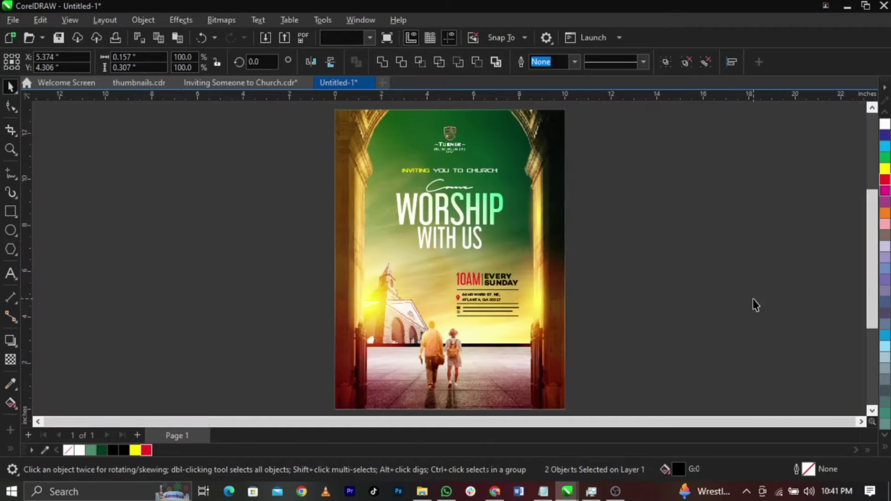
left_click(753, 299)
key("F9")
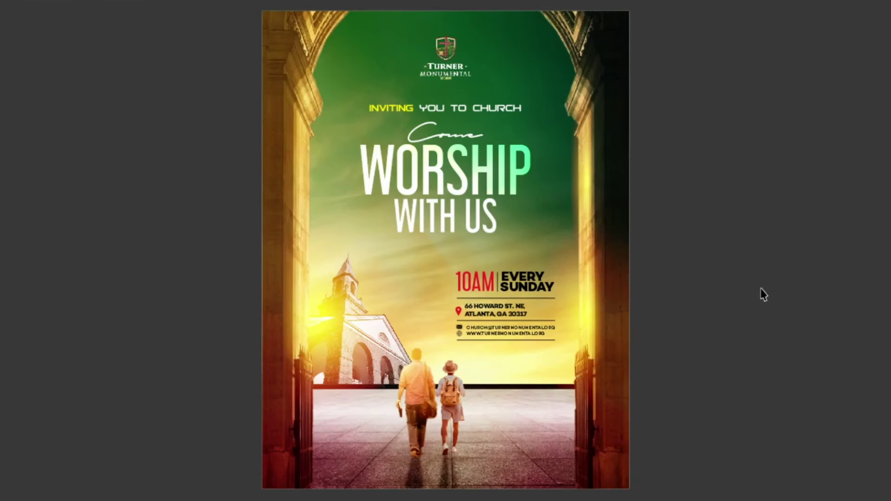